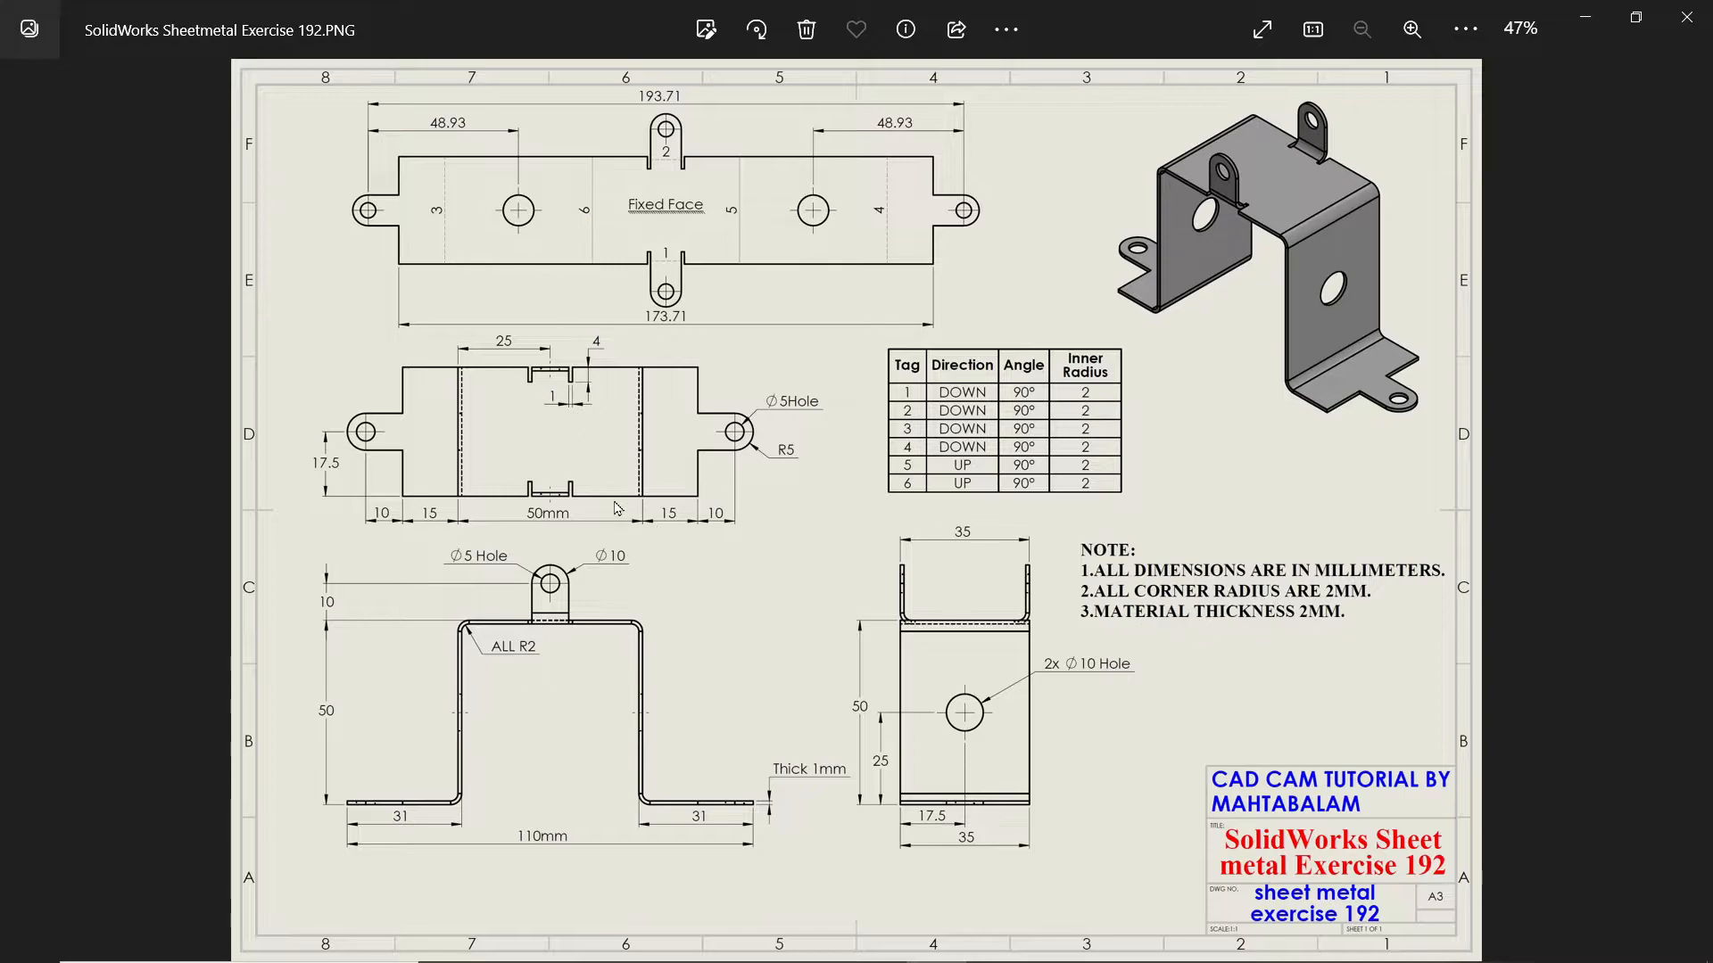
Step: Examine the bracket drawing's flat pattern, view dimensions, bend table and notes, and return to the empty SOLIDWORKS part
scroll(533, 620, up, 2)
drag(581, 396, 586, 575)
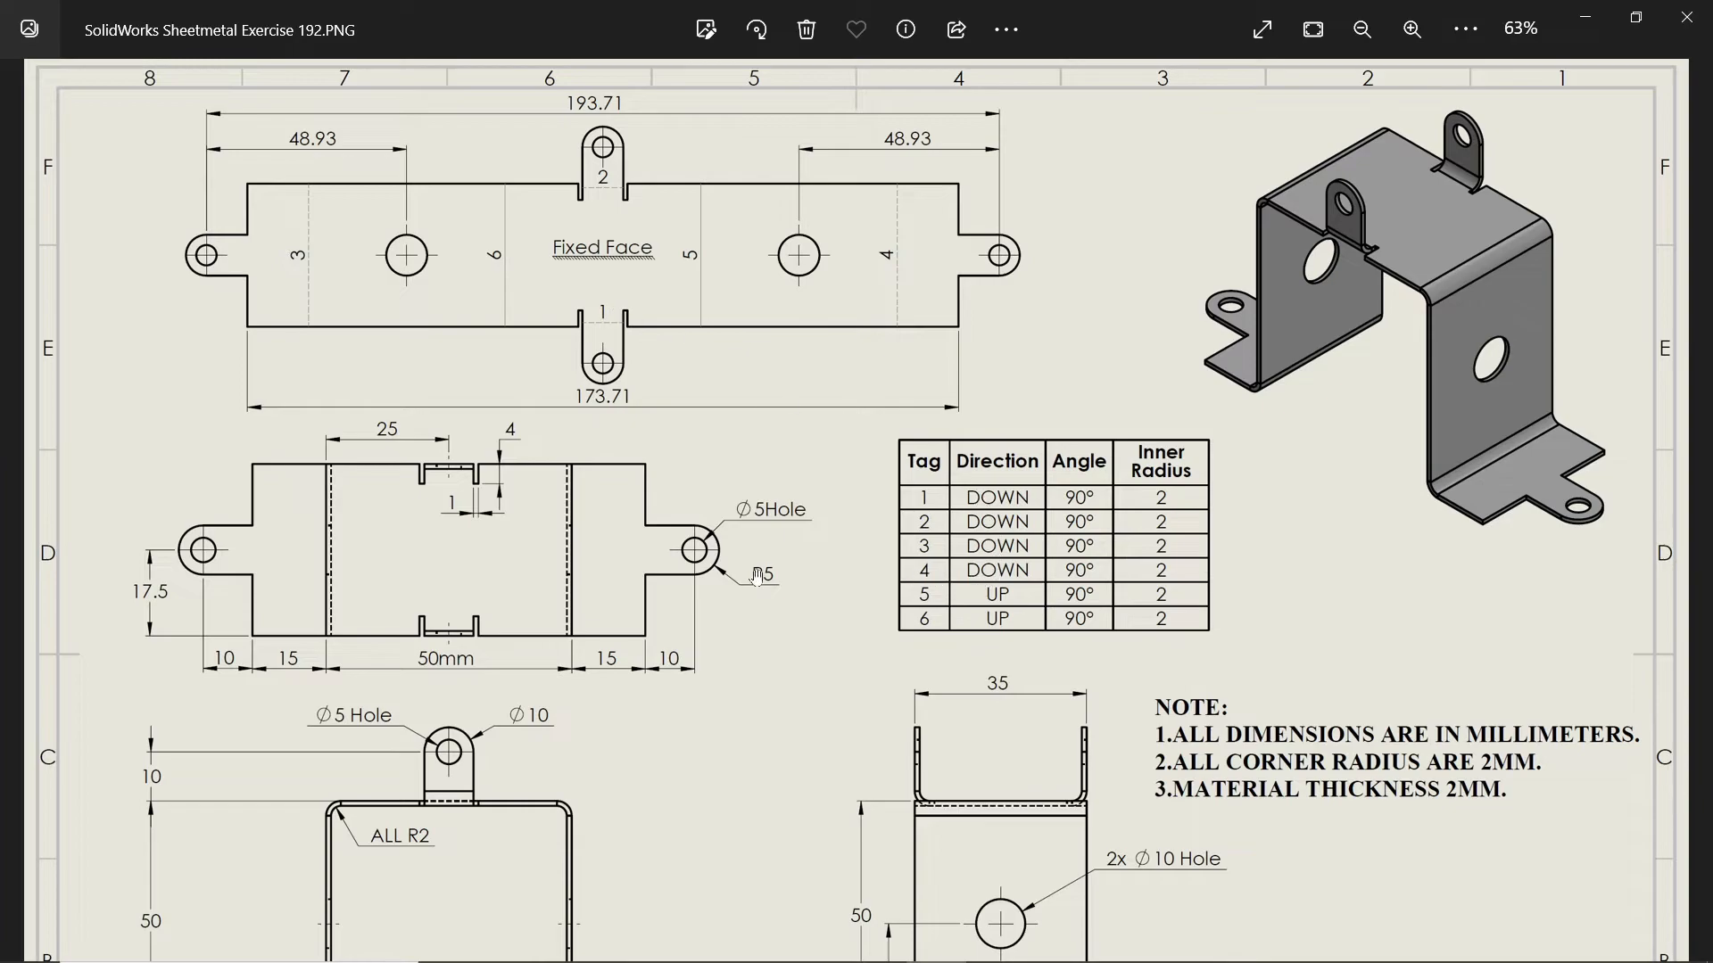
drag(554, 586, 737, 368)
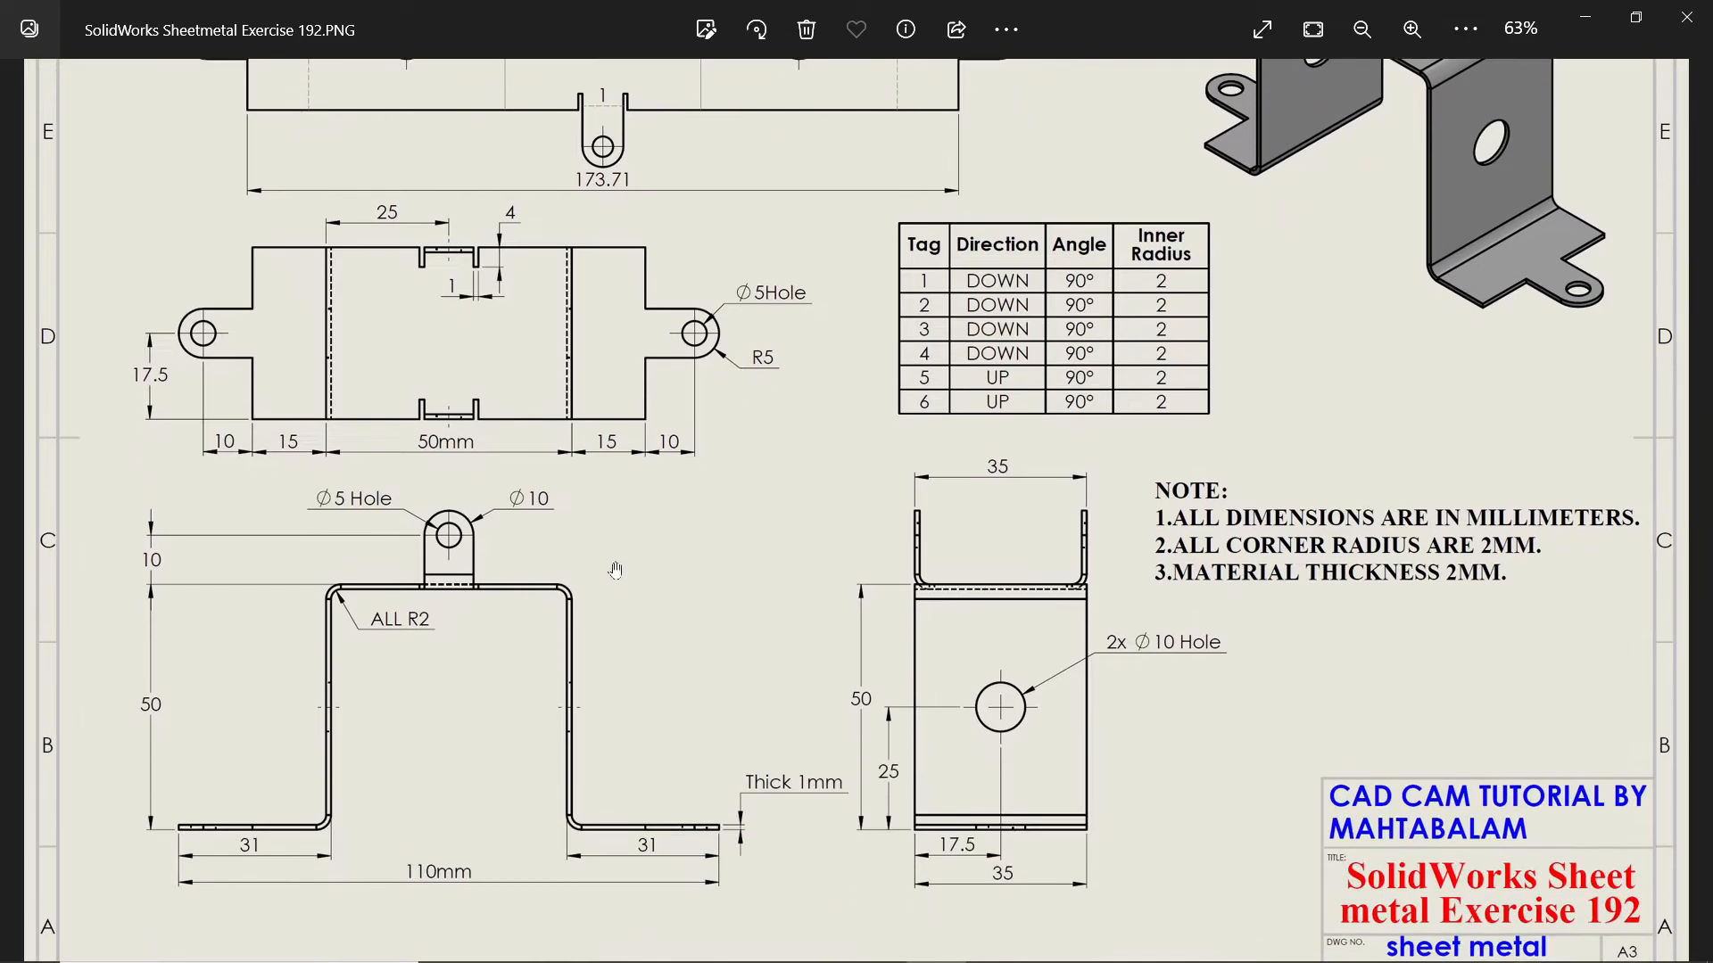
drag(615, 571, 617, 543)
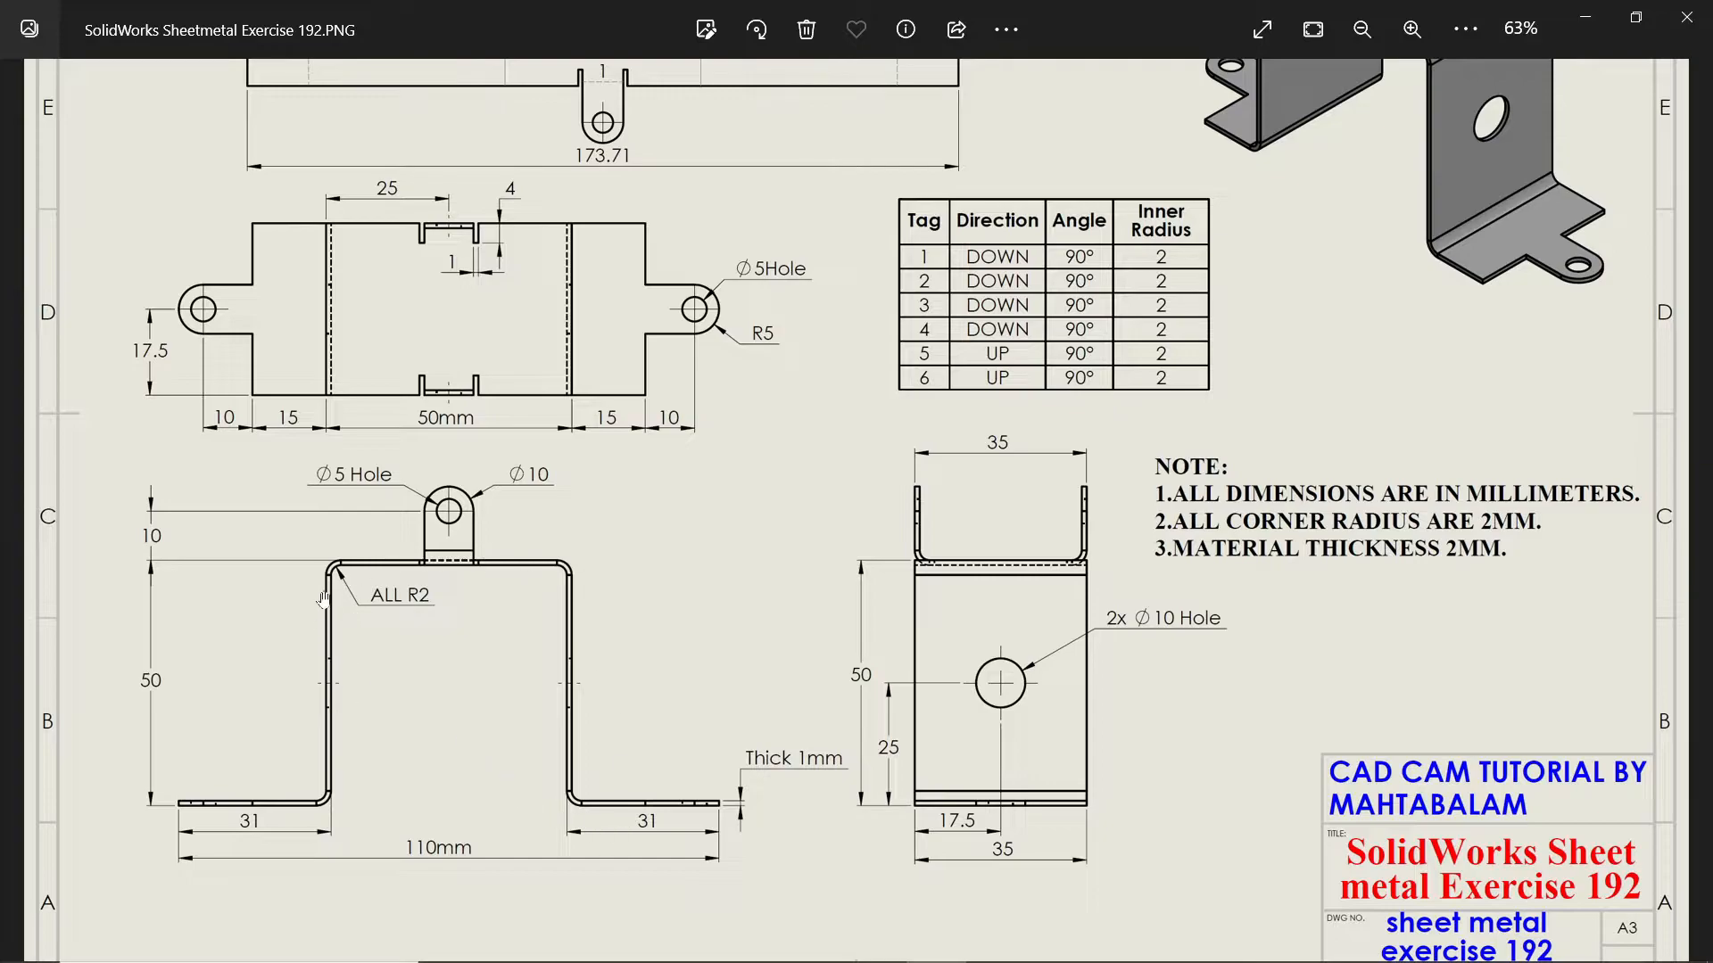
scroll(230, 660, up, 5)
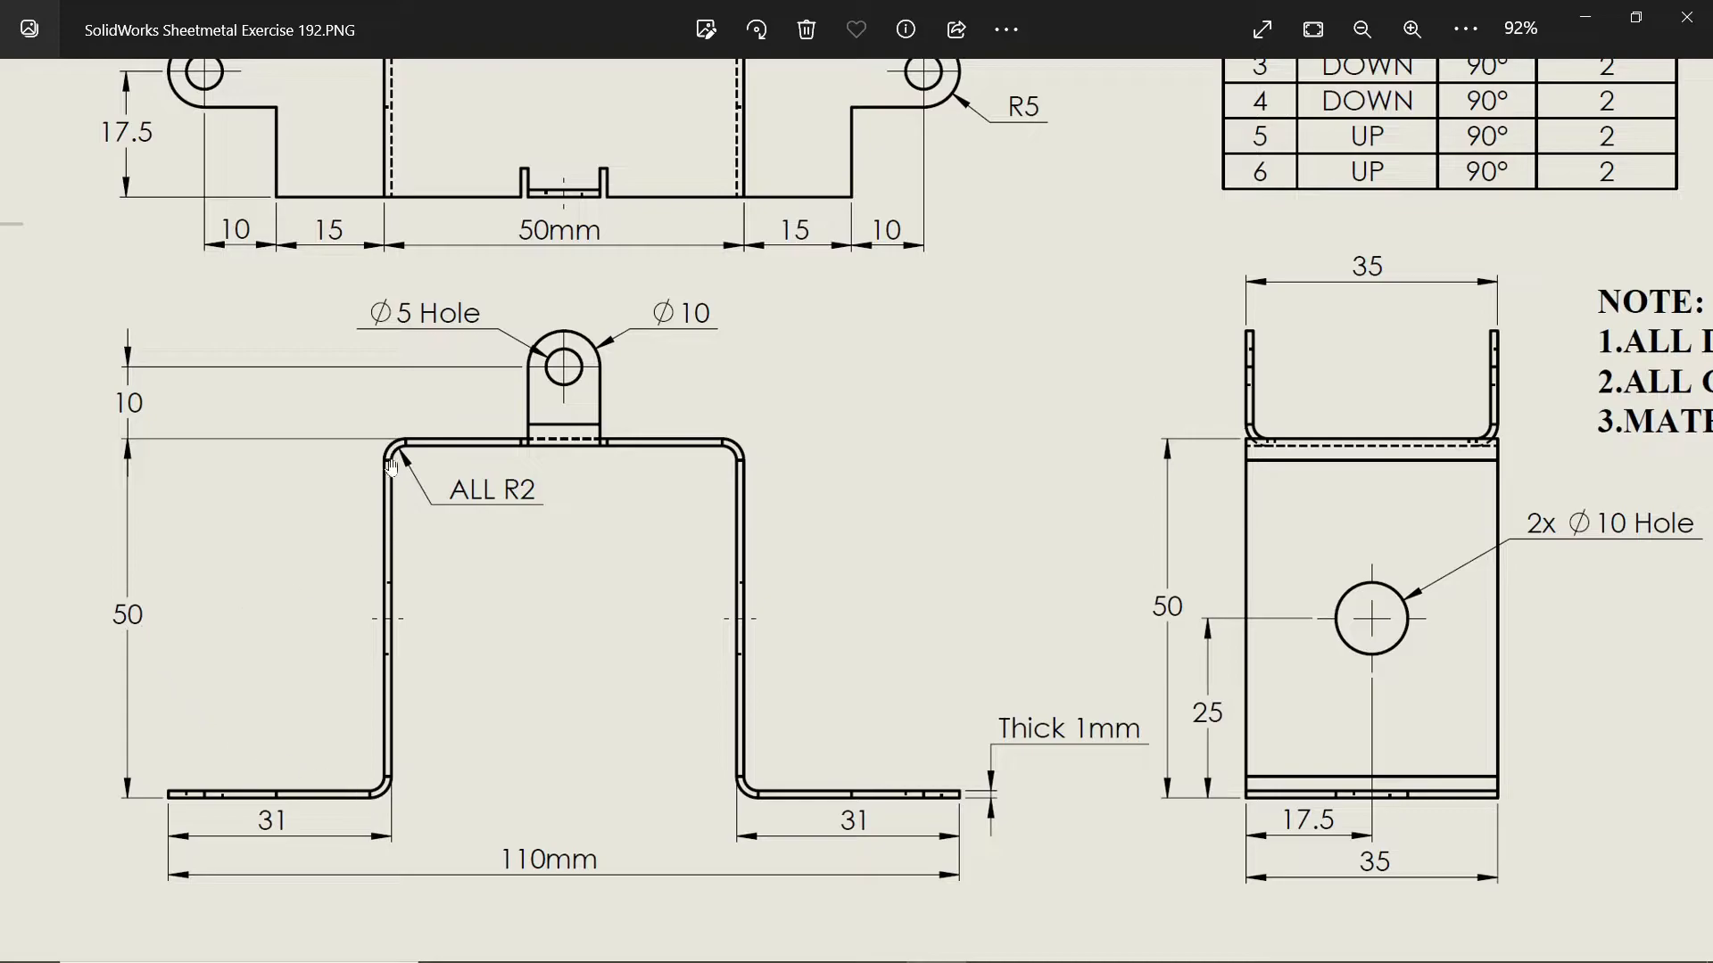
drag(636, 434, 610, 728)
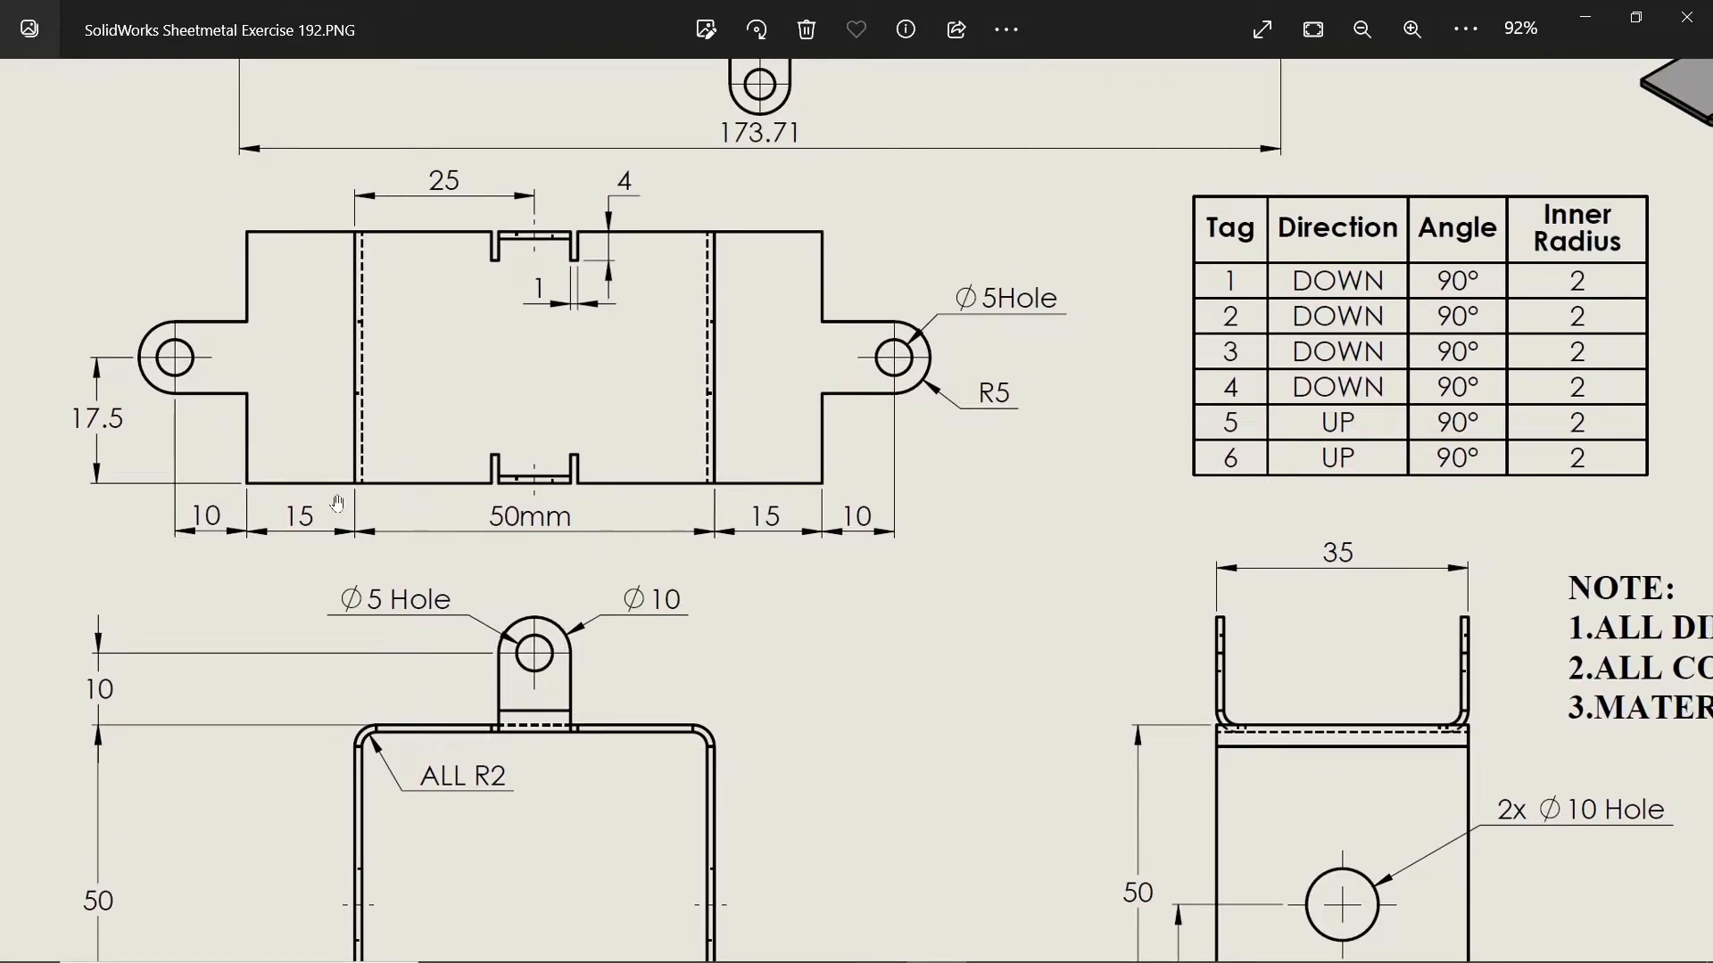
scroll(354, 463, up, 3)
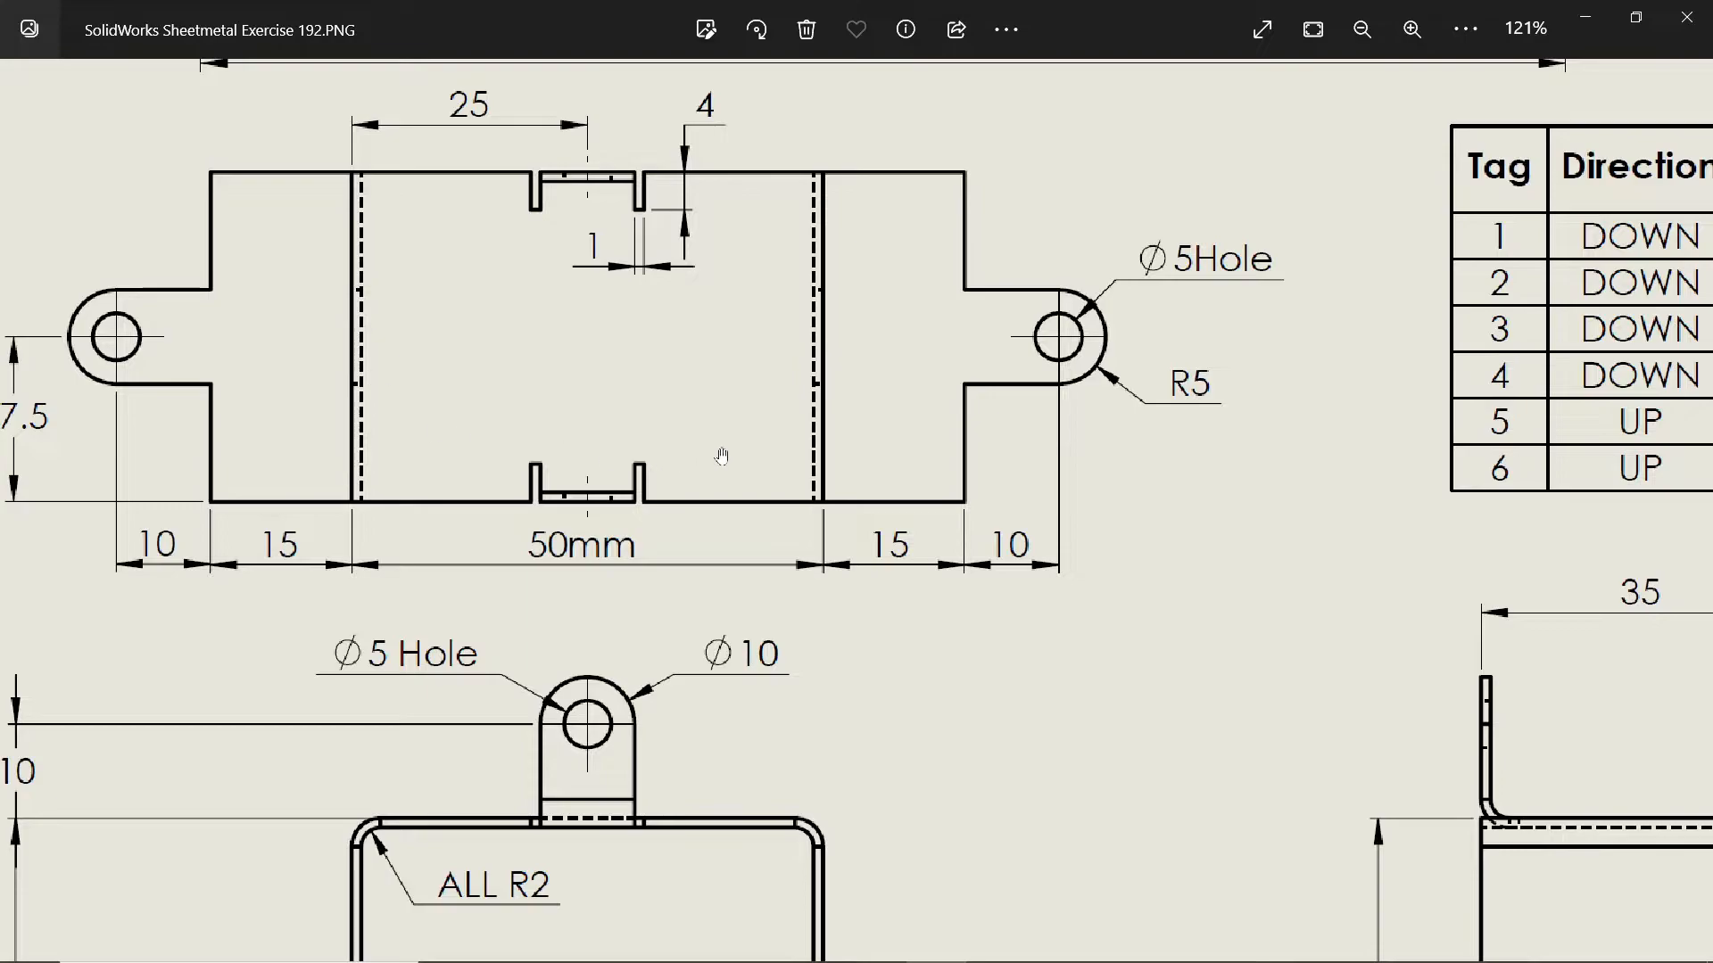
scroll(722, 457, down, 2)
drag(634, 645, 651, 455)
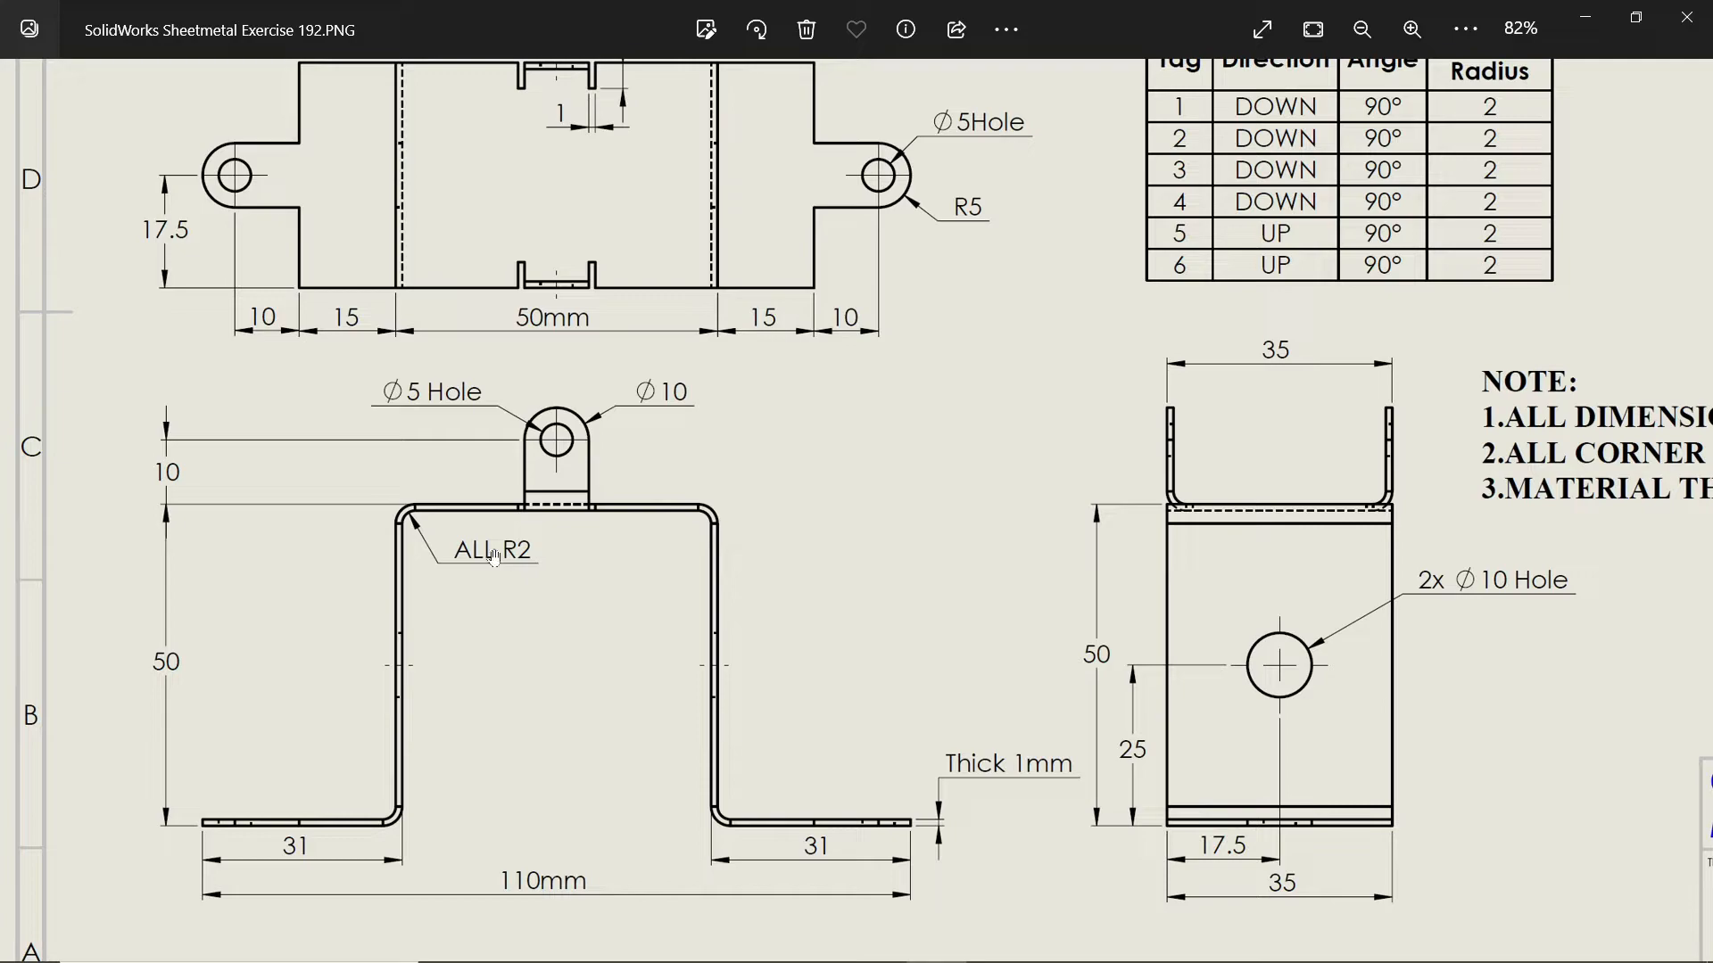
click(1596, 21)
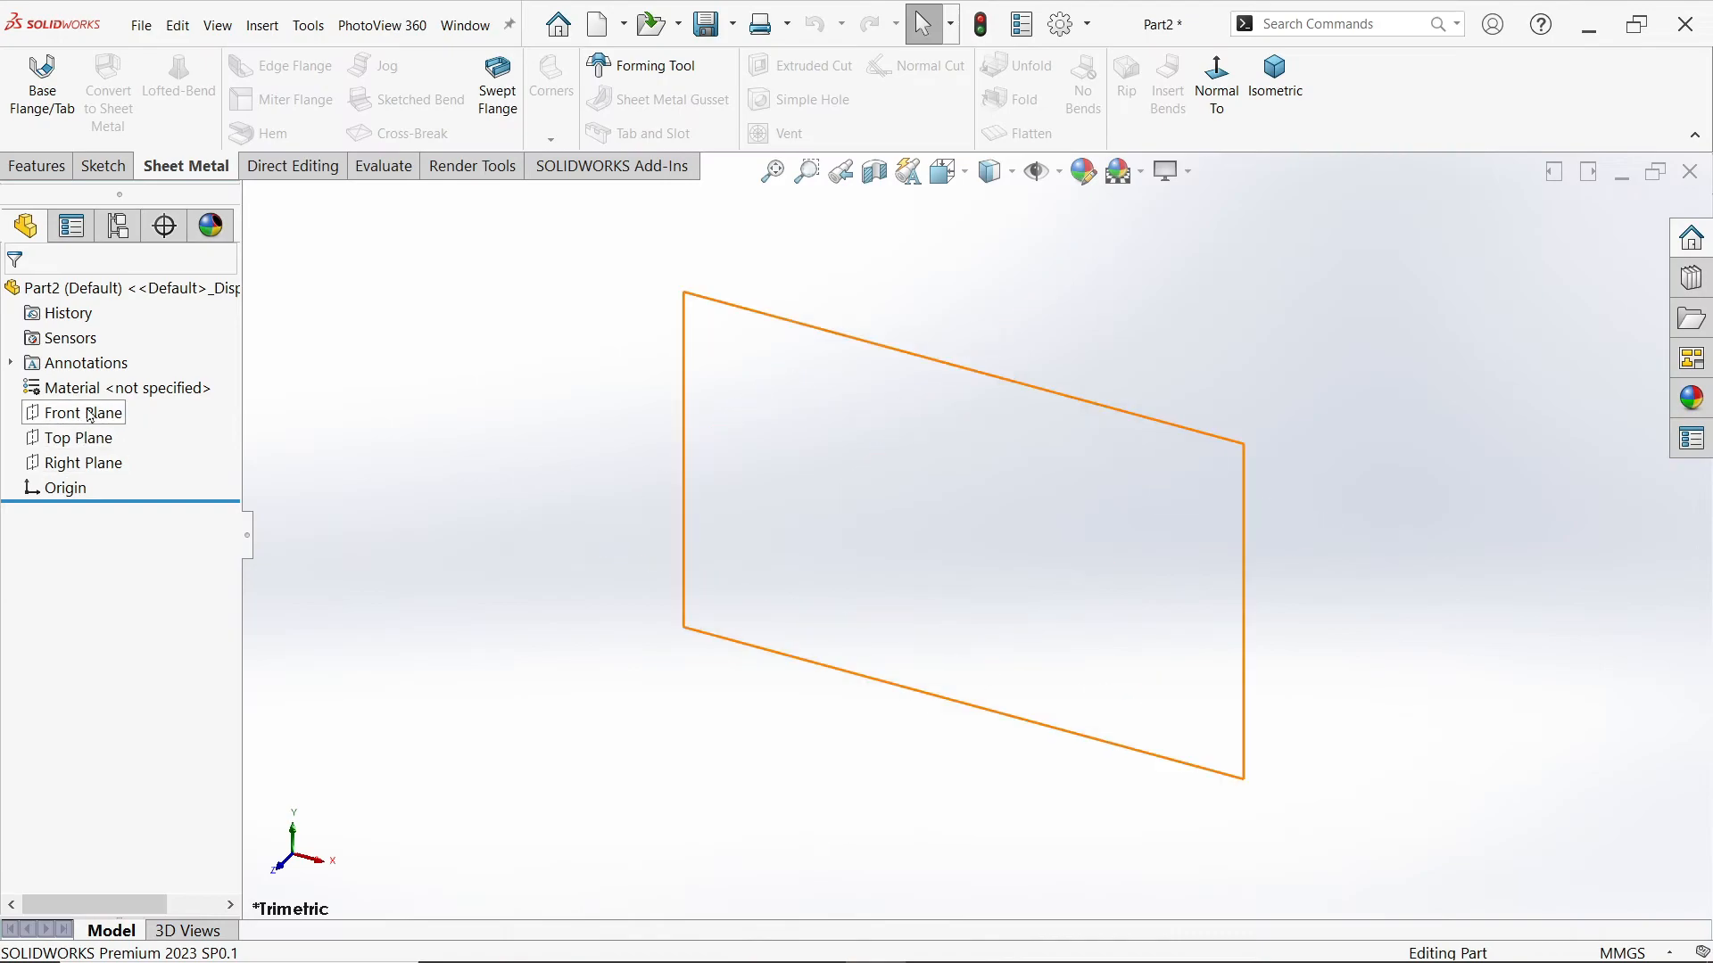
right_click(203, 171)
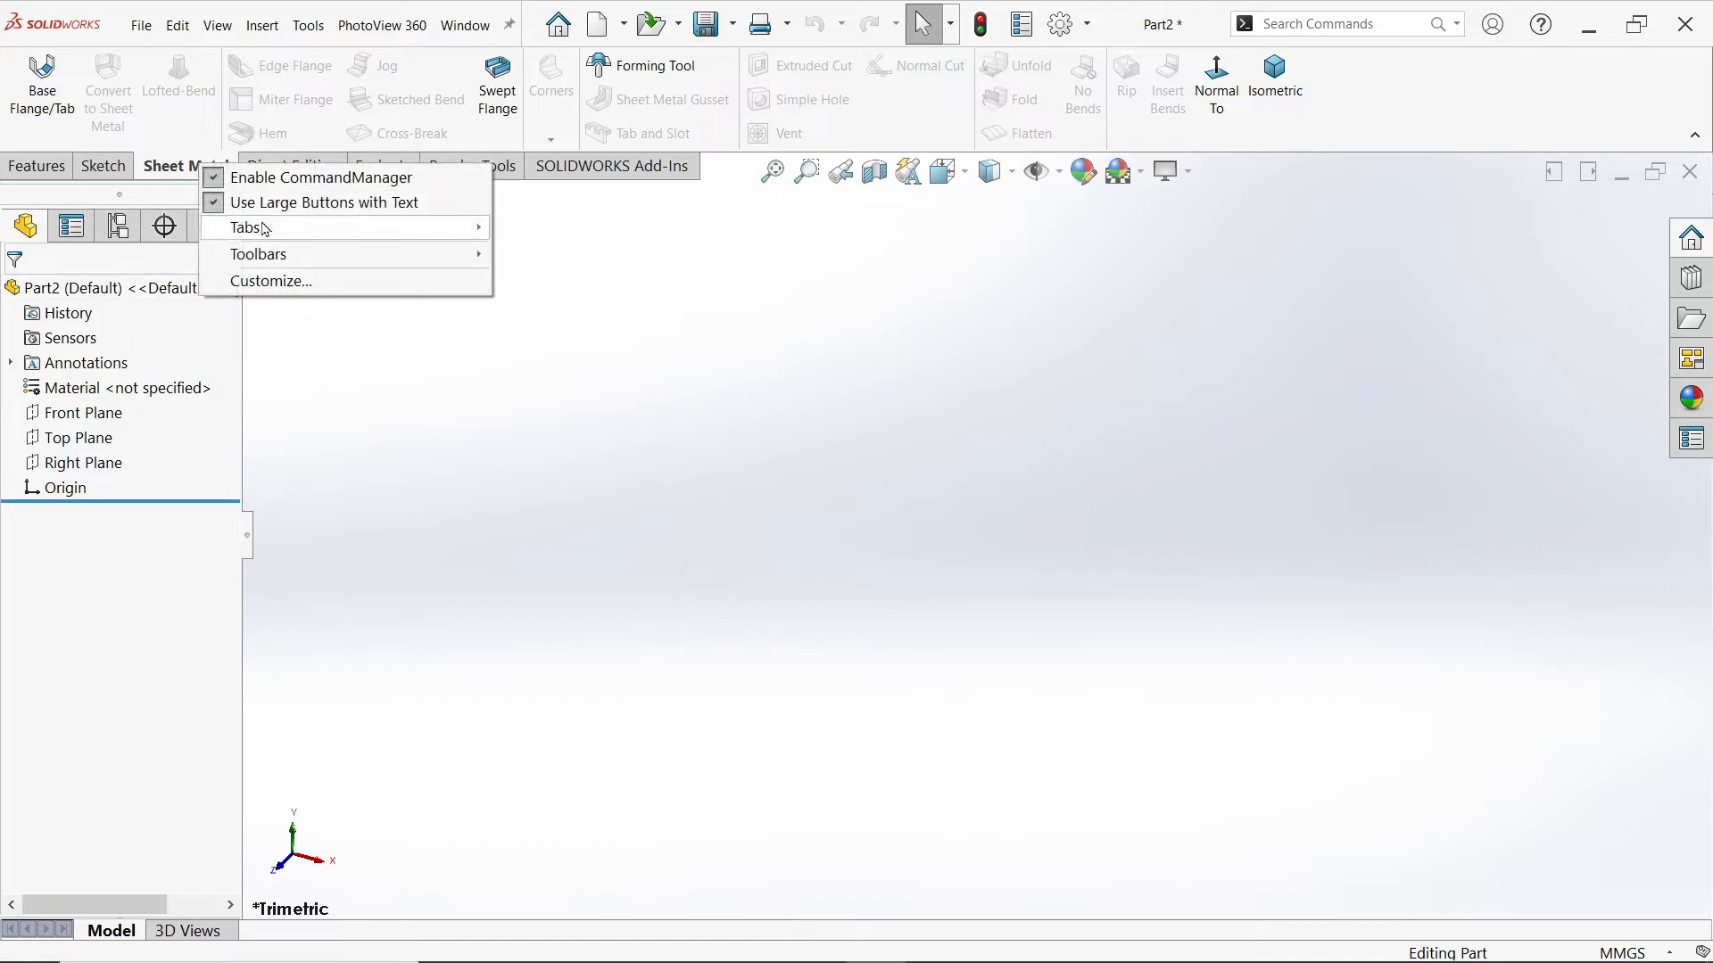
mouse_move(265, 232)
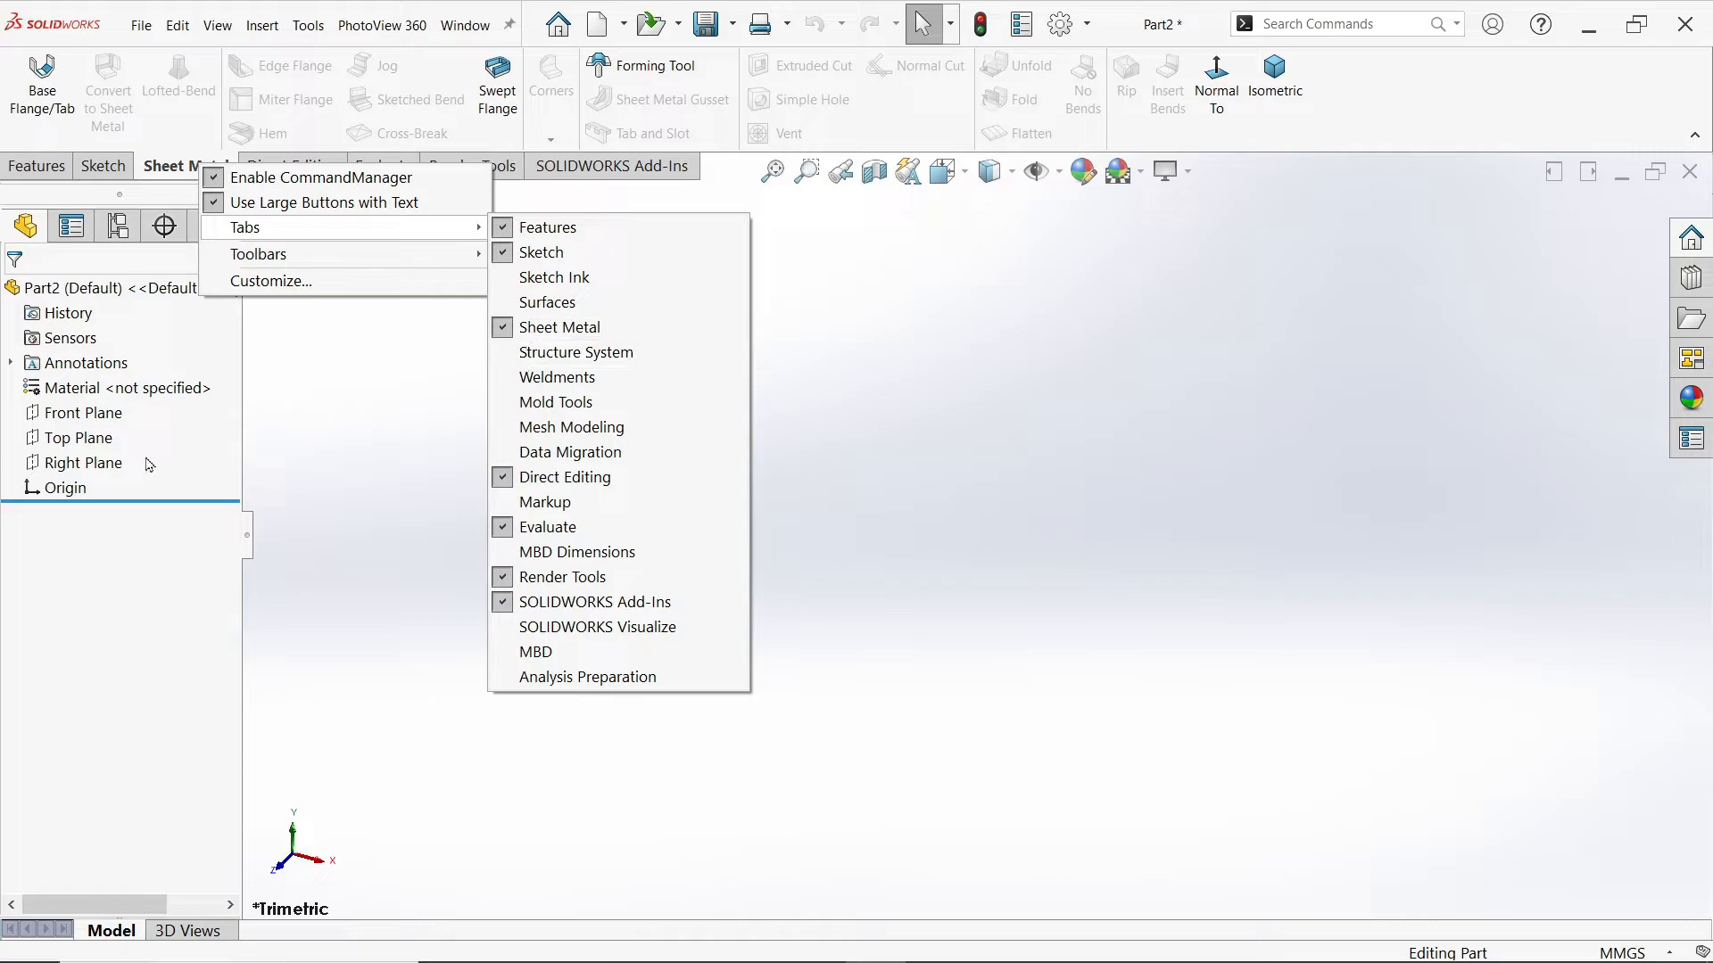
Step: Sketch an open, downward-facing U profile on the Front Plane with three lines, about 250 mm wide, its top line running through the origin
click(86, 412)
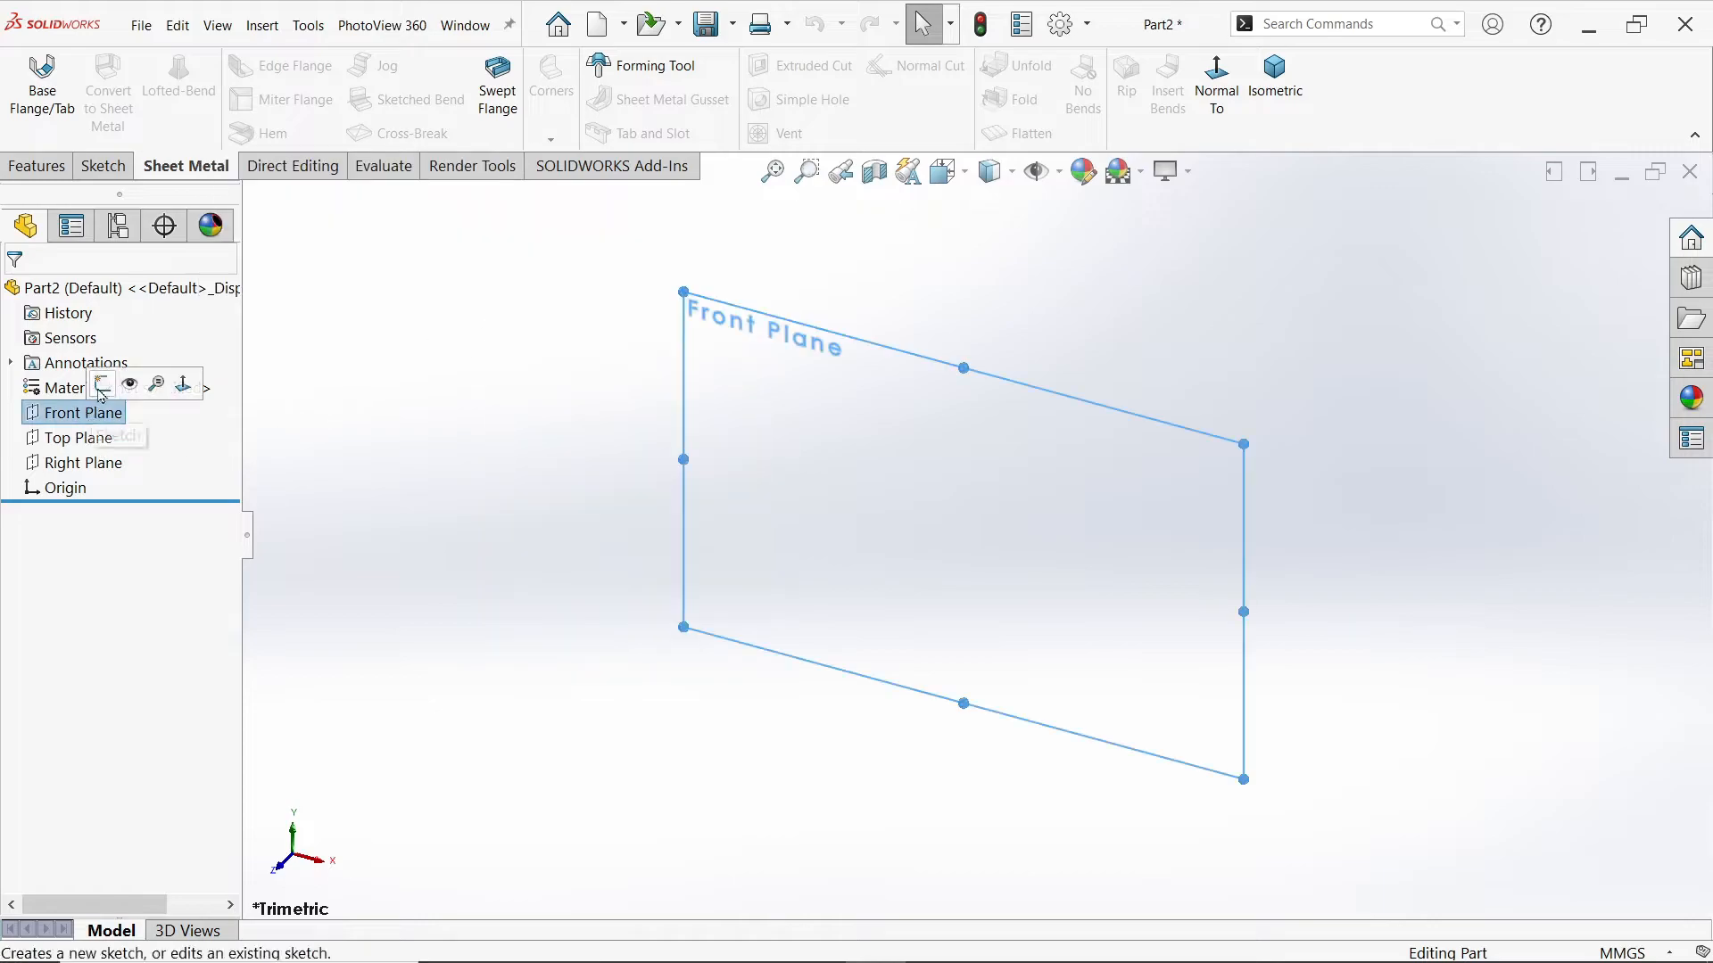
click(96, 385)
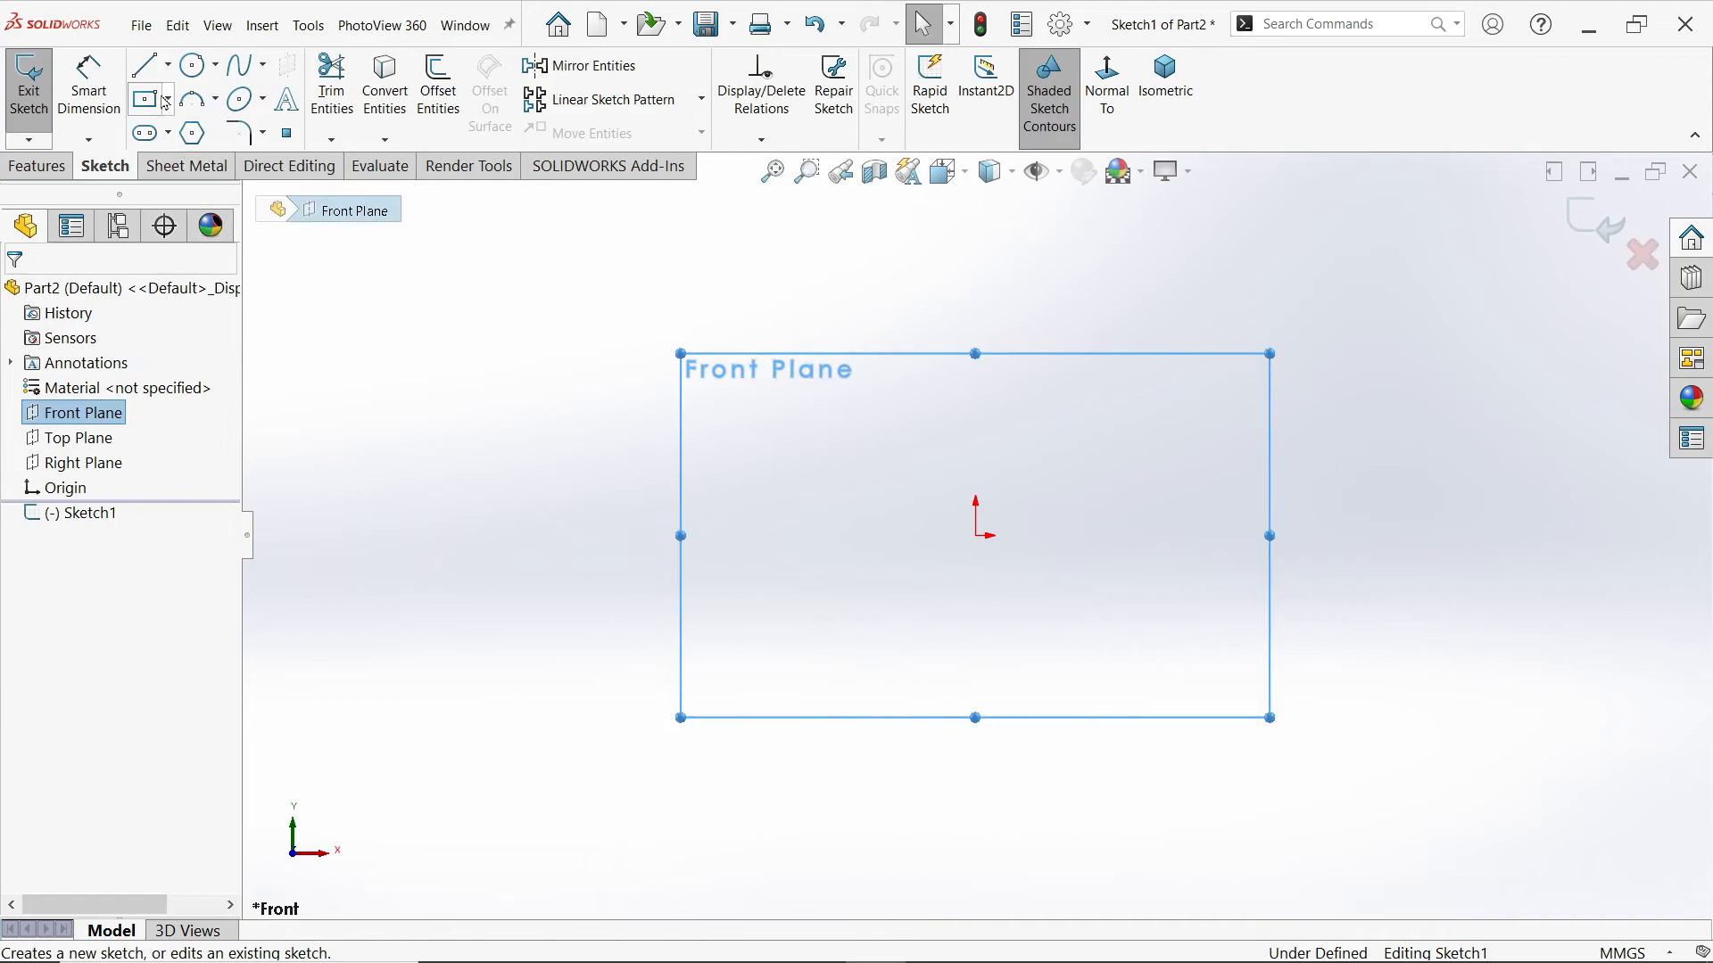
click(145, 70)
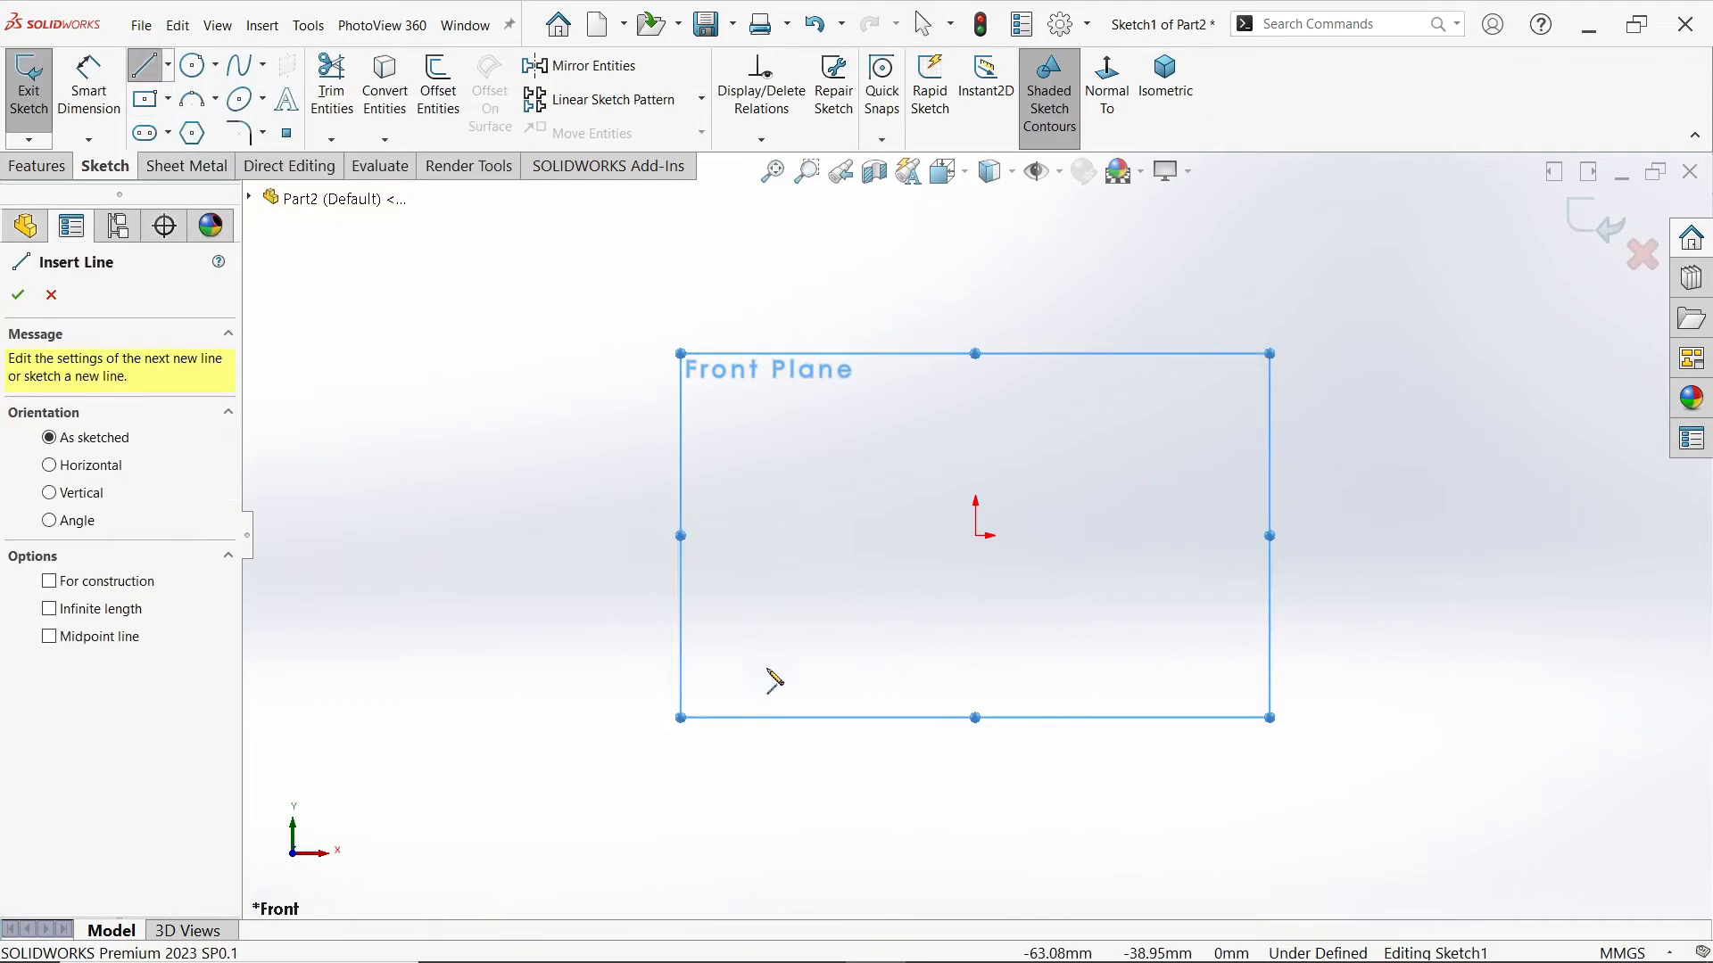
click(562, 743)
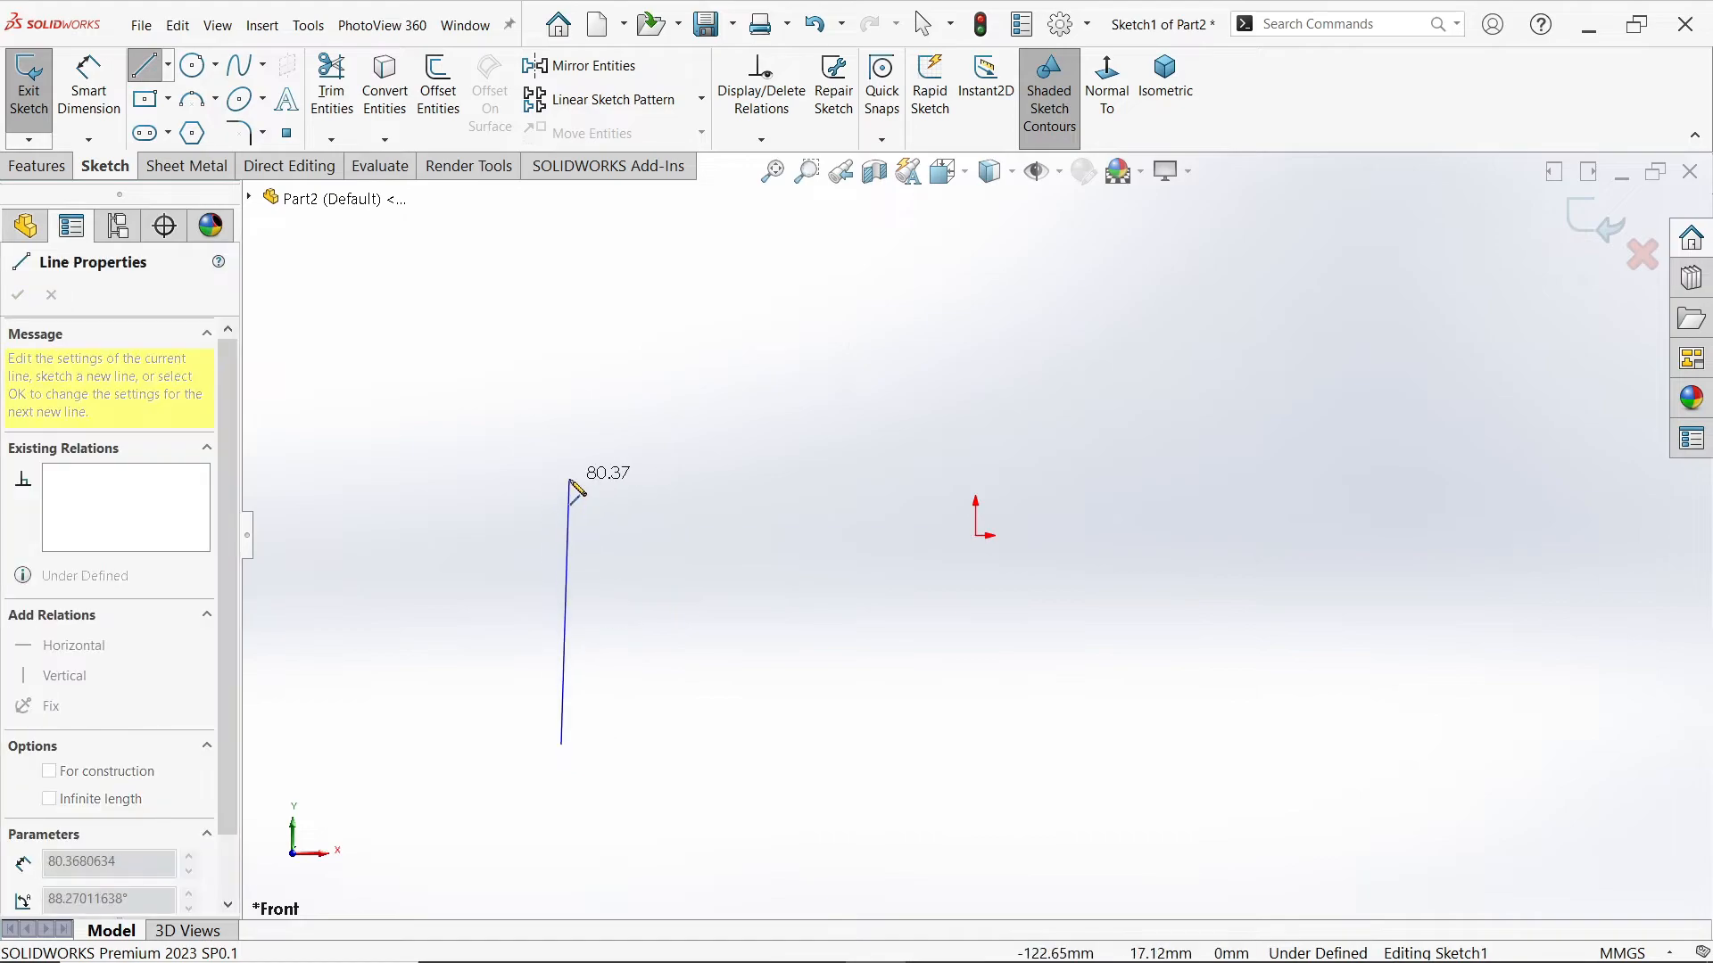
click(562, 535)
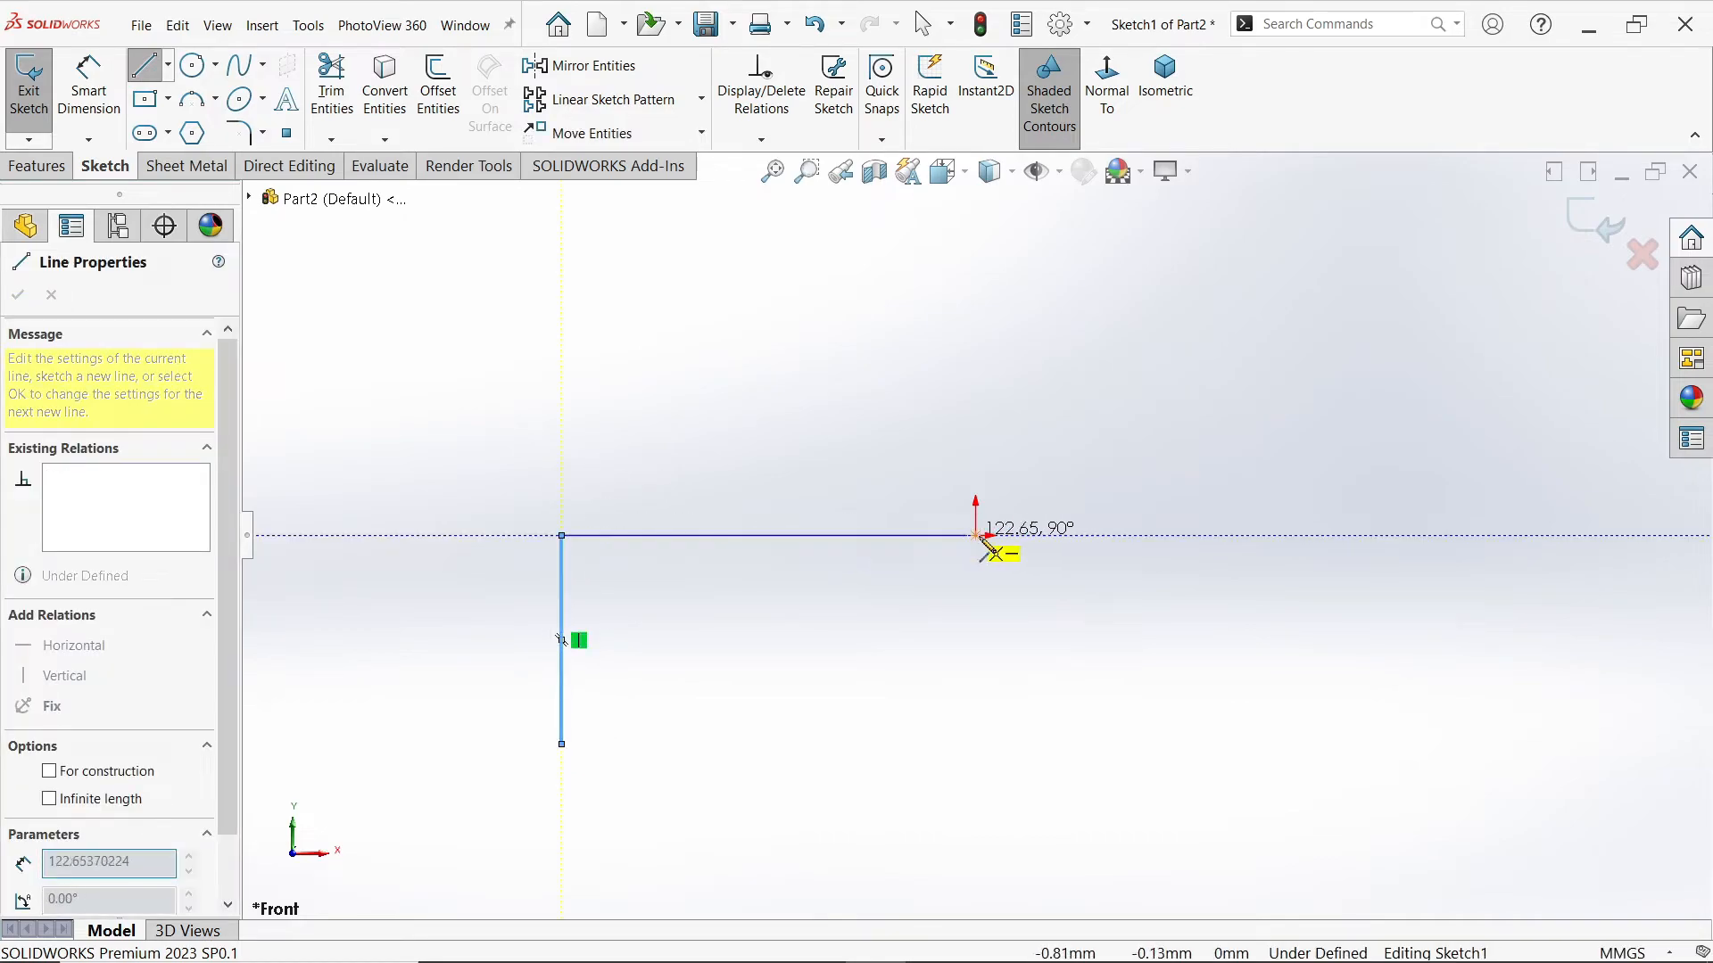
click(1393, 536)
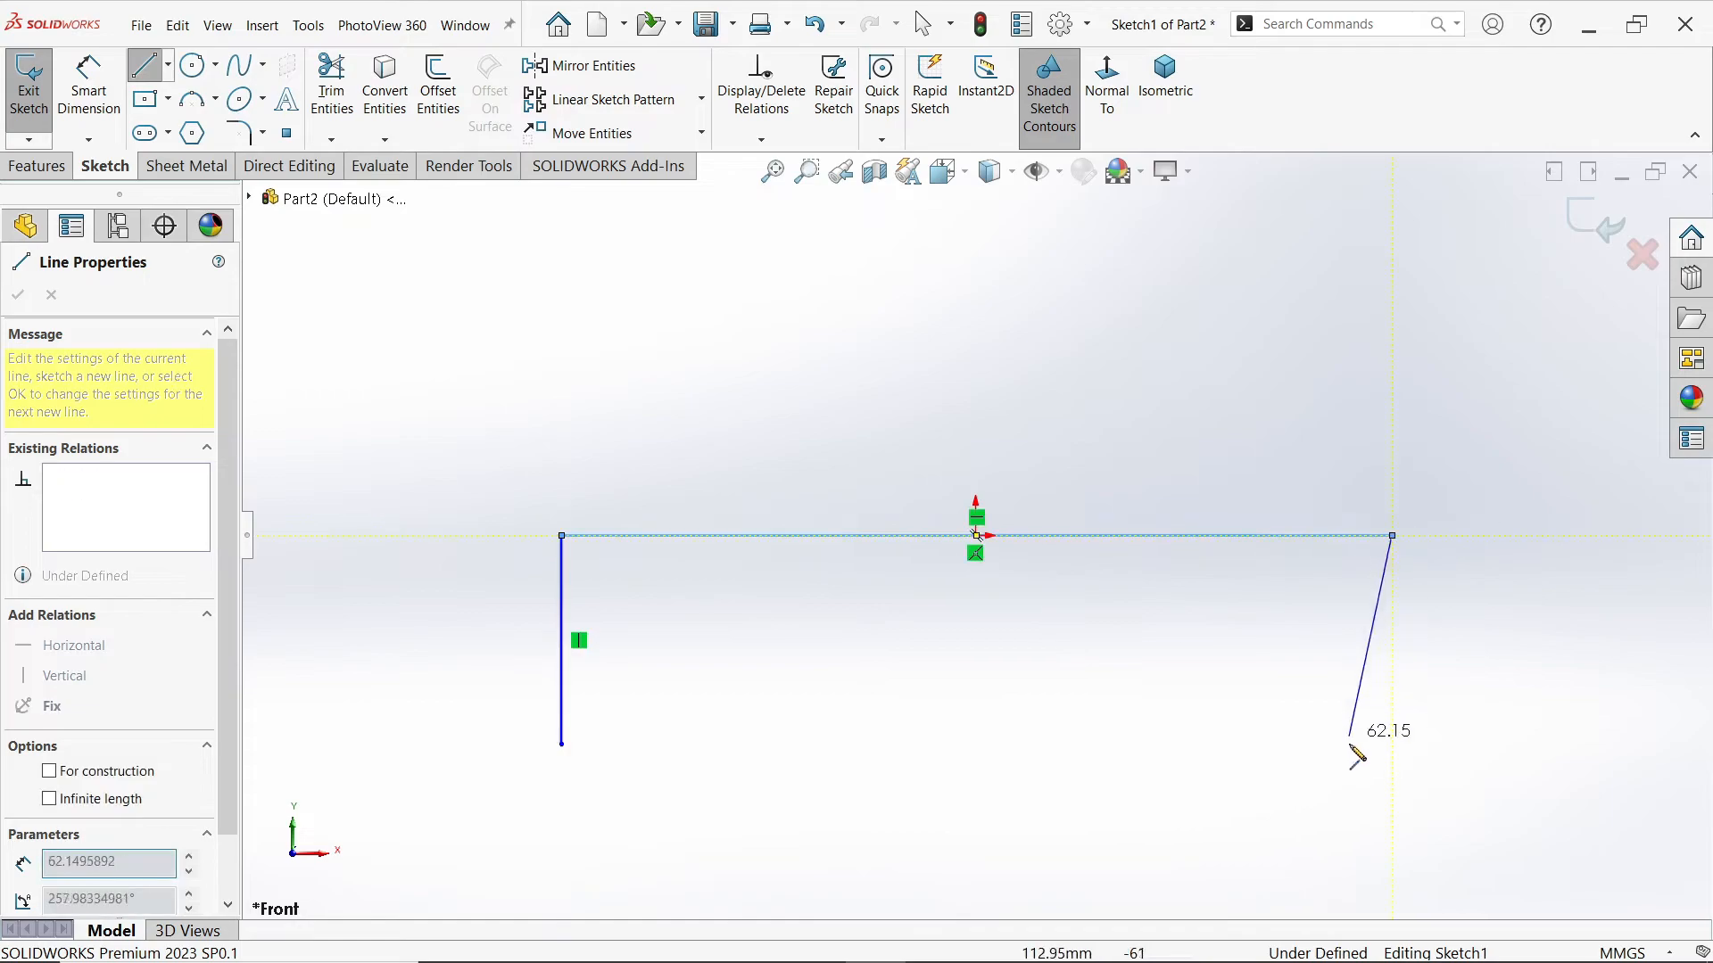
right_click(1301, 742)
click(1313, 718)
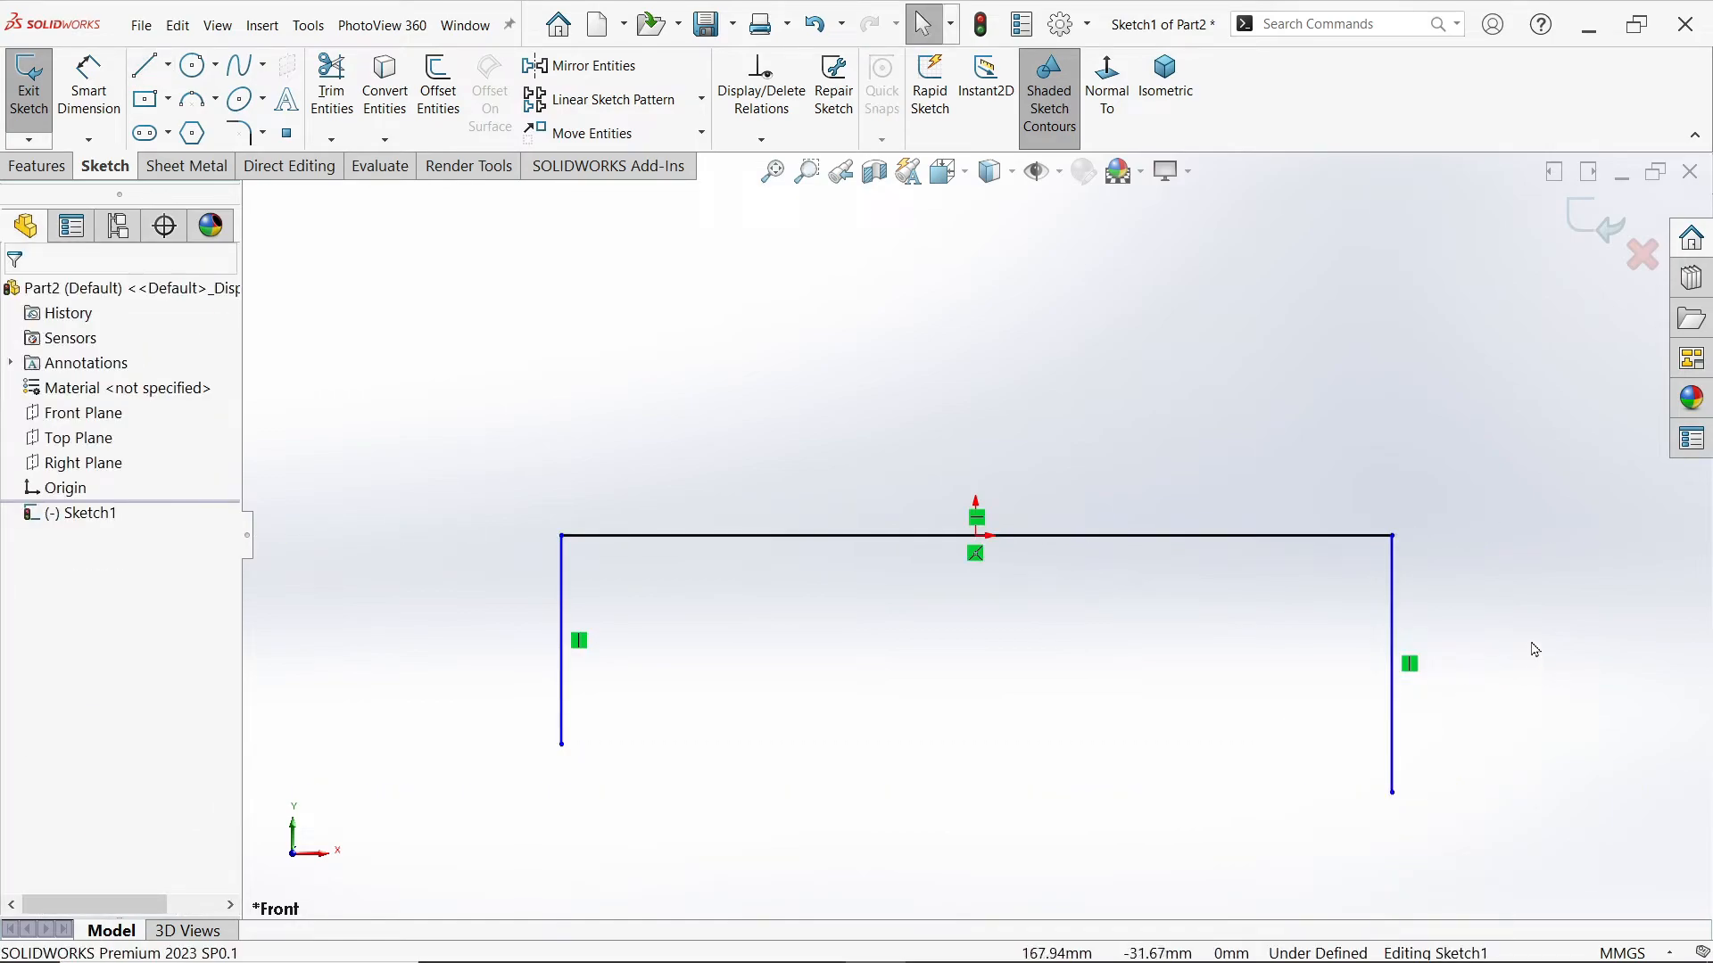
Step: Make the two vertical legs equal in length and constrain the origin to the midpoint of the top line
drag(1498, 619, 440, 760)
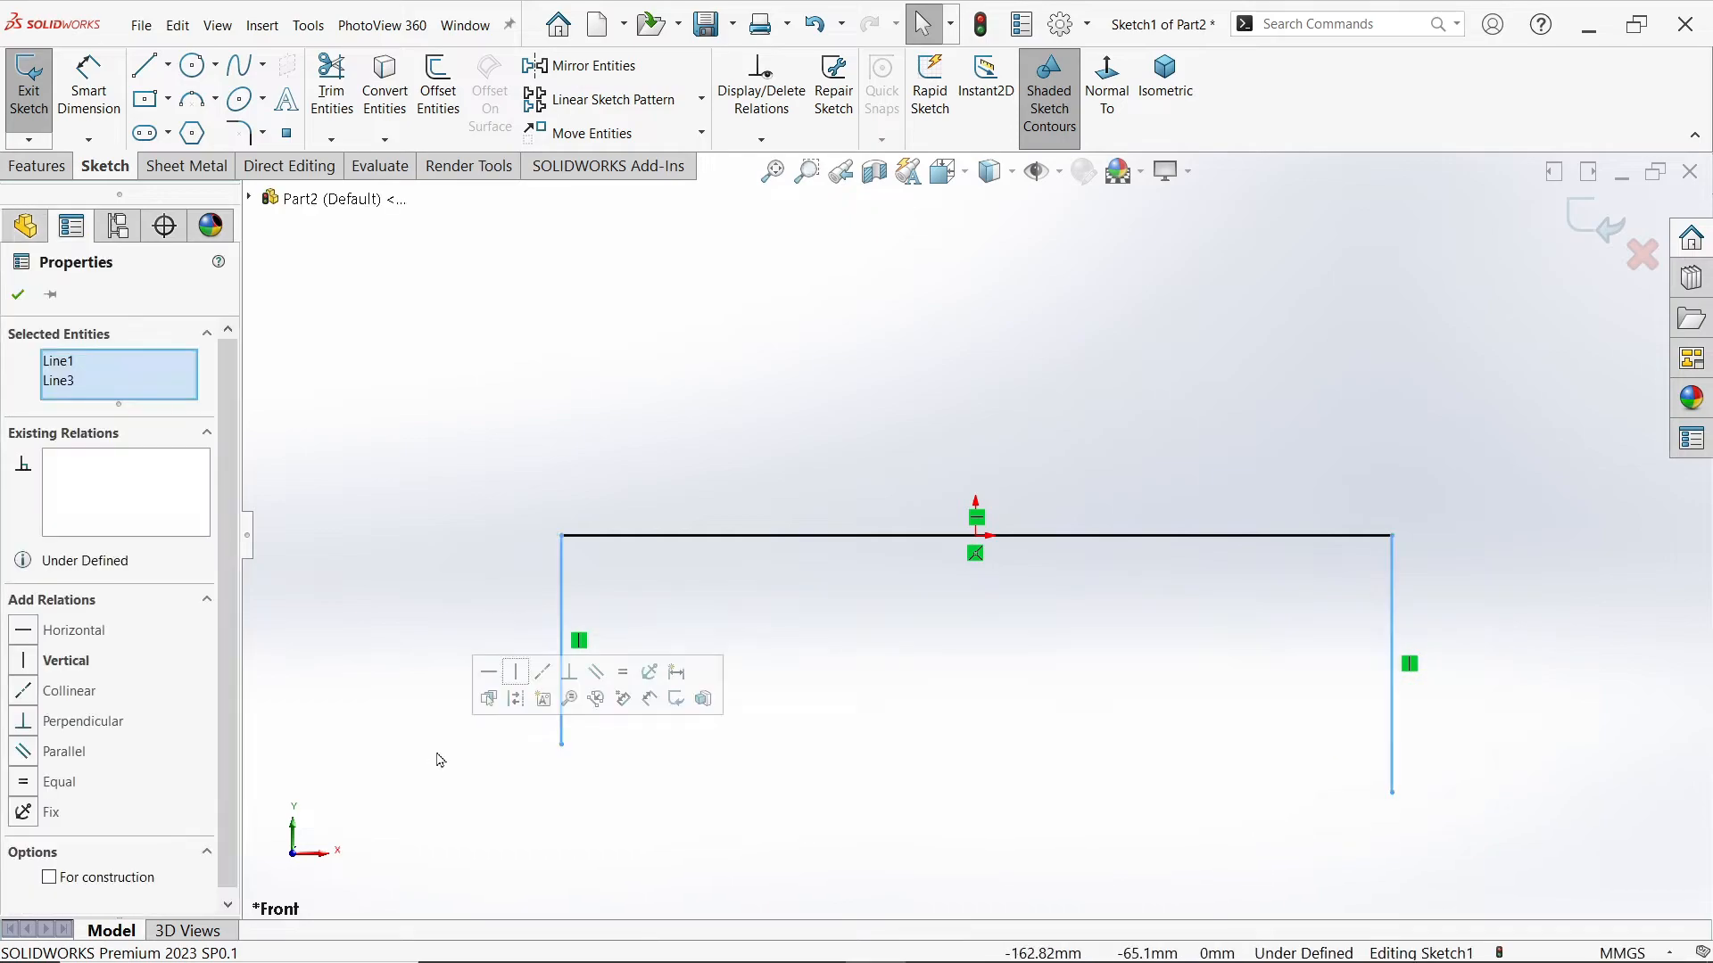
click(622, 671)
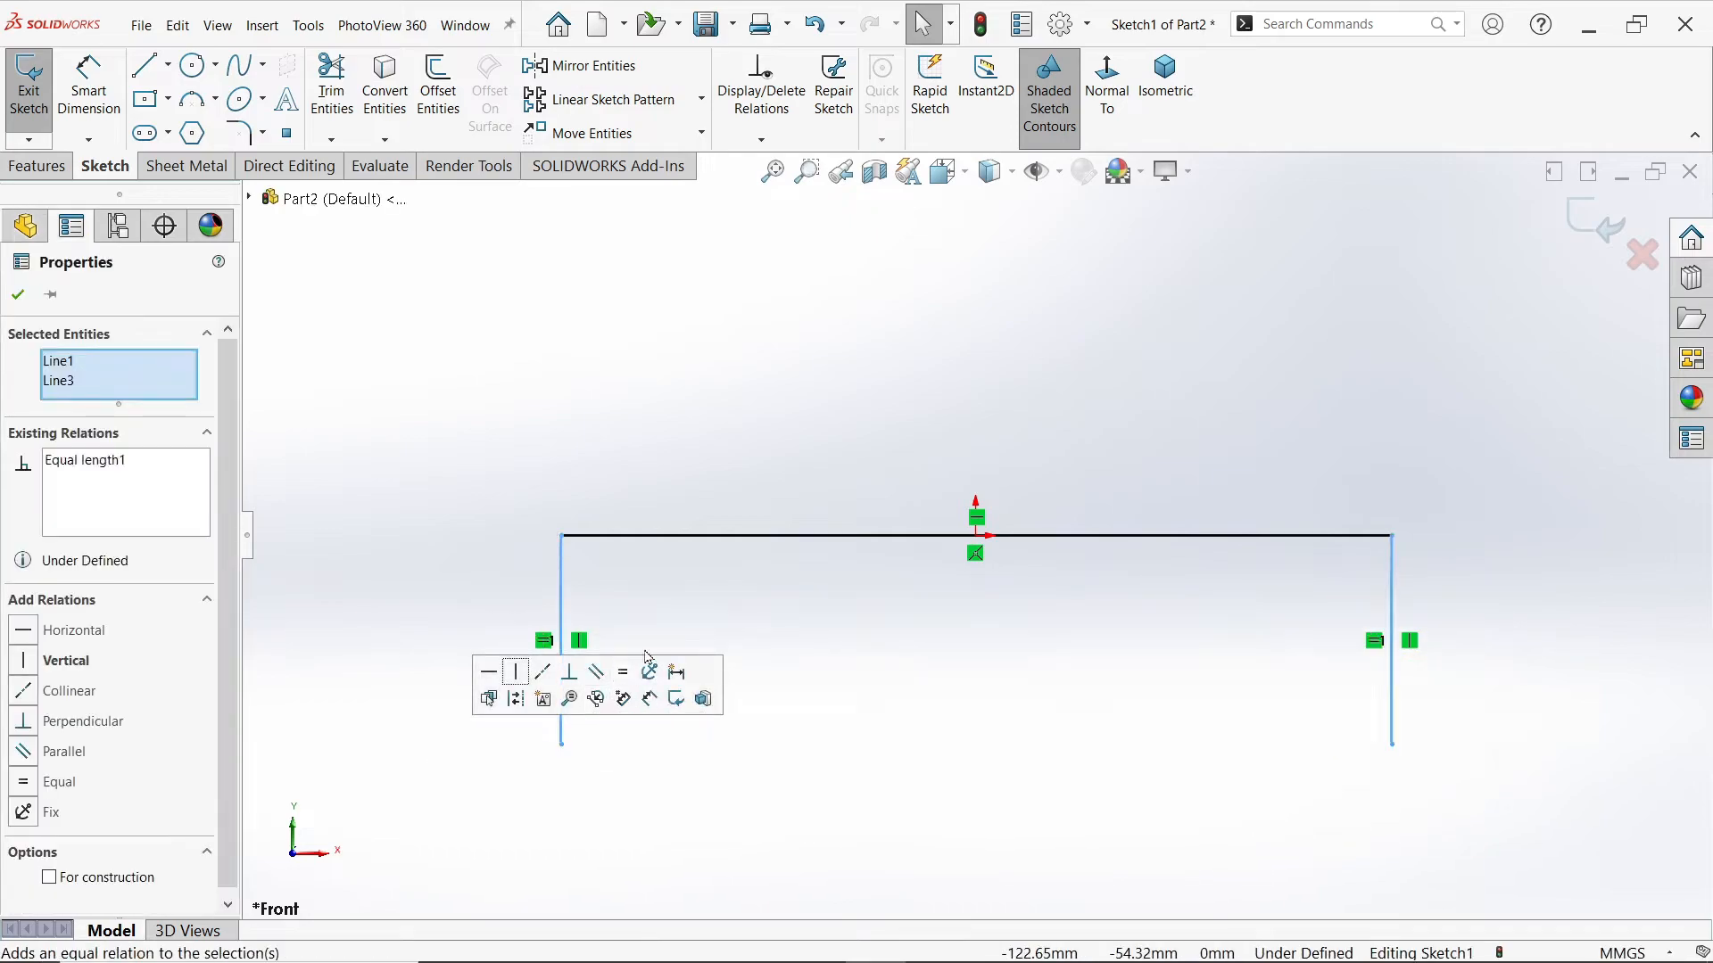
click(980, 539)
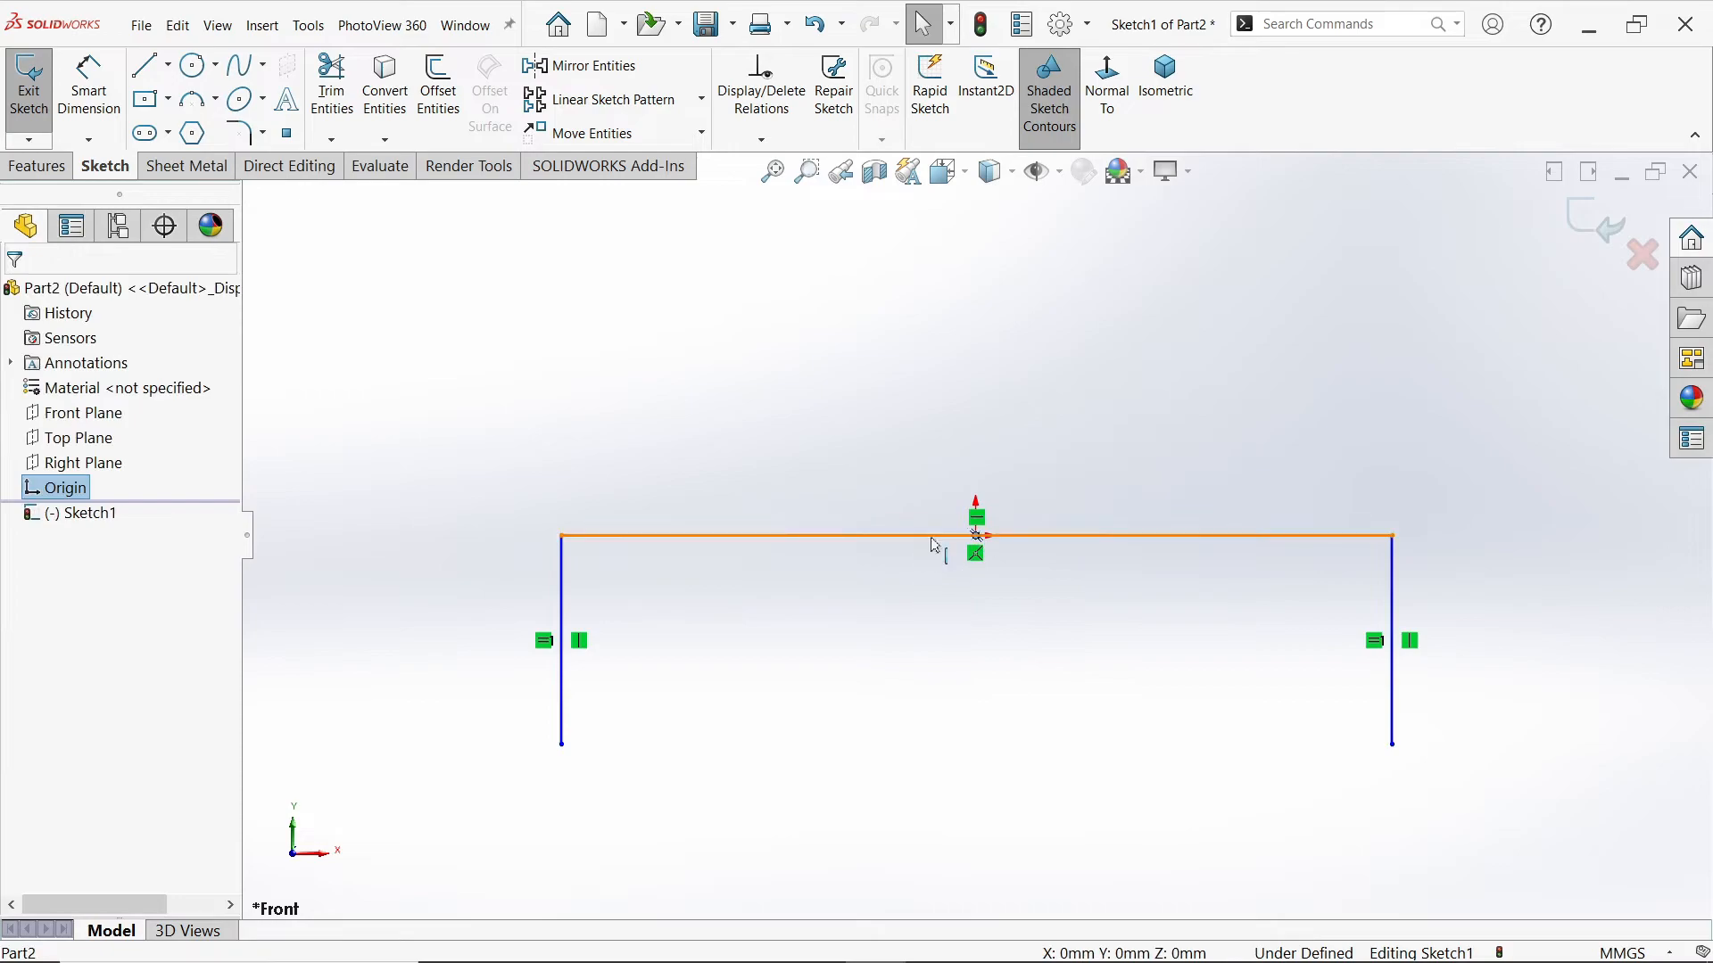
ctrl+click(934, 538)
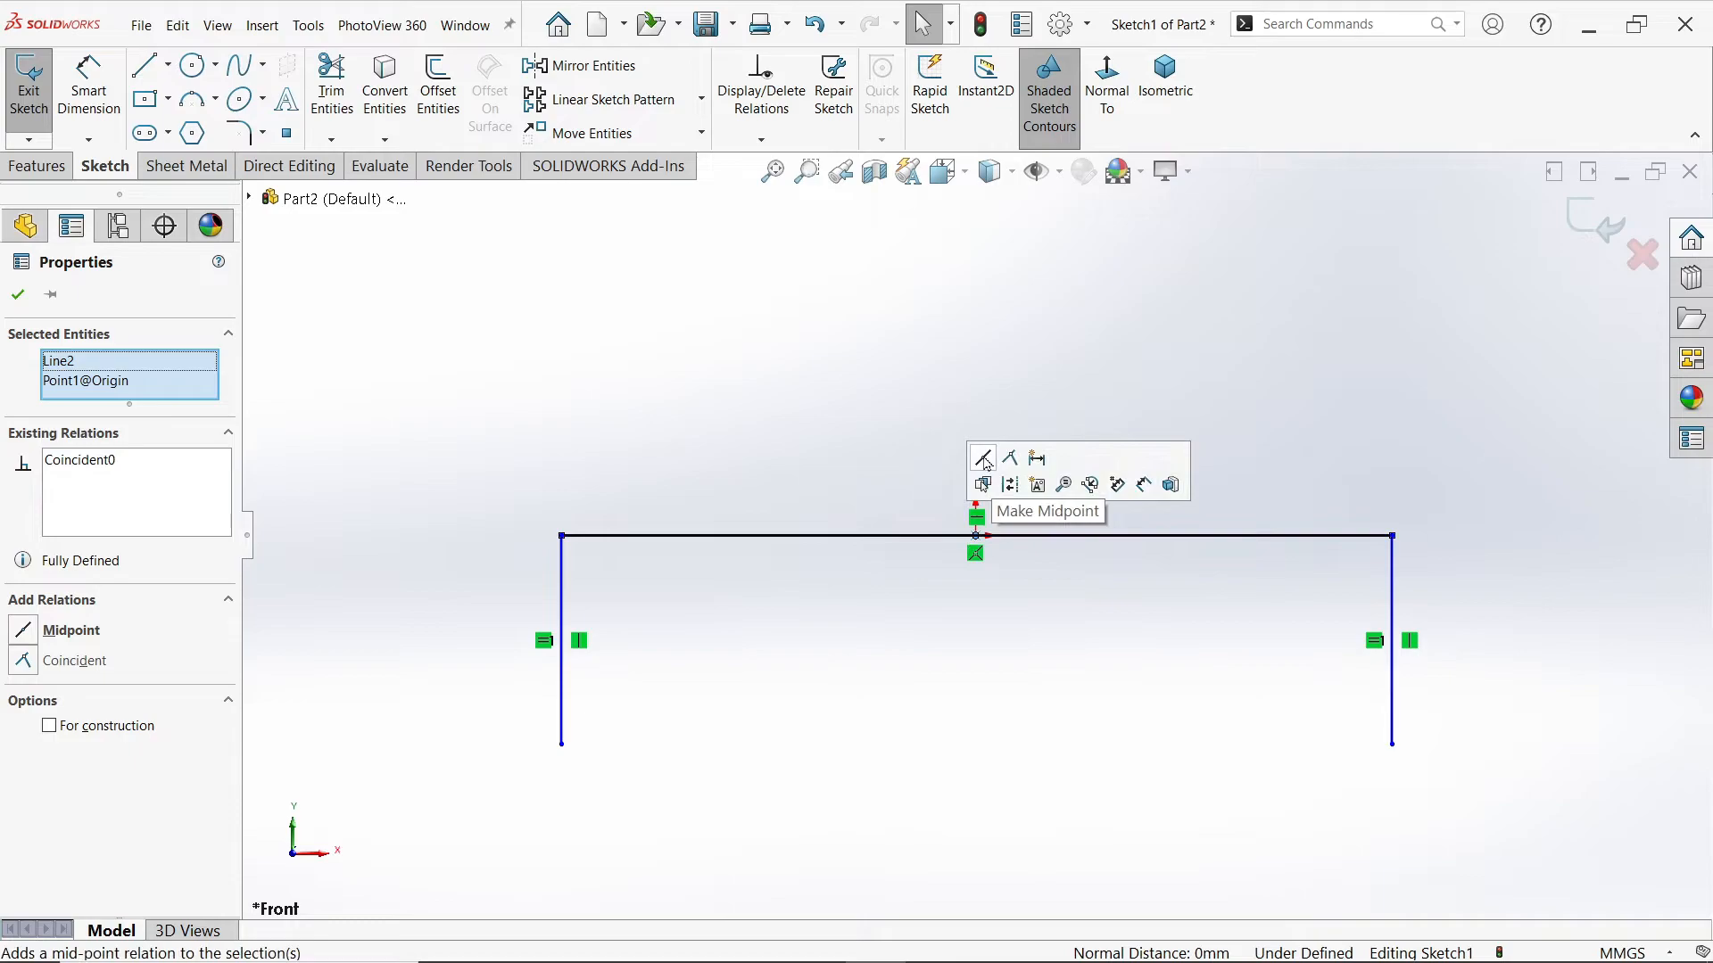
click(984, 460)
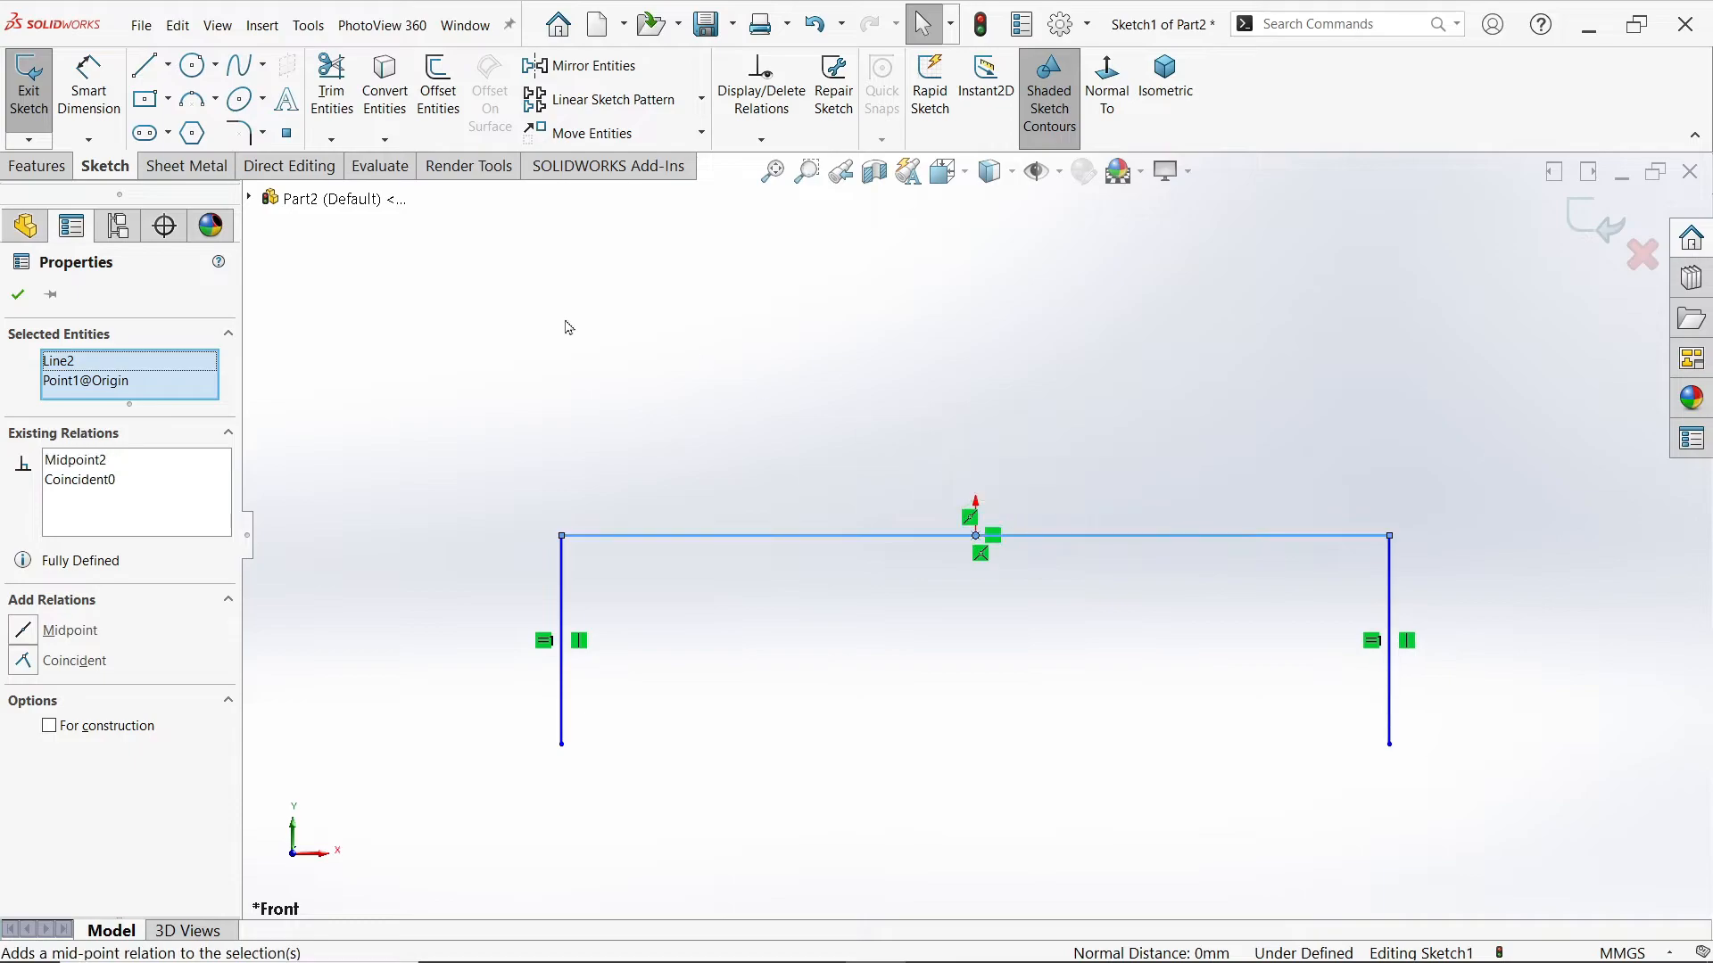
Step: Dimension the profile's top line to 50 mm and its vertical leg to 50 mm
click(90, 84)
click(877, 538)
click(892, 392)
text(50)
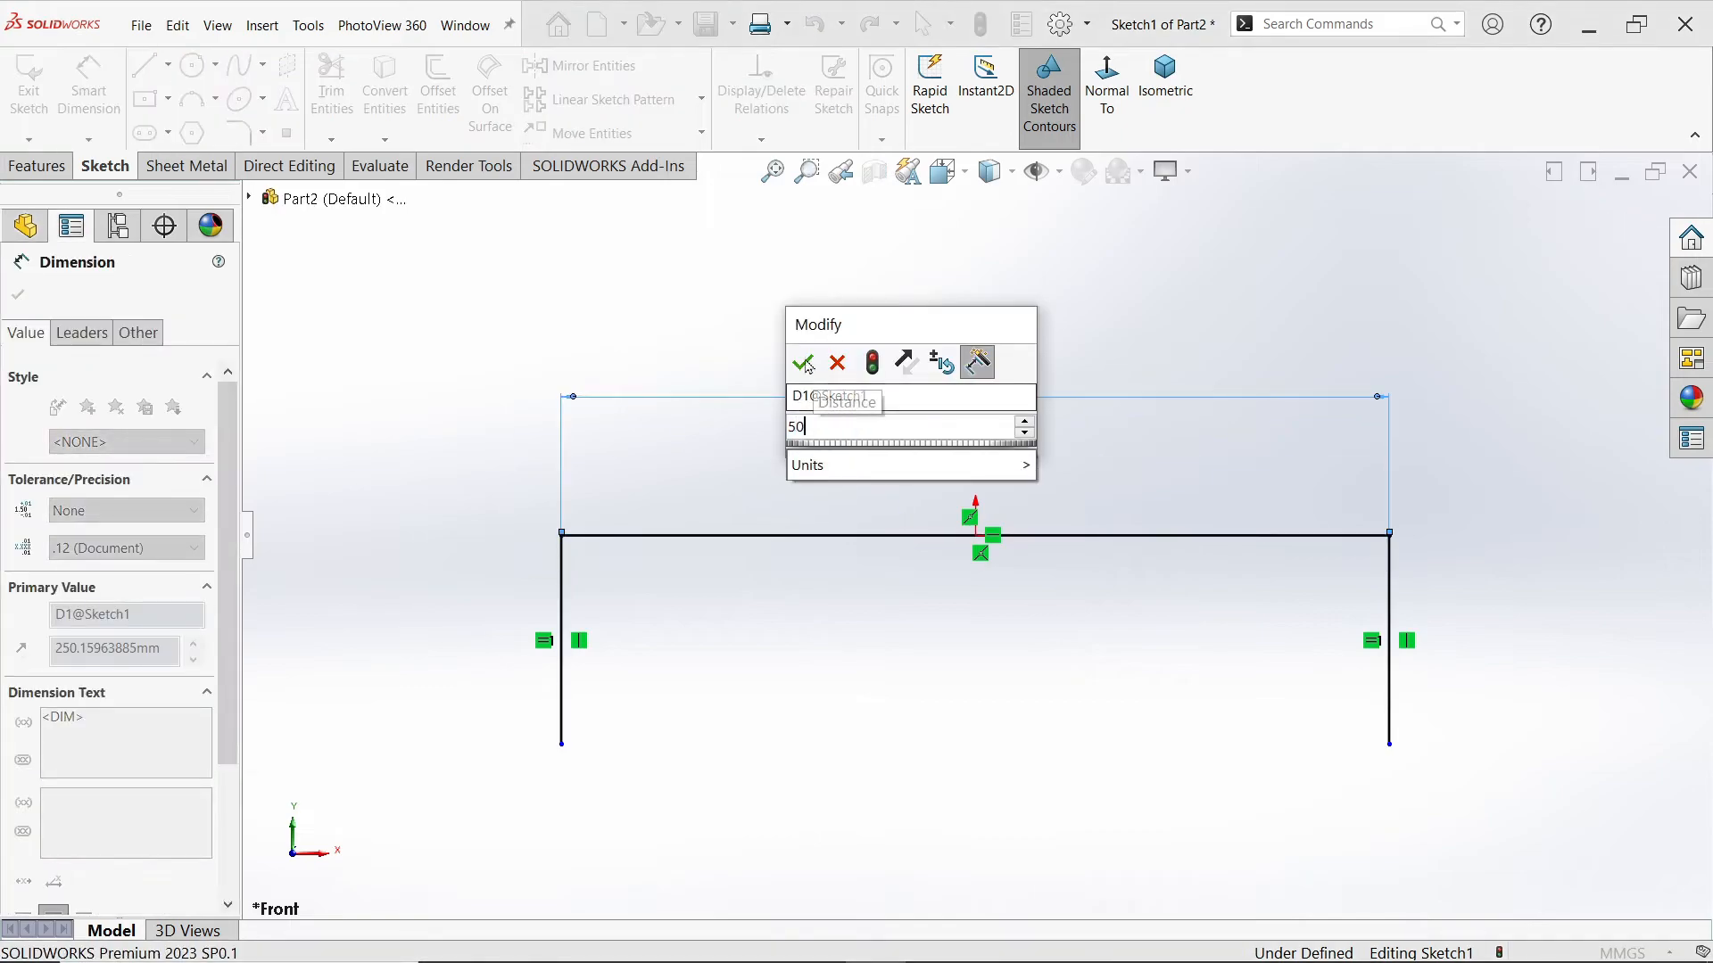
key(Return)
click(561, 612)
click(492, 612)
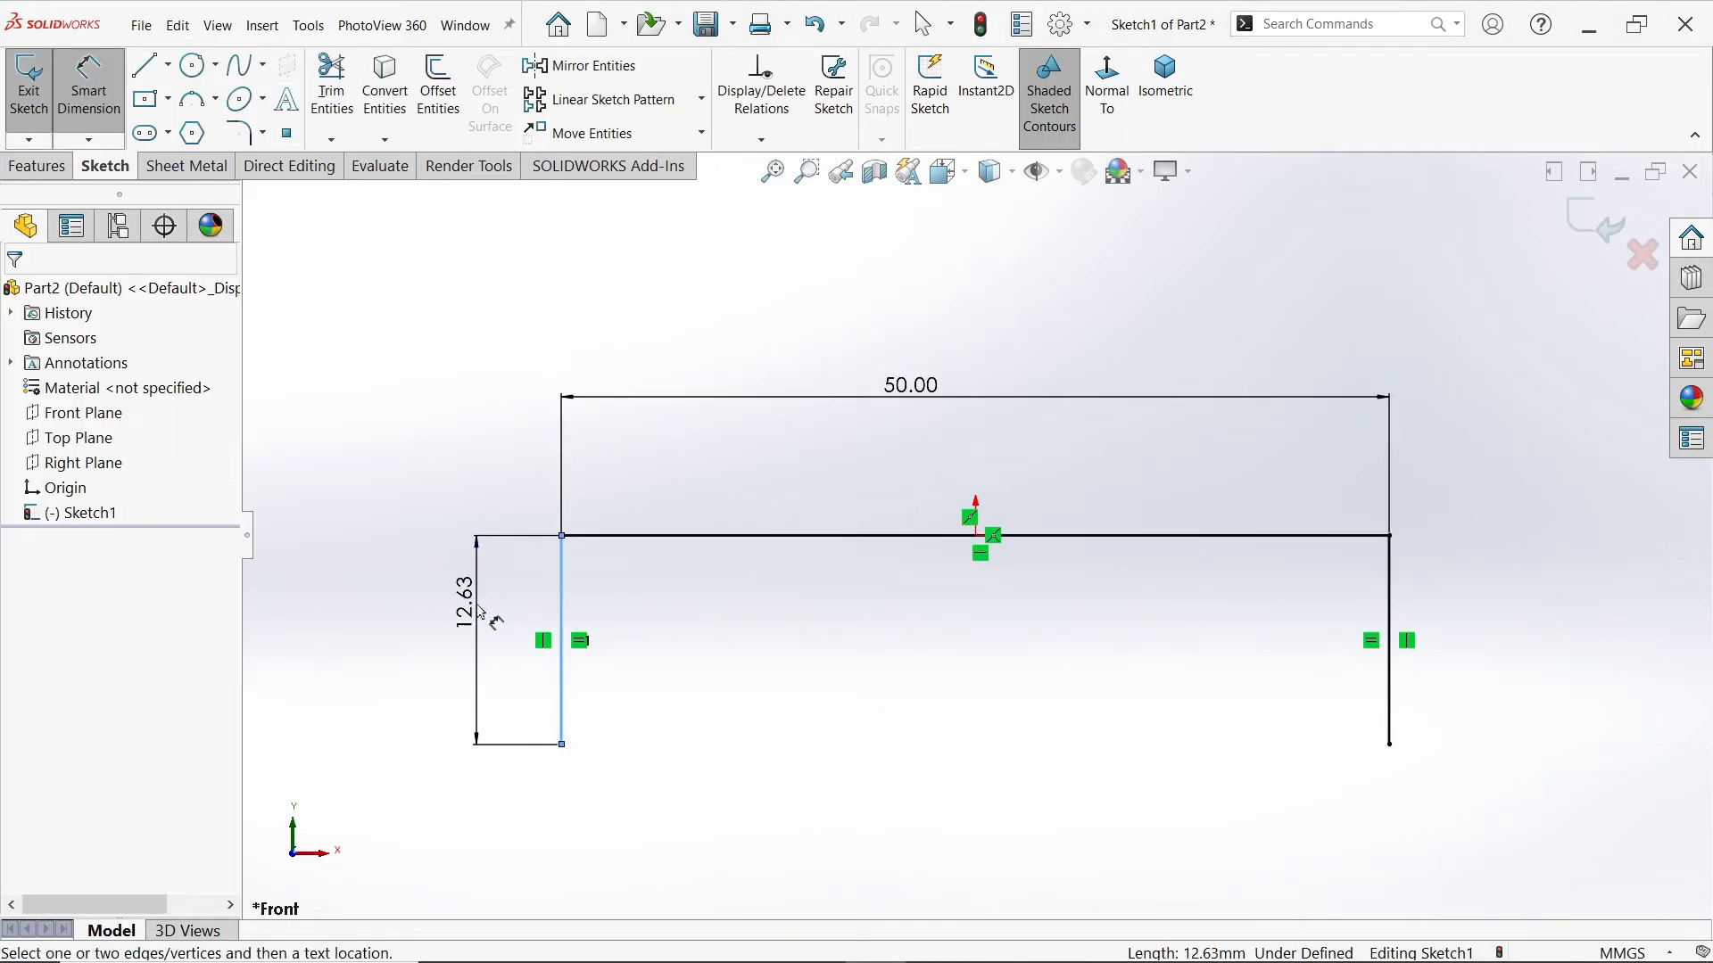
text(50)
click(365, 571)
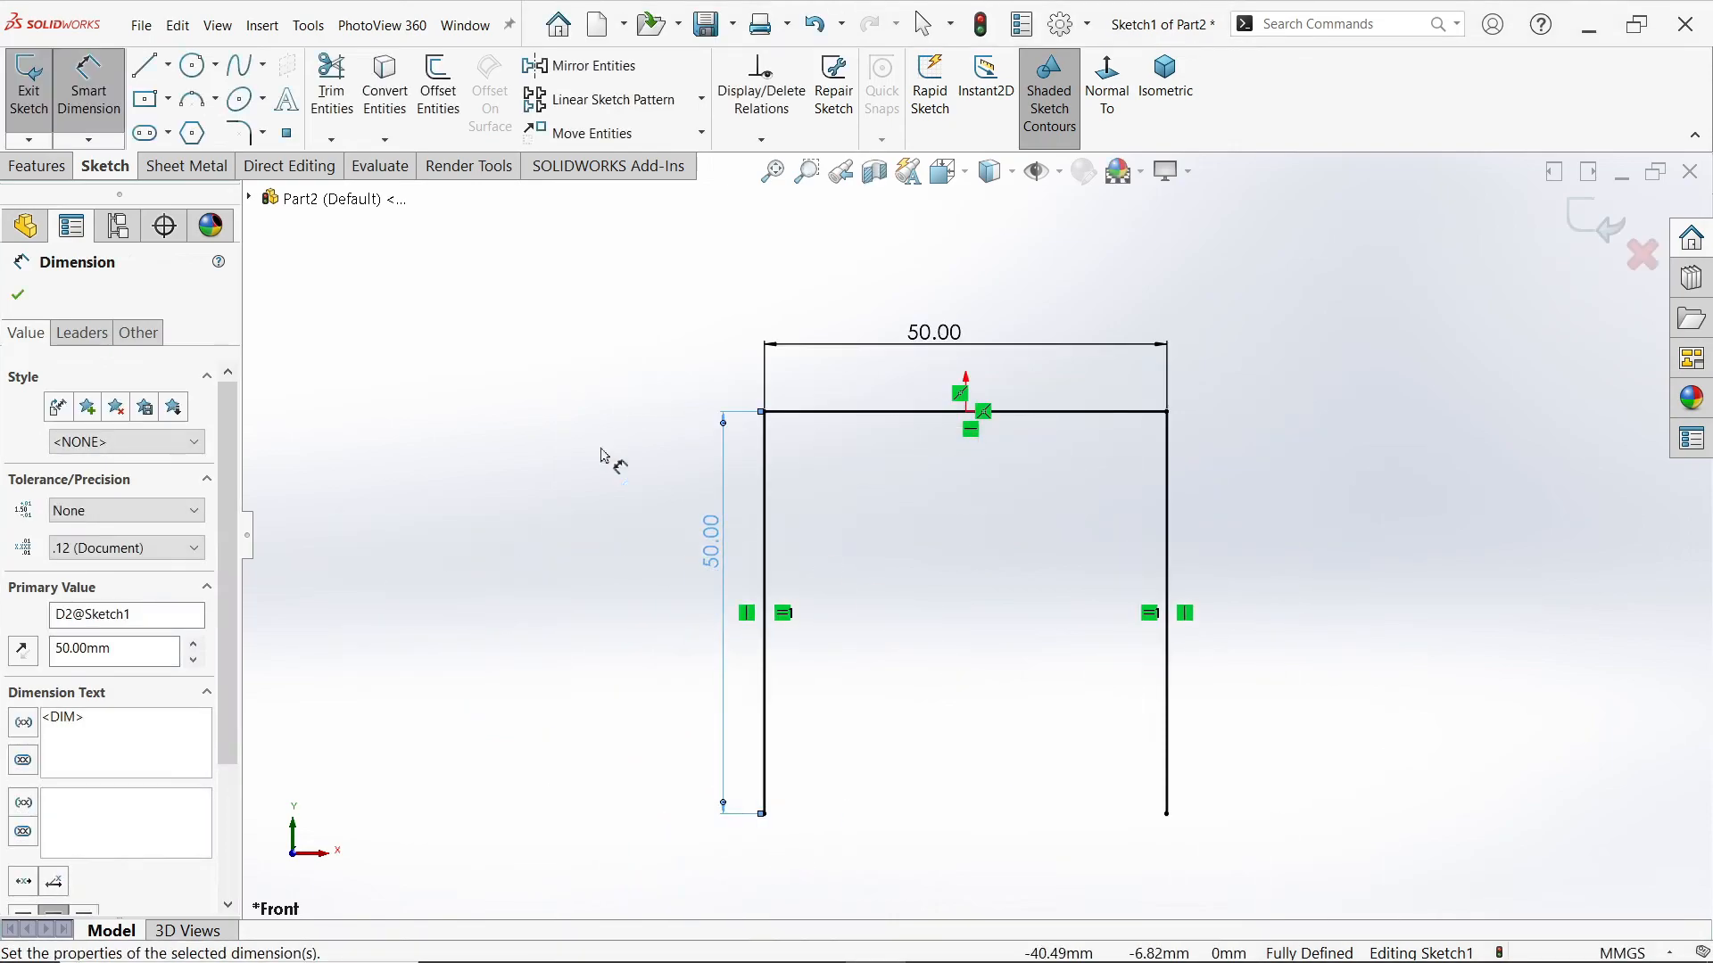
Step: Start a base flange from the U profile and extend it 35 mm with the Mid Plane end condition
click(186, 166)
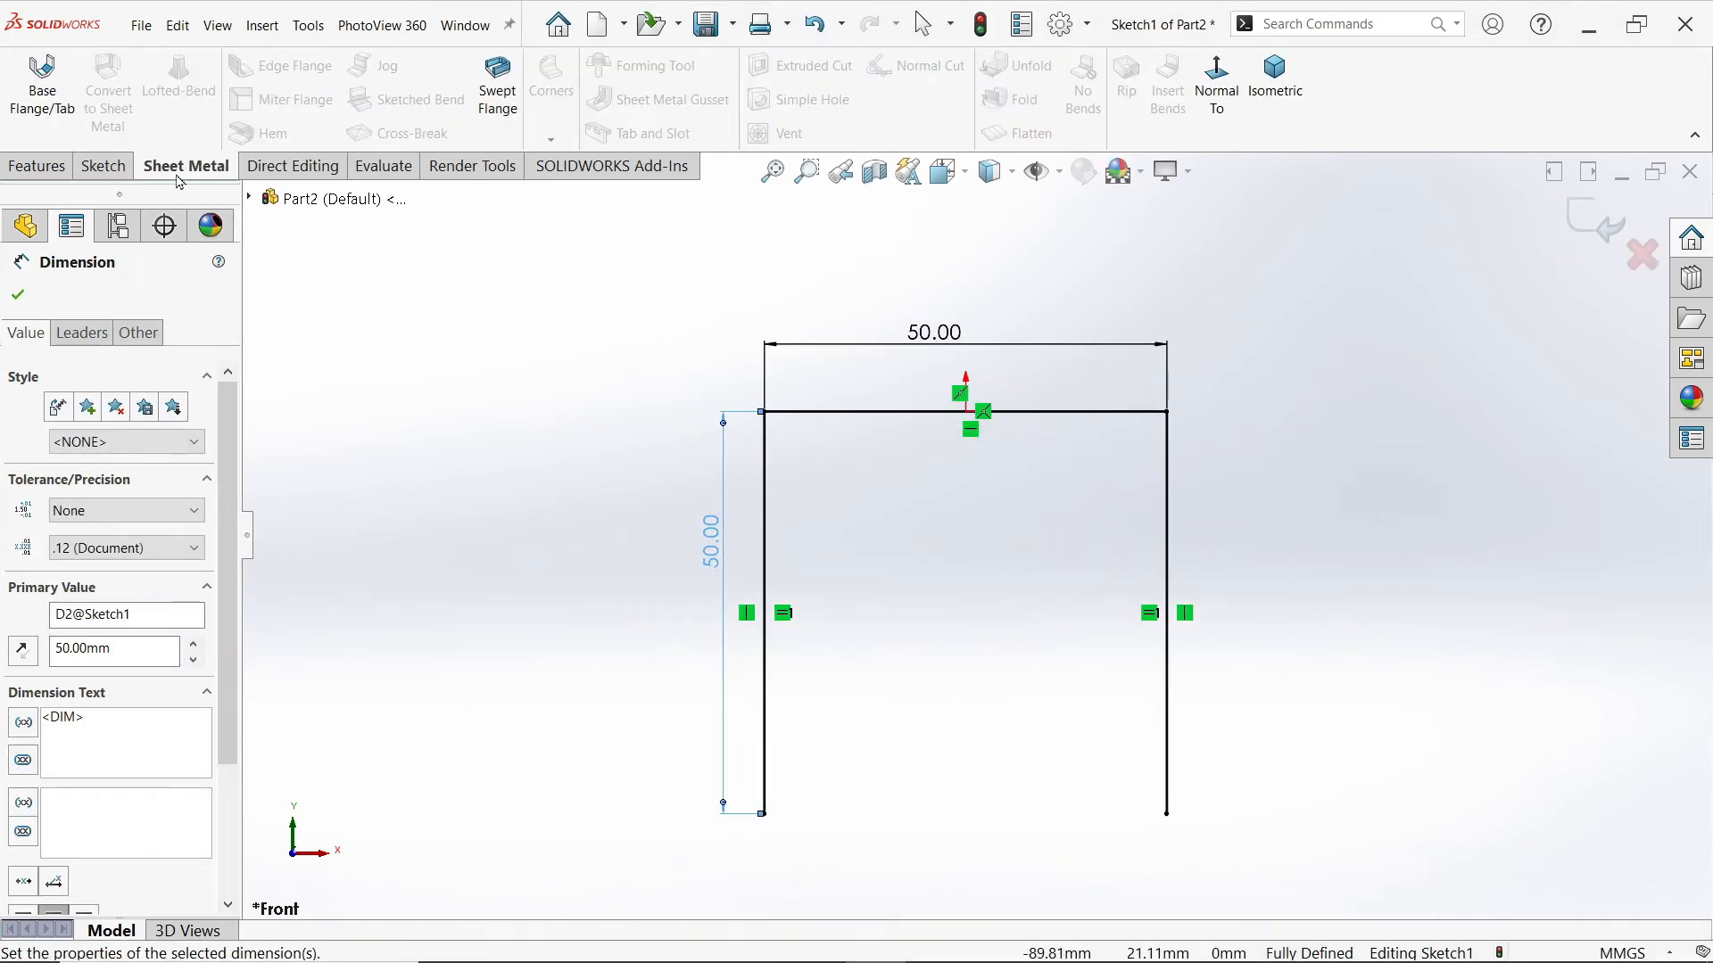
click(42, 117)
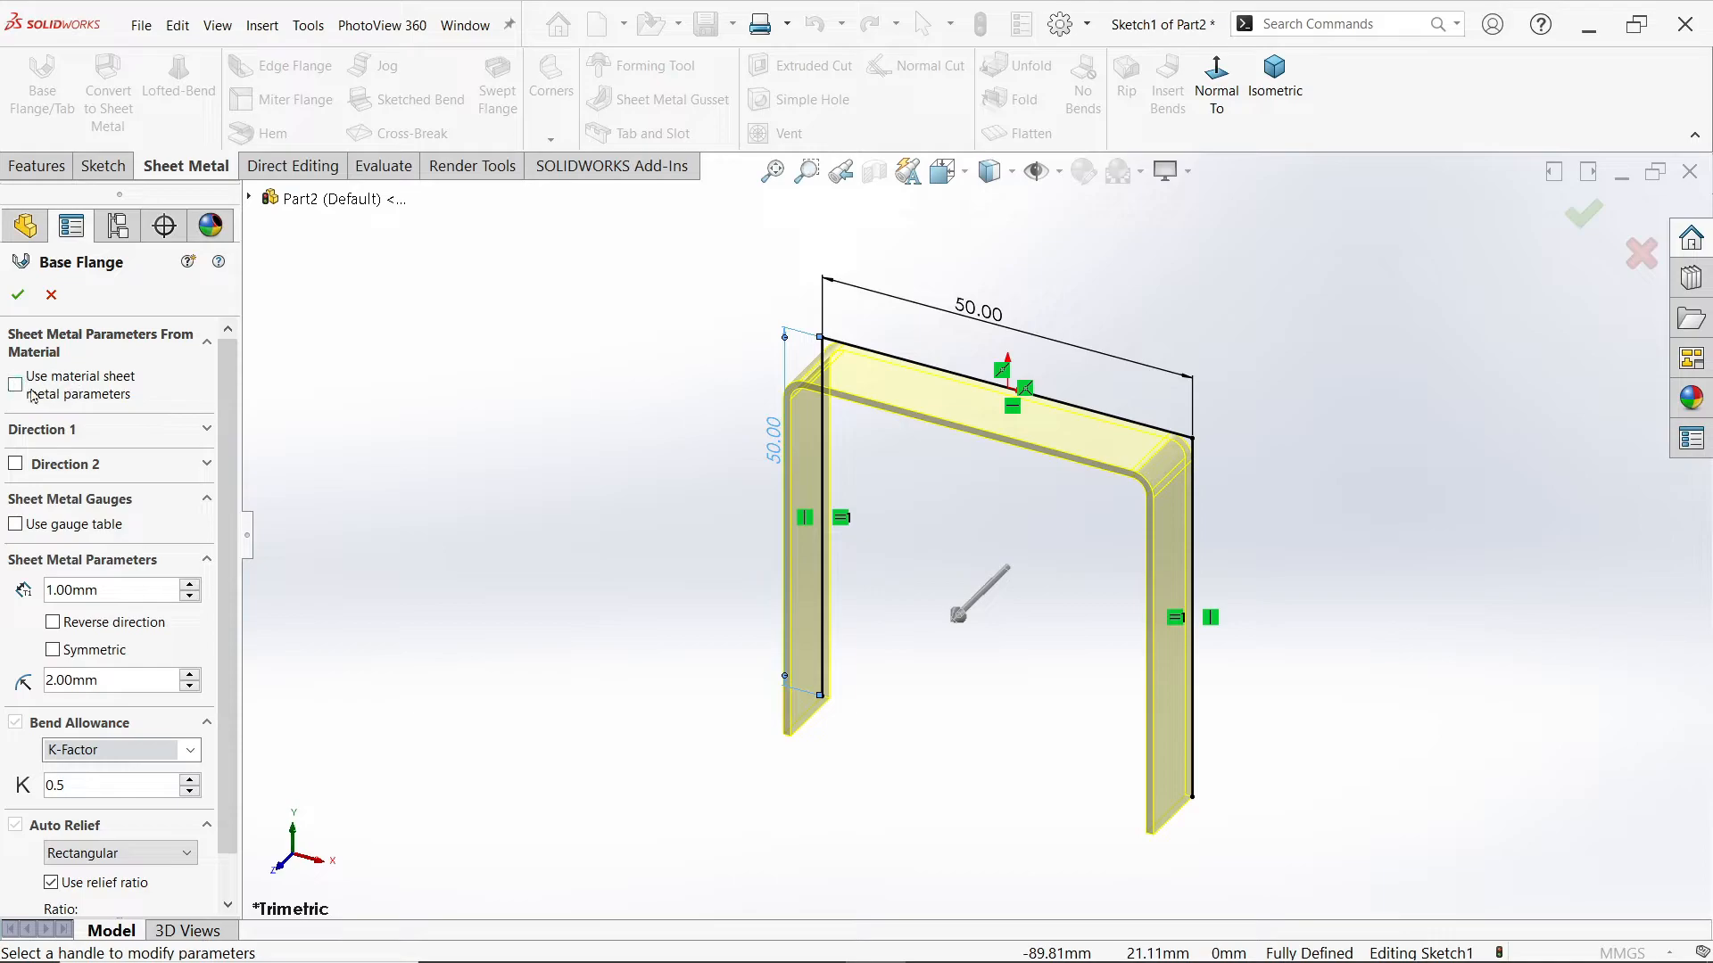
click(86, 432)
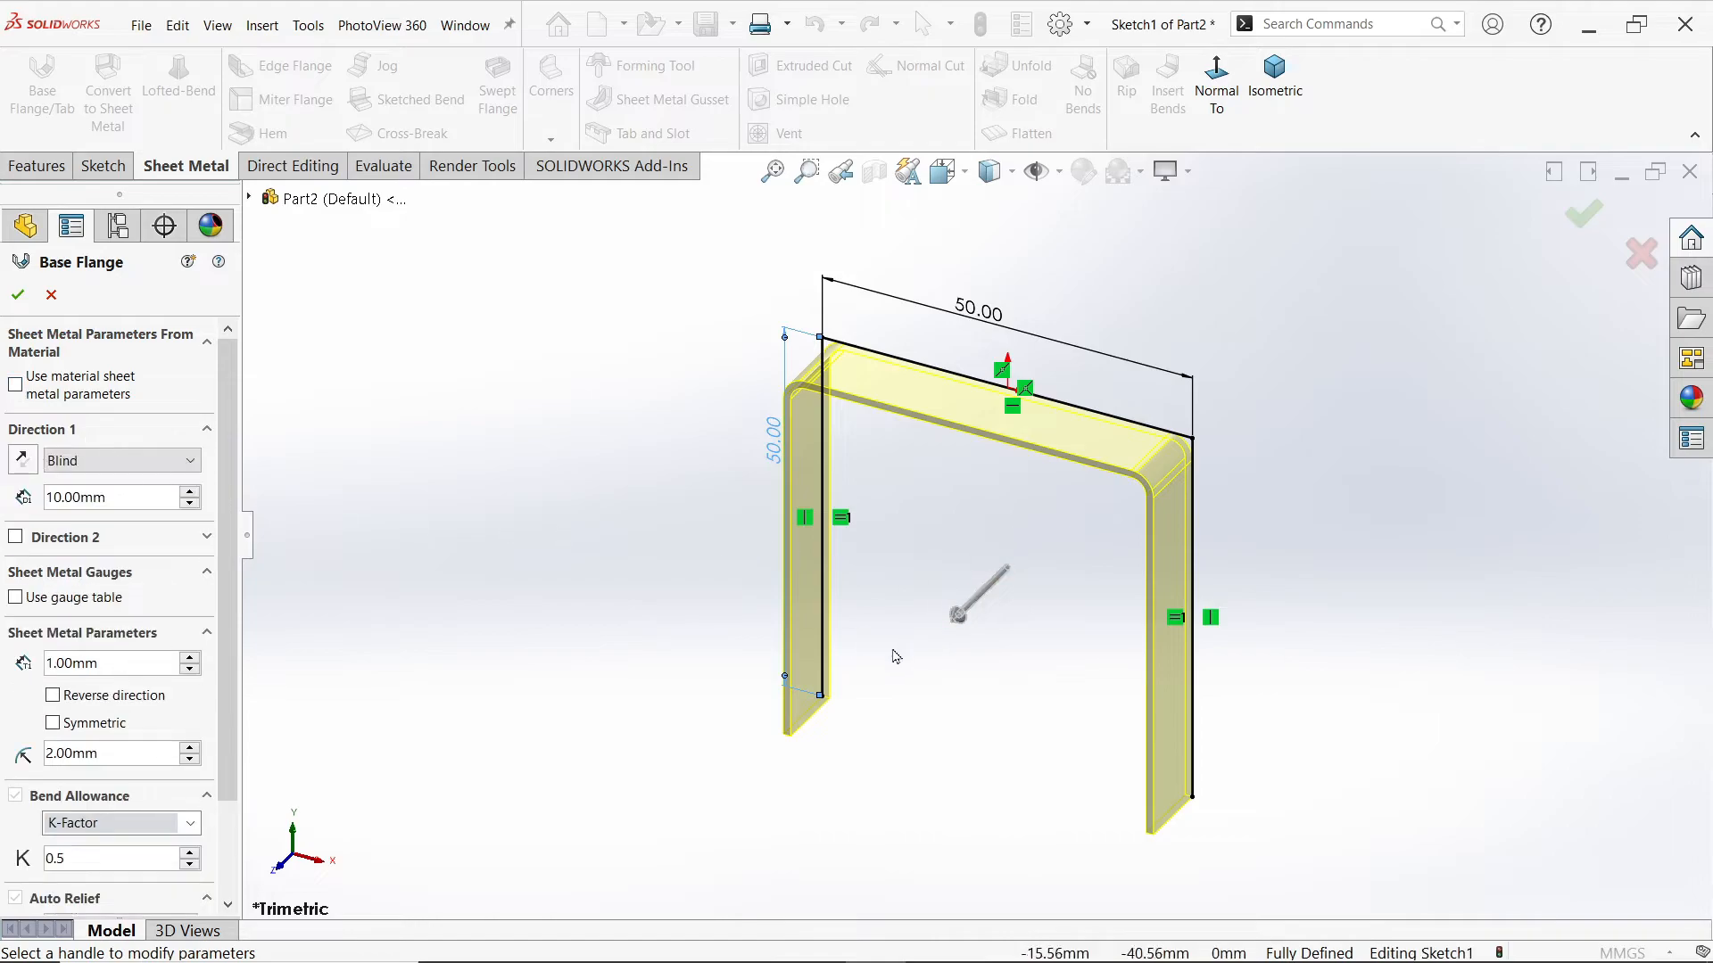
drag(982, 624, 673, 605)
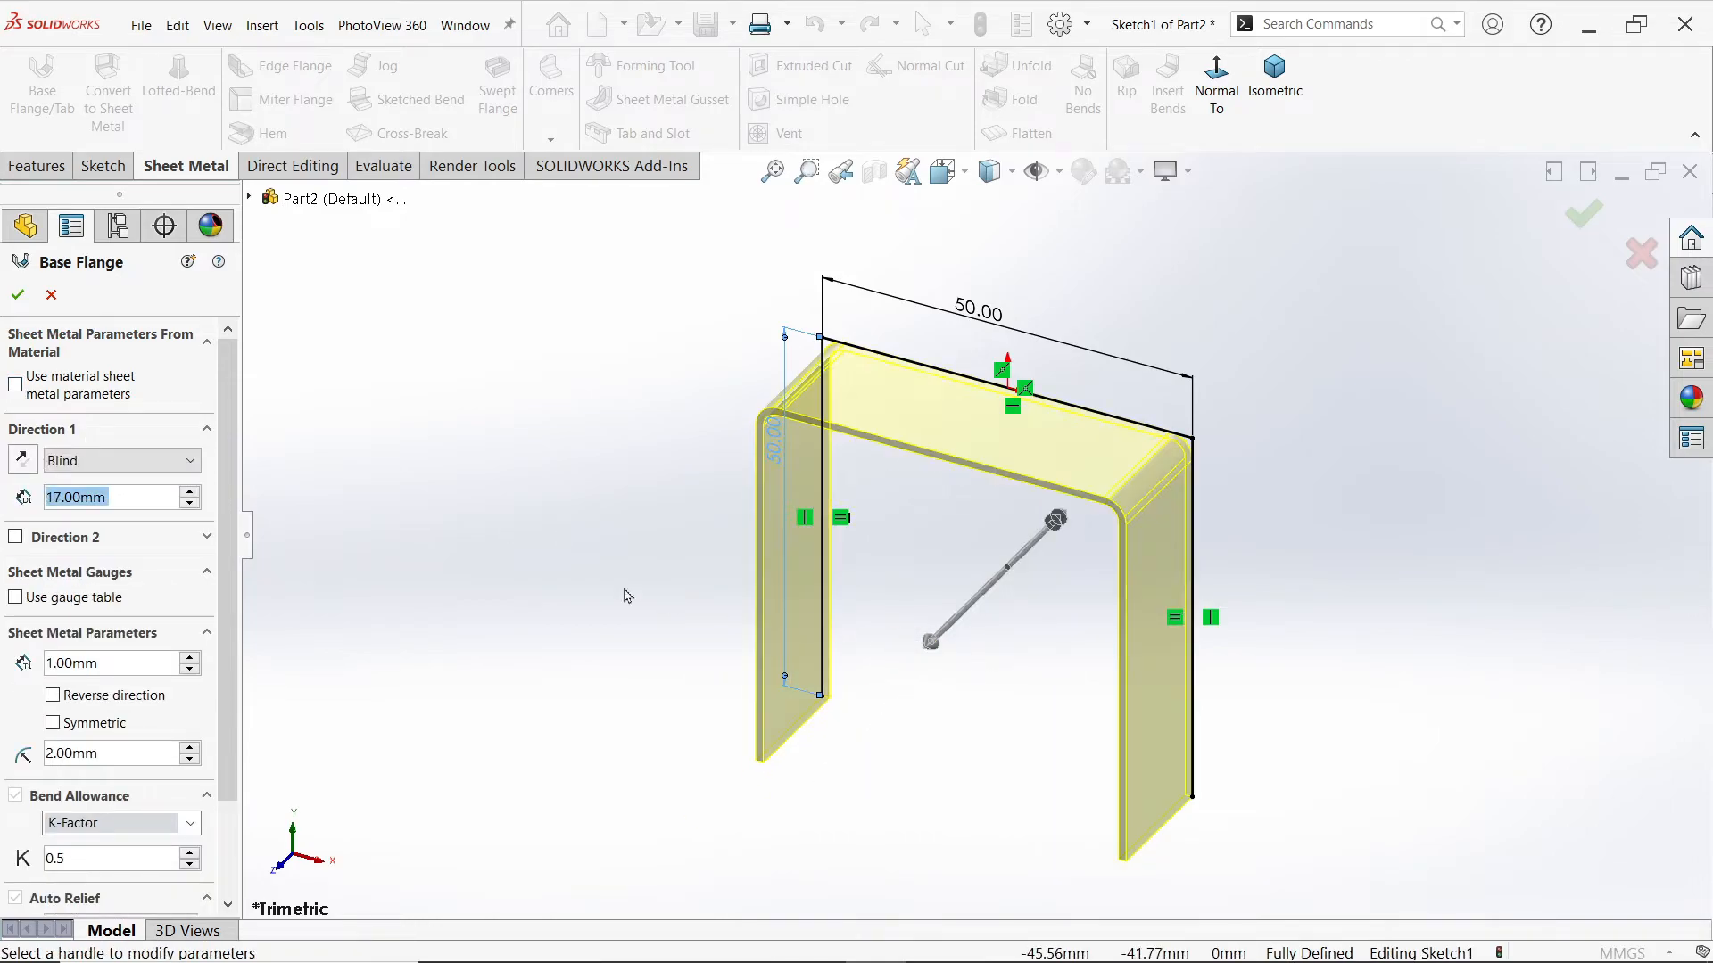
click(98, 461)
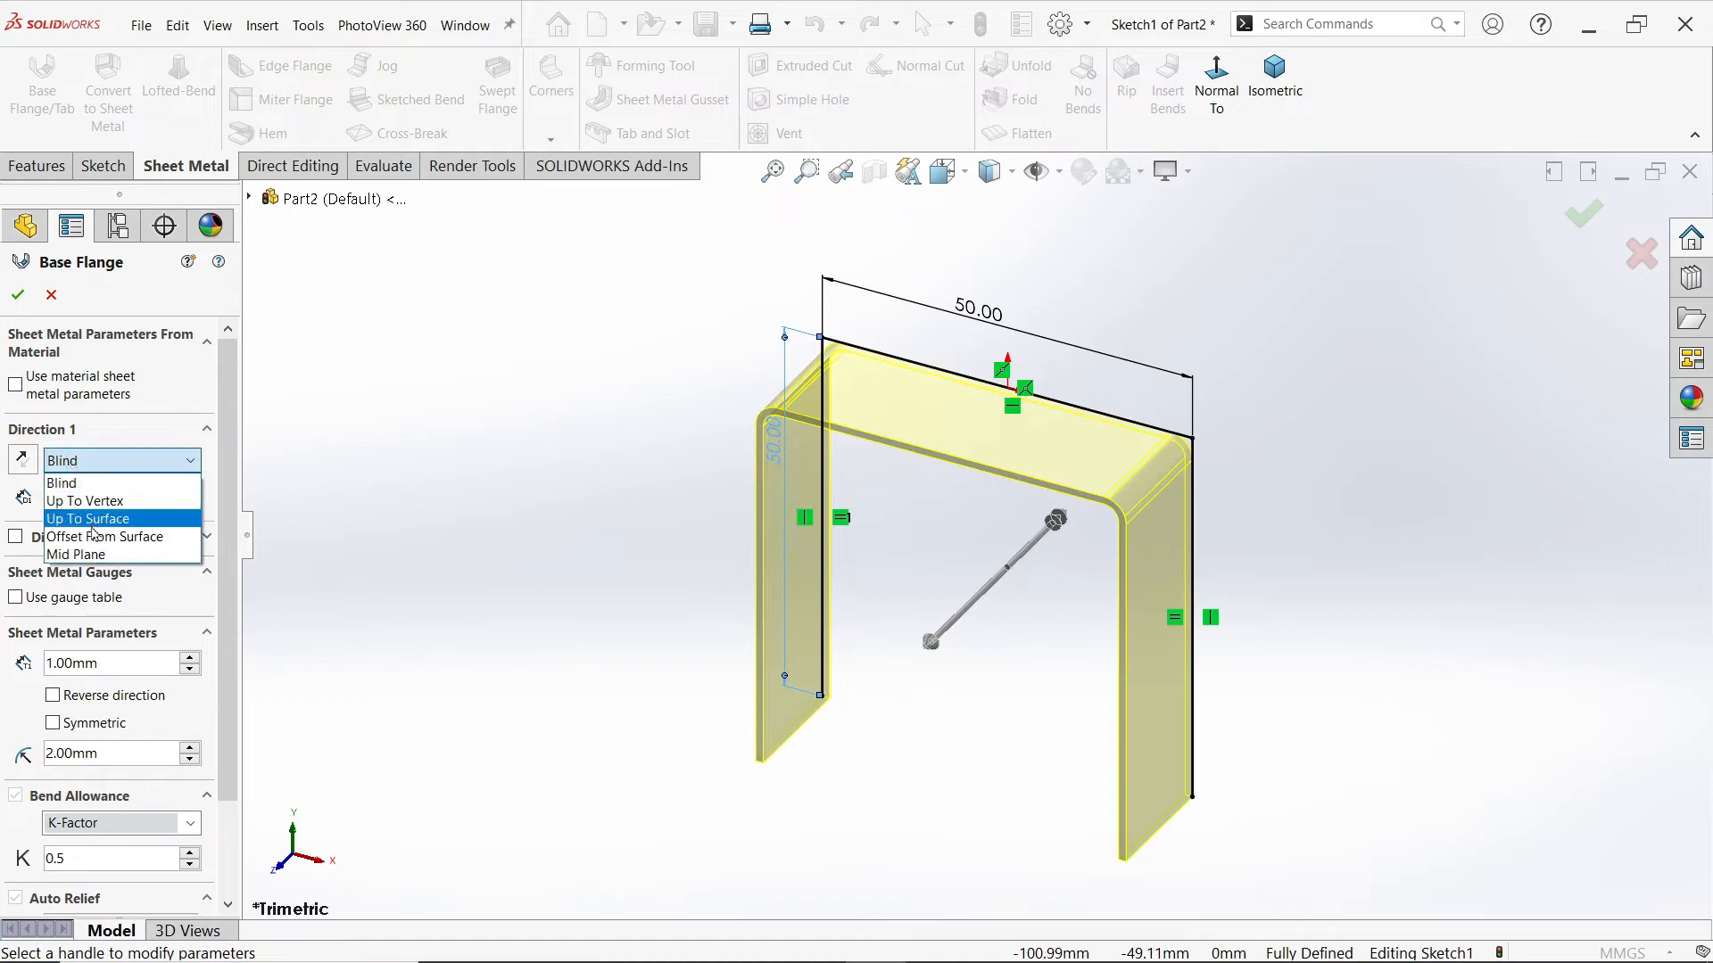
click(76, 554)
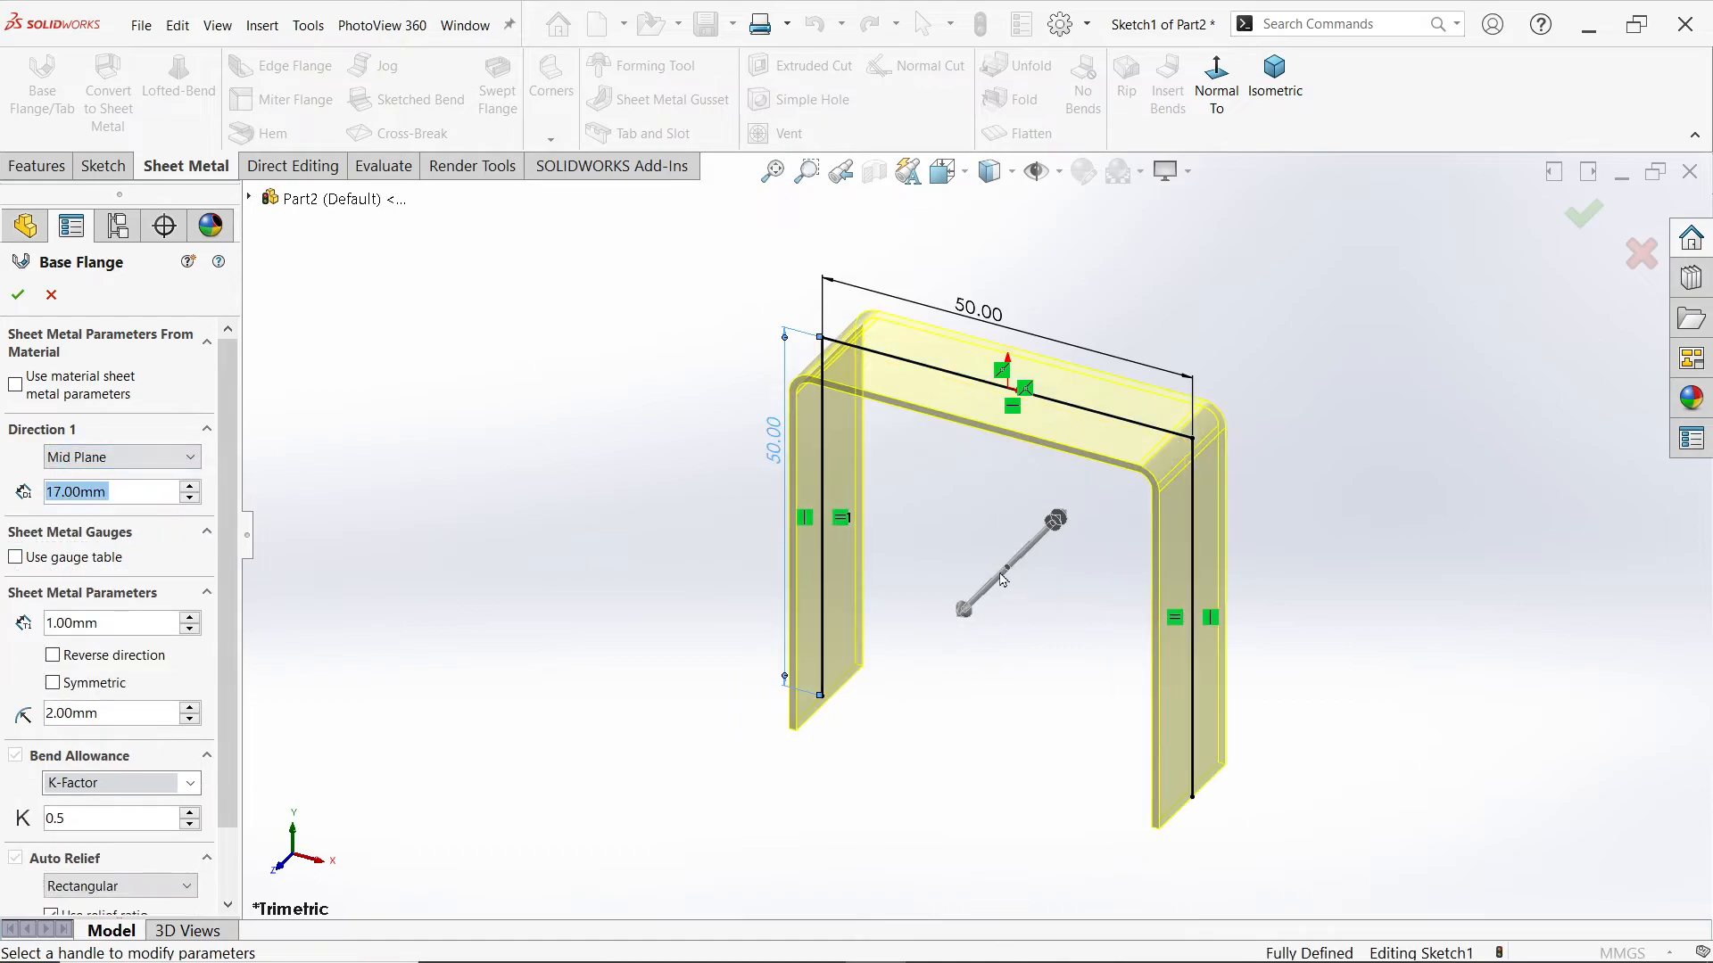
drag(965, 612, 932, 639)
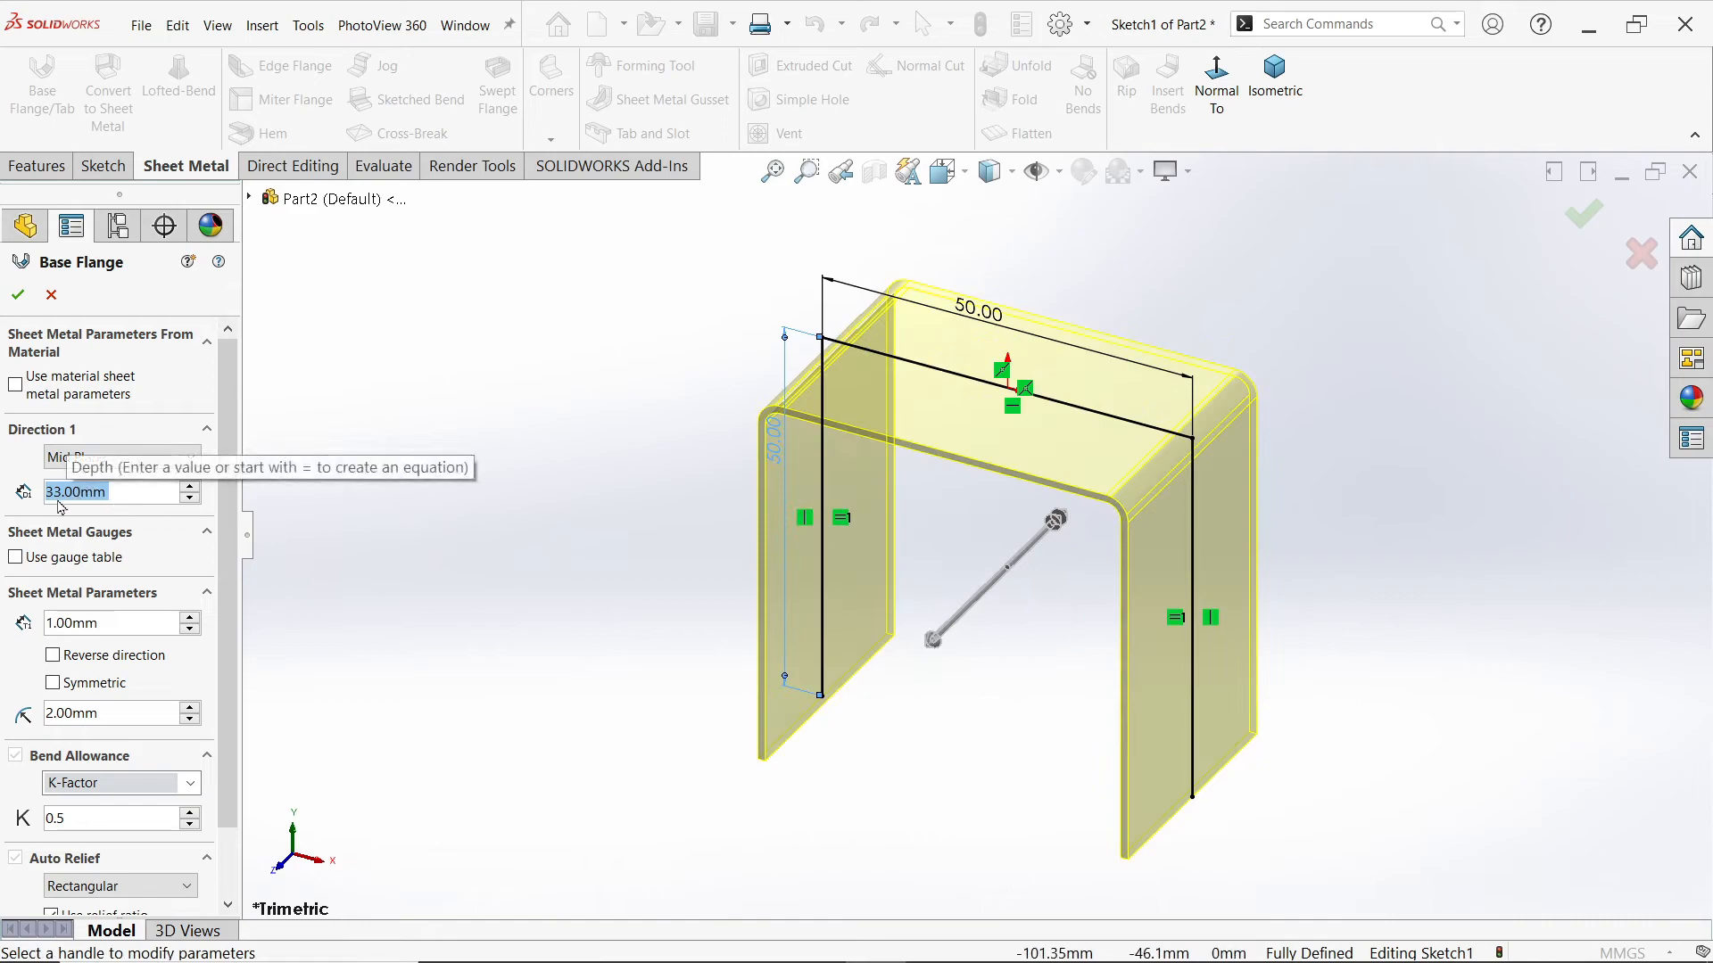
text(35)
key(Return)
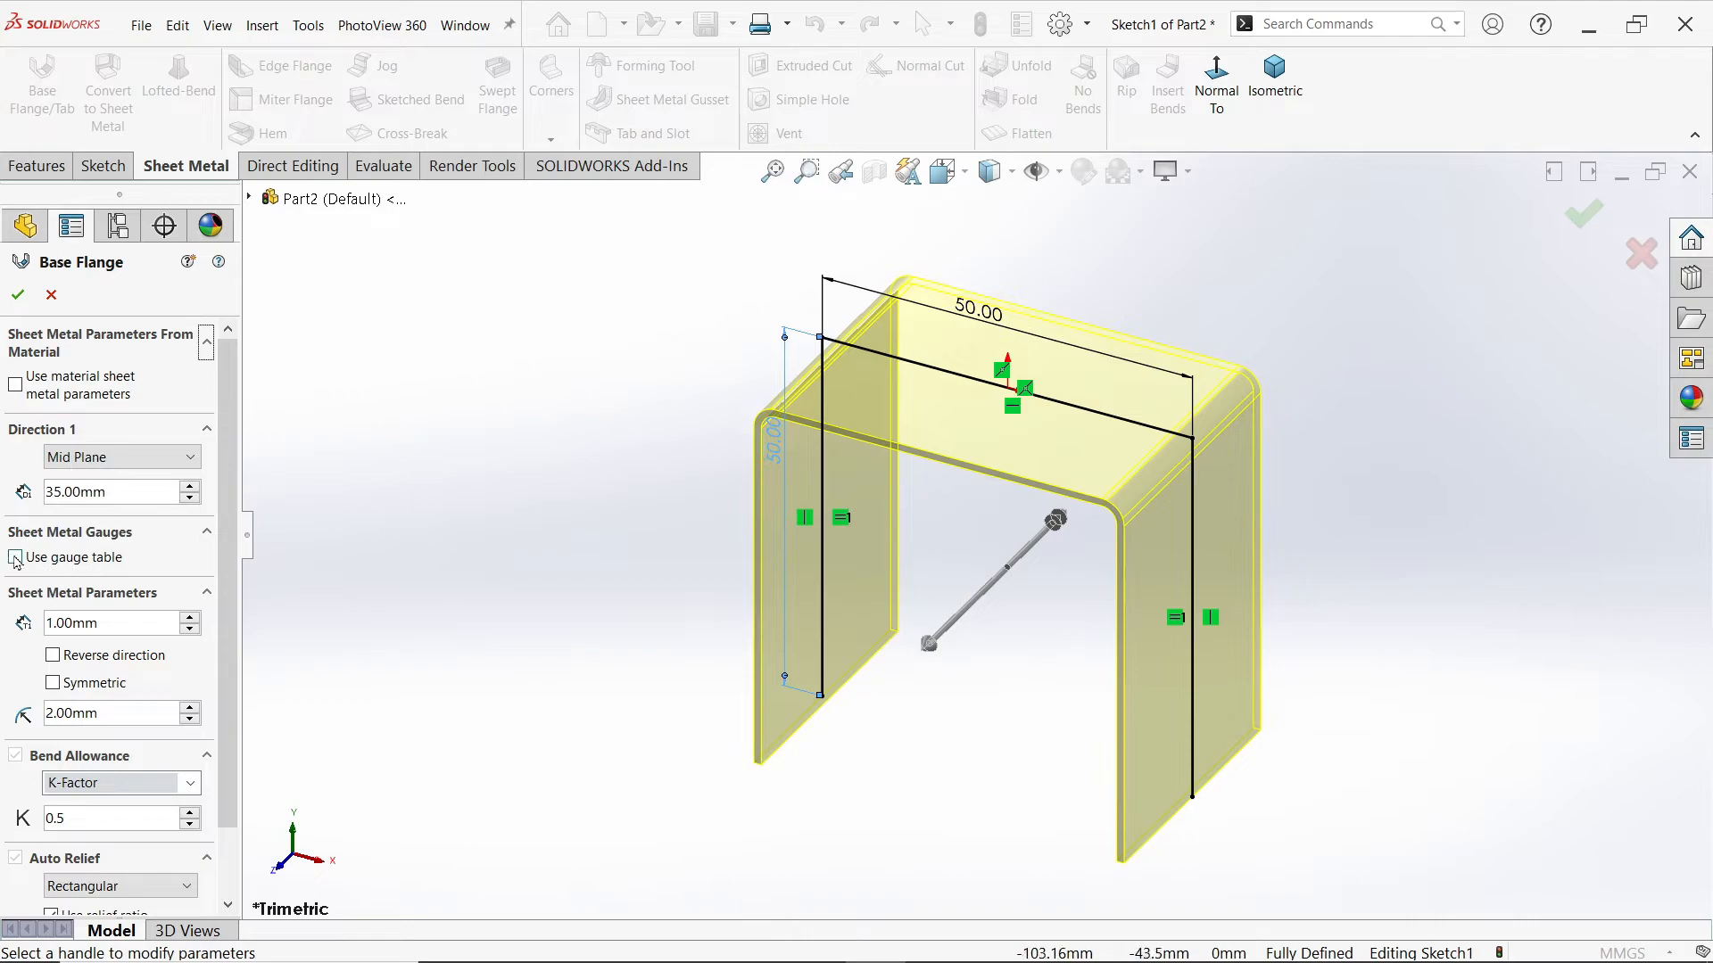
Step: Create the base flange with 1 mm thickness, 2 mm bend radius, K-Factor 0.5 and rectangular auto relief
double_click(130, 624)
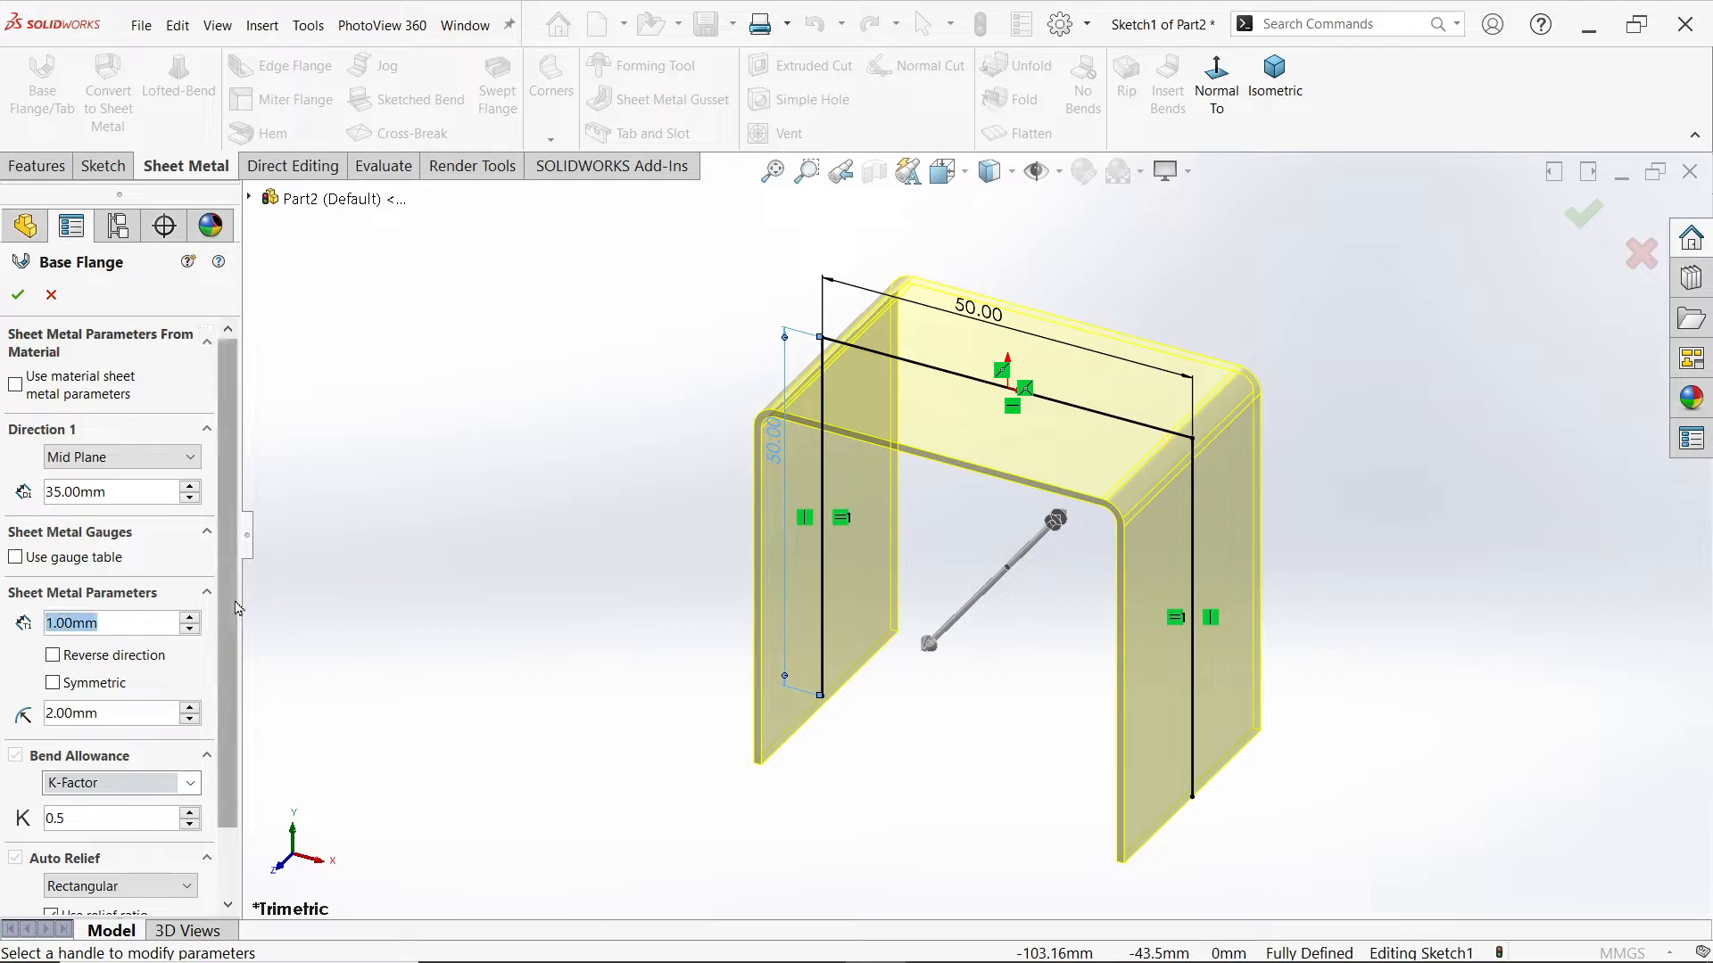
click(173, 626)
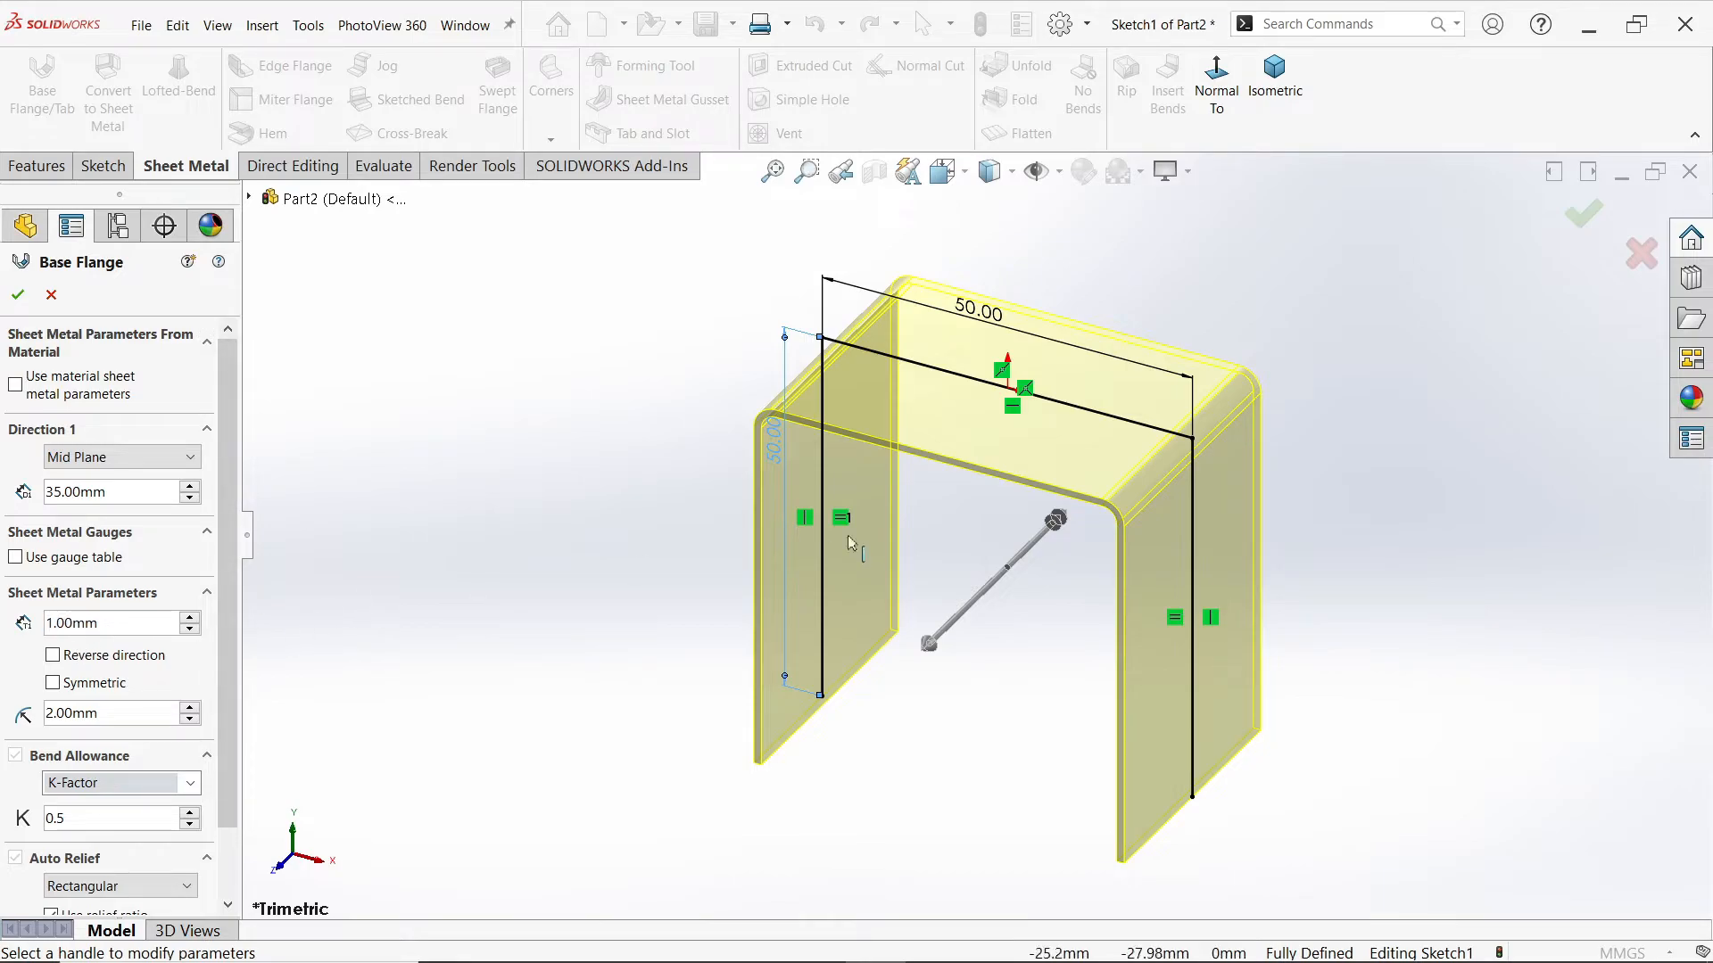
click(1216, 90)
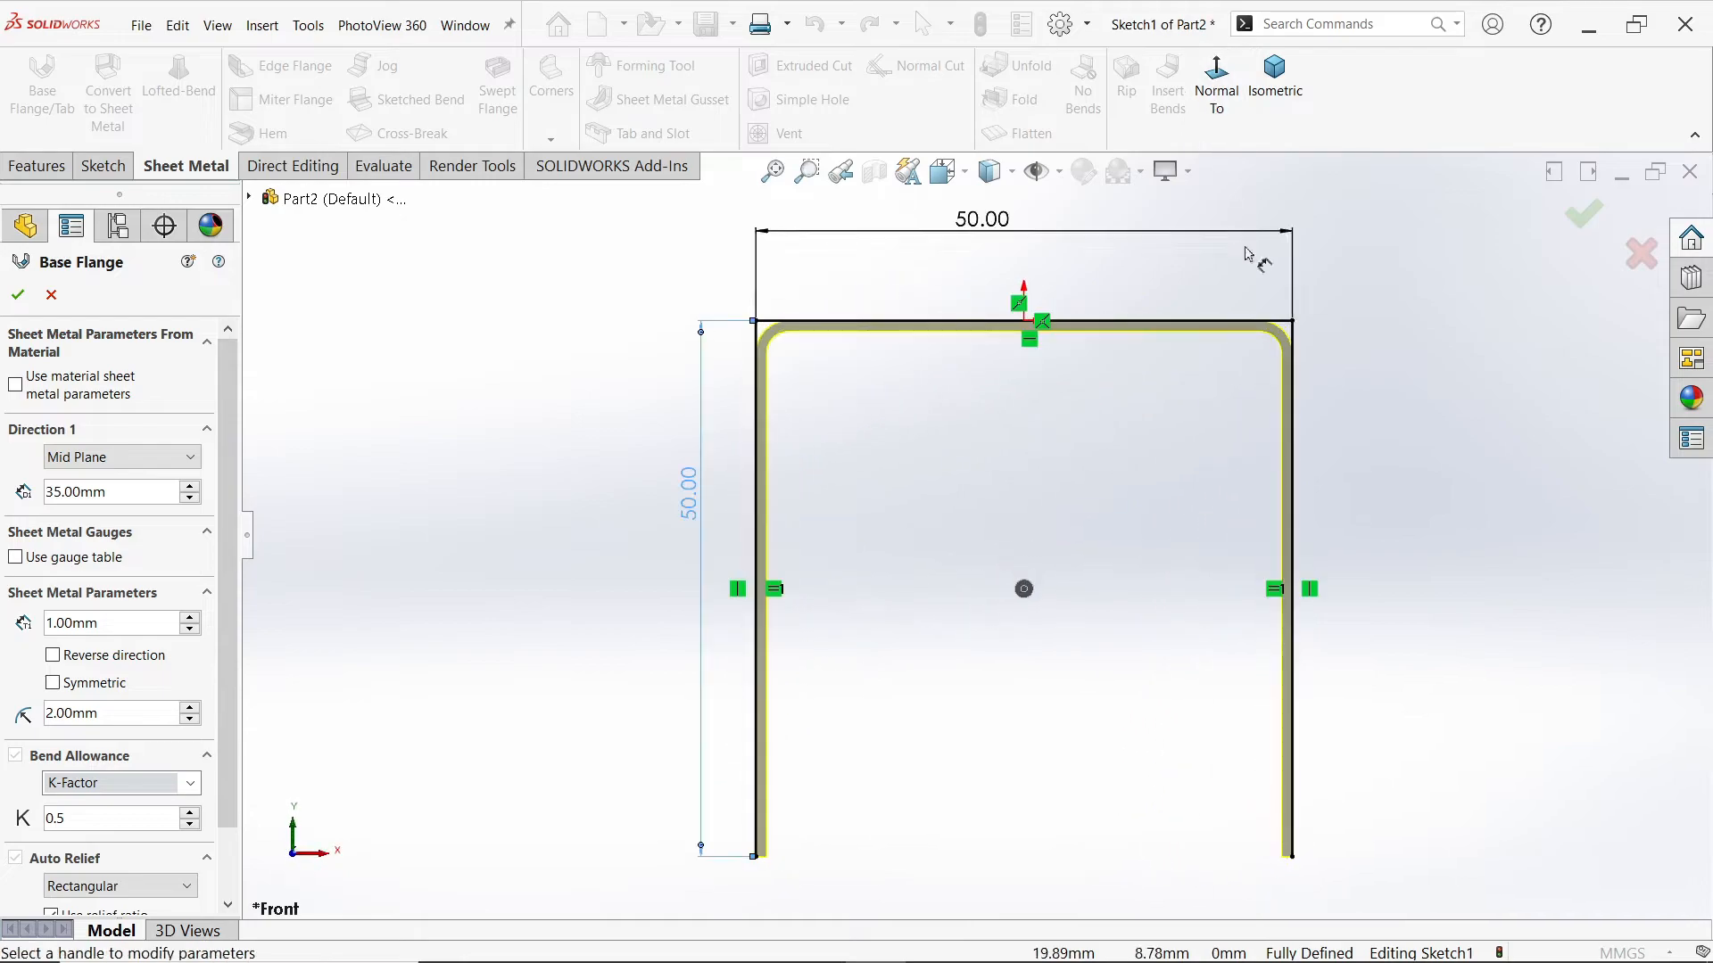
scroll(1274, 335, down, 2)
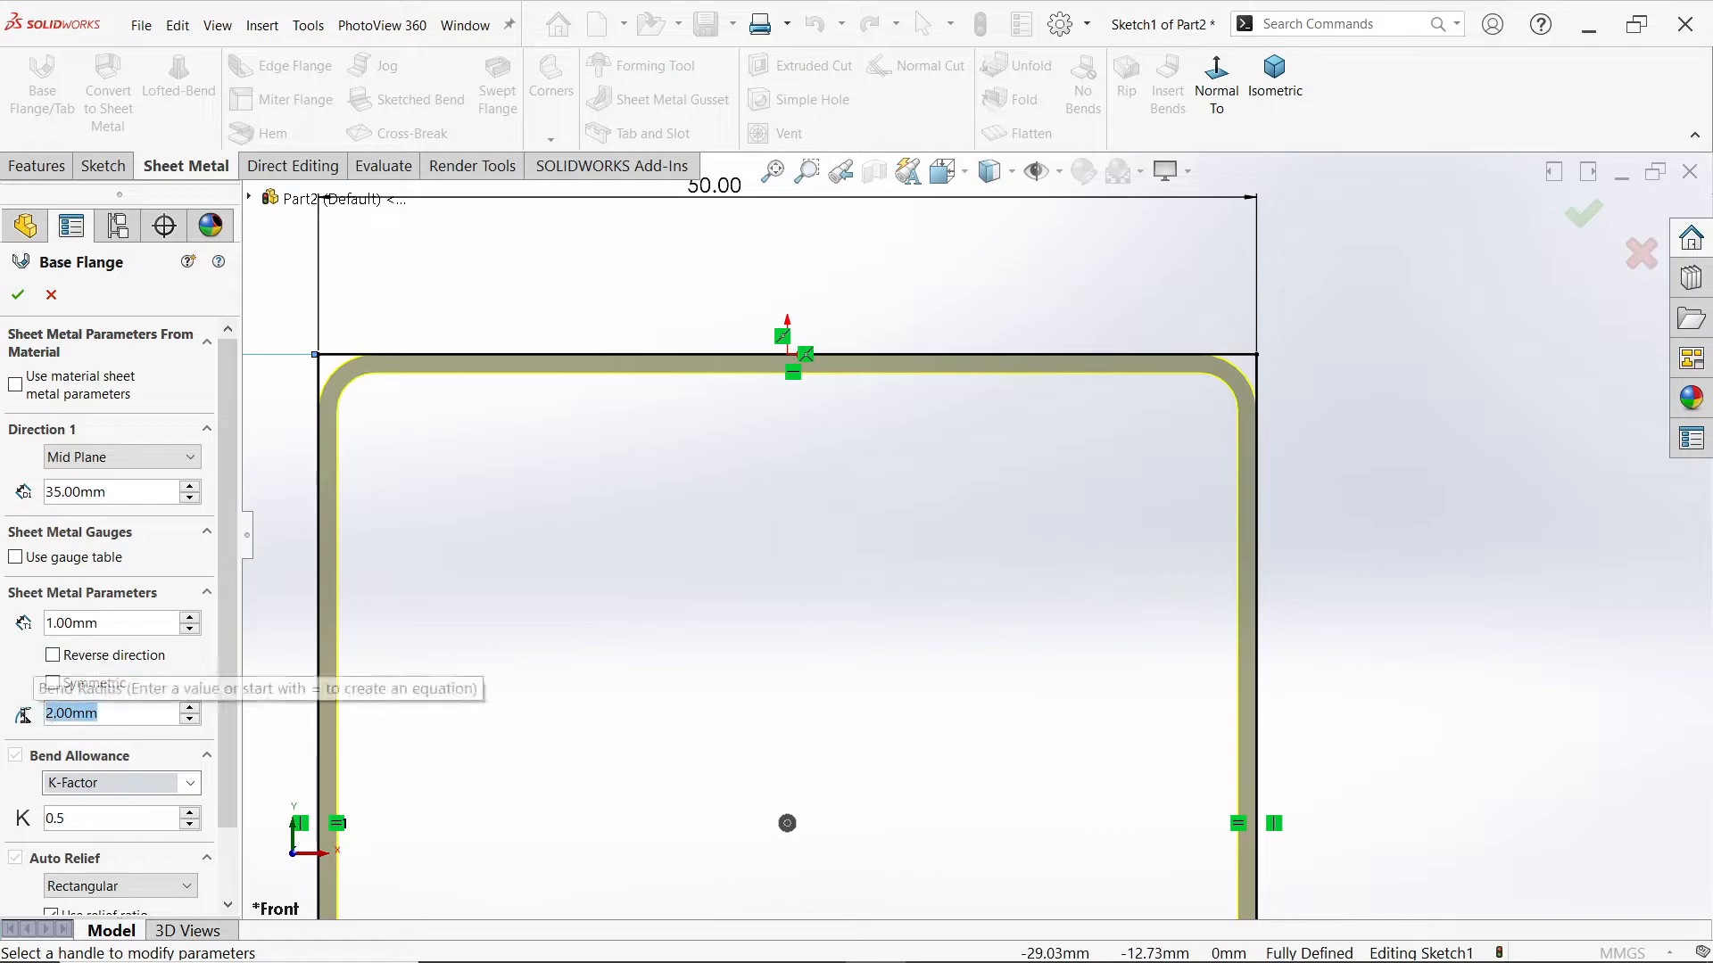
scroll(225, 781, down, 1)
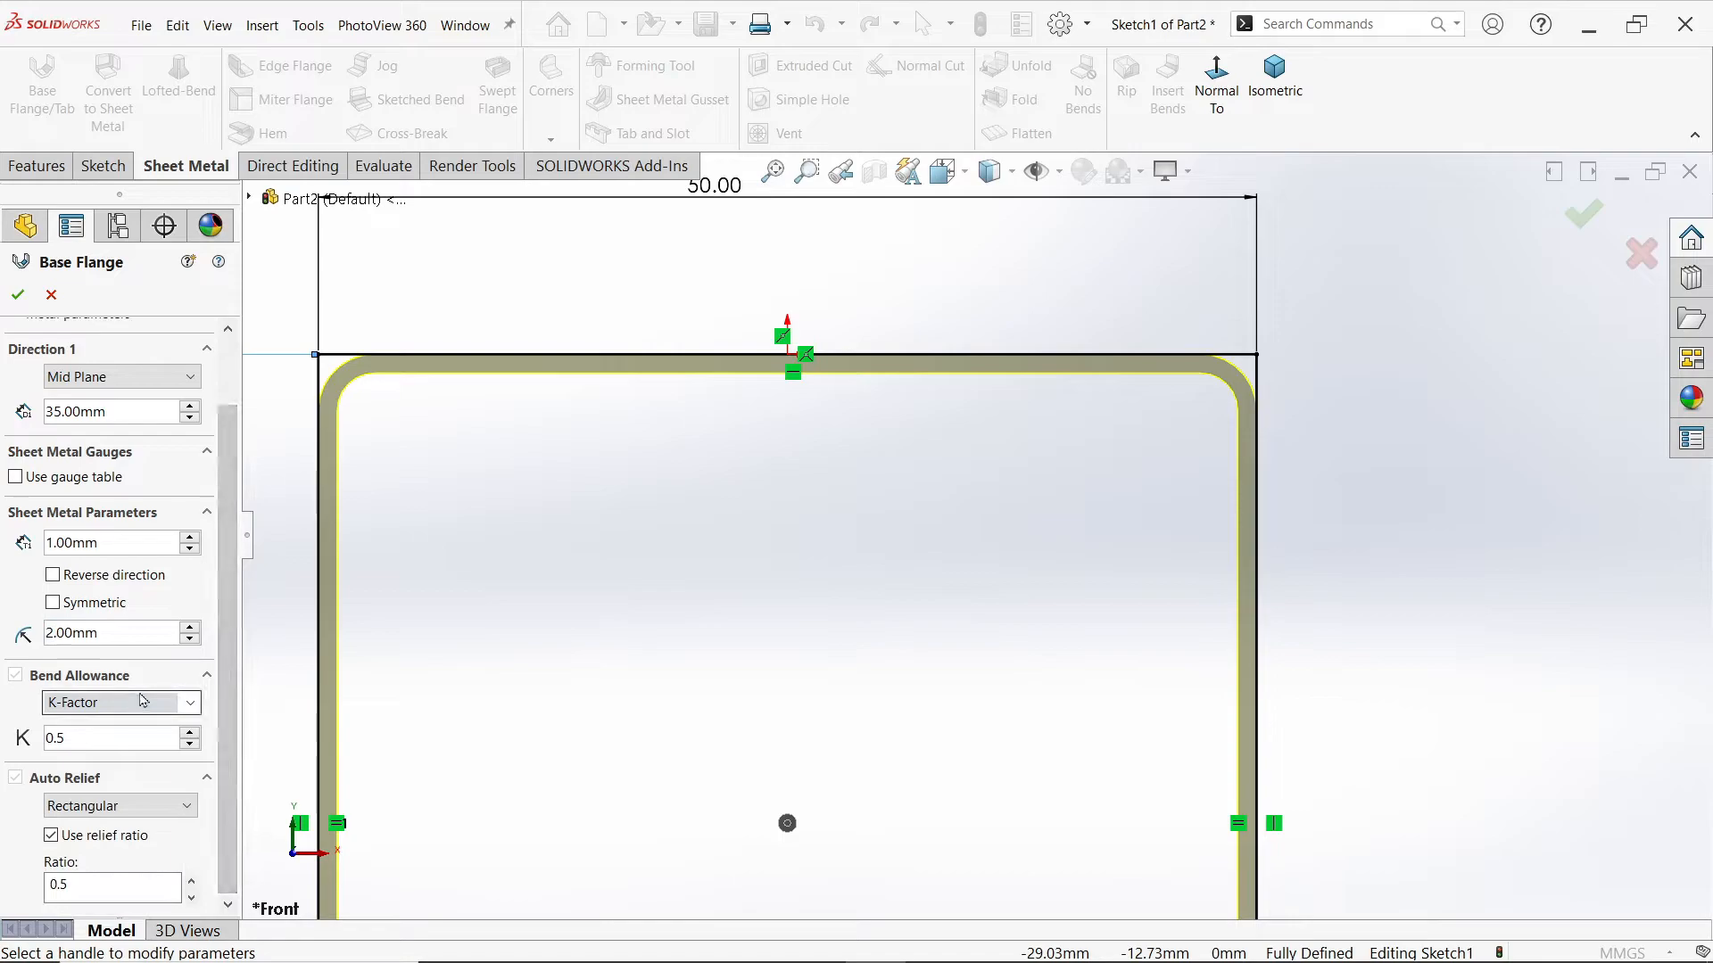
click(196, 704)
click(195, 705)
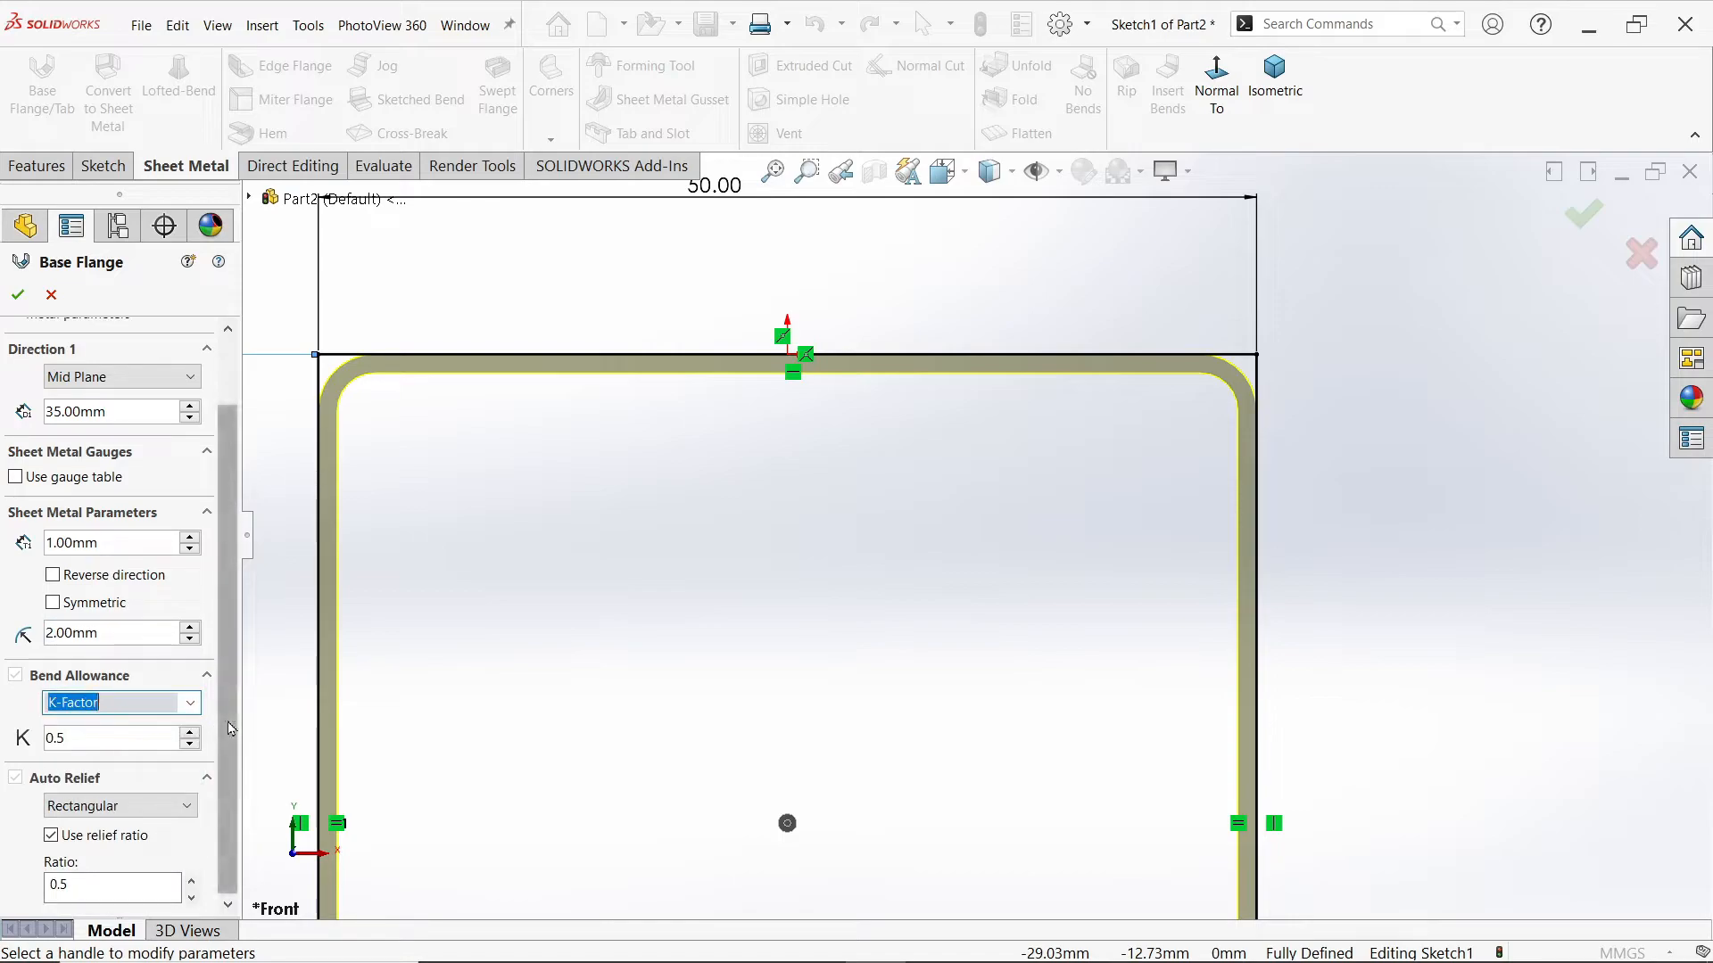
drag(229, 736, 227, 775)
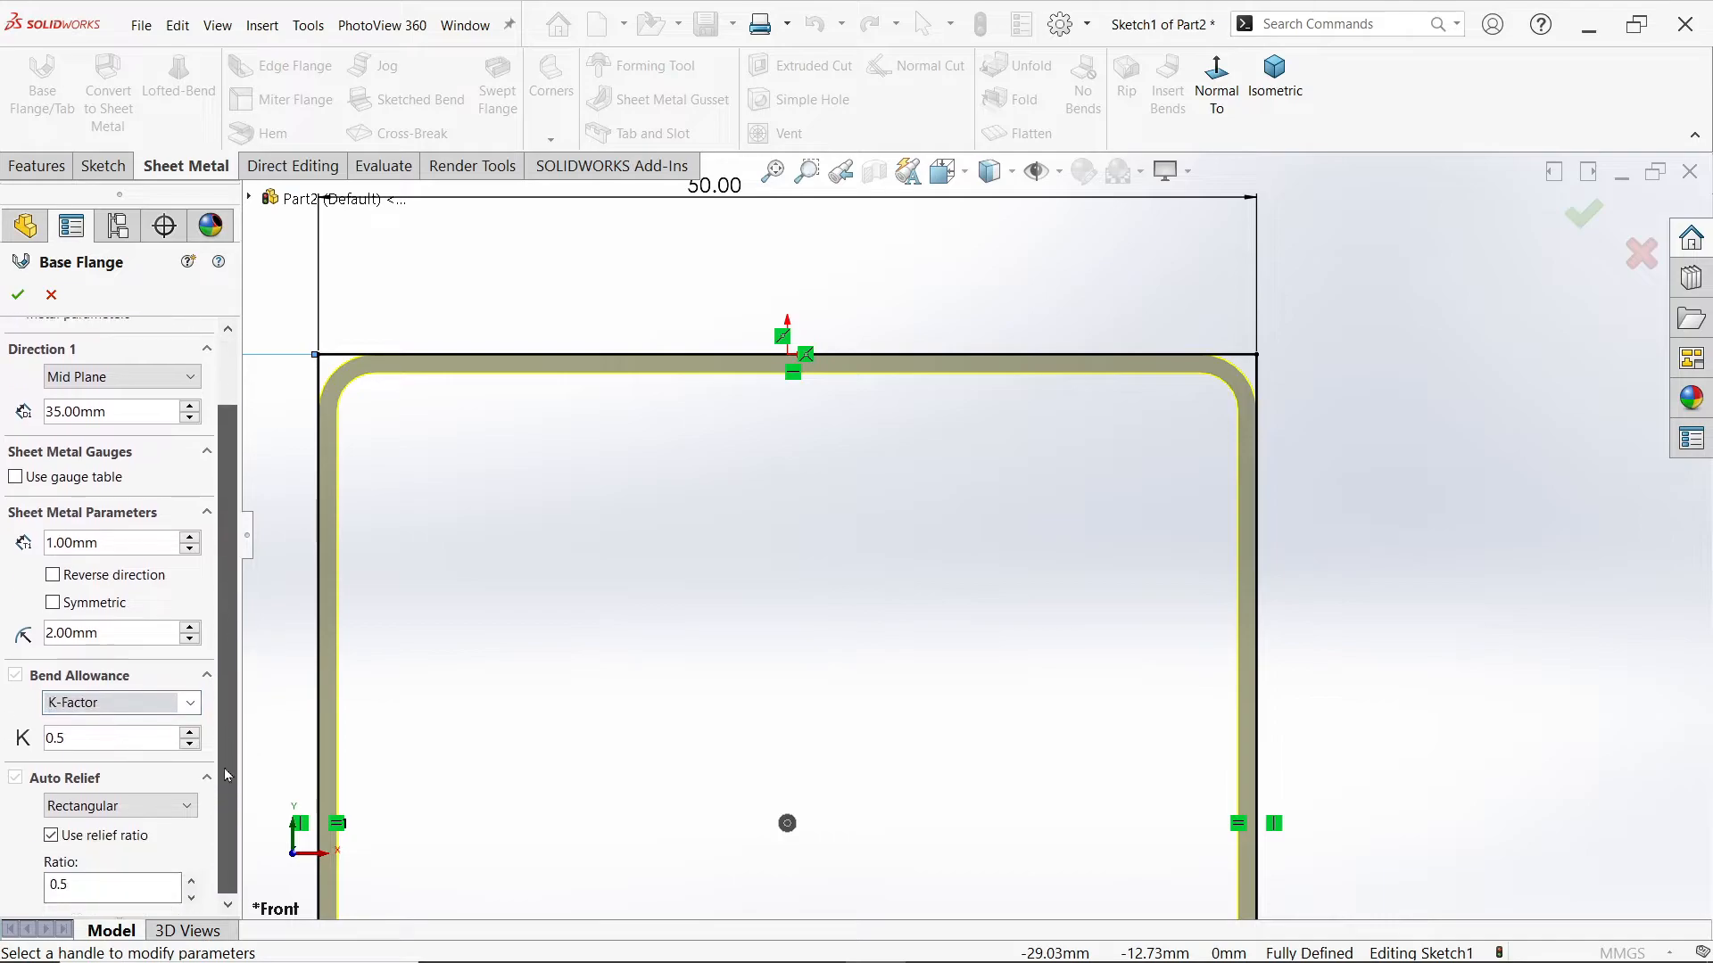
scroll(238, 581, up, 3)
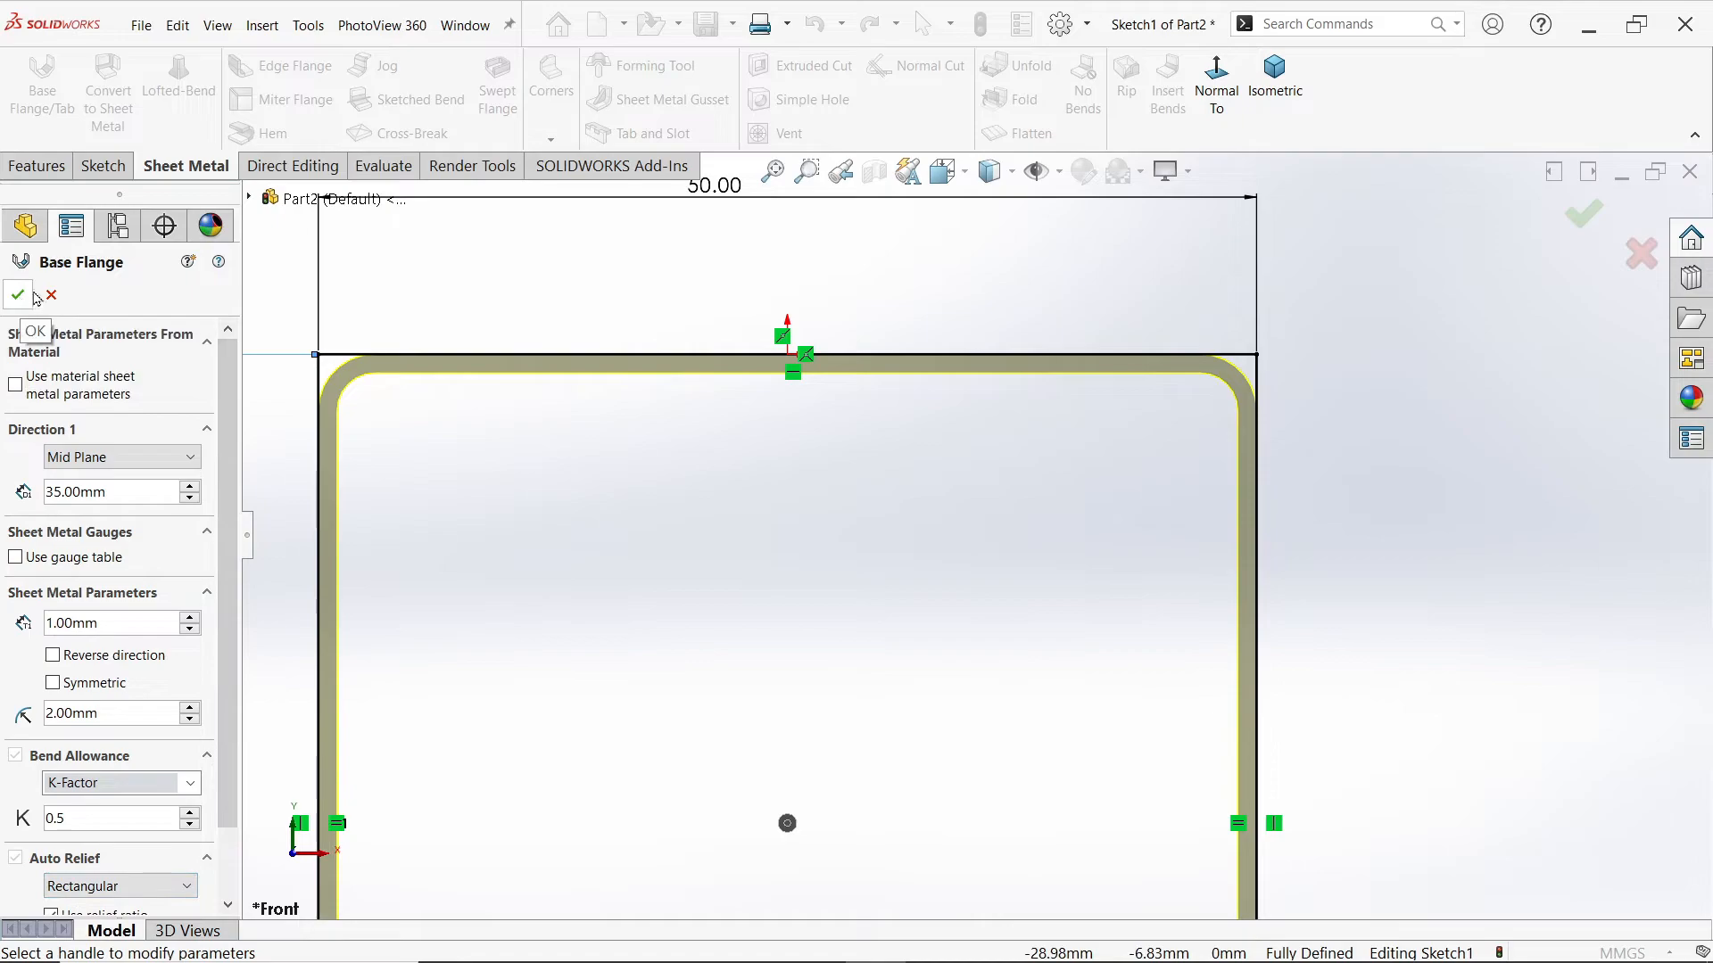
click(1275, 80)
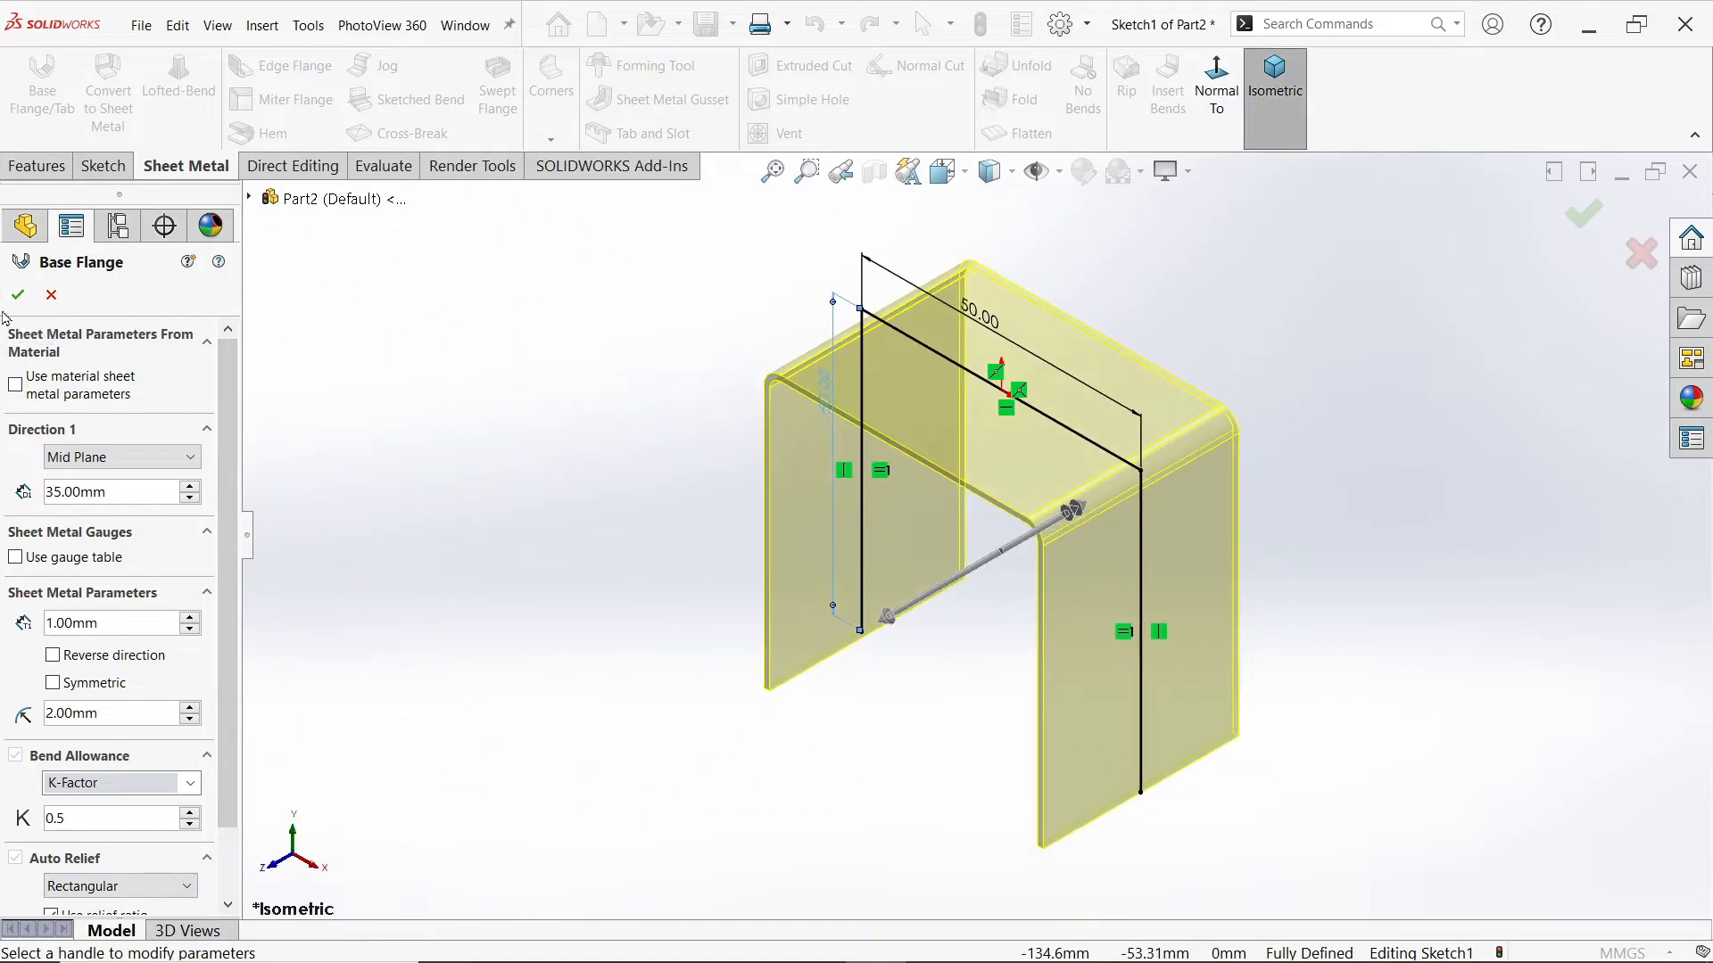
click(18, 294)
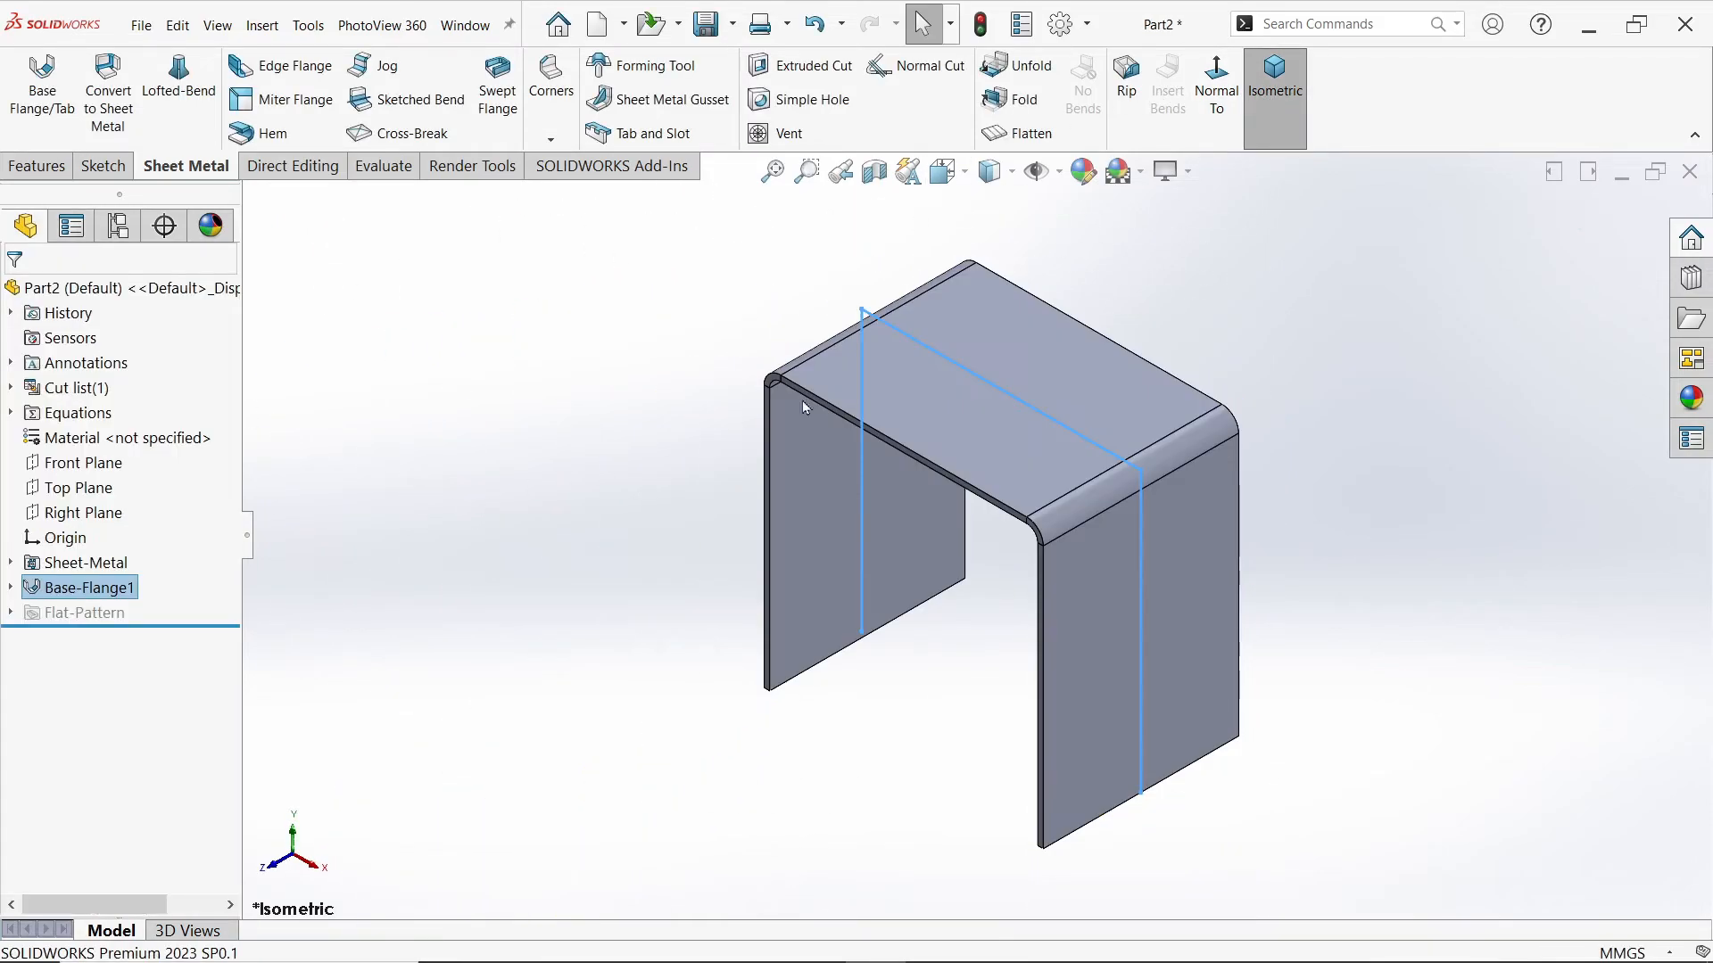
Step: Apply a light grey color from the standard swatches to the whole part
click(1085, 175)
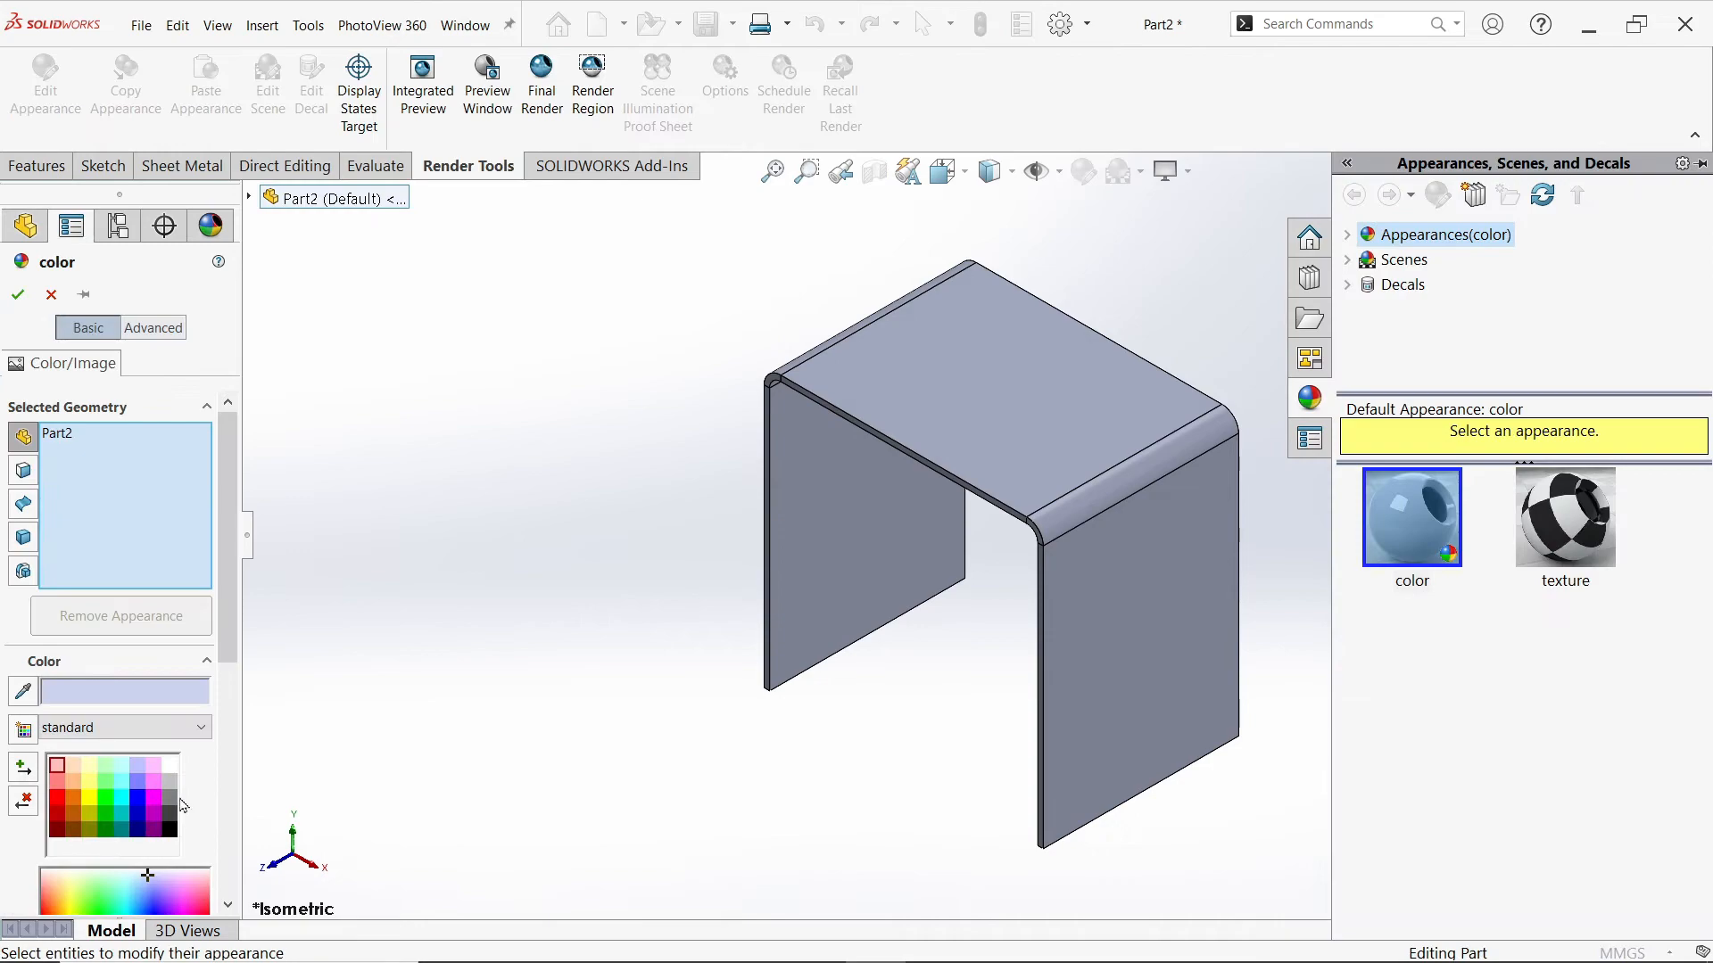
click(169, 785)
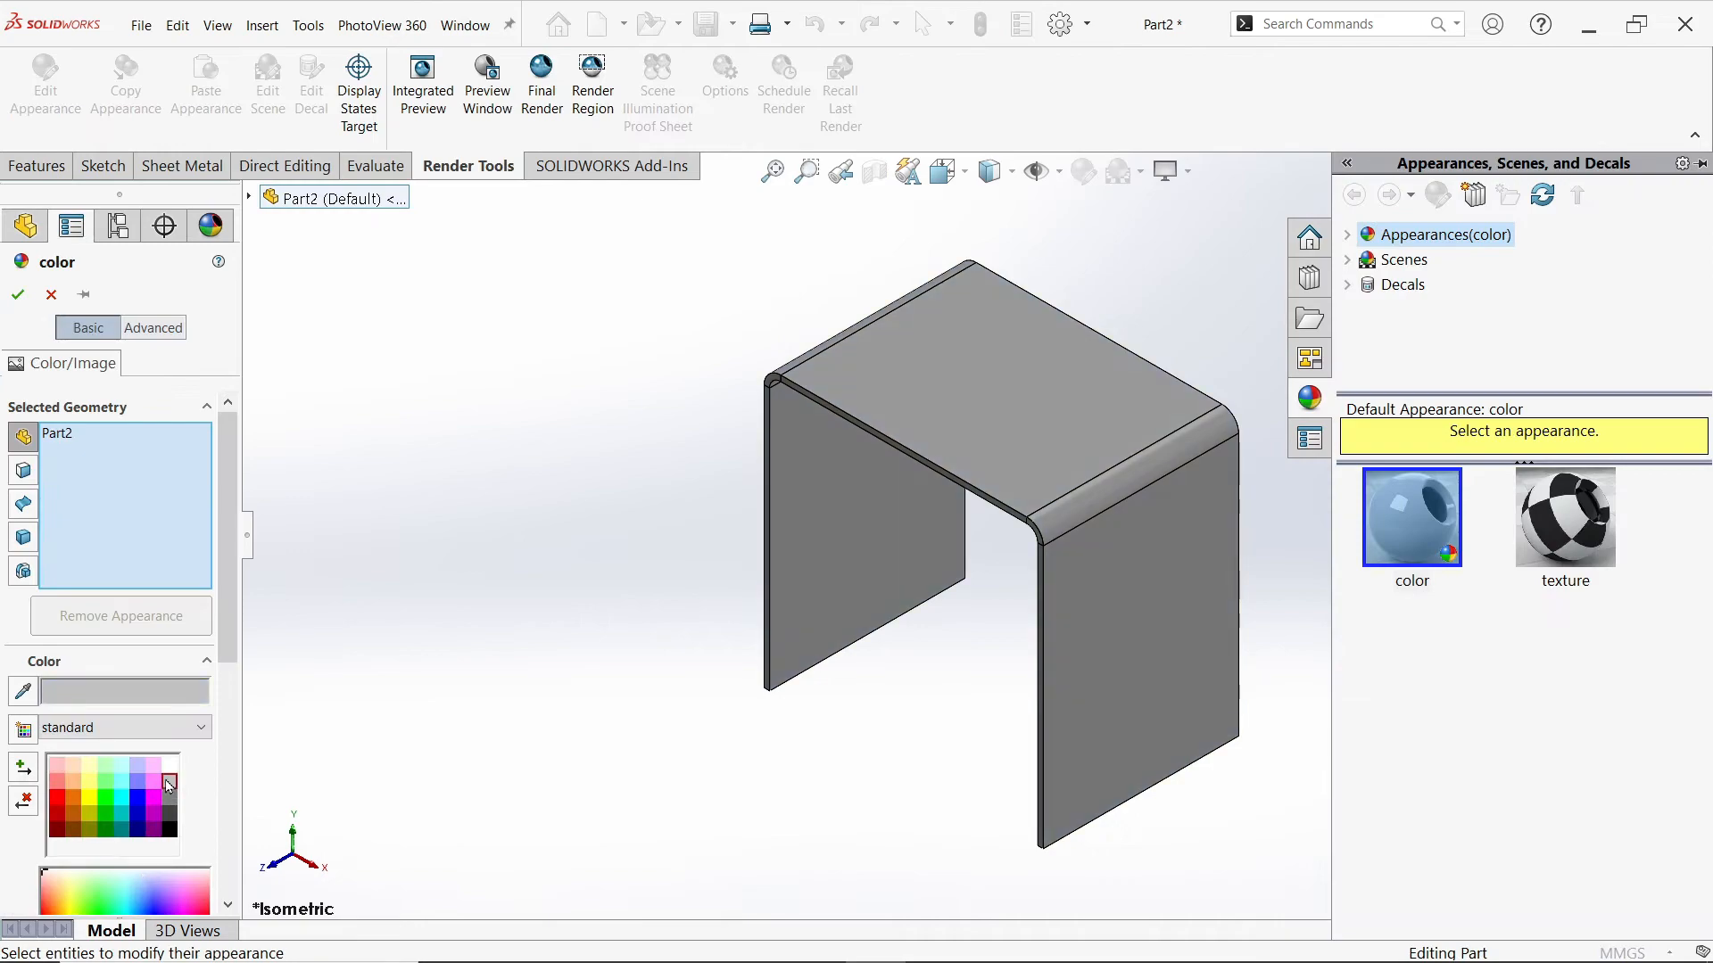
click(18, 294)
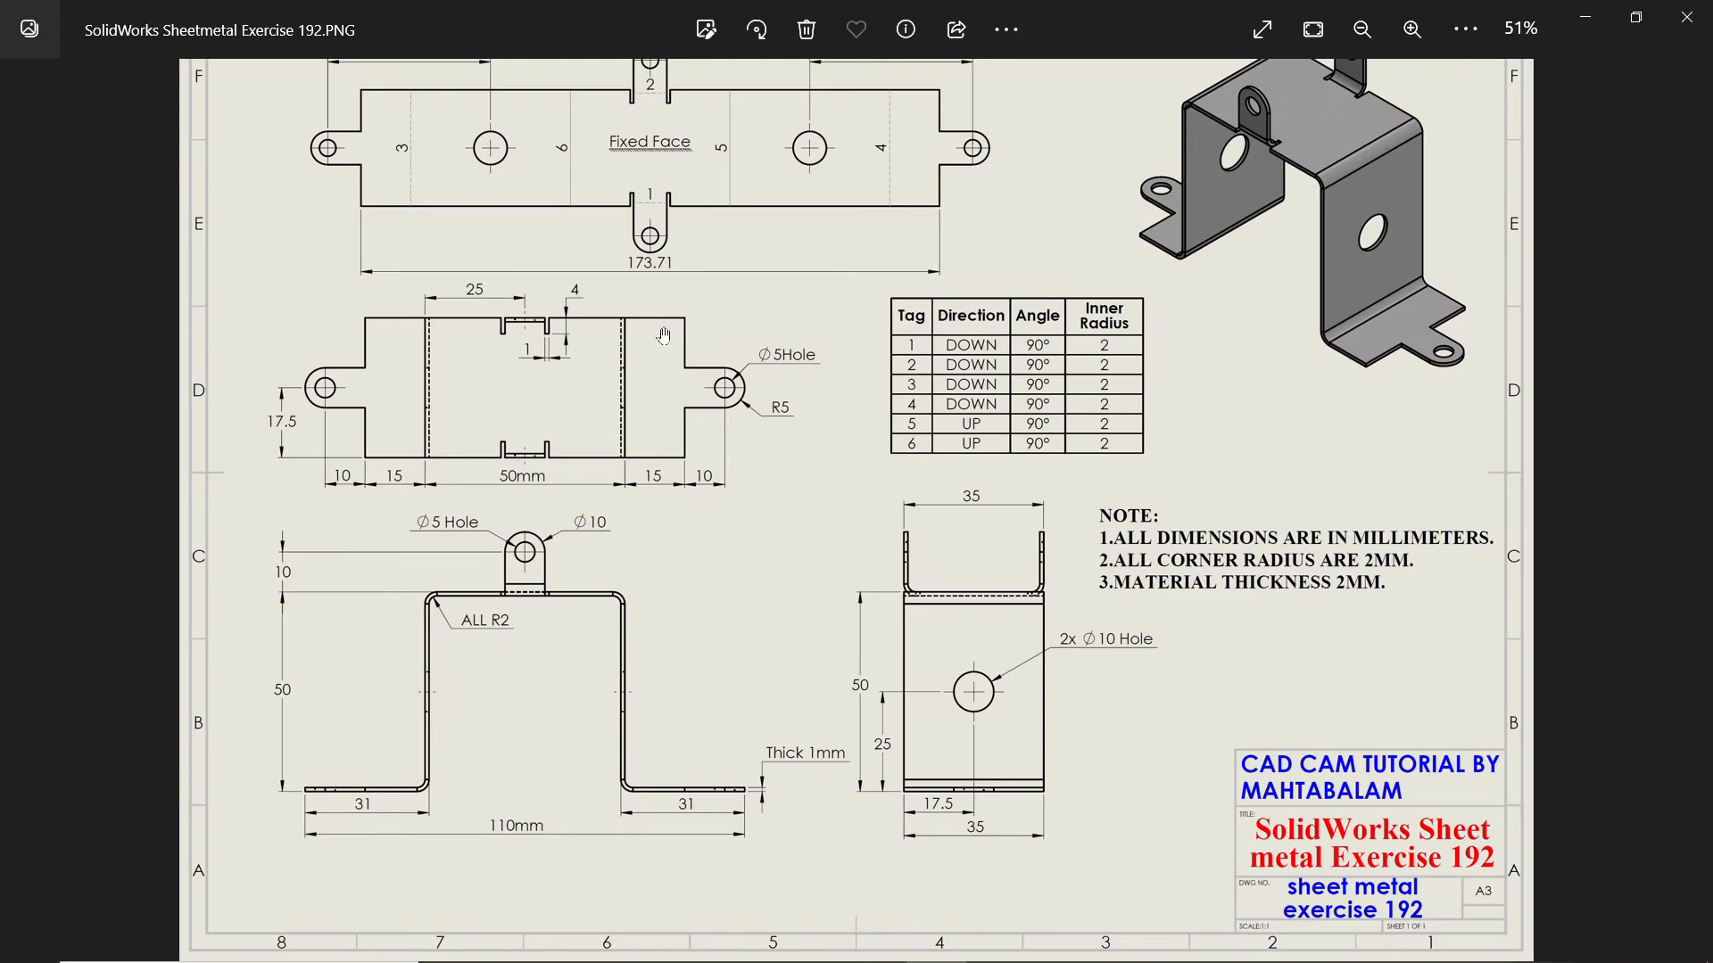
Step: Examine the bracket drawing's top, front and side views for the foot flange dimensions, and return to the SOLIDWORKS part
drag(664, 342, 675, 398)
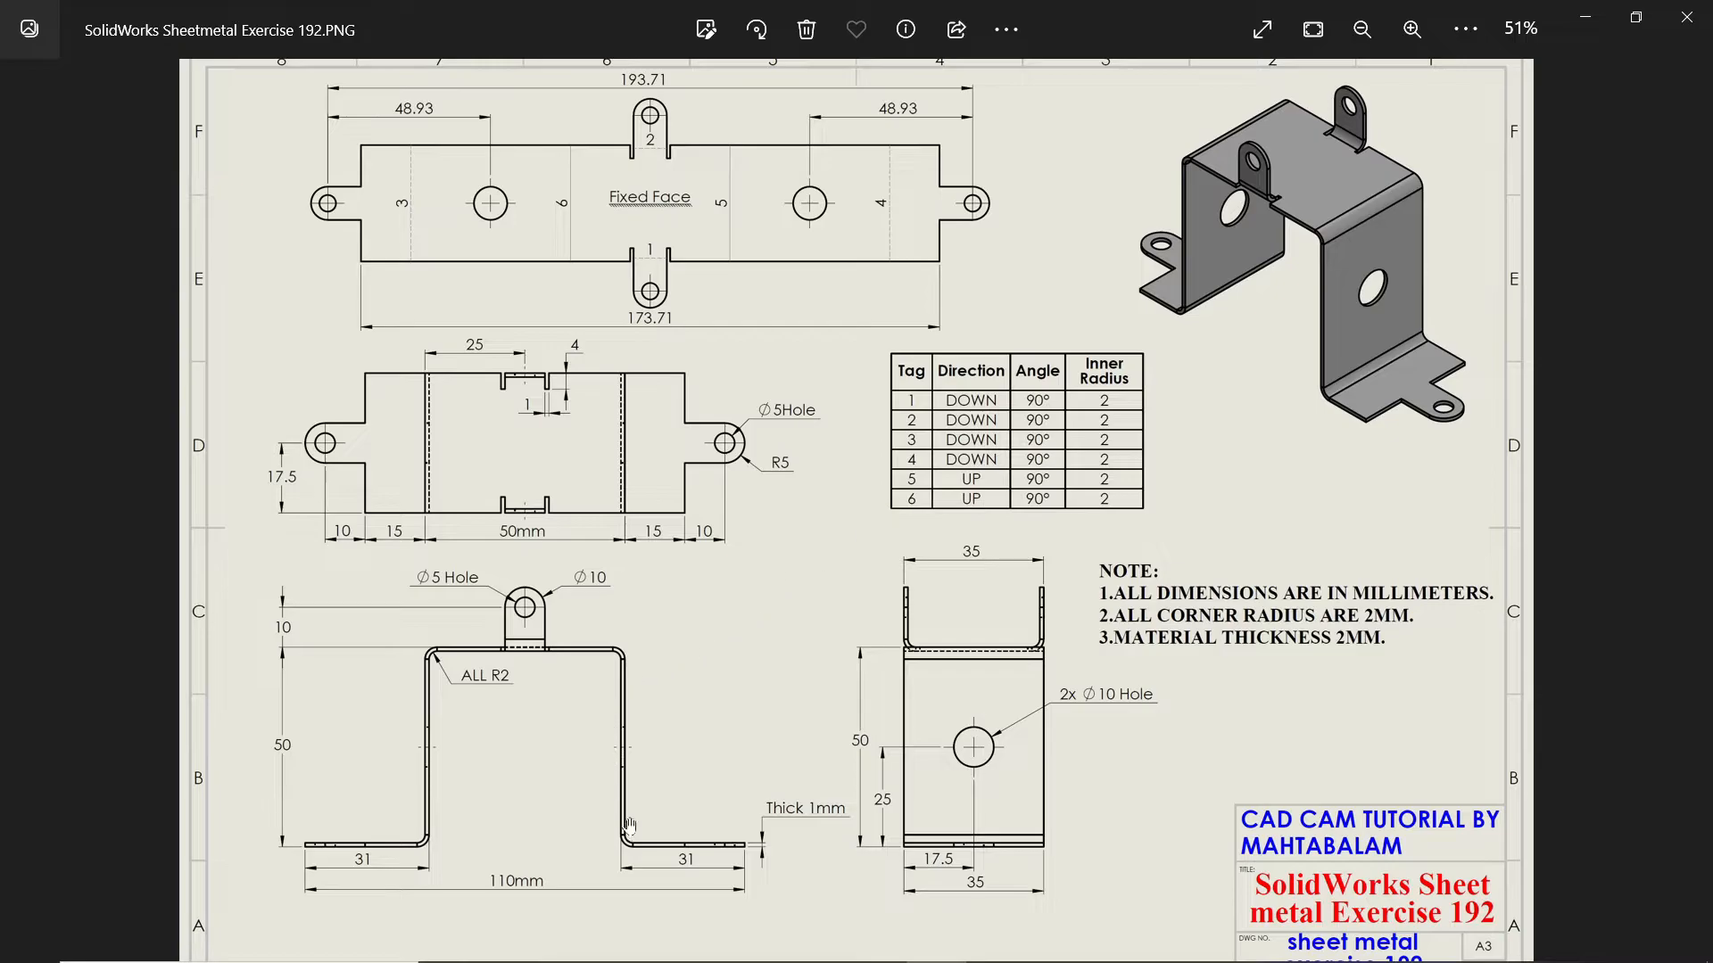
scroll(630, 842, up, 1)
scroll(608, 448, up, 1)
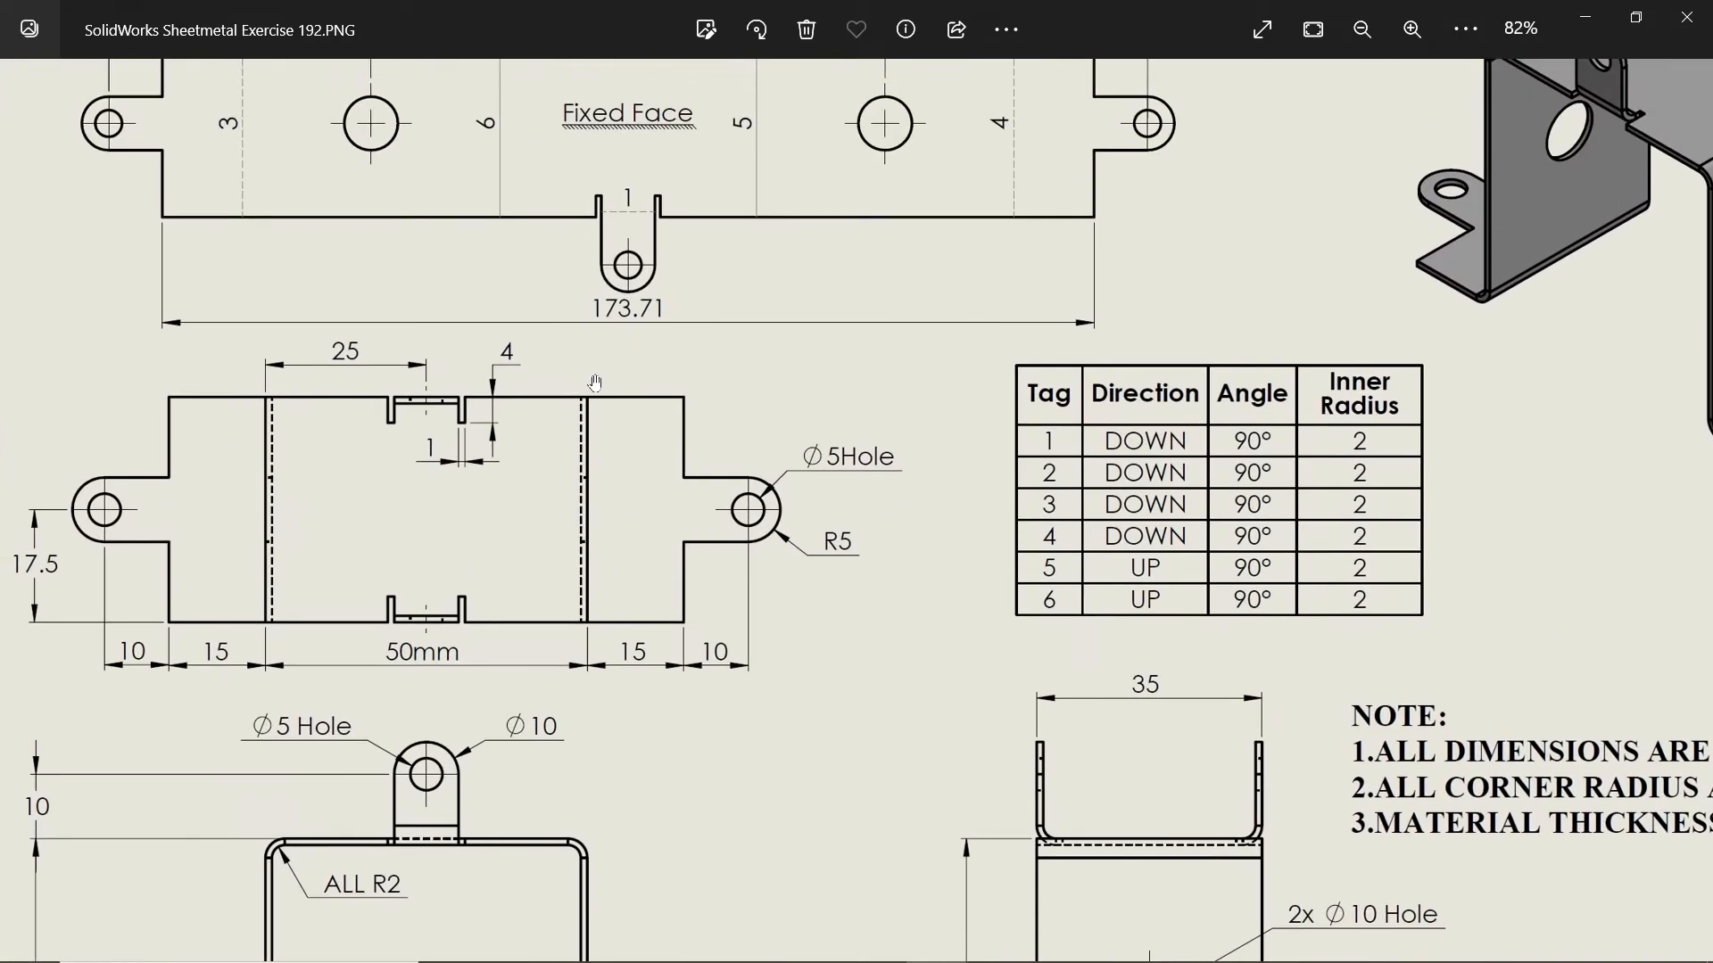
scroll(664, 649, up, 2)
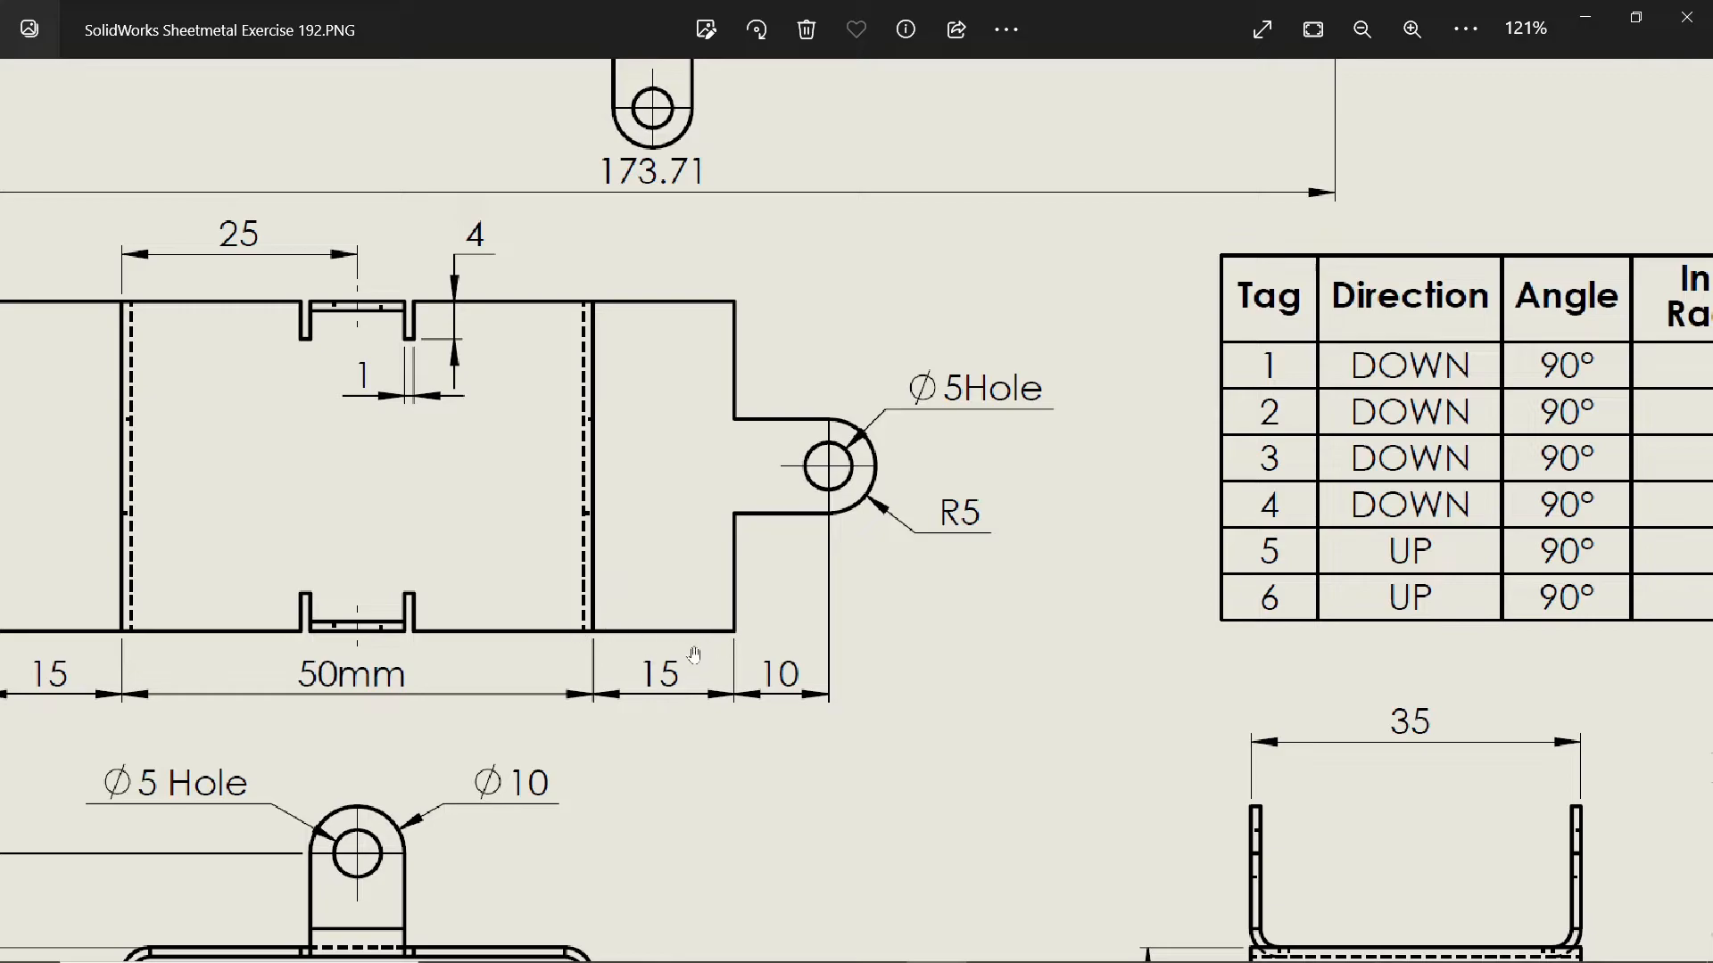
scroll(695, 656, down, 3)
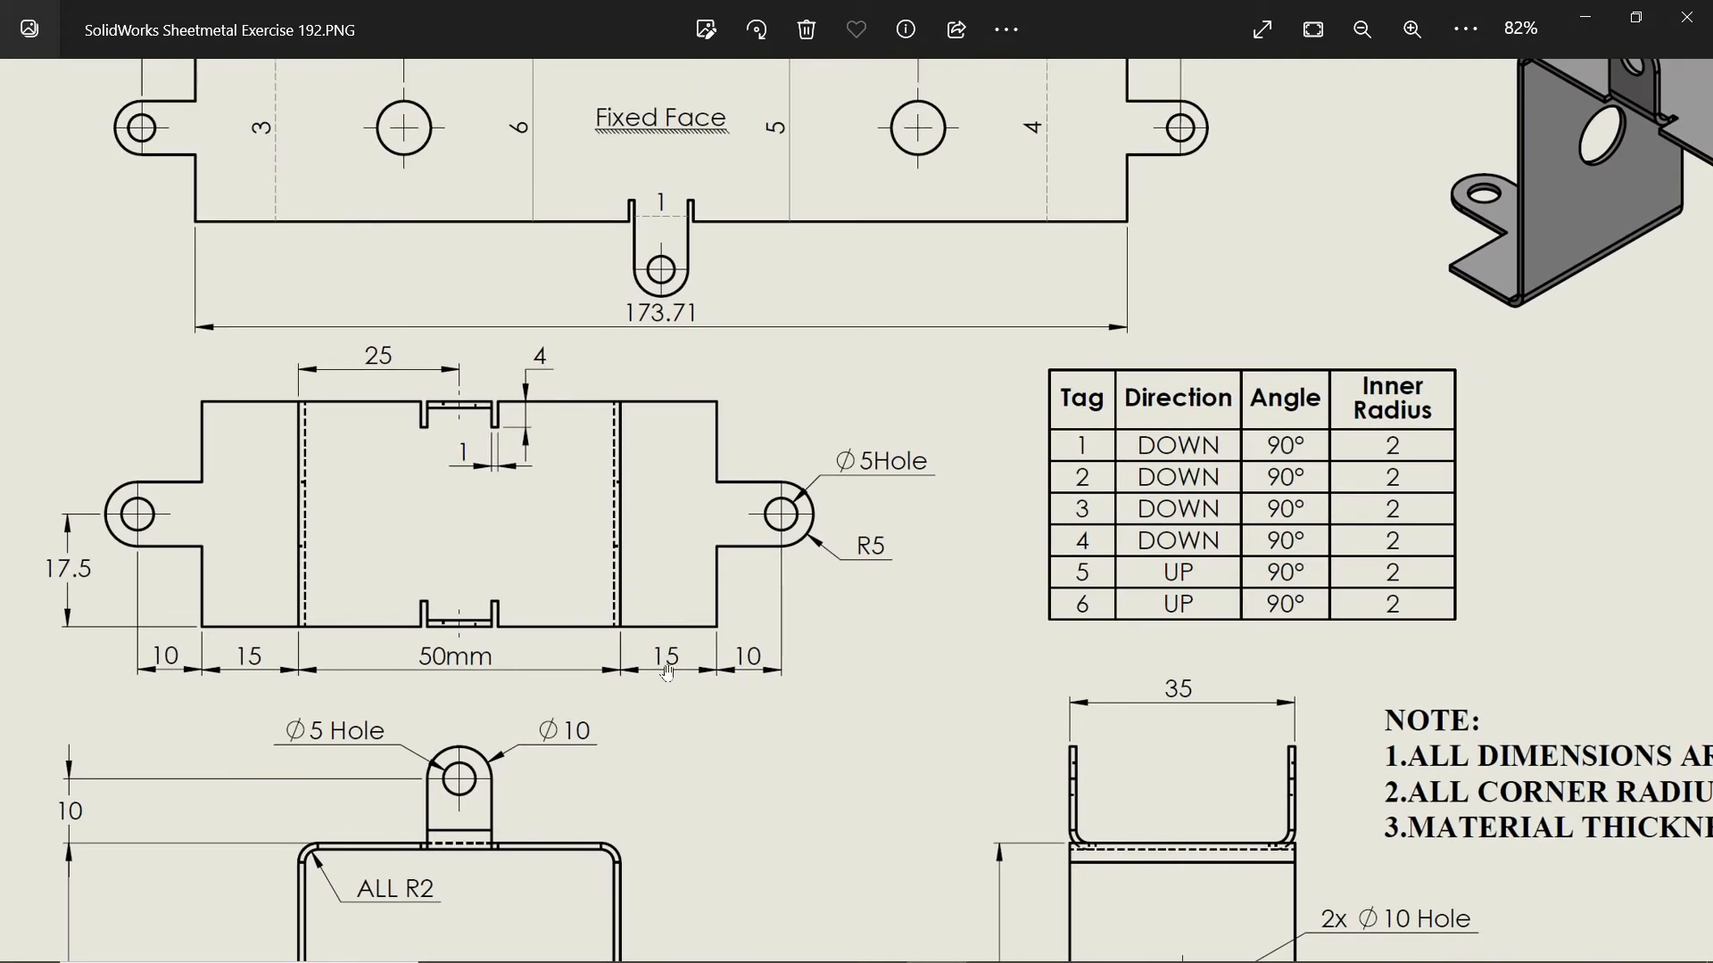
mouse_move(759, 707)
mouse_down()
mouse_move(781, 337)
mouse_move(838, 469)
mouse_up()
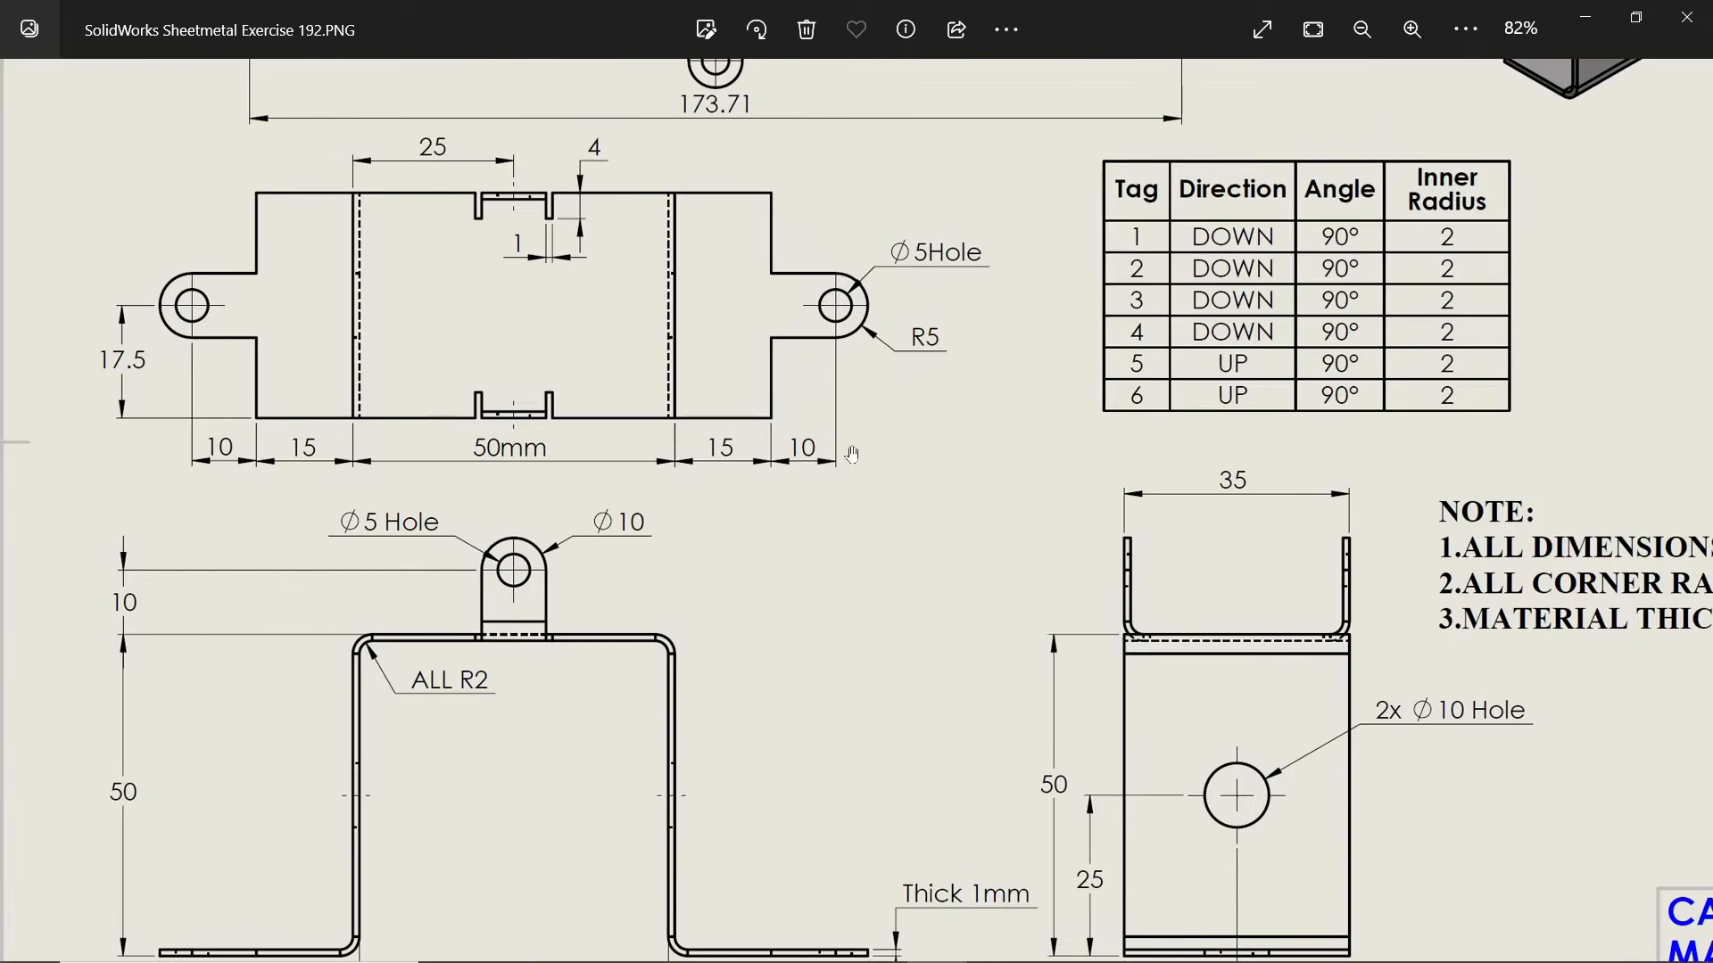
drag(817, 656, 833, 487)
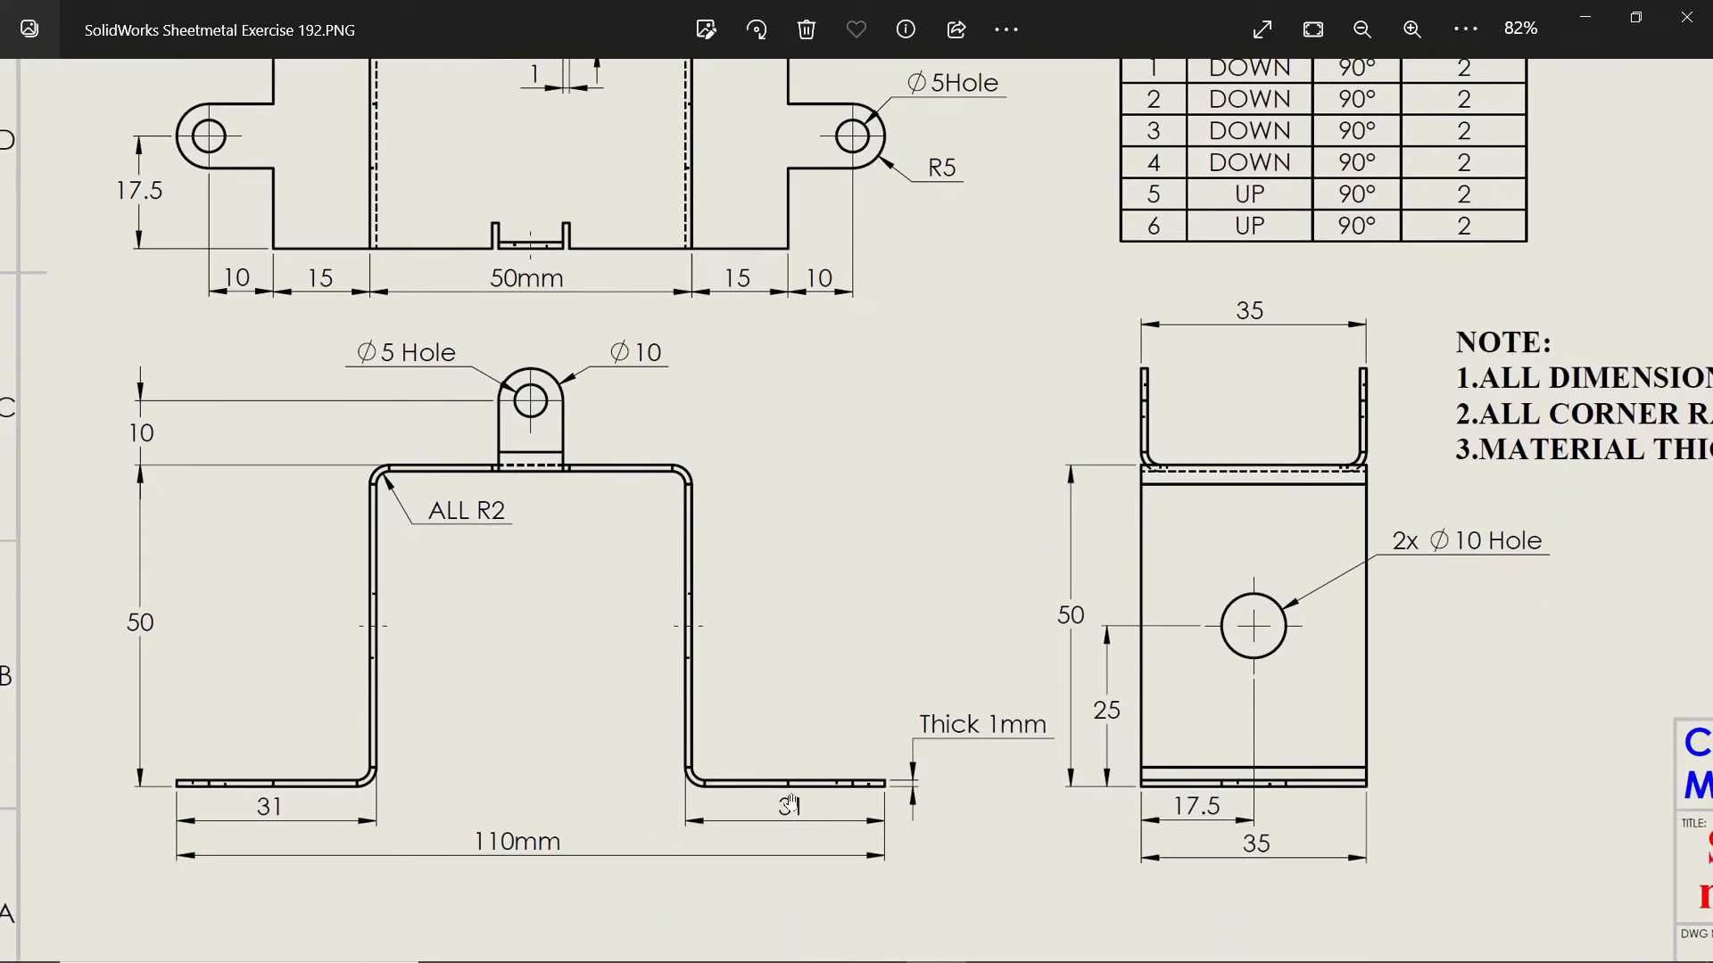
drag(729, 438, 744, 602)
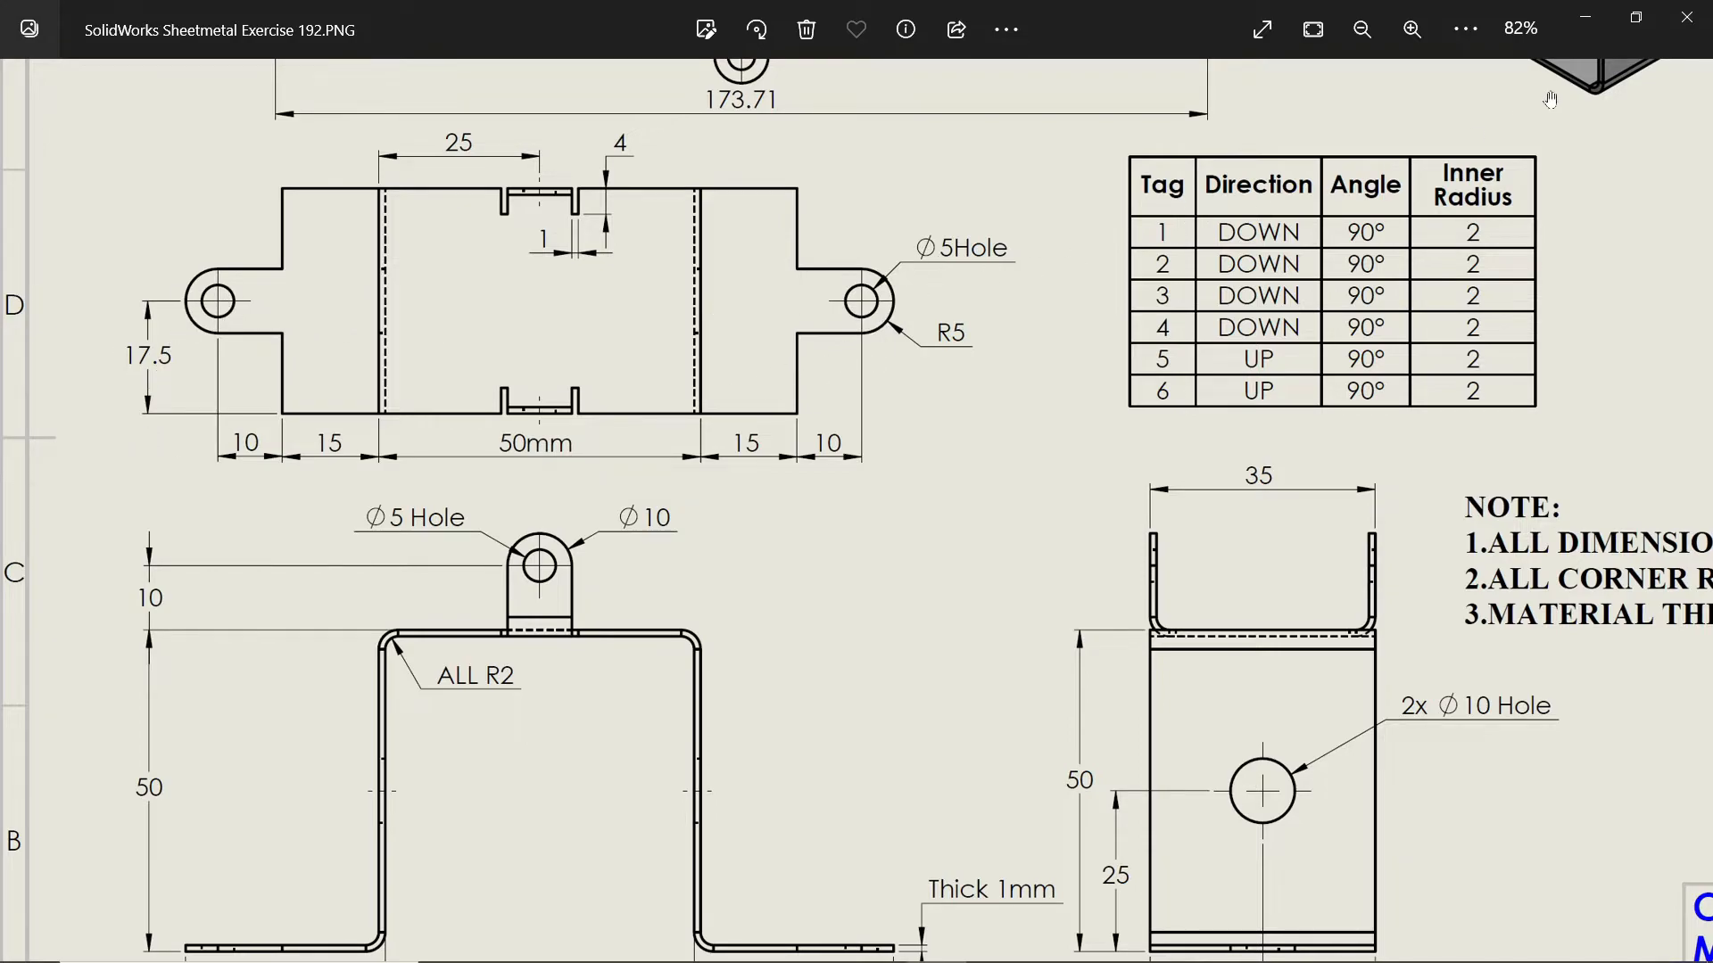
click(1593, 20)
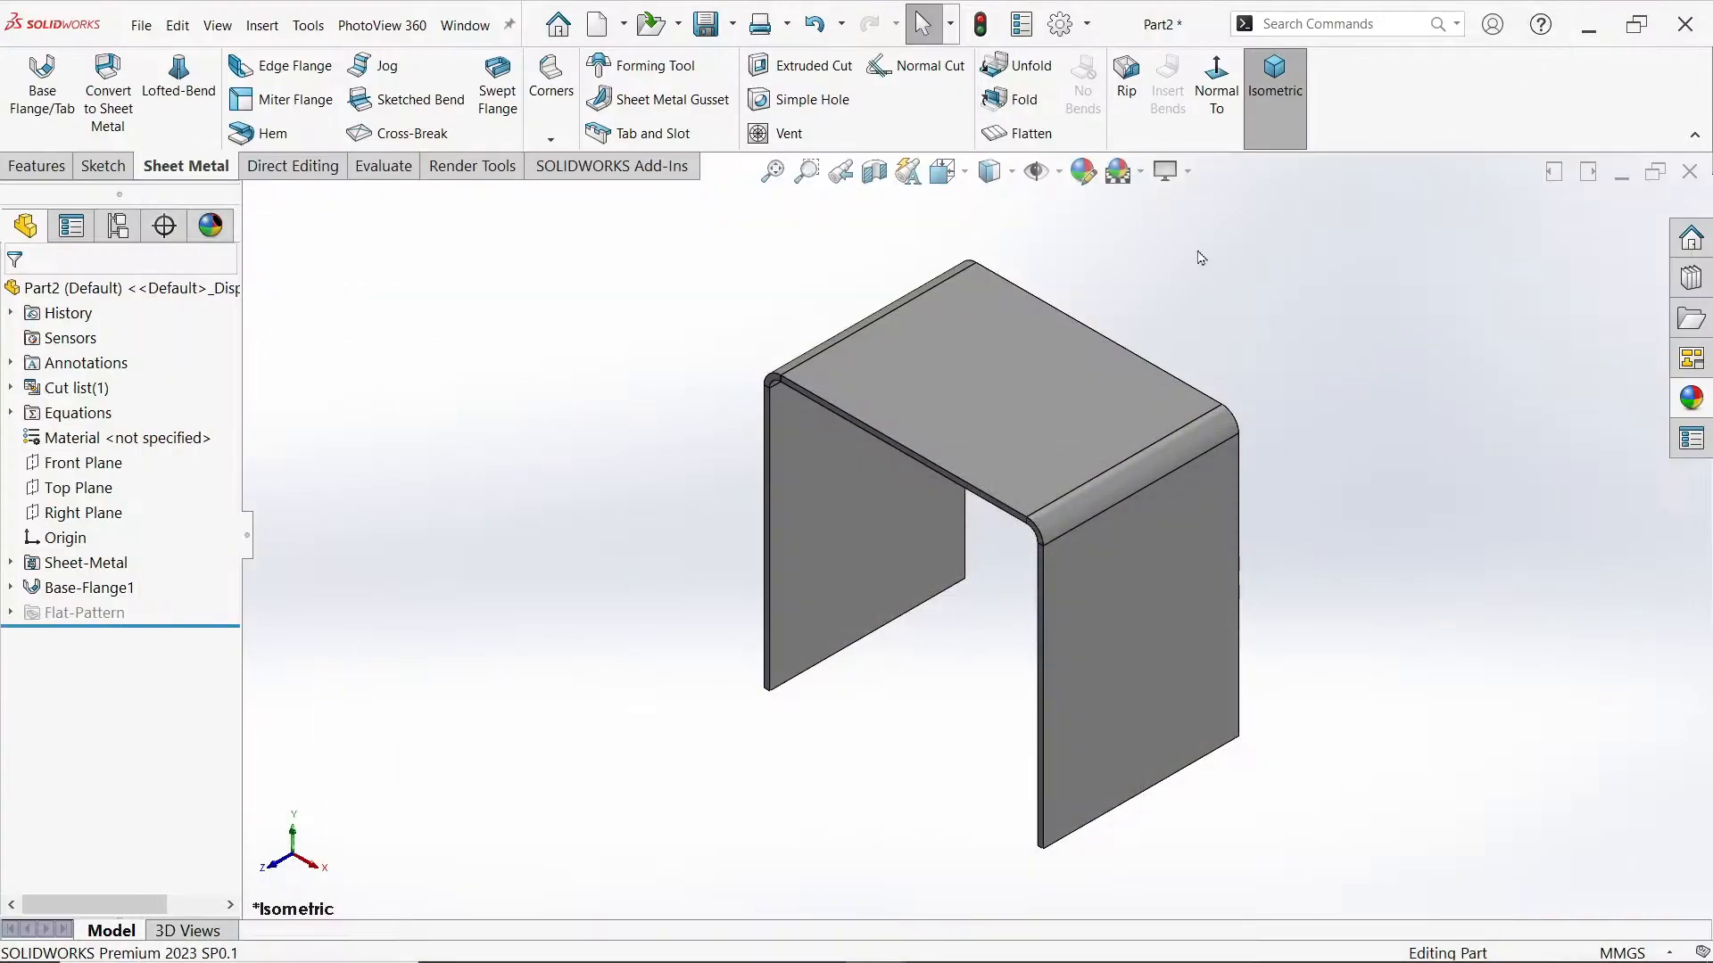
Step: Start an edge flange about 19 mm long, pointing outward from the bottom edges of both legs
click(279, 65)
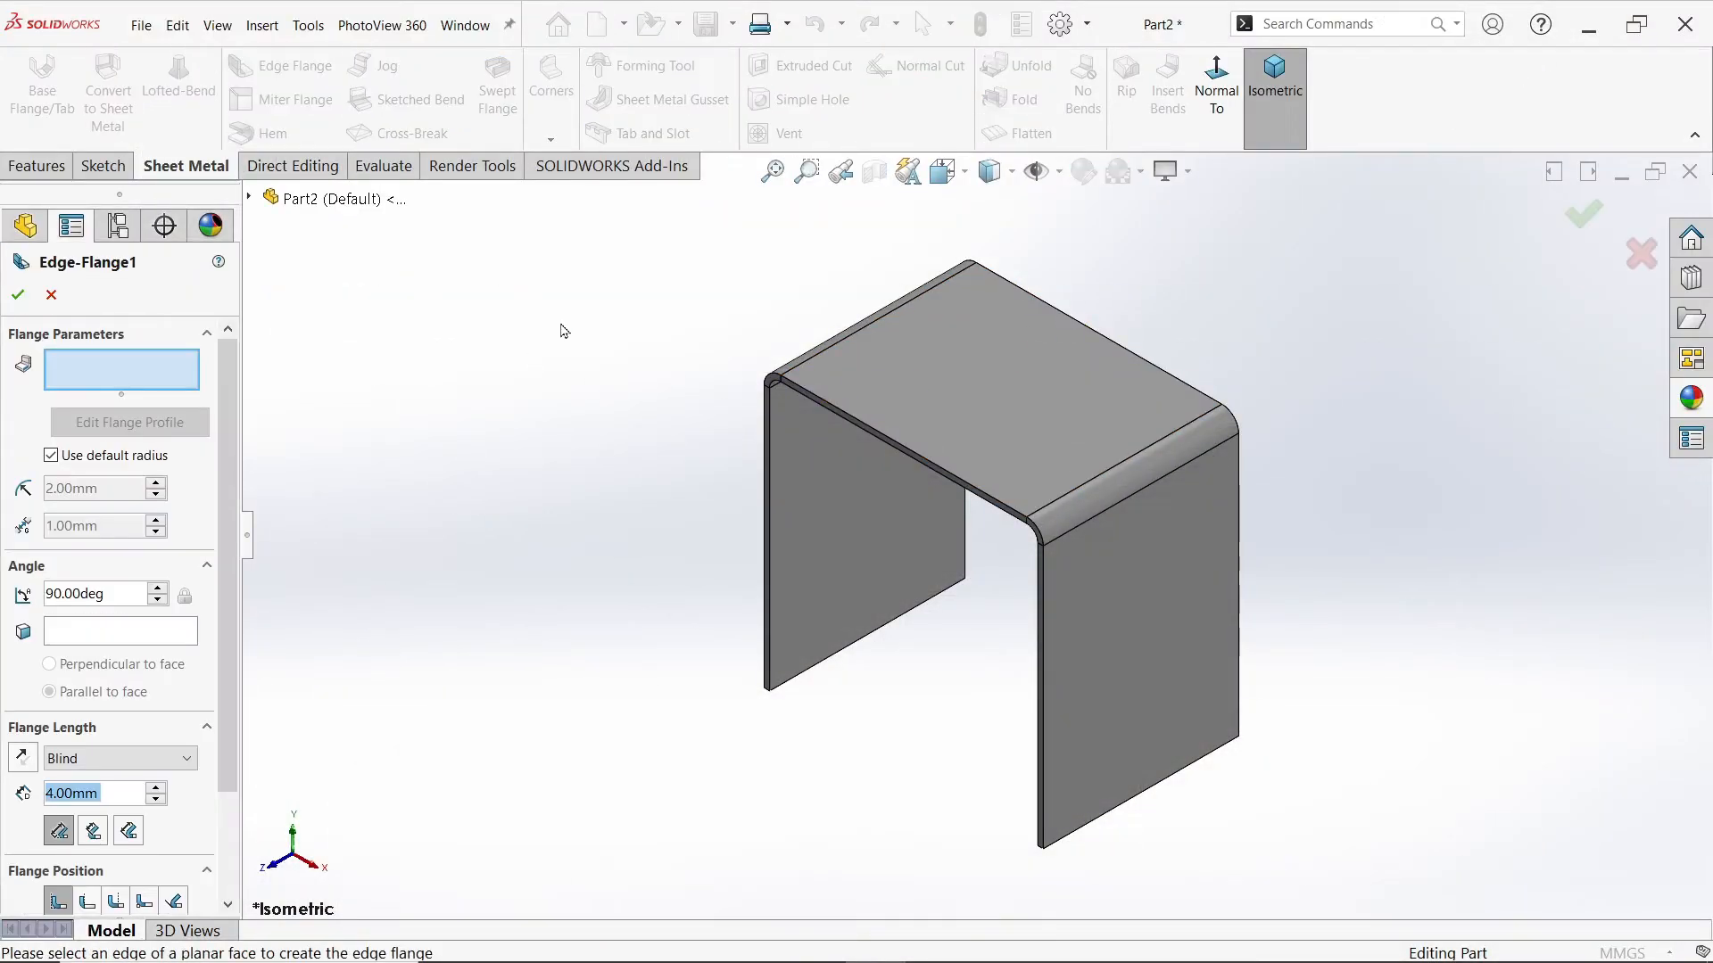
click(1135, 810)
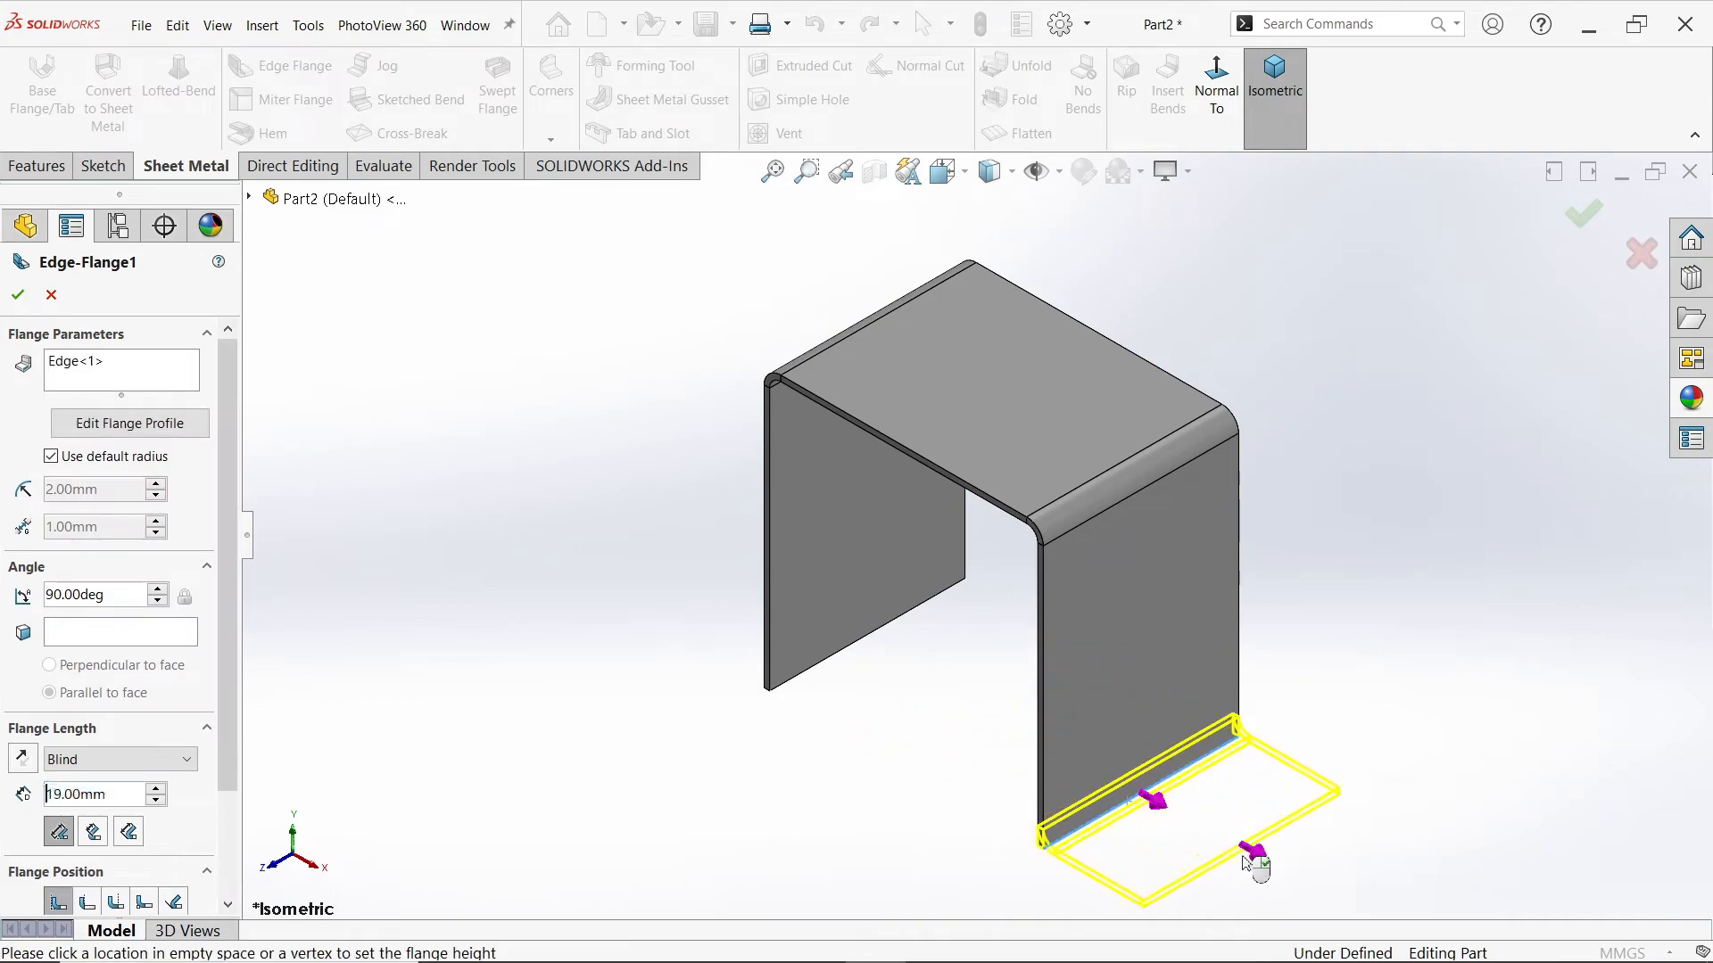
click(1247, 861)
middle_drag(877, 727, 749, 680)
click(737, 658)
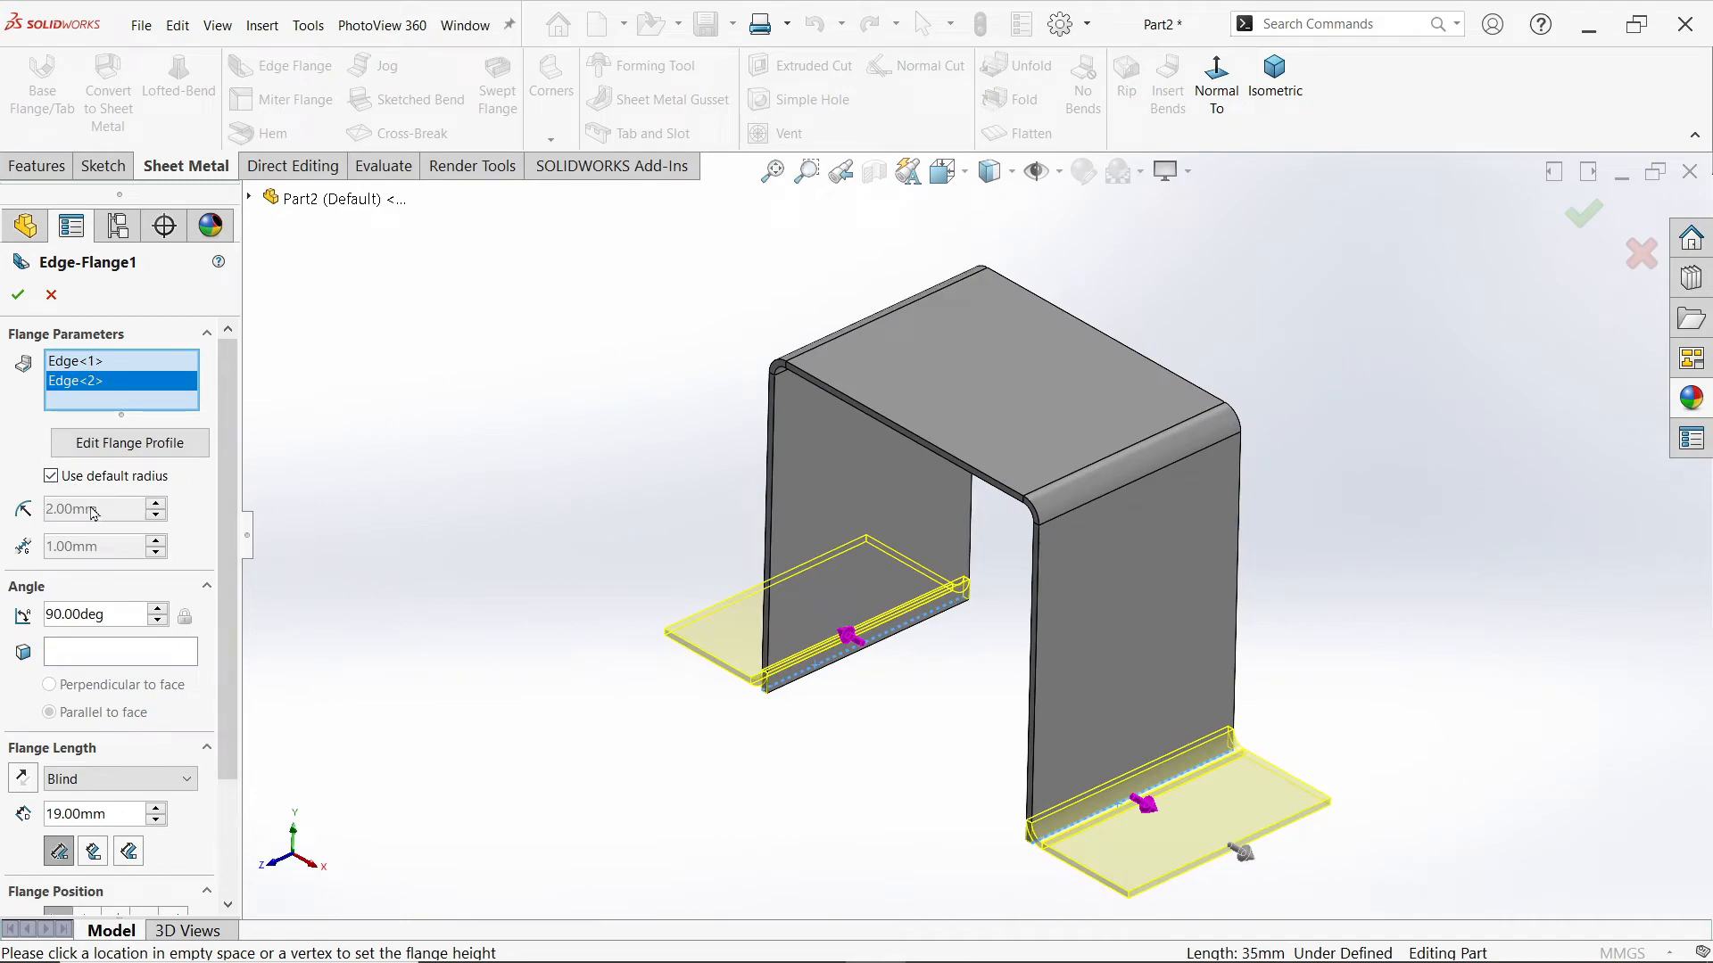
Step: Set the blind length of the outward edge flanges to 16 mm
scroll(94, 531, down, 3)
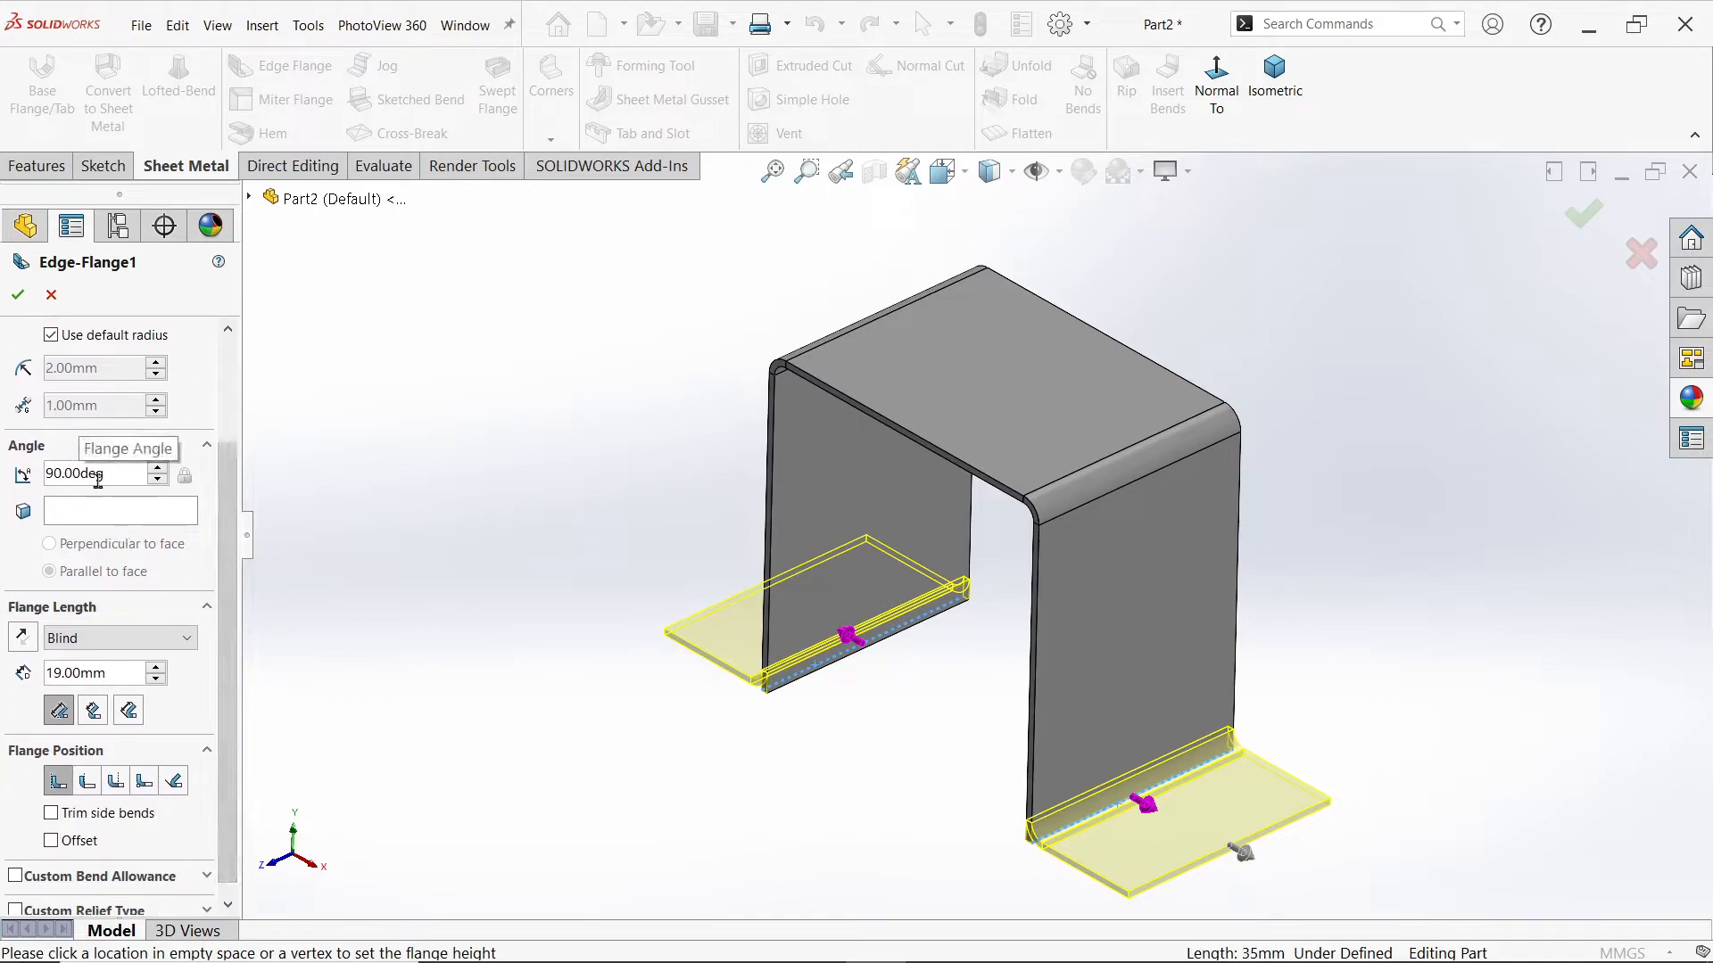
click(79, 640)
click(79, 658)
drag(112, 674, 46, 669)
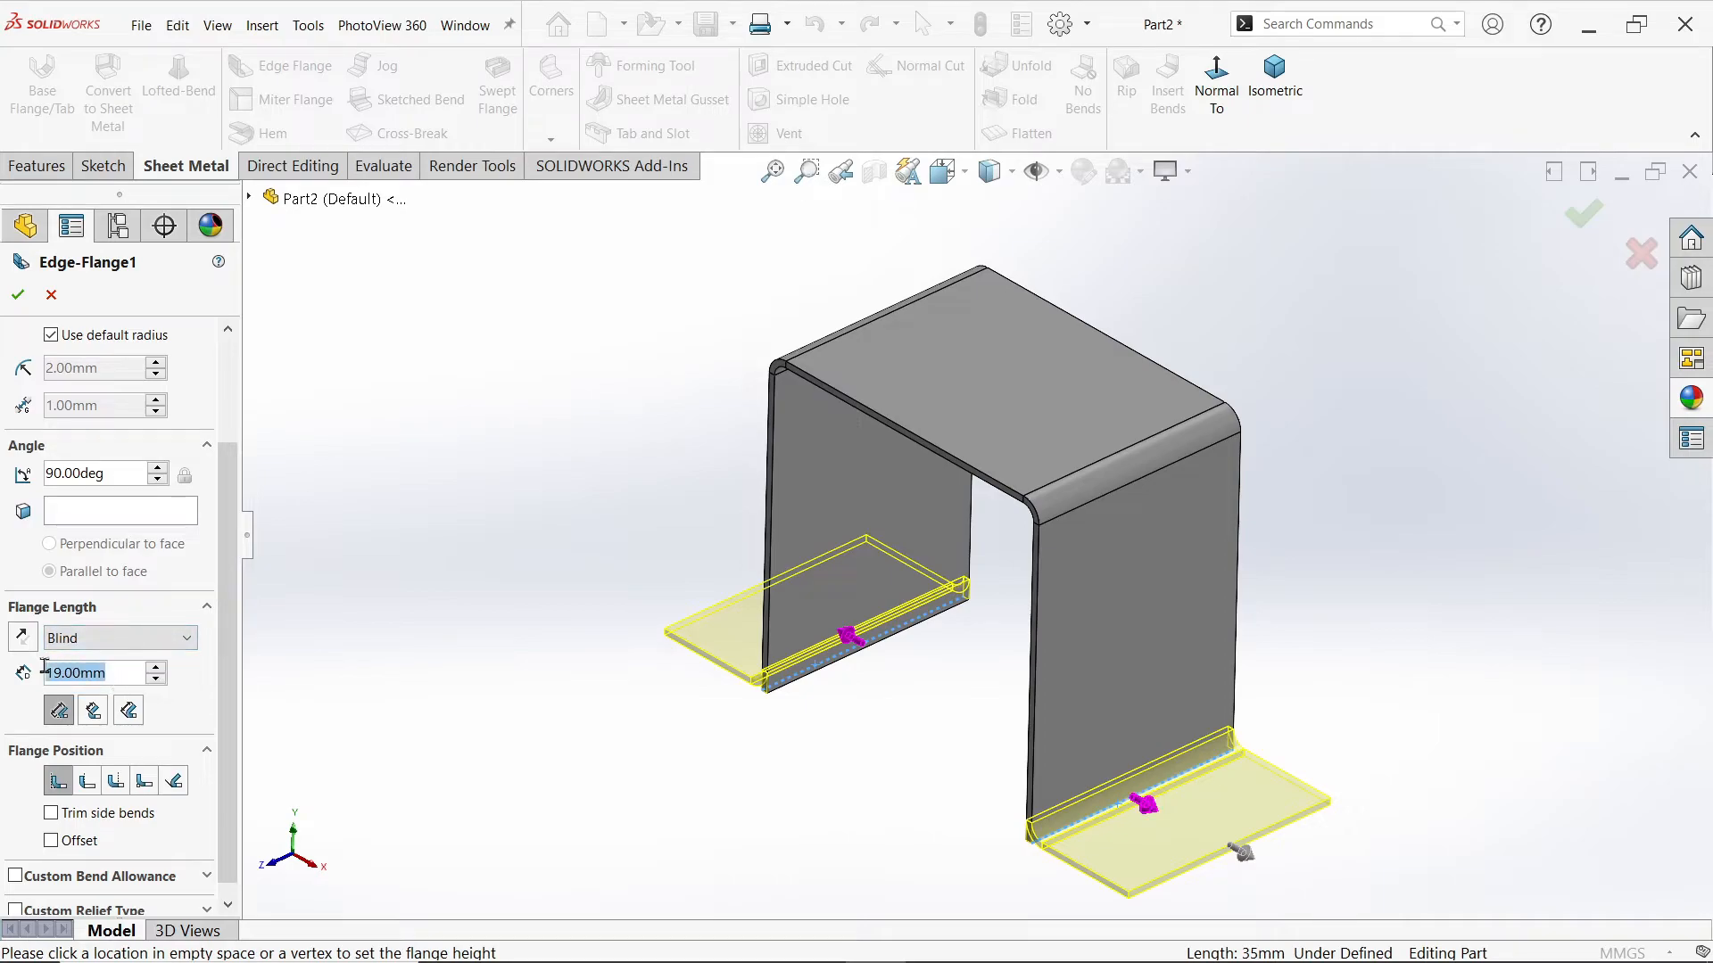
text(16)
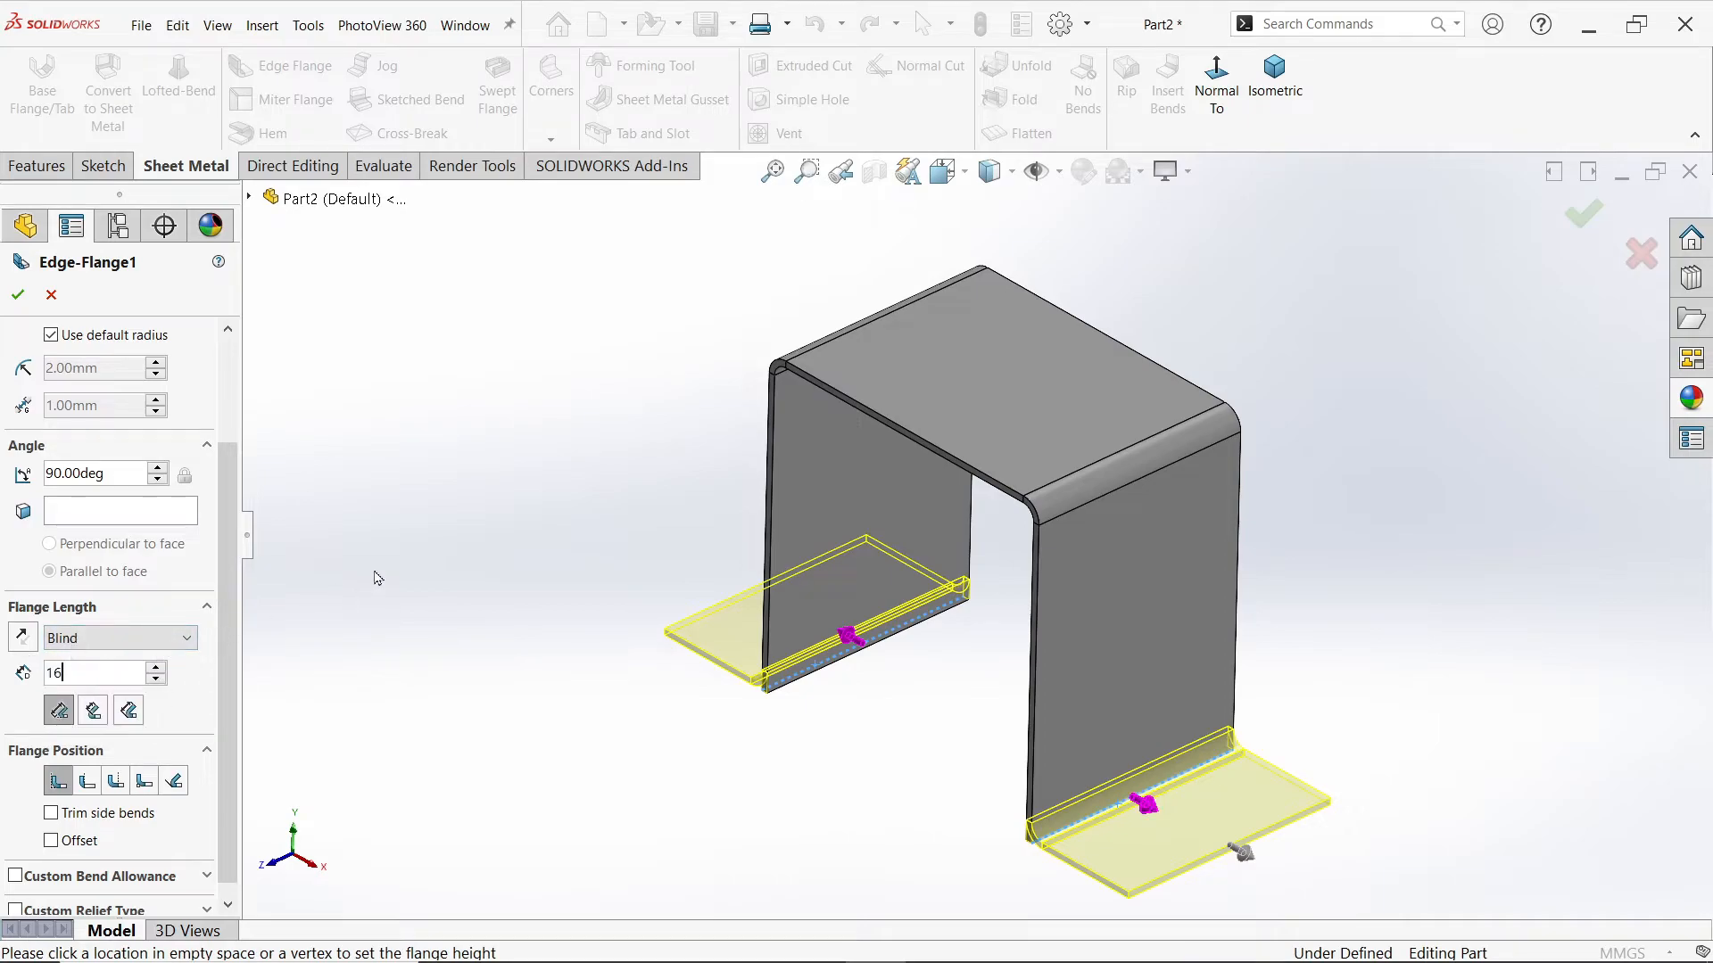
key(Return)
scroll(1073, 836, down, 2)
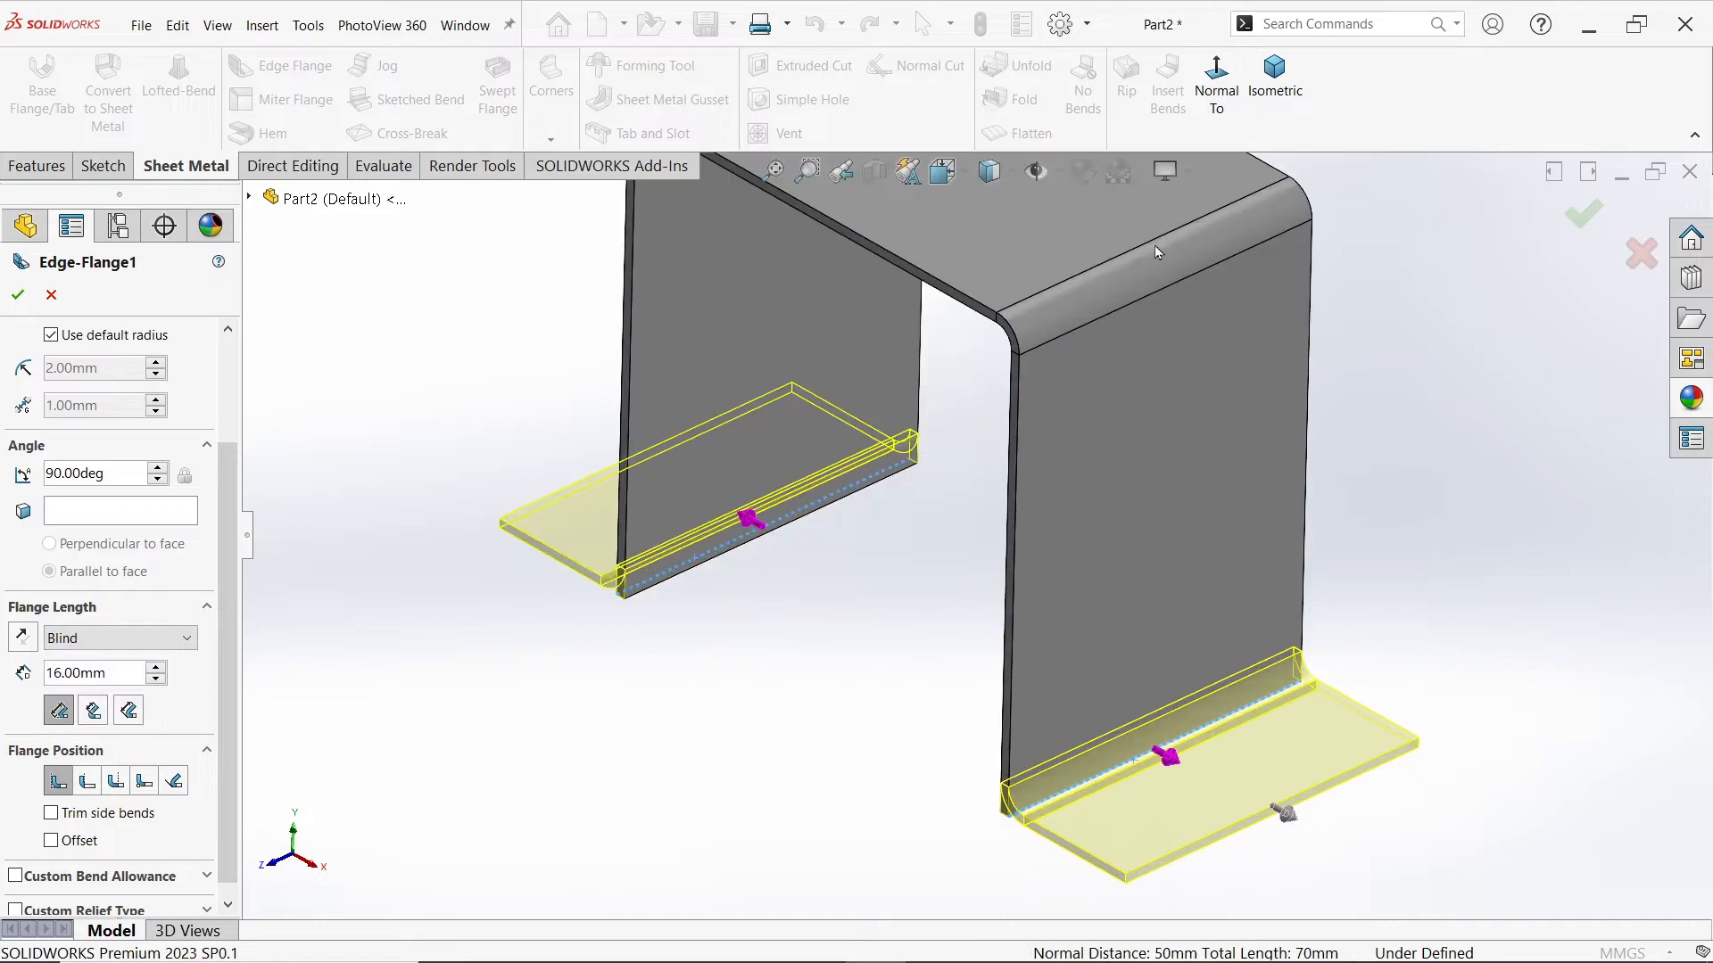
Step: Check the edge flange's bend and position in the front view, then accept the flange and return to isometric view
click(943, 170)
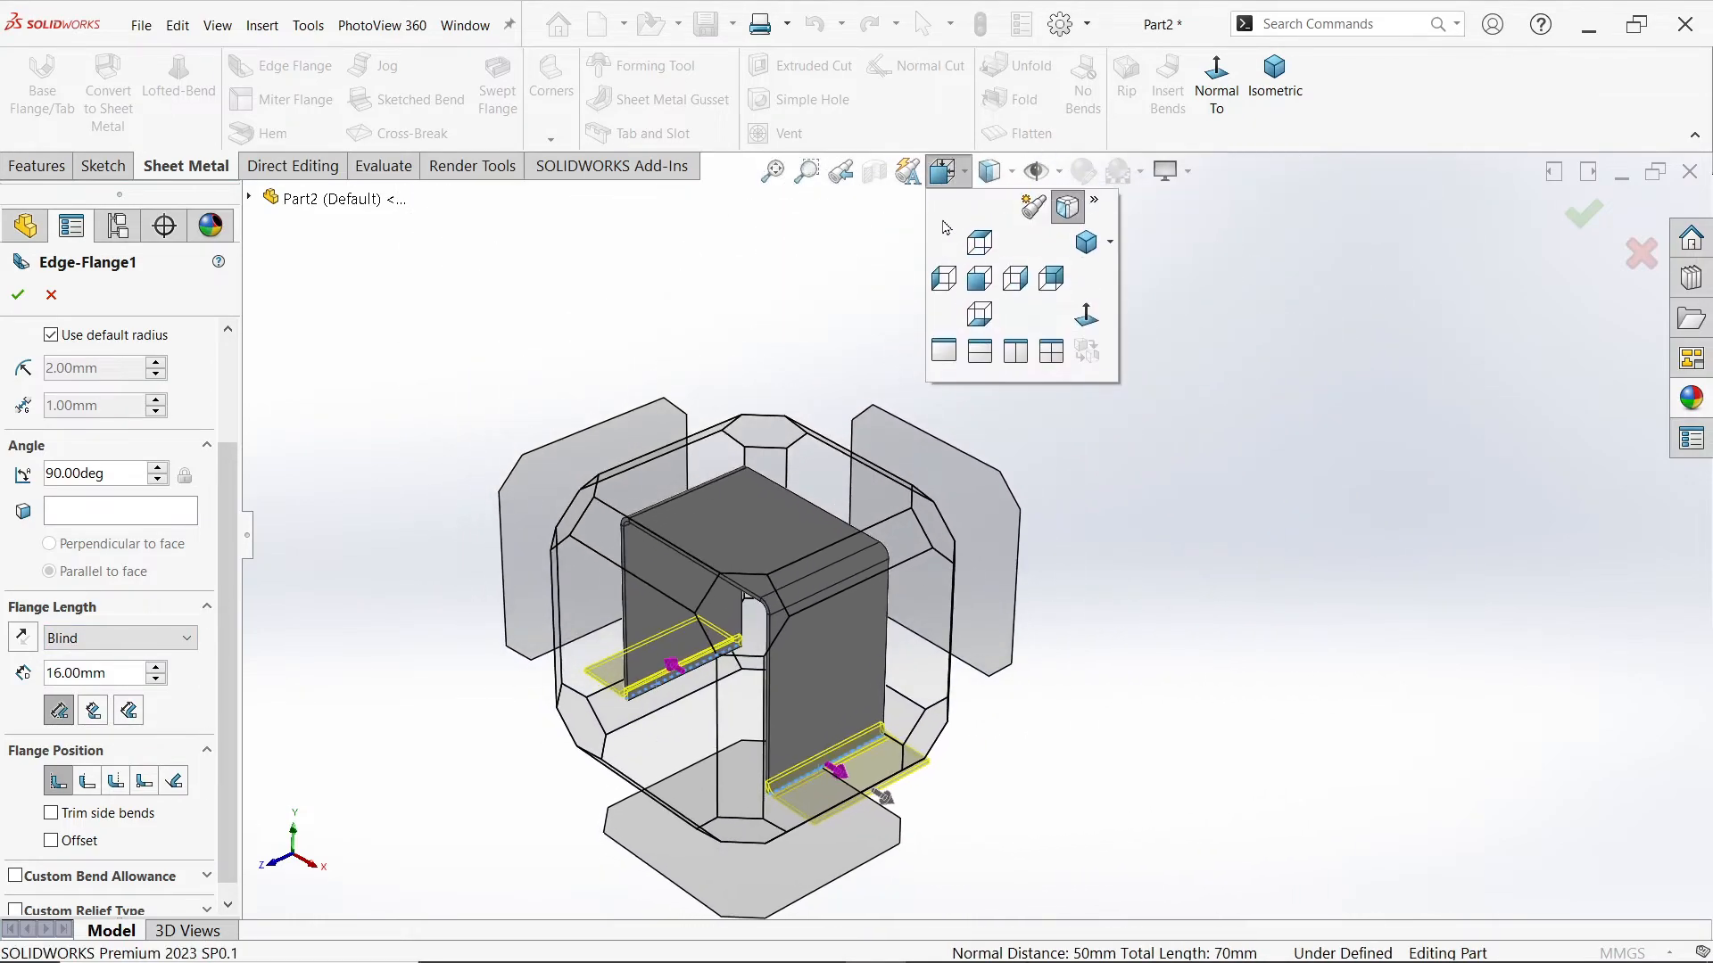
click(979, 282)
scroll(724, 691, down, 3)
scroll(644, 686, down, 1)
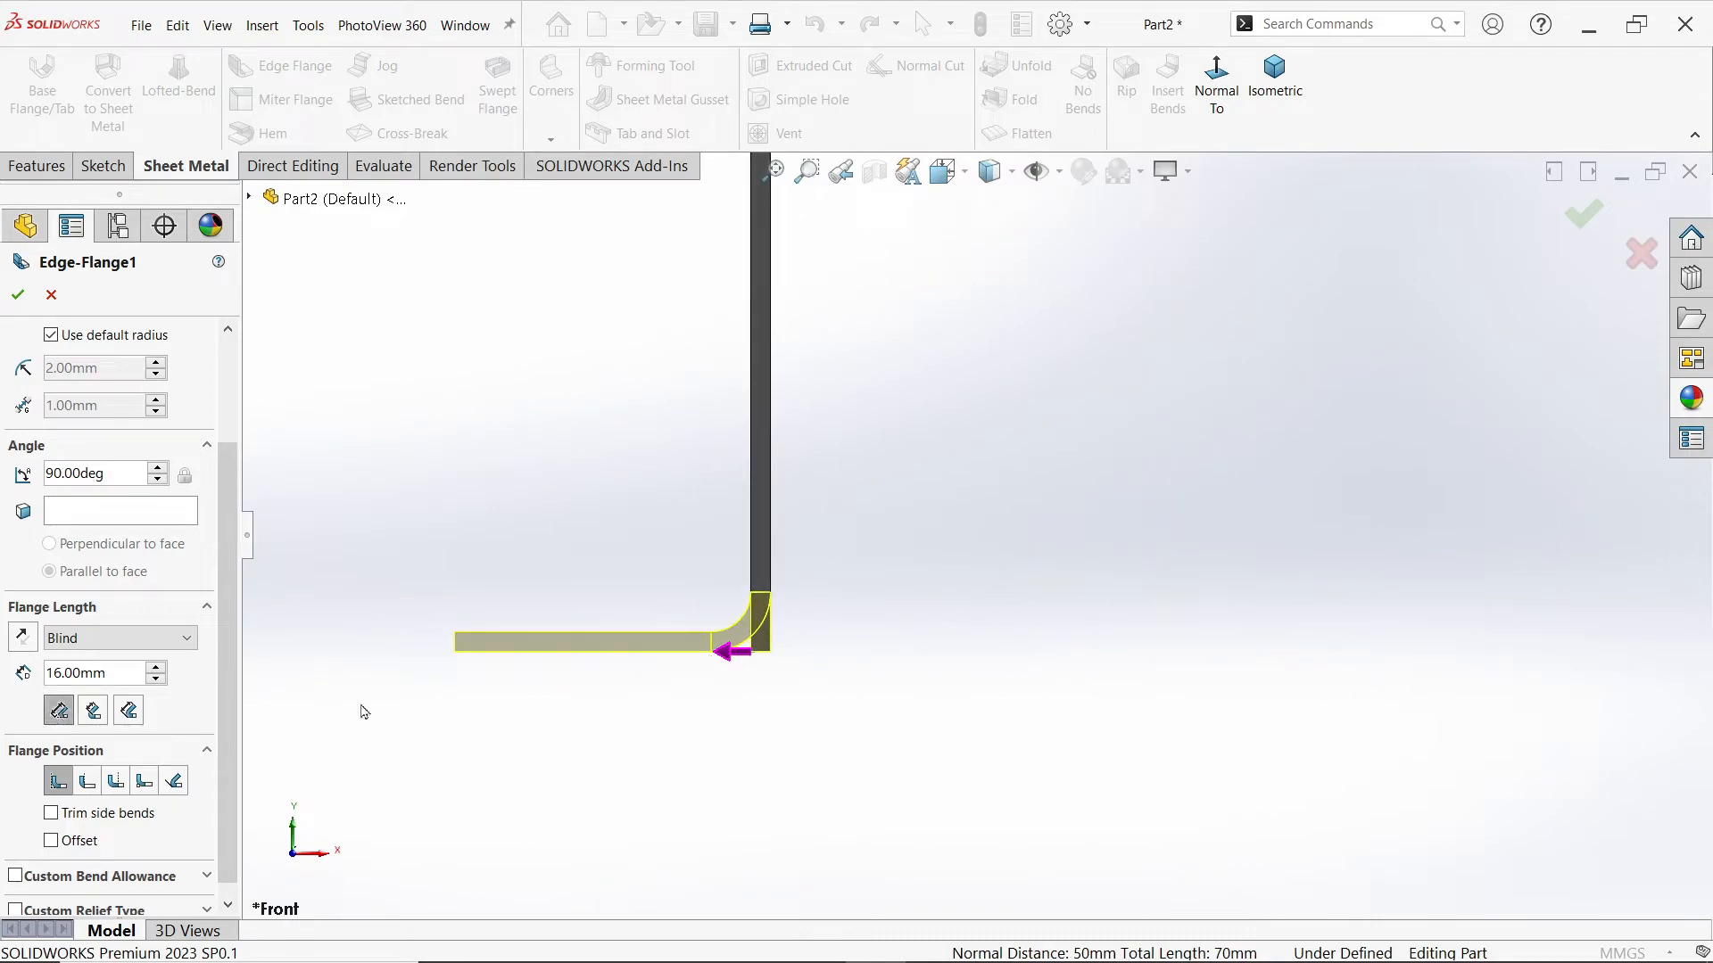
scroll(774, 660, down, 2)
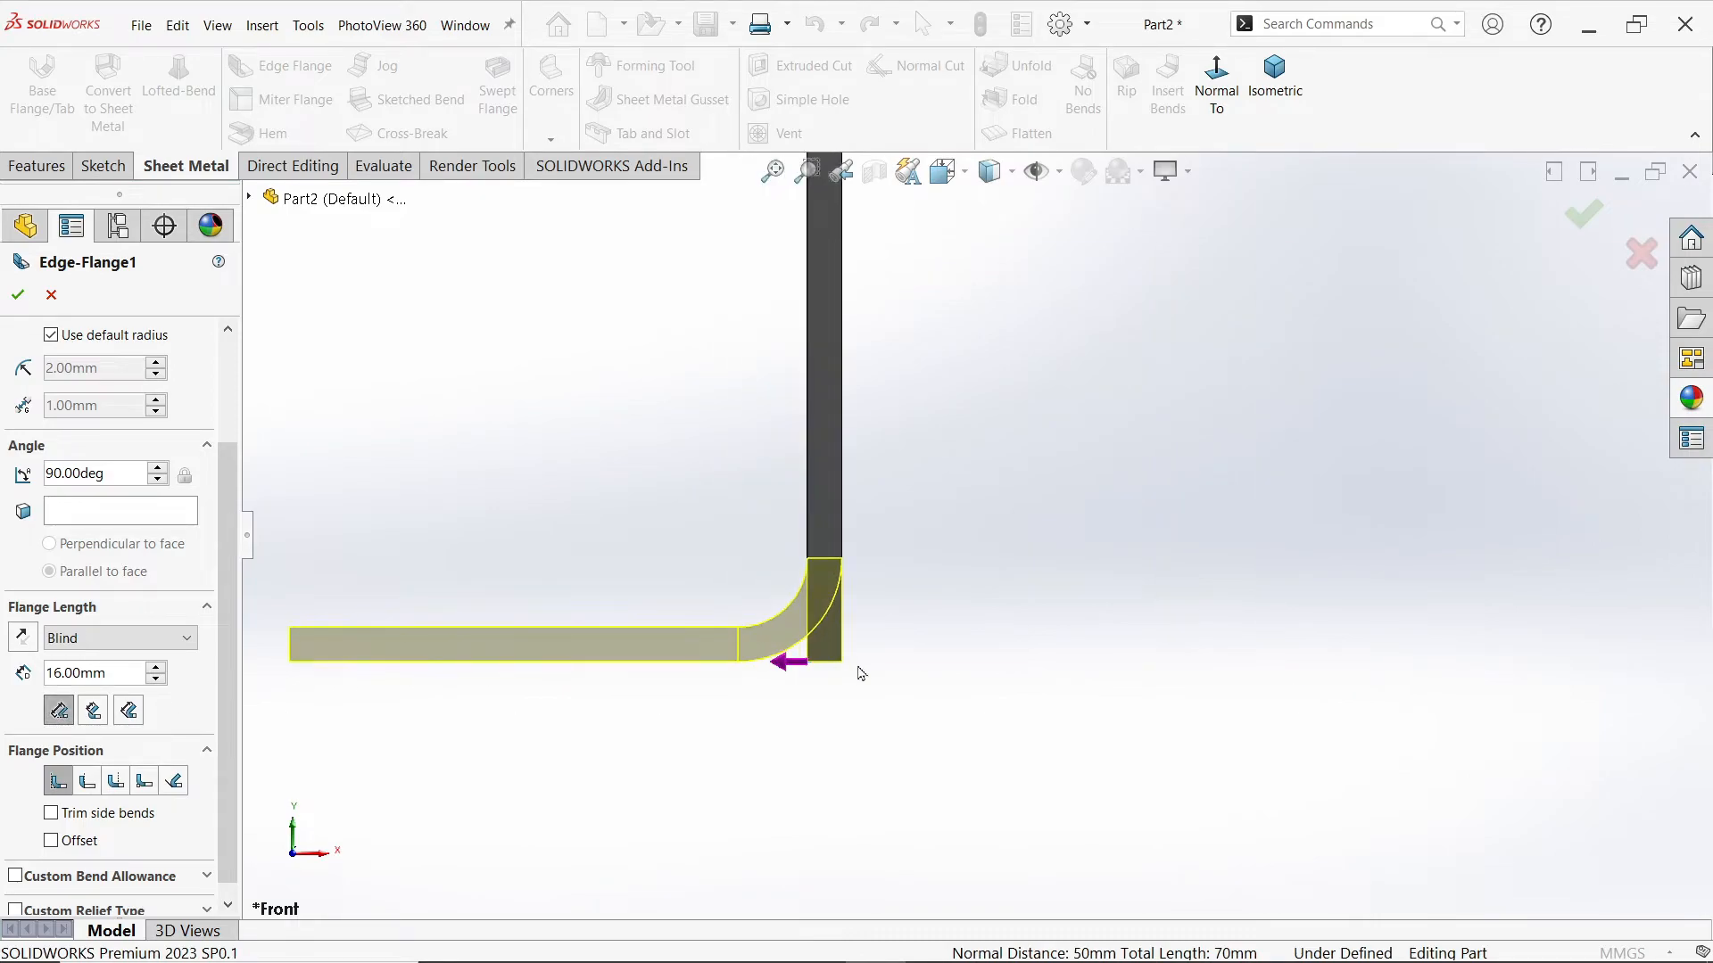
scroll(846, 667, up, 1)
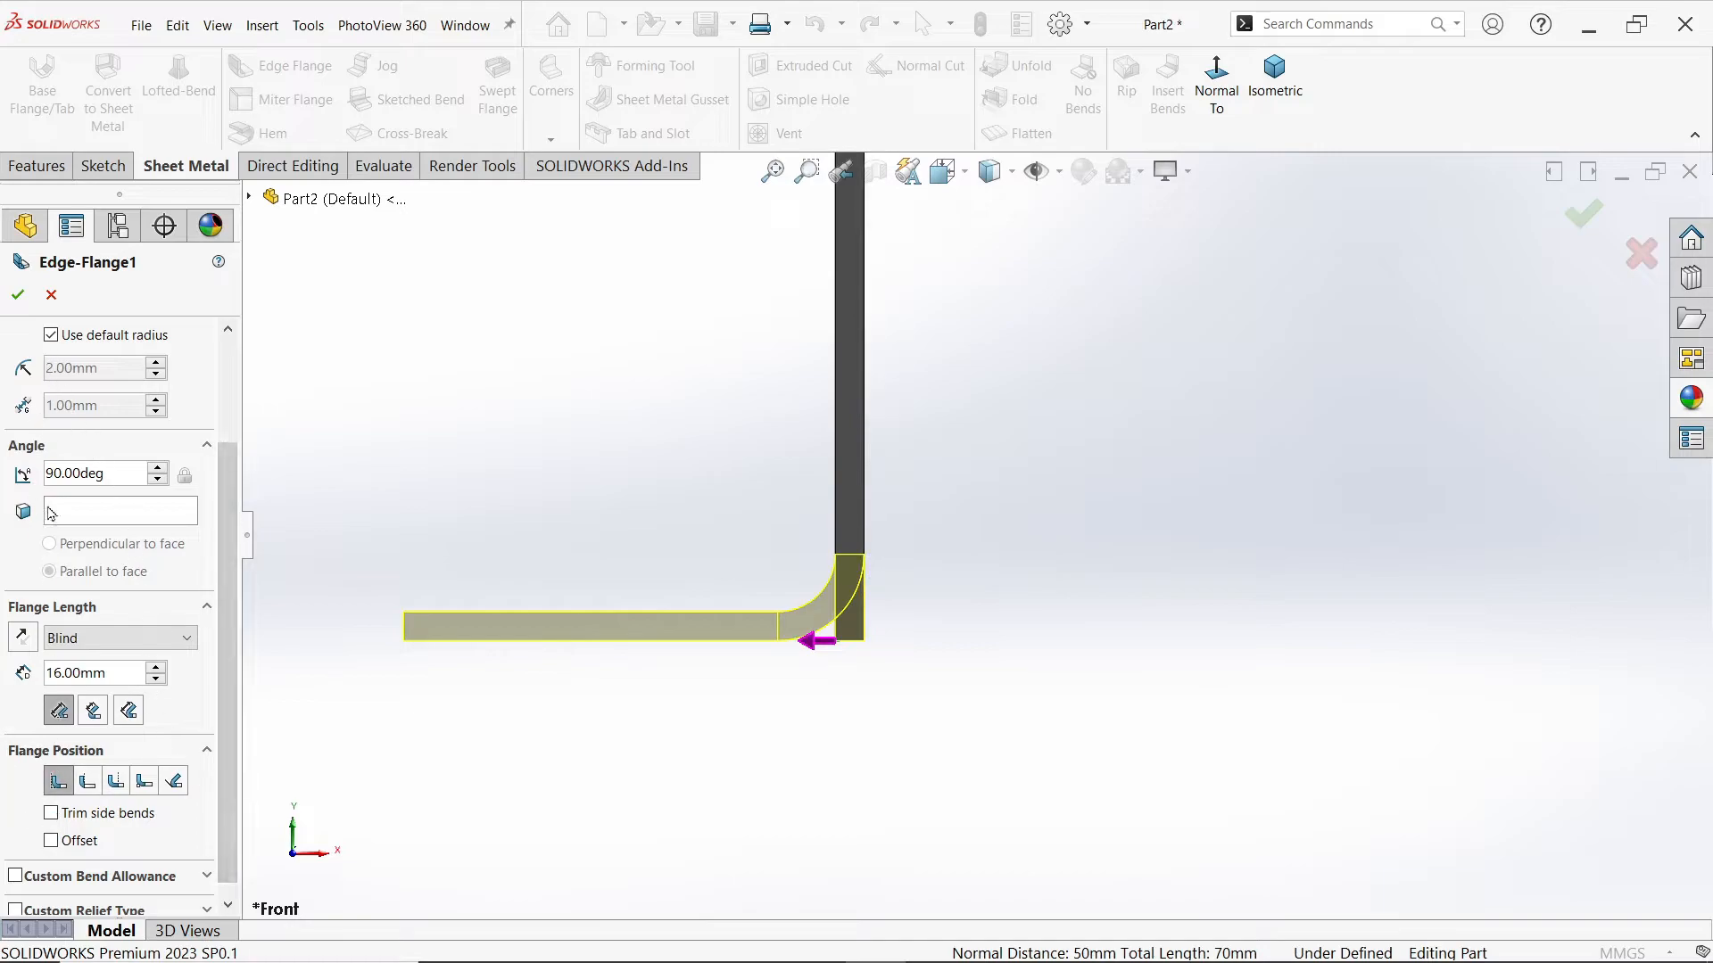
click(18, 294)
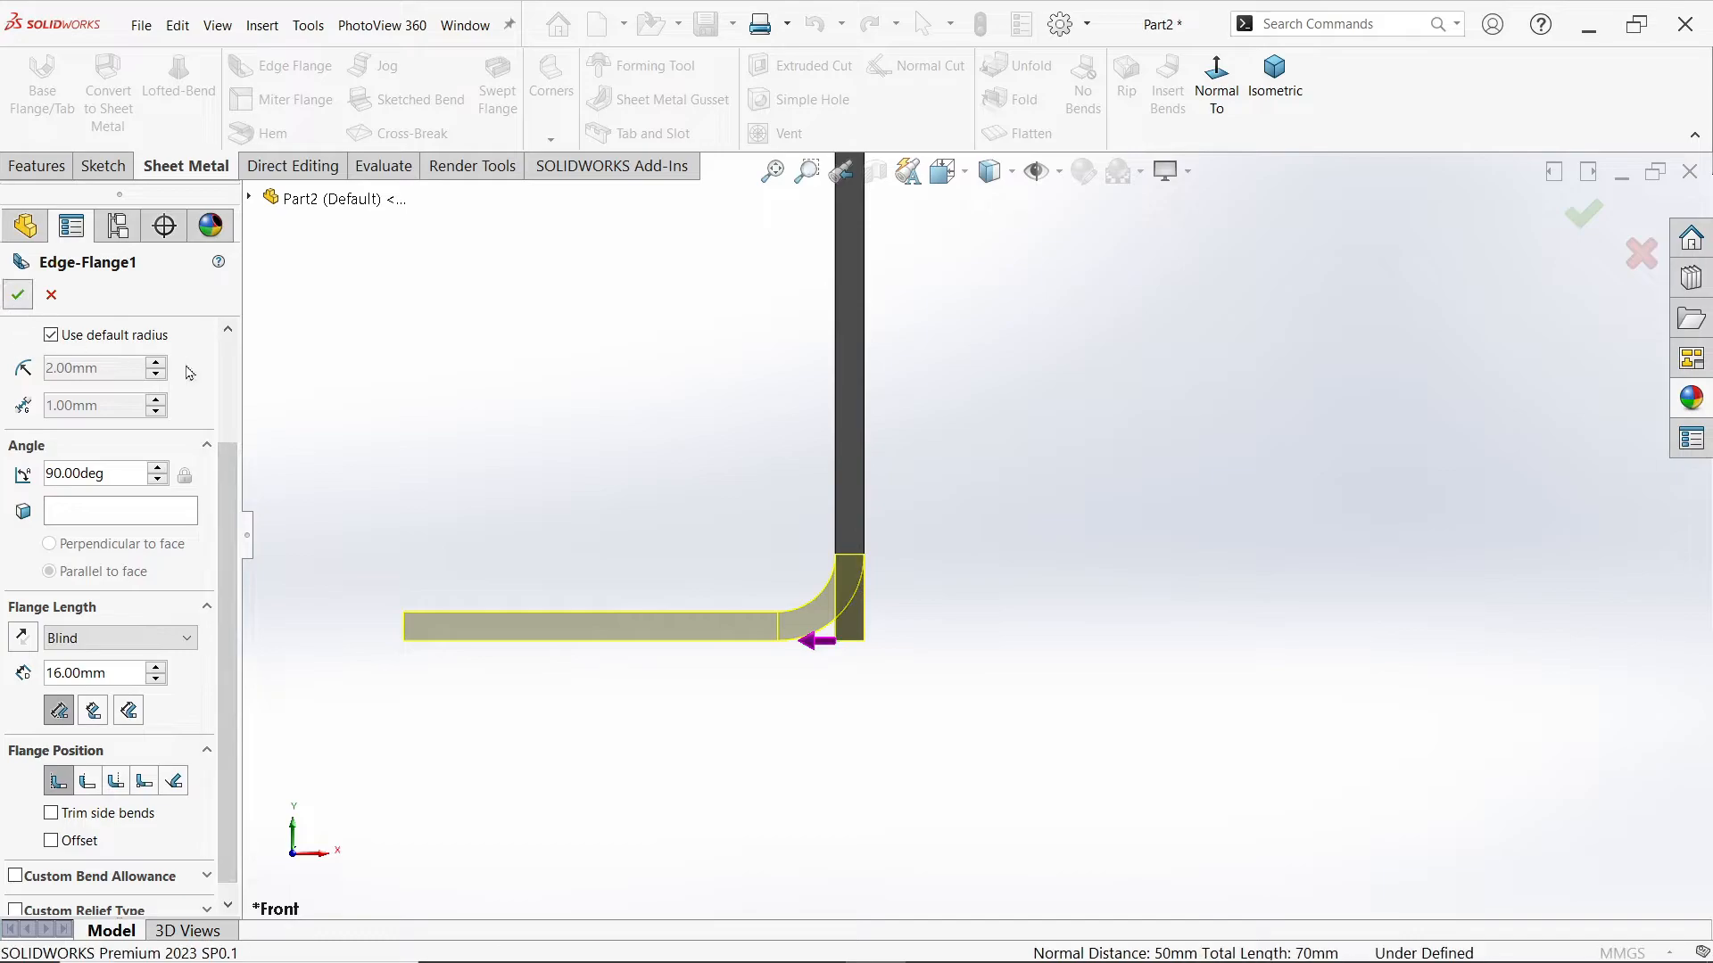
click(1275, 76)
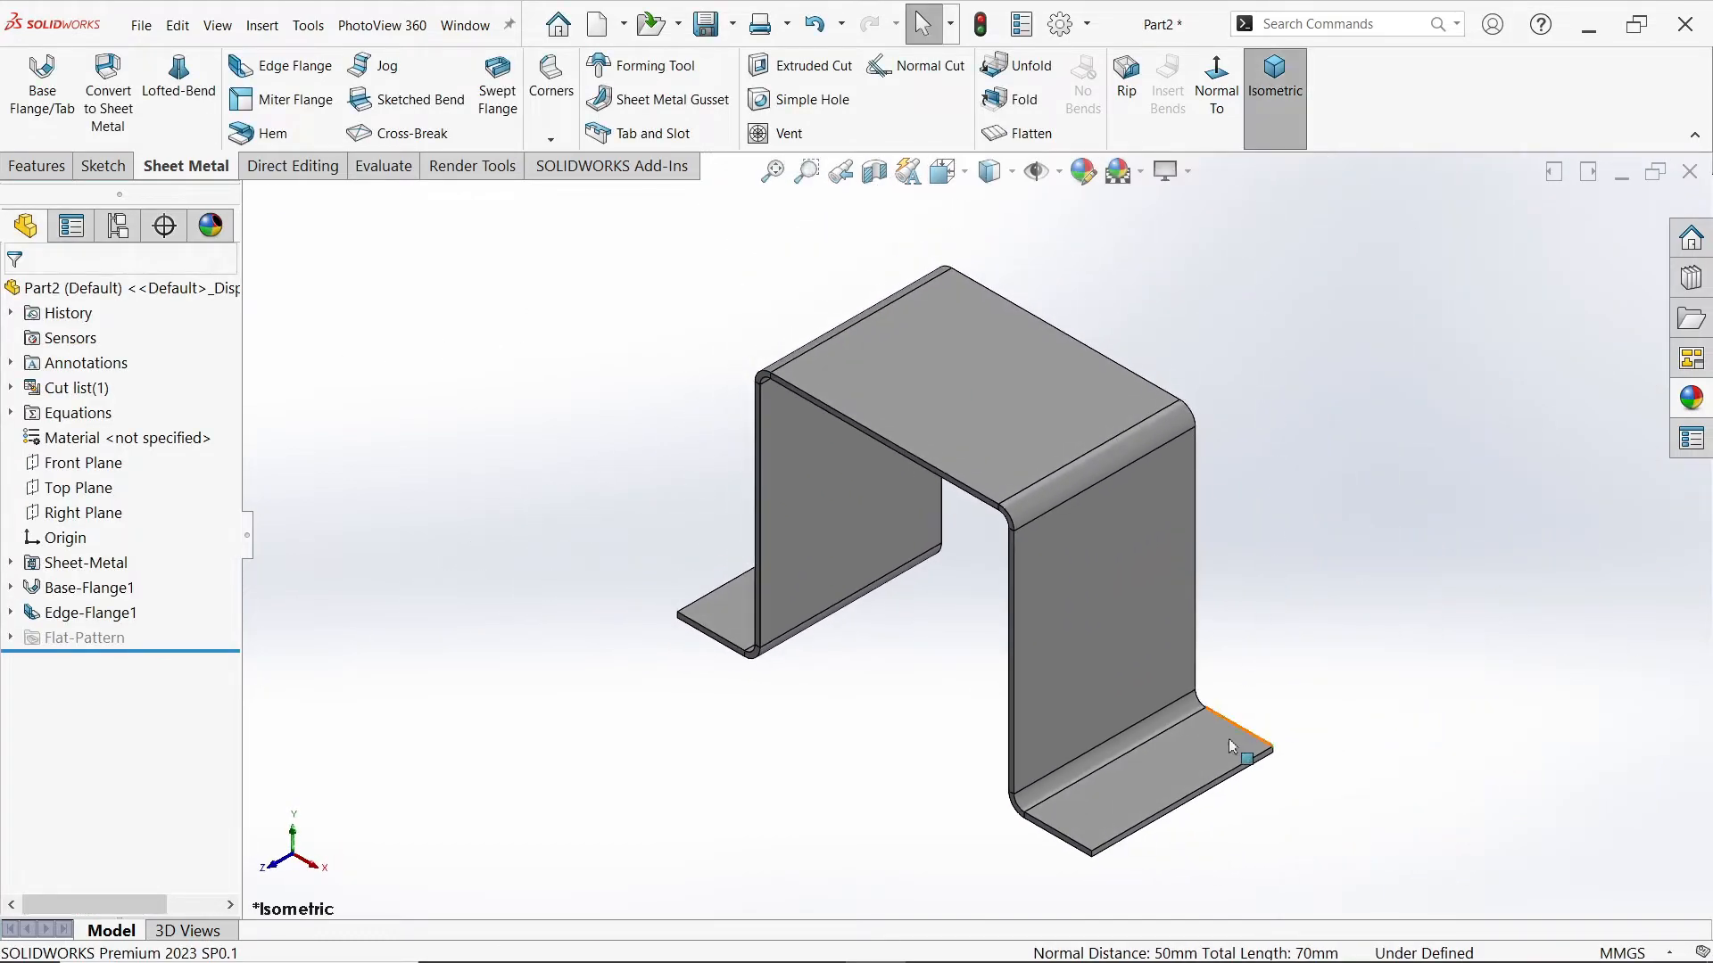
Step: On the right foot's top face, sketch a closed tab outward from its outer edge, about 10 mm straight with a tangent end arc of about 5 mm radius
click(1160, 785)
click(1236, 724)
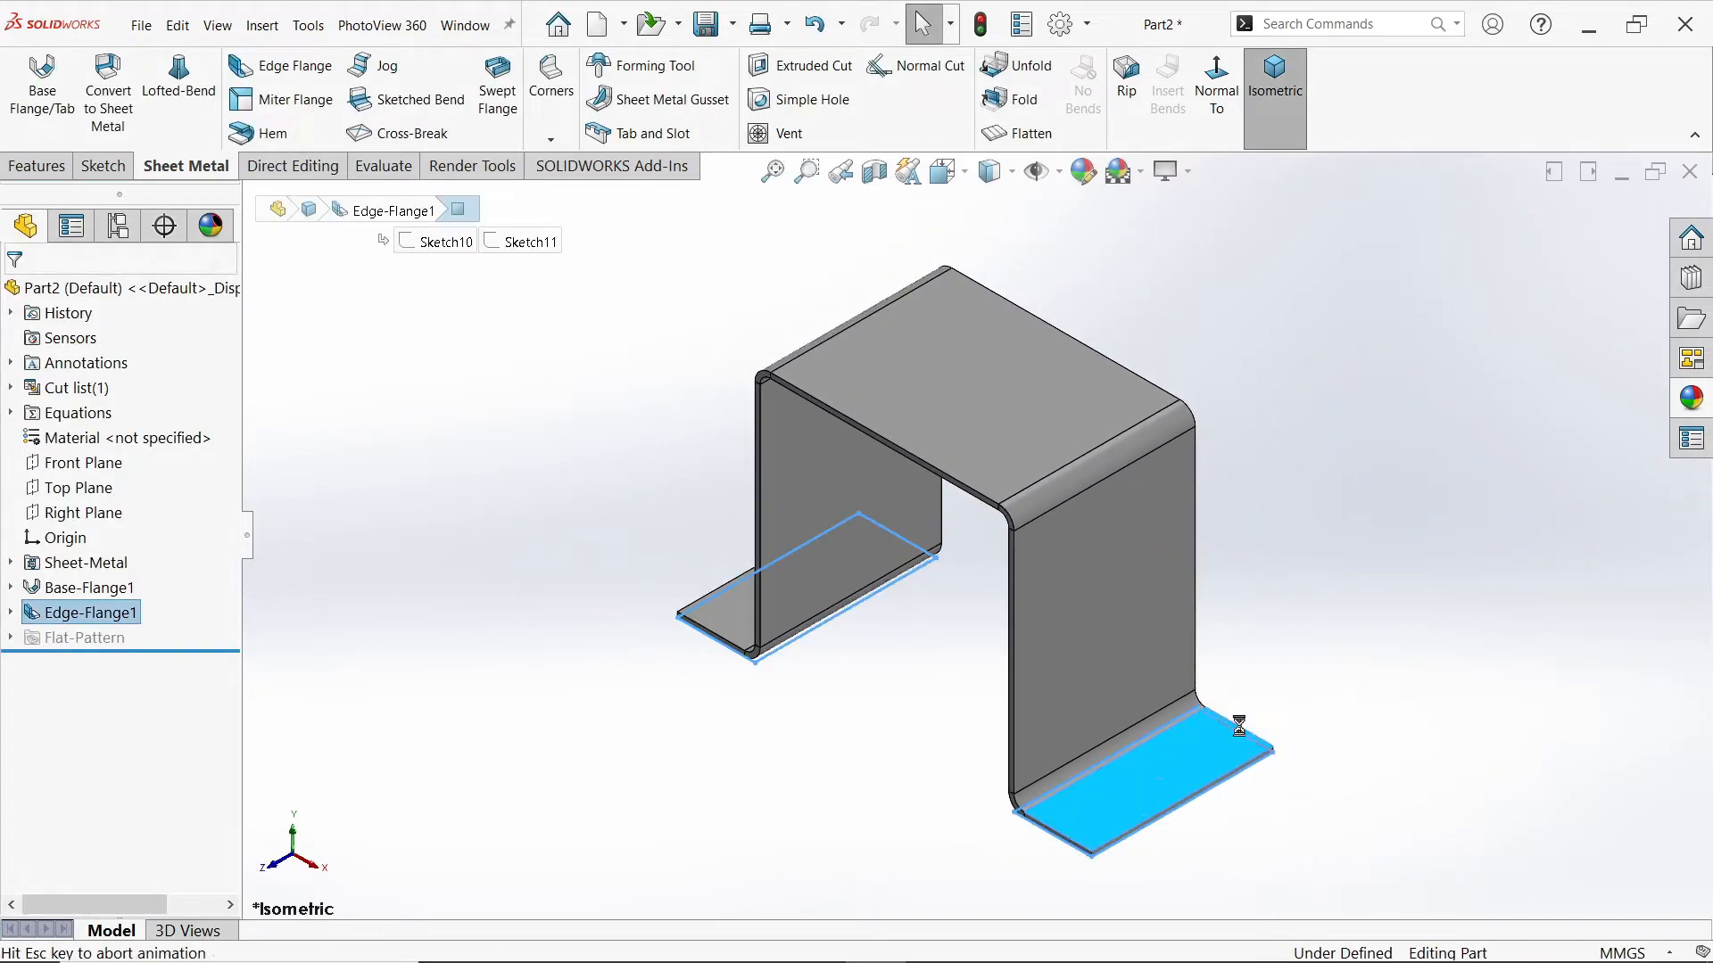
key(l)
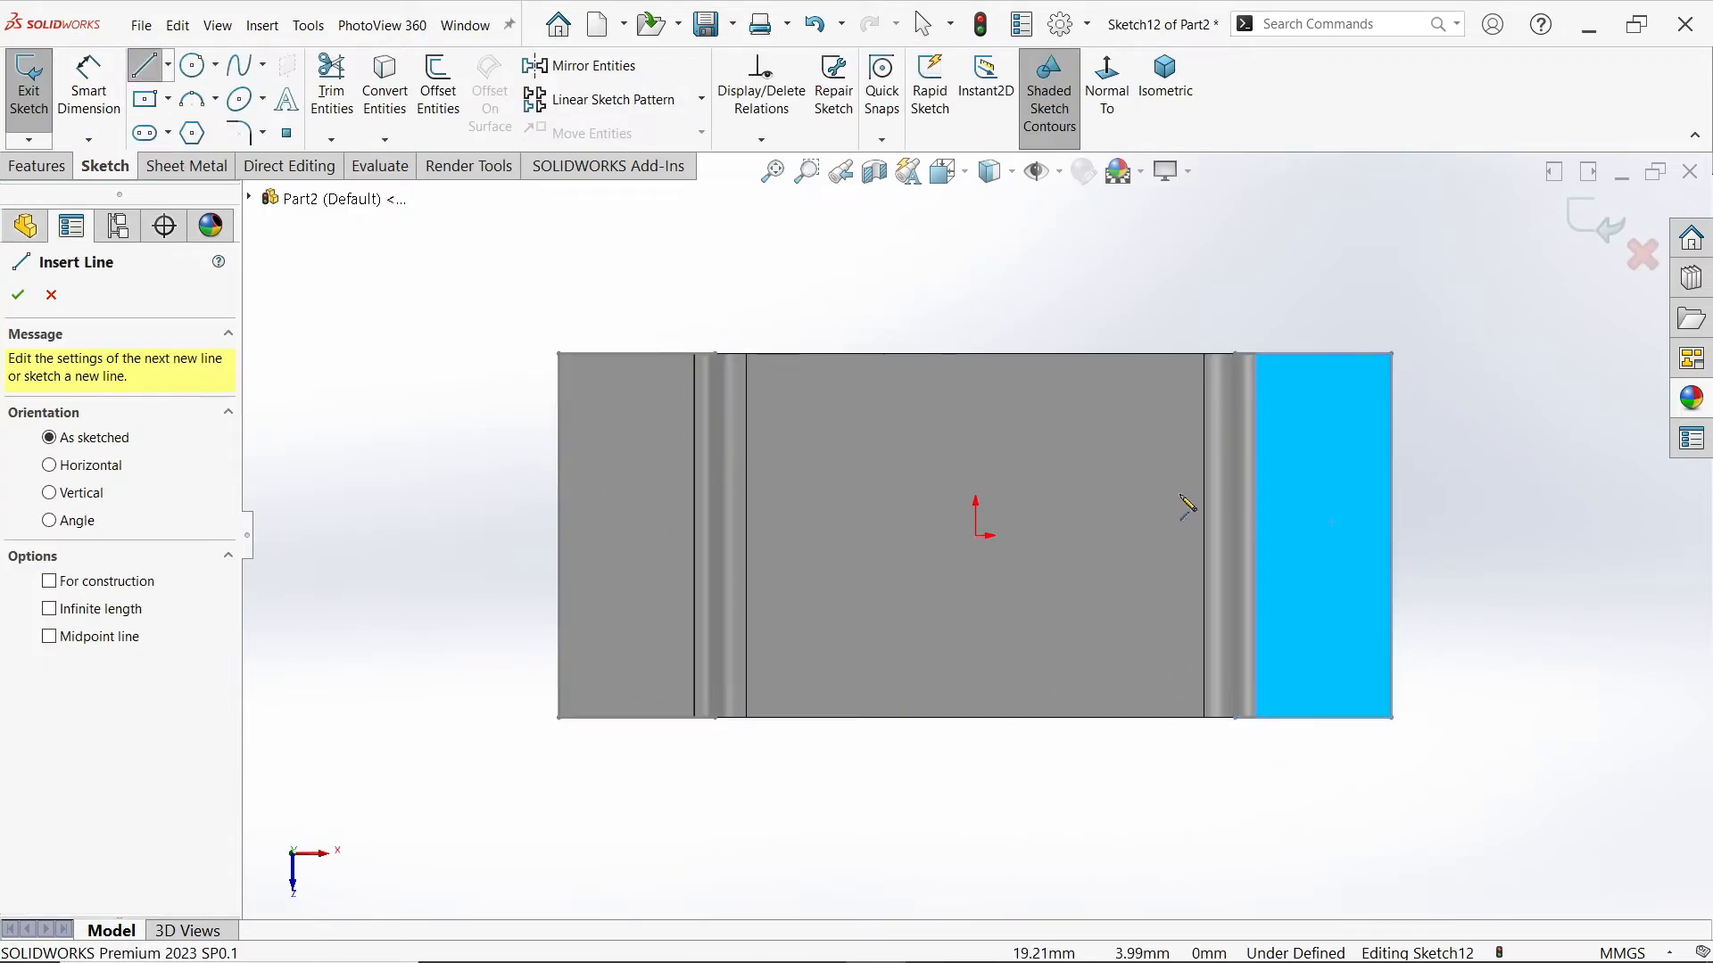
scroll(1399, 508, down, 1)
click(1383, 469)
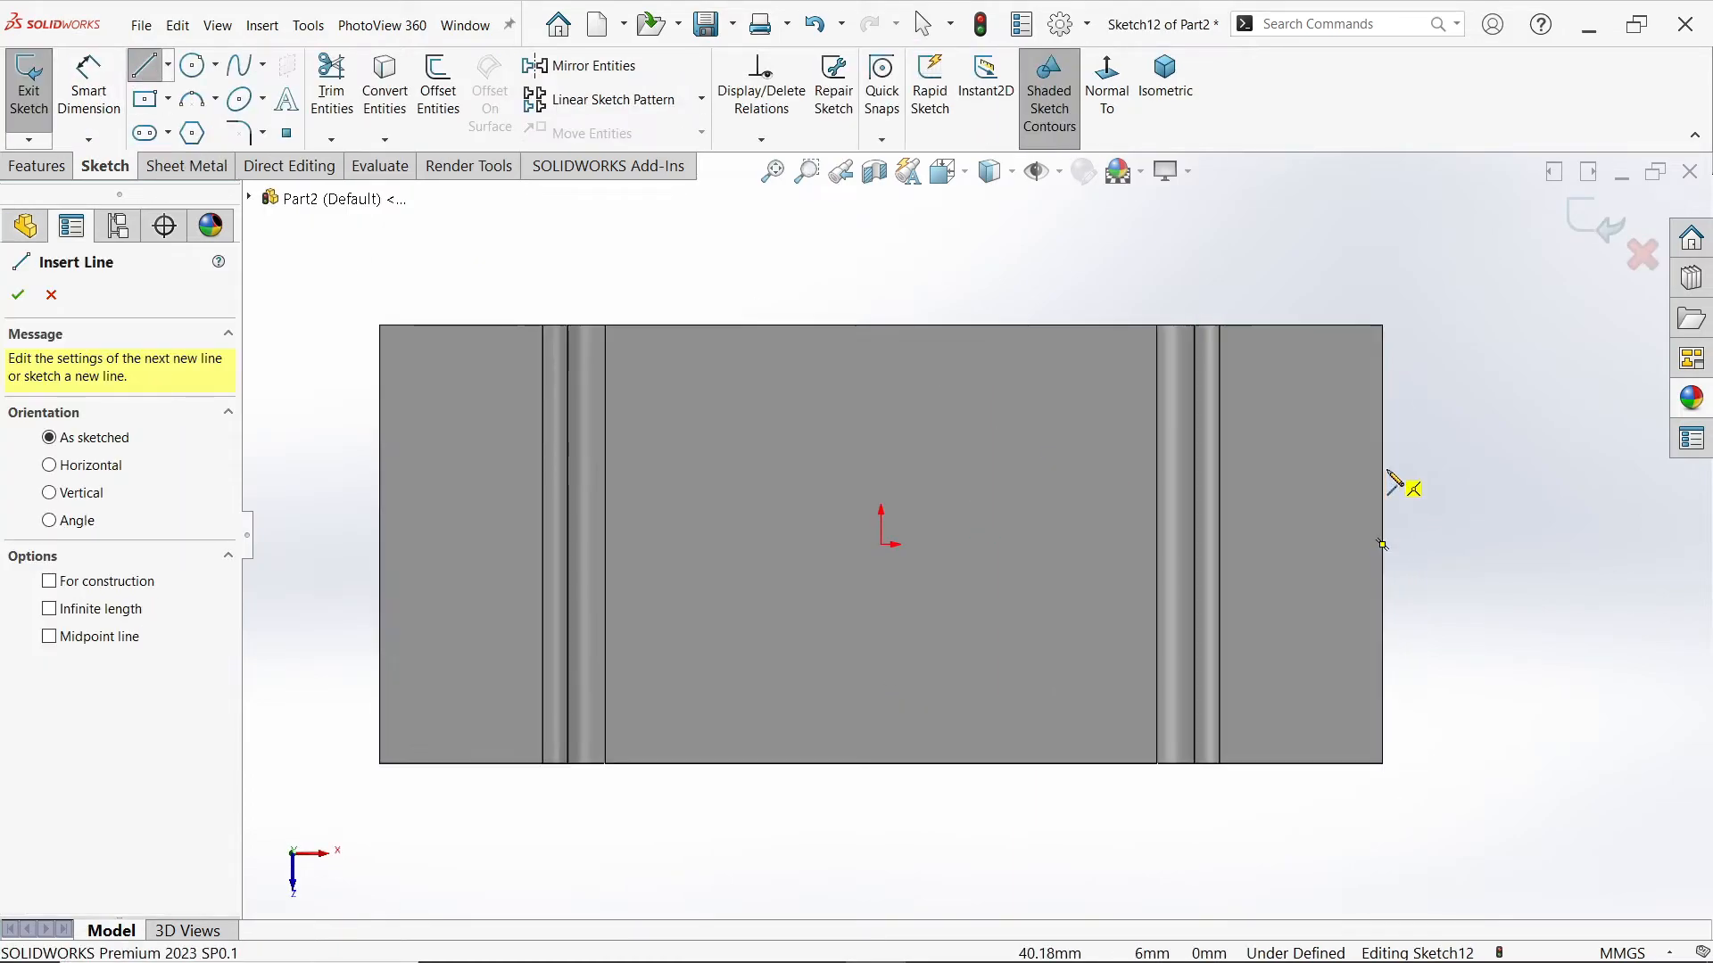
click(1508, 468)
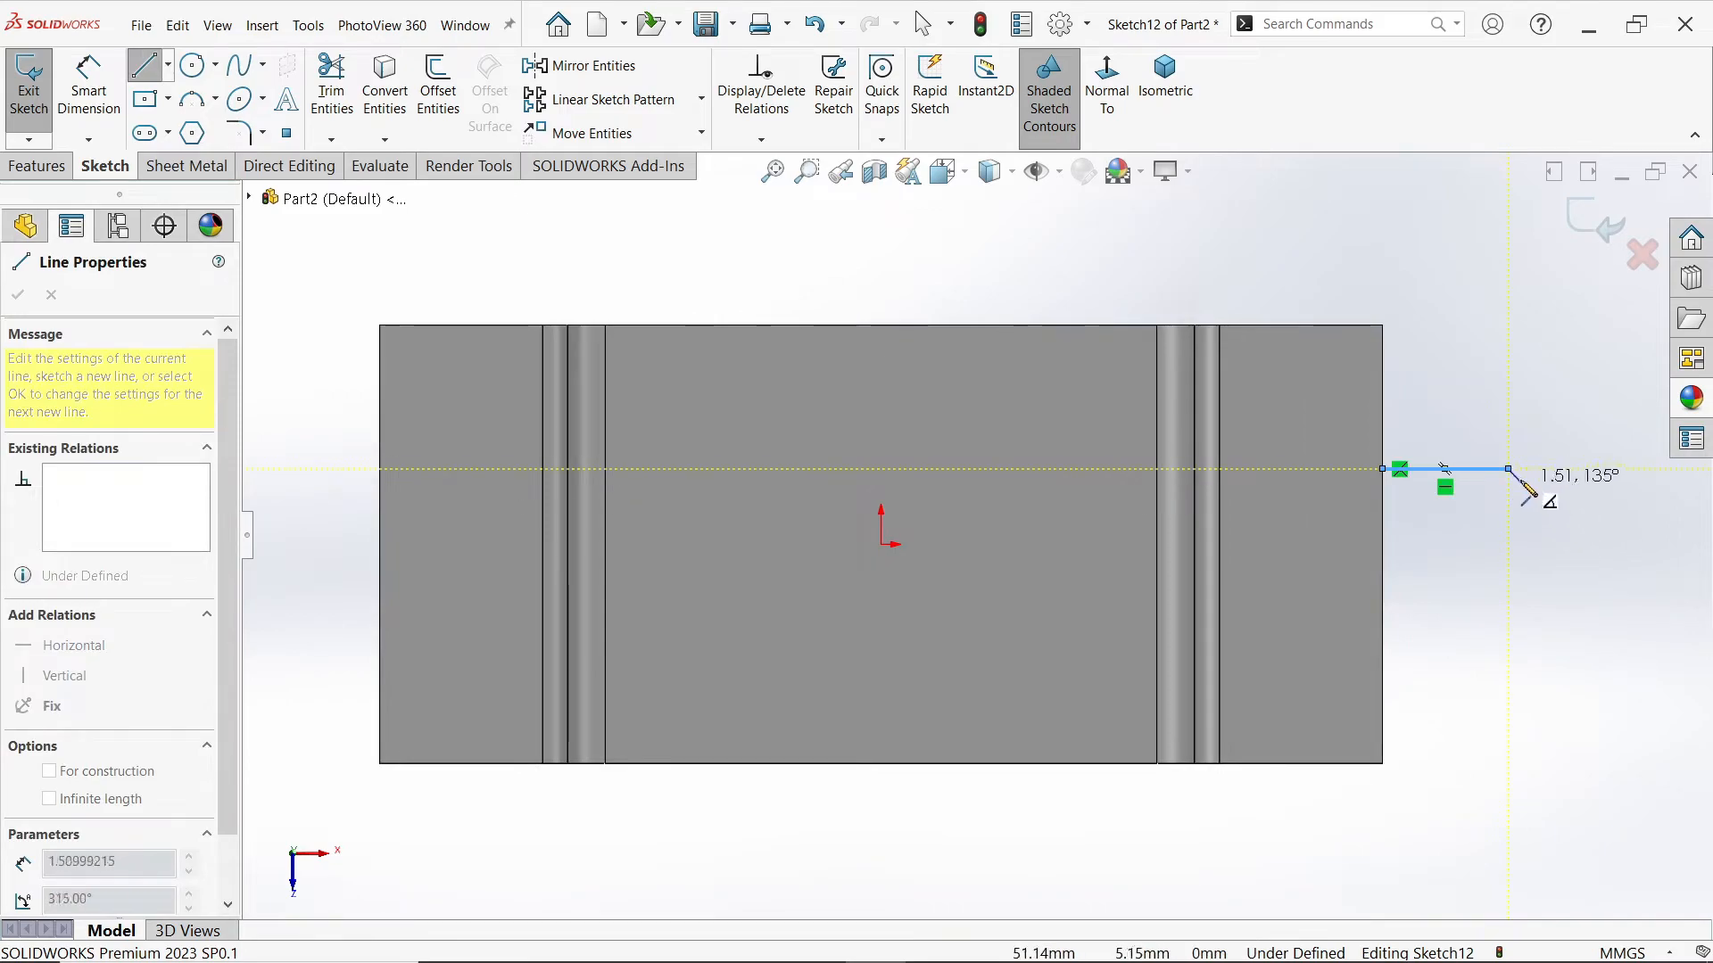
click(1507, 592)
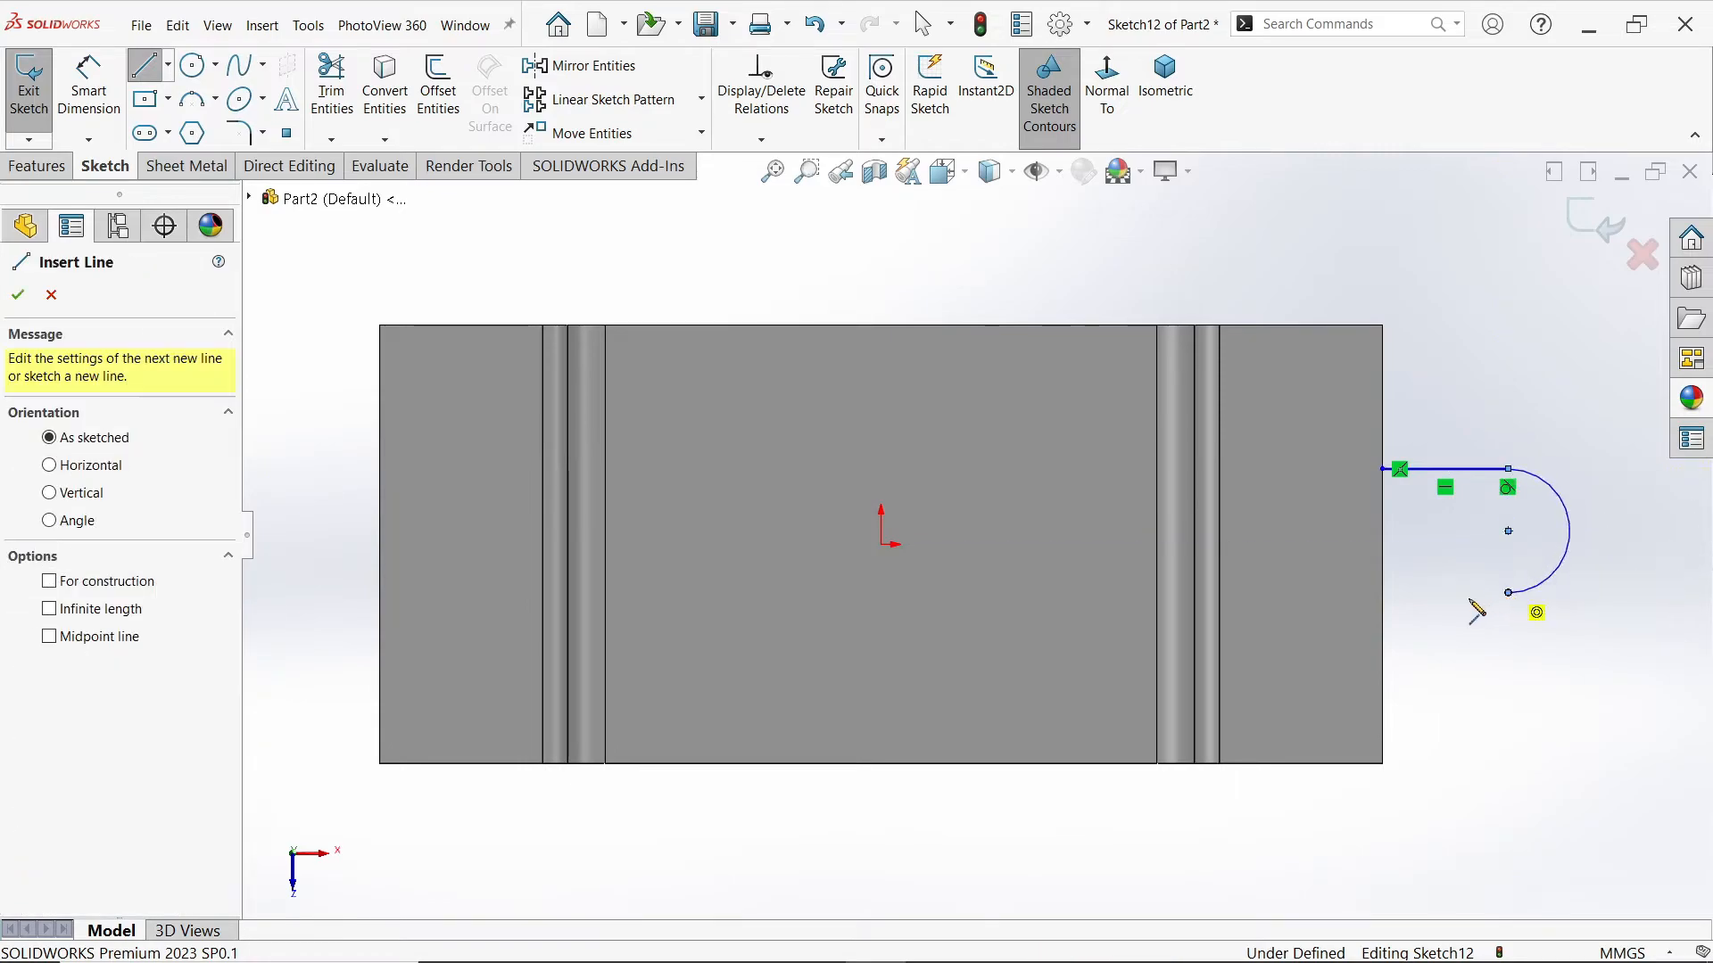
click(1382, 592)
click(1383, 468)
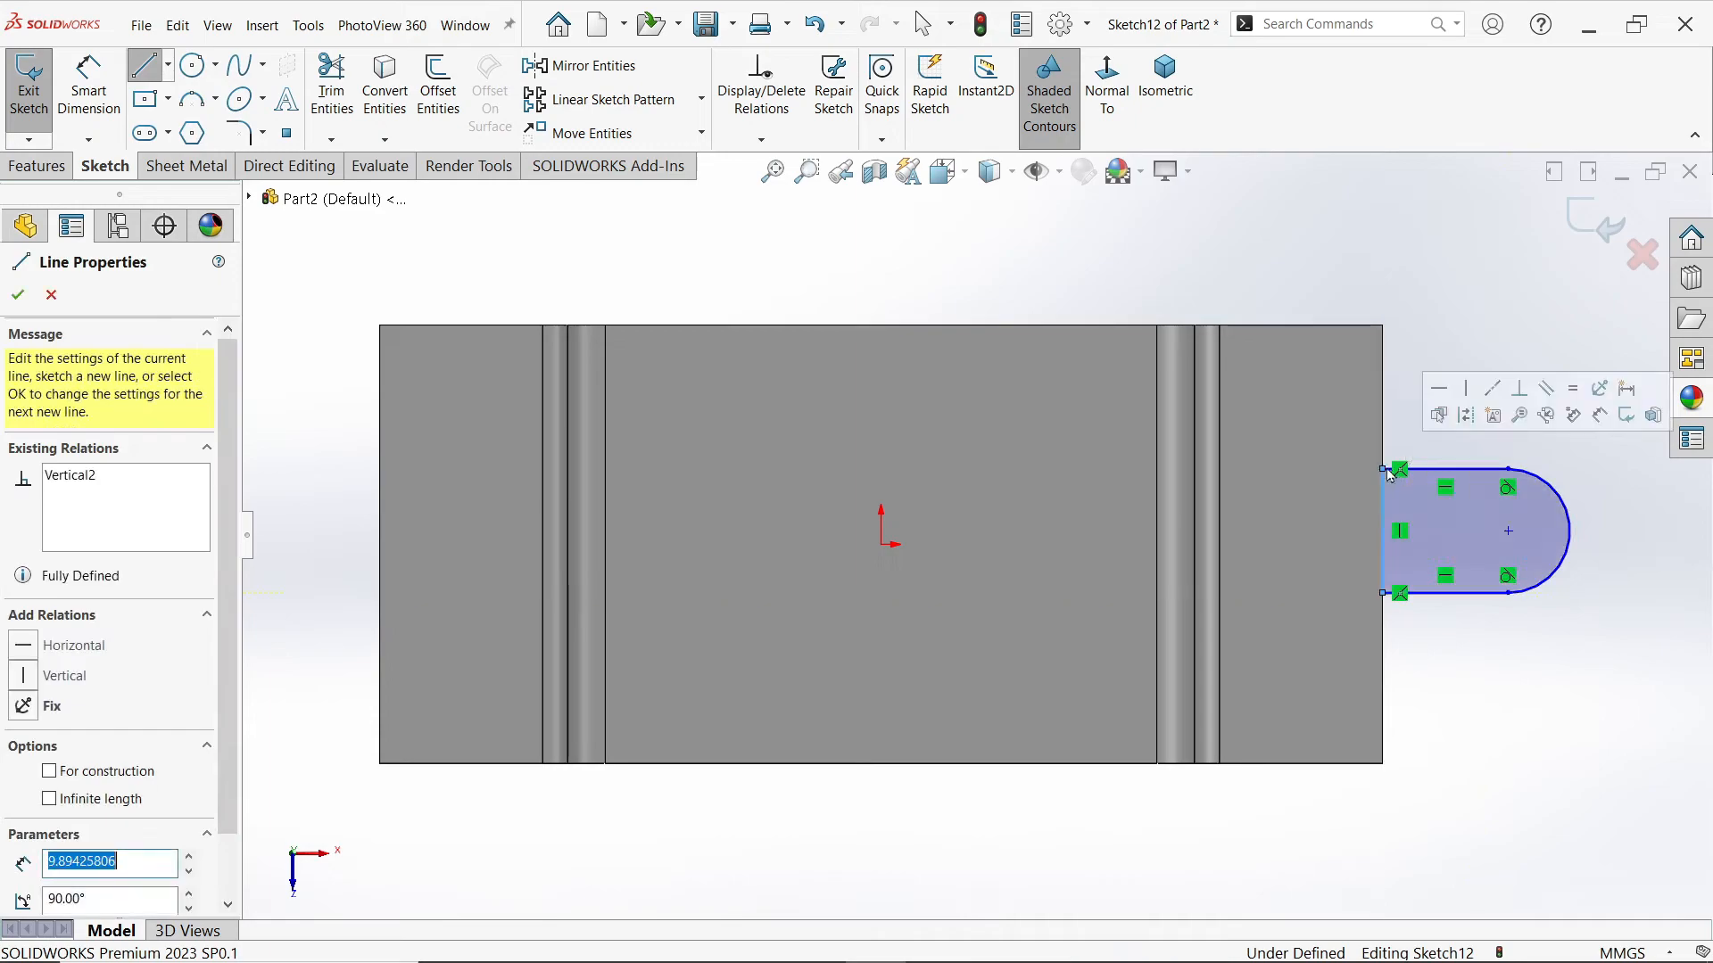
right_click(1424, 310)
click(1425, 310)
Step: Align the tab's arc centre horizontally with the sketch origin
scroll(1503, 500, down, 2)
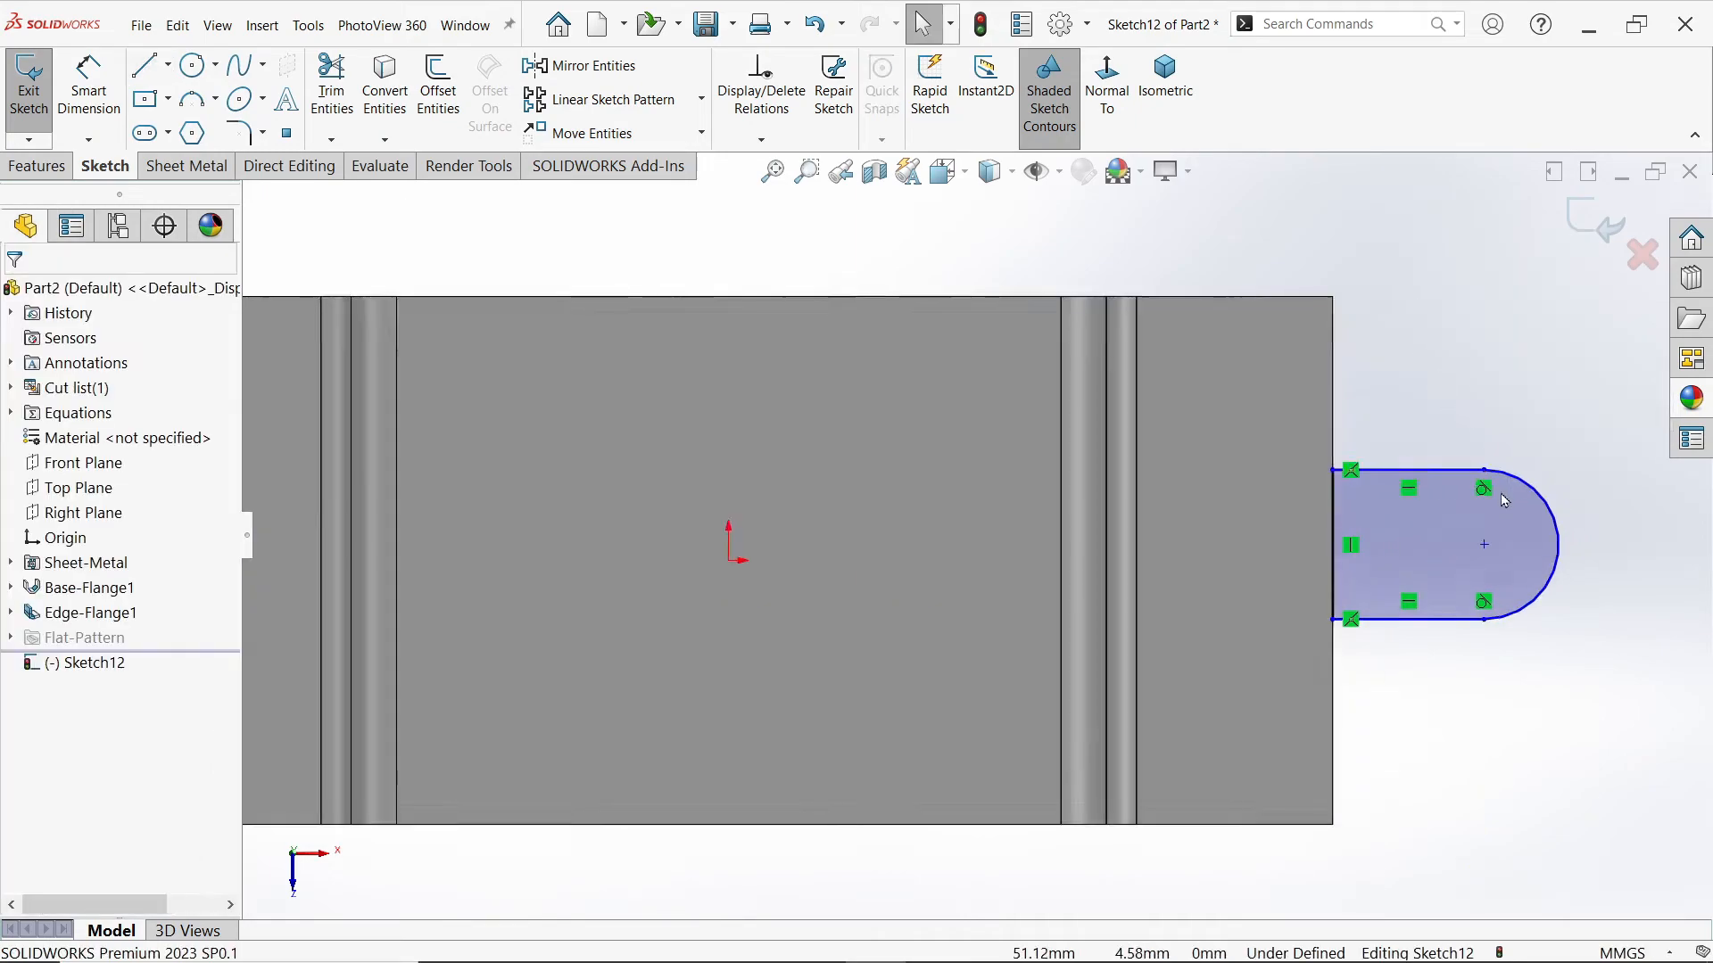
scroll(1008, 557, up, 1)
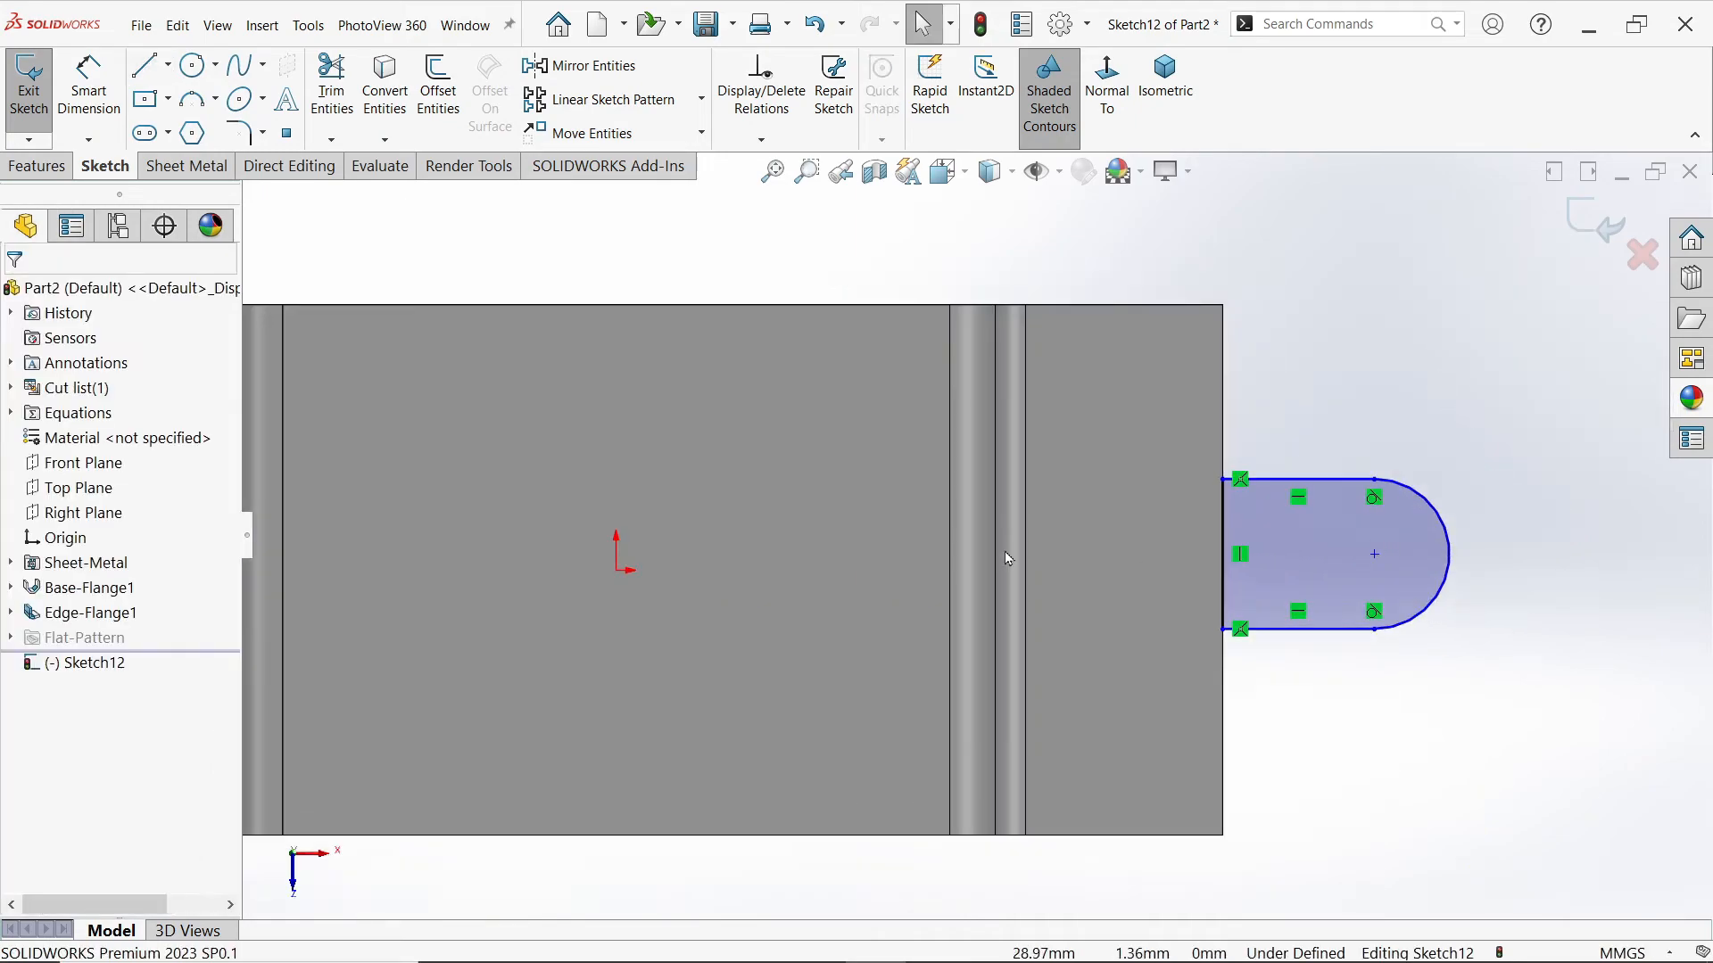
click(618, 569)
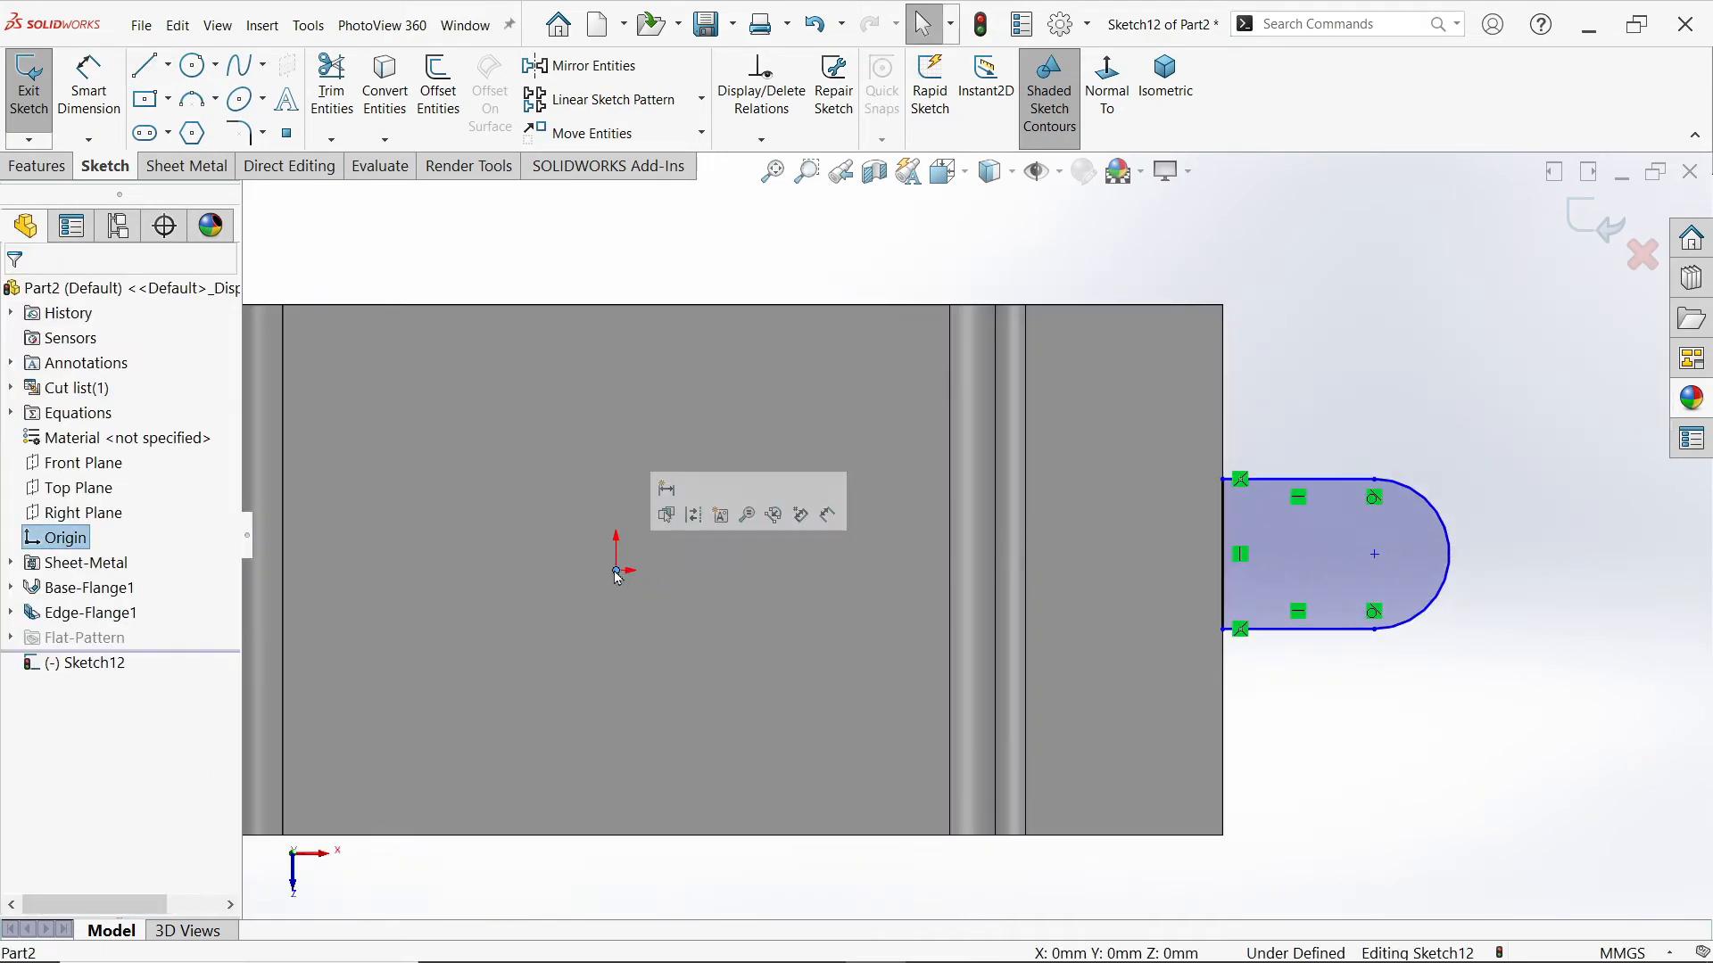
ctrl+click(1377, 557)
click(1433, 482)
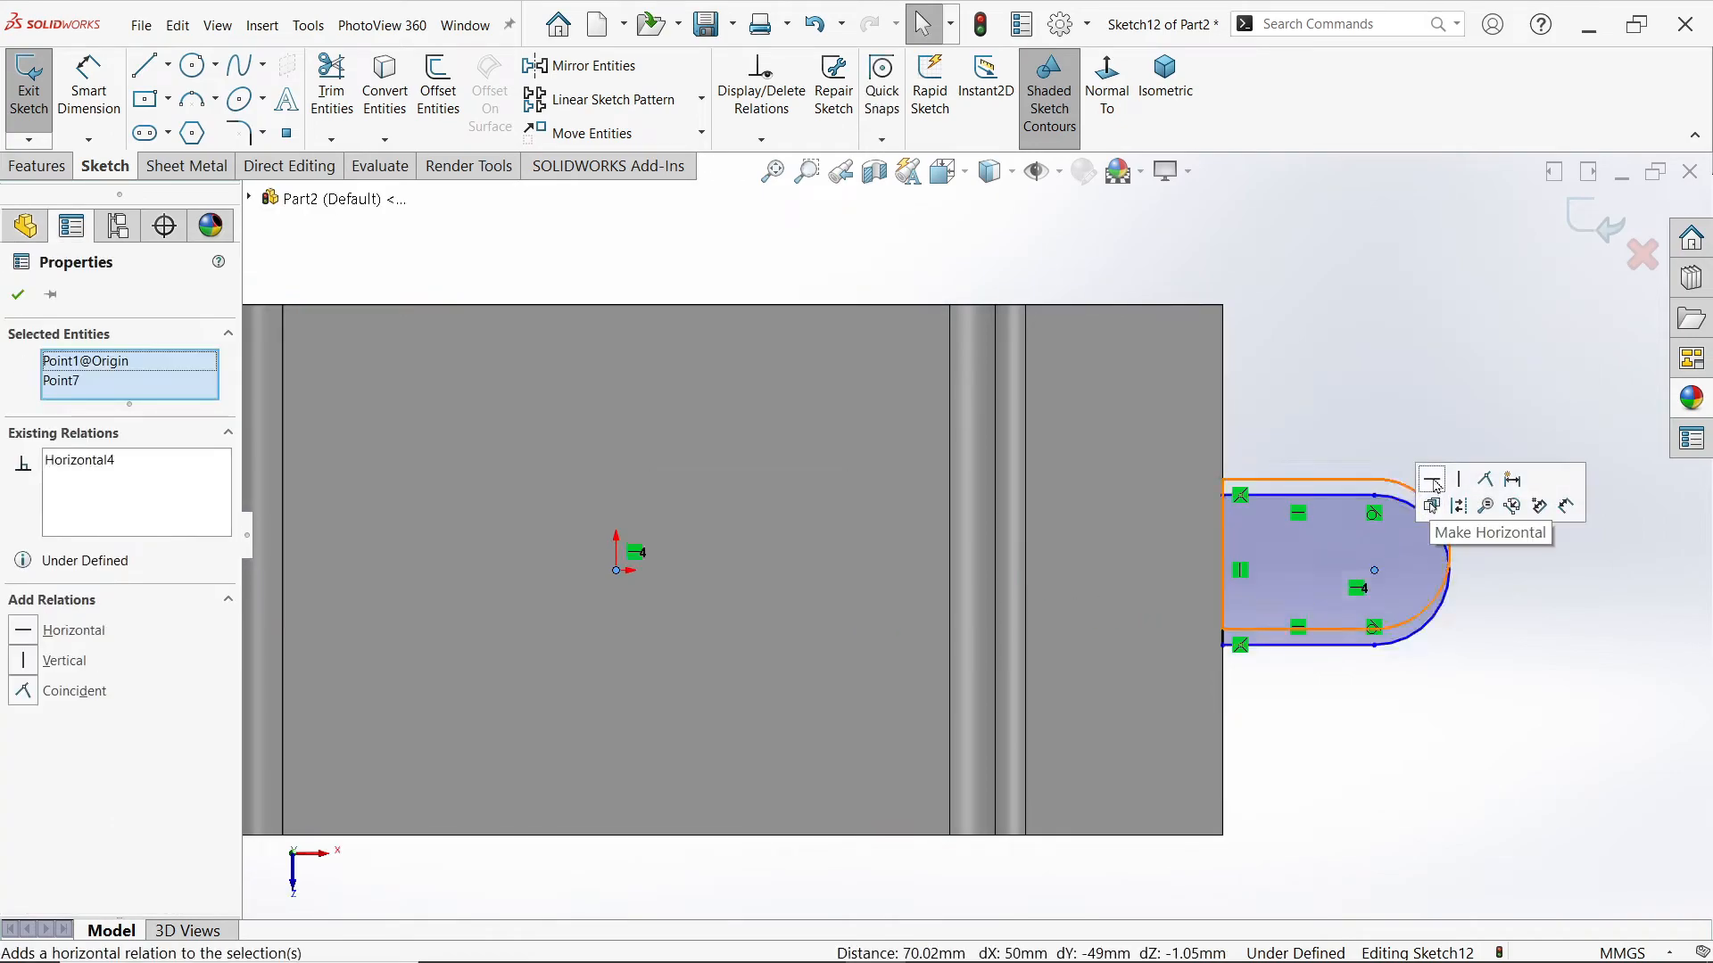
Step: Dimension the tab's end arc with a radius of 5 mm
click(89, 90)
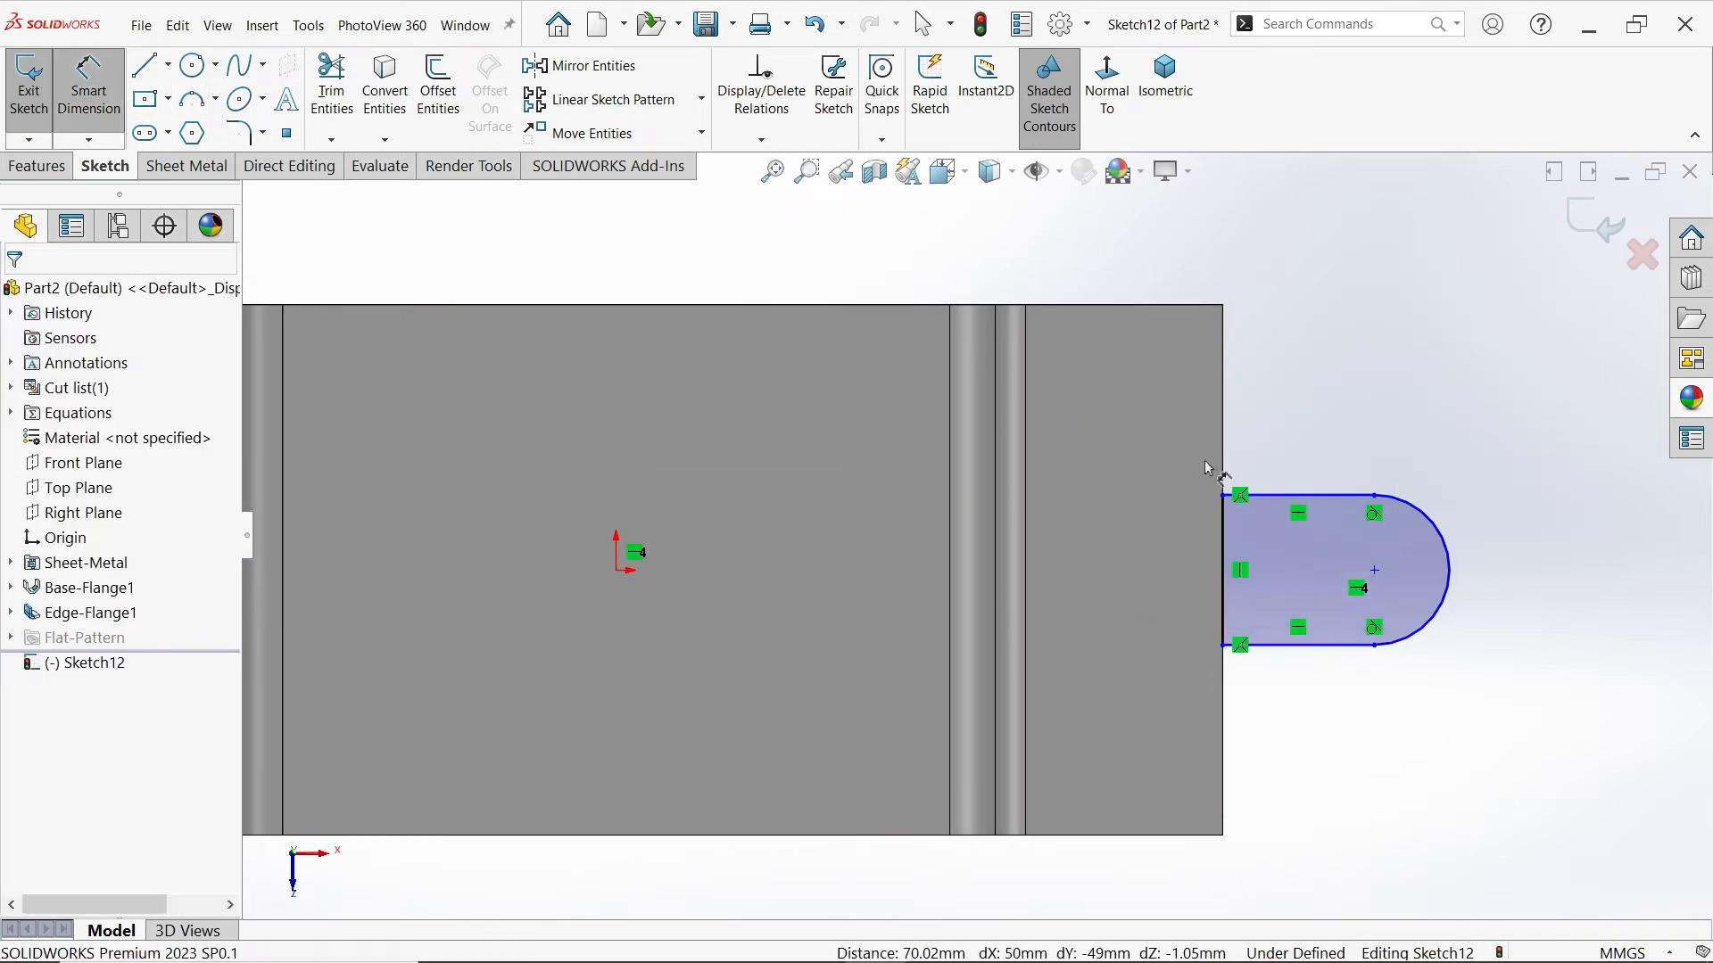
click(1454, 593)
click(1513, 471)
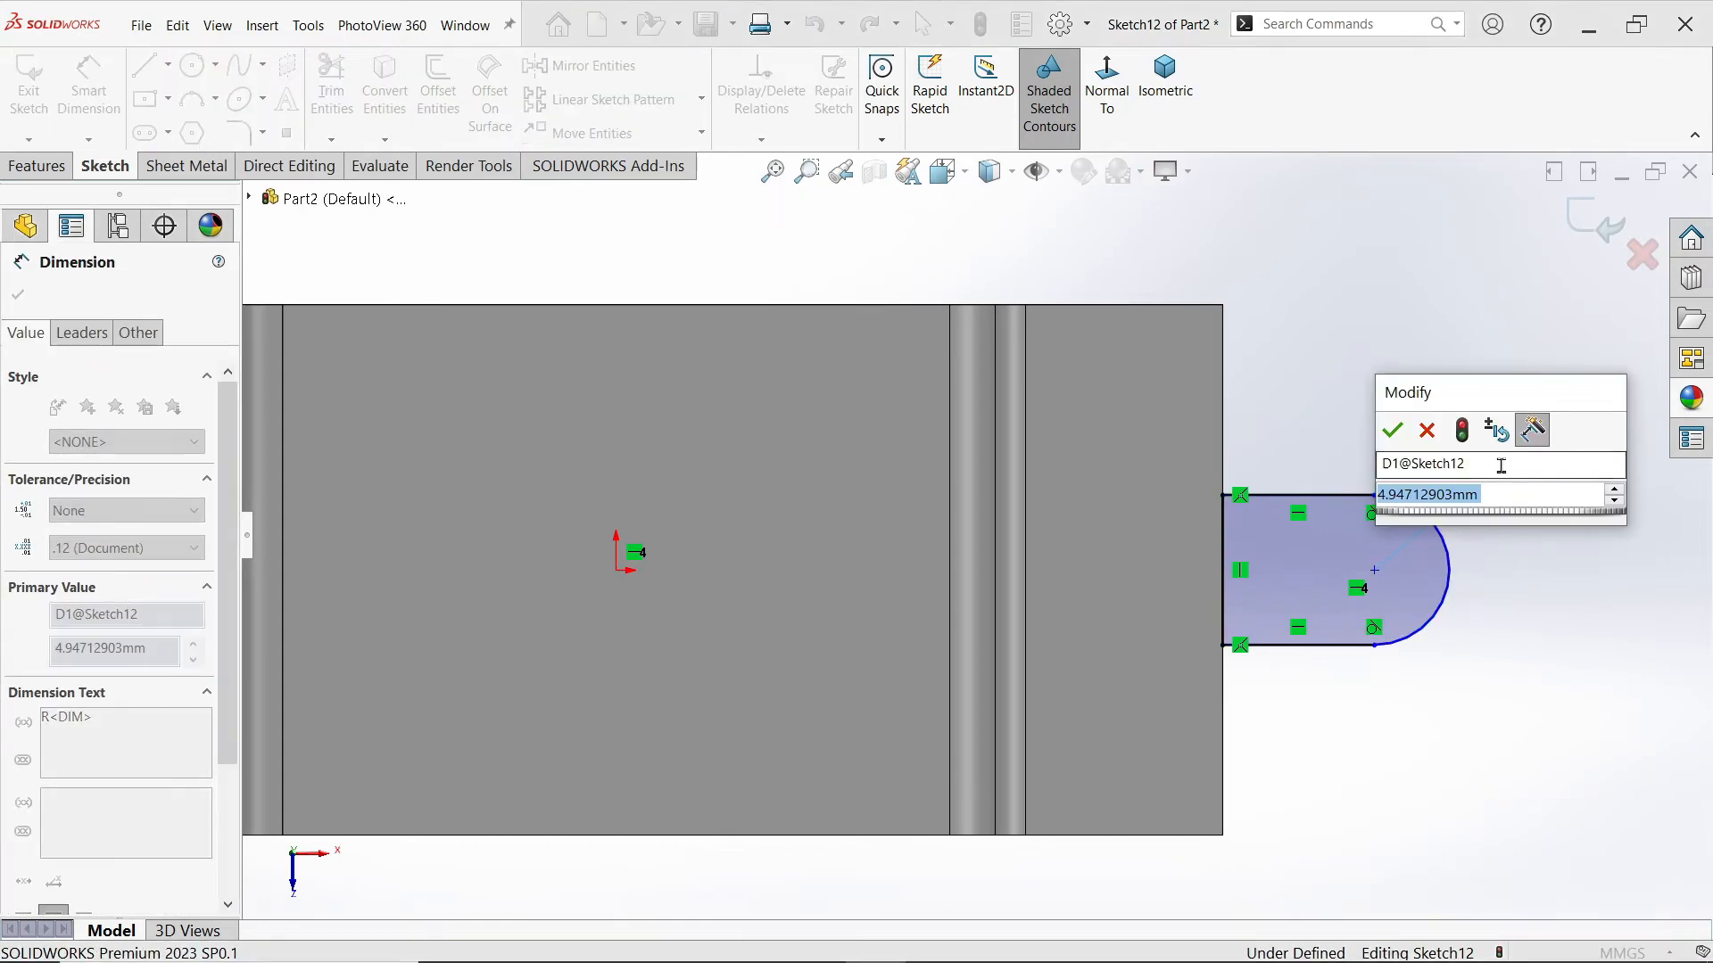
text(5)
click(1392, 430)
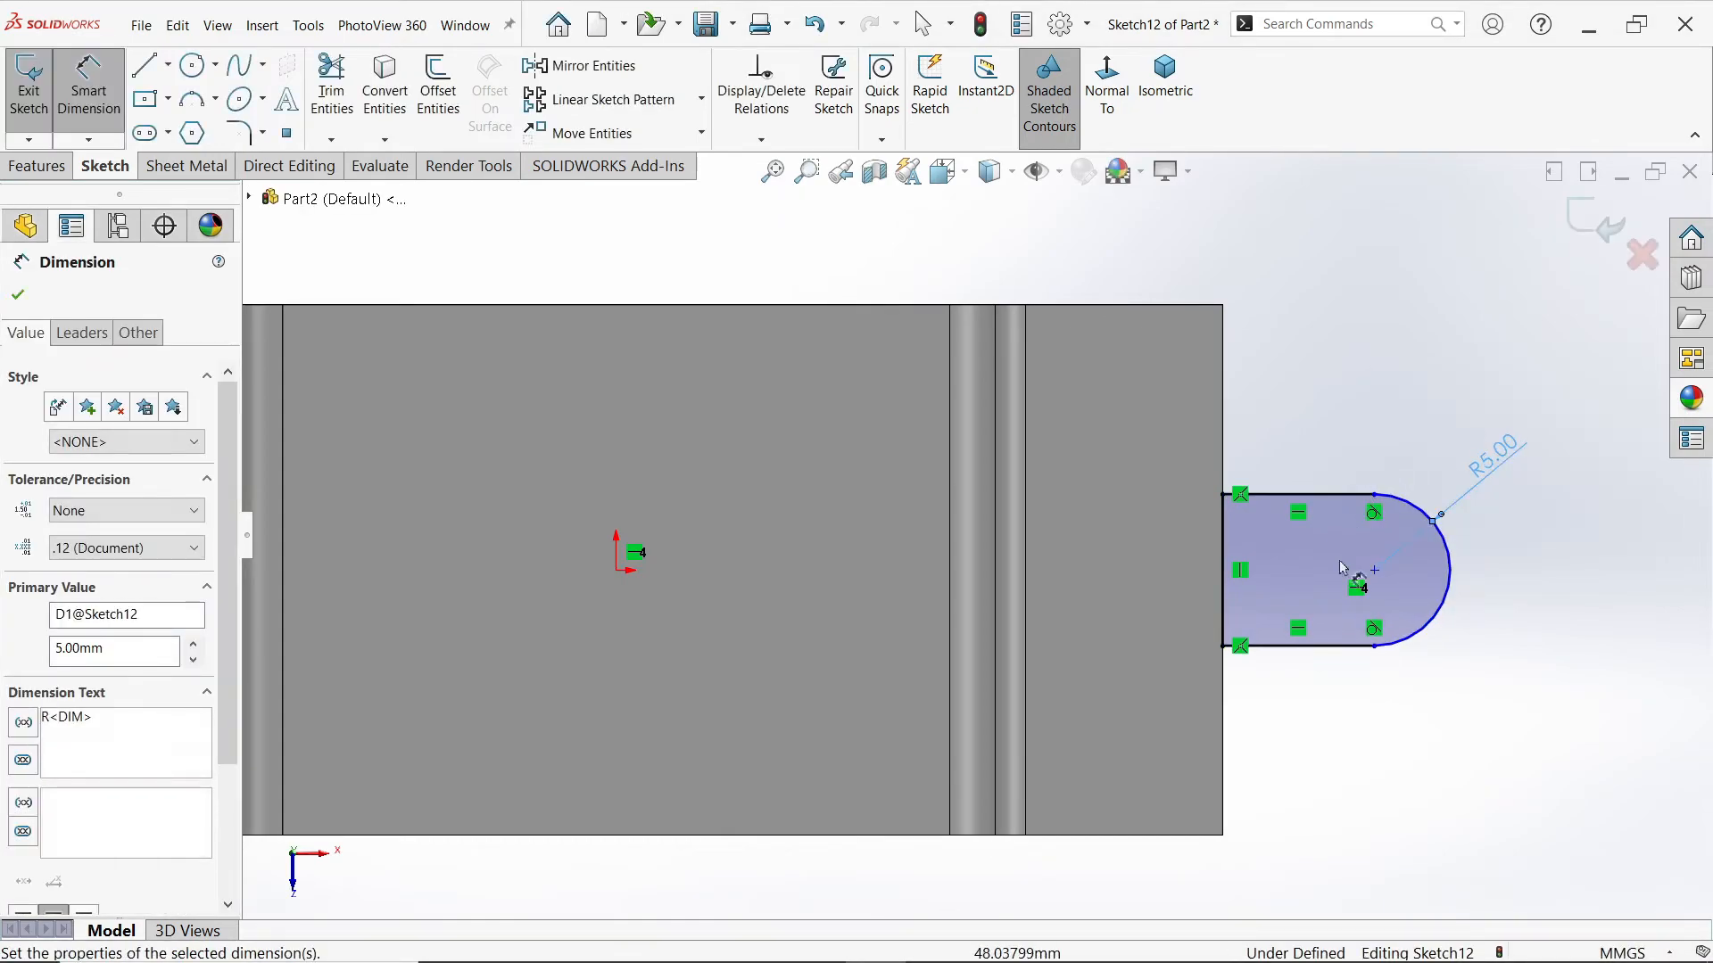
Step: Dimension the tab's straight side with a length of 10 mm
click(1342, 646)
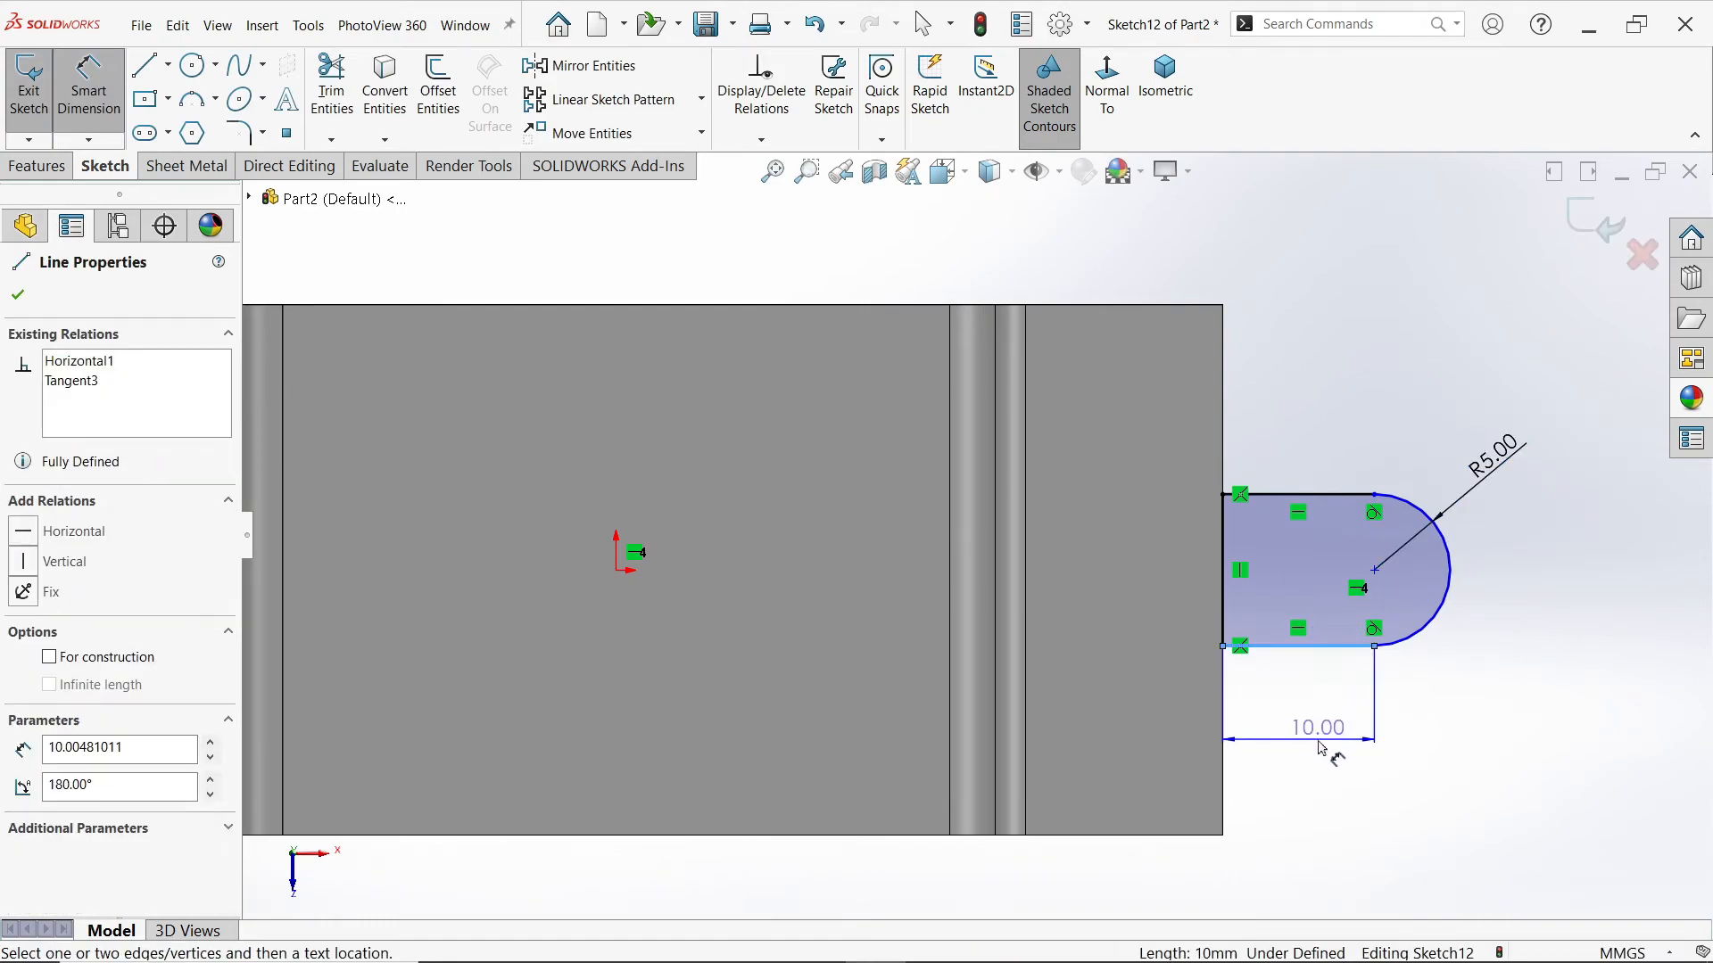
click(1317, 760)
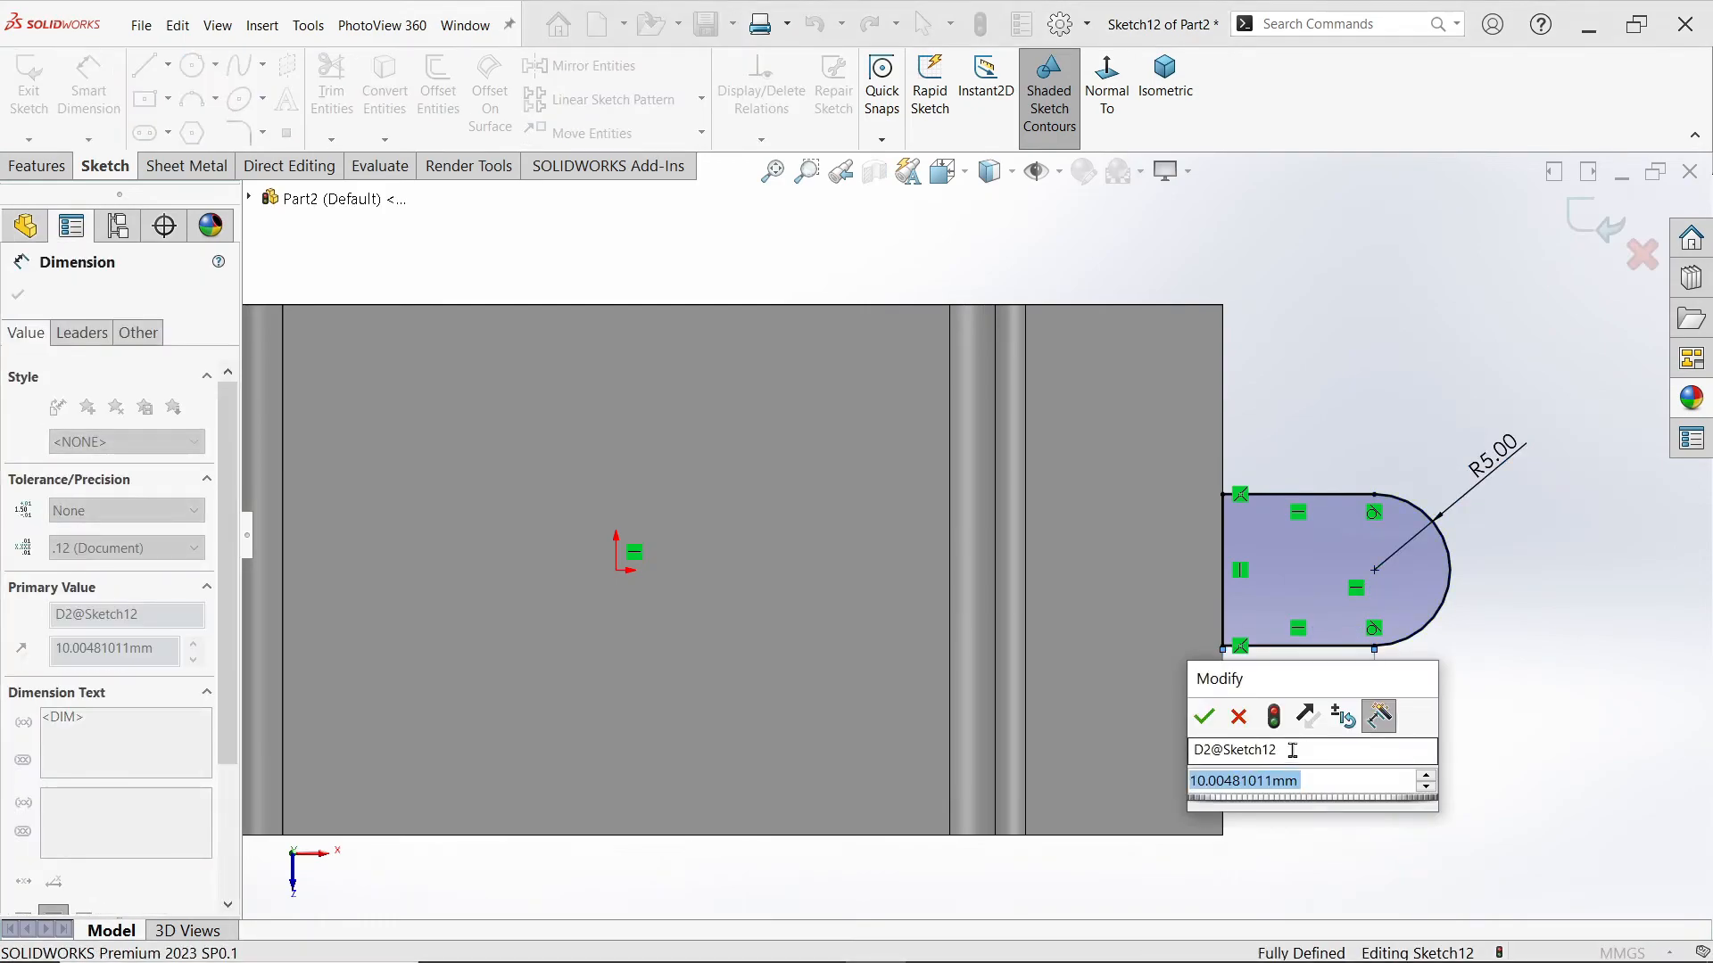
text(10)
click(1205, 718)
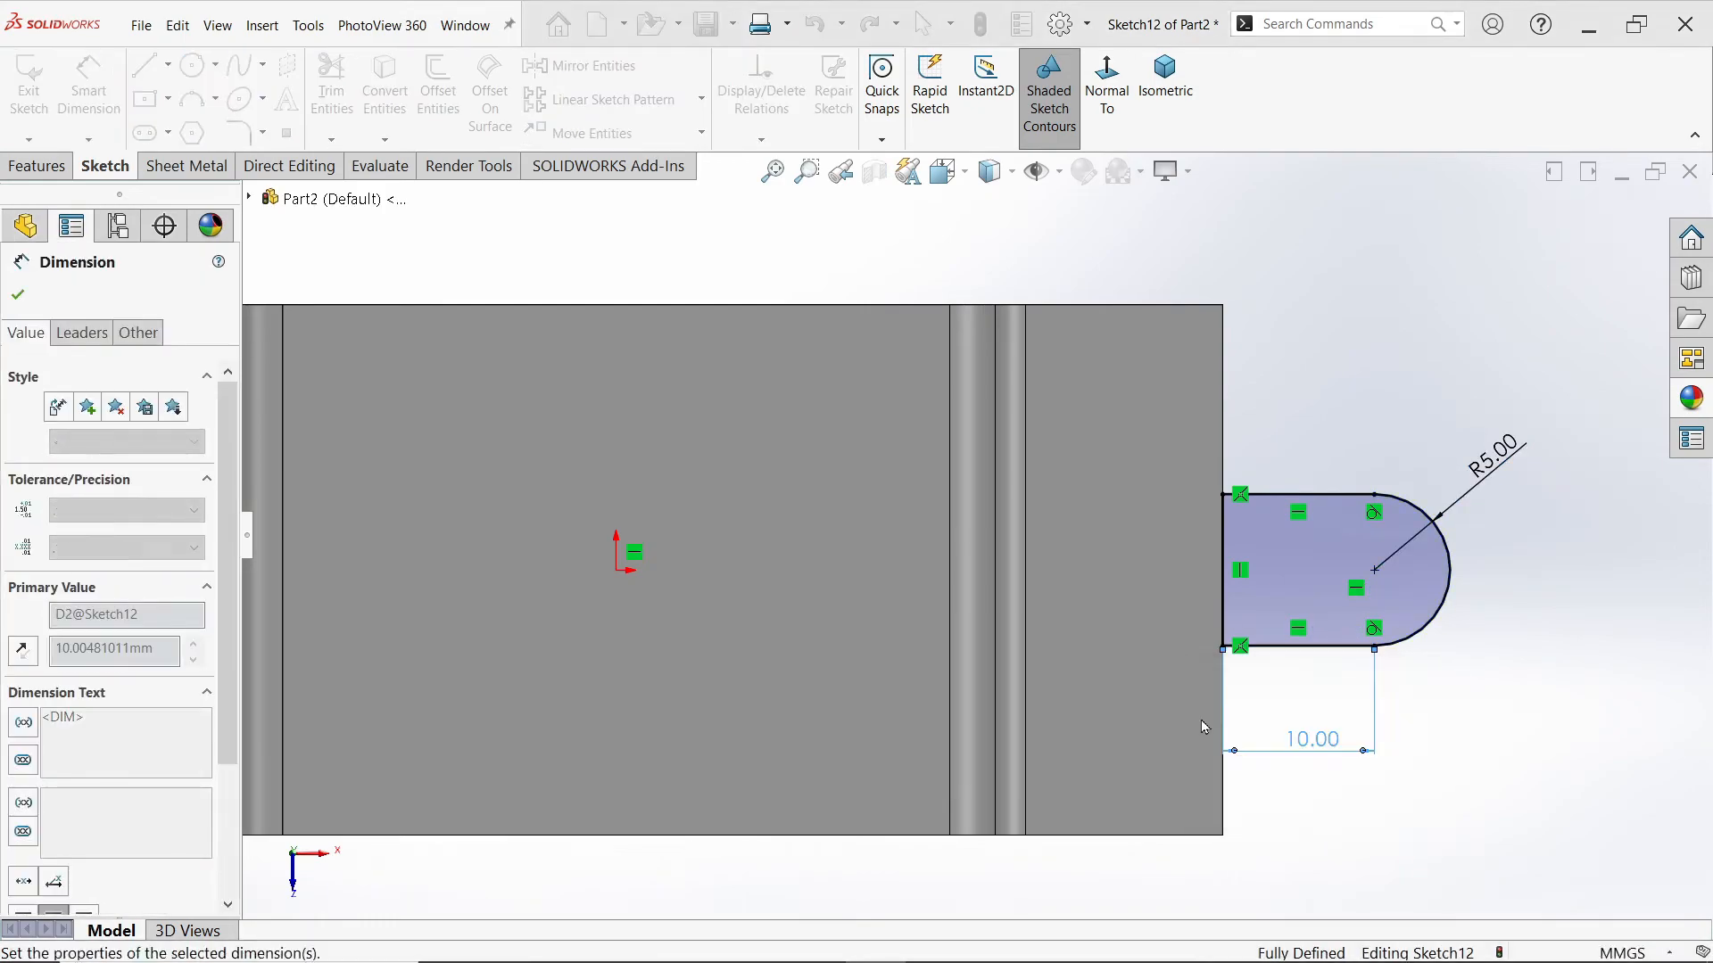
click(1516, 688)
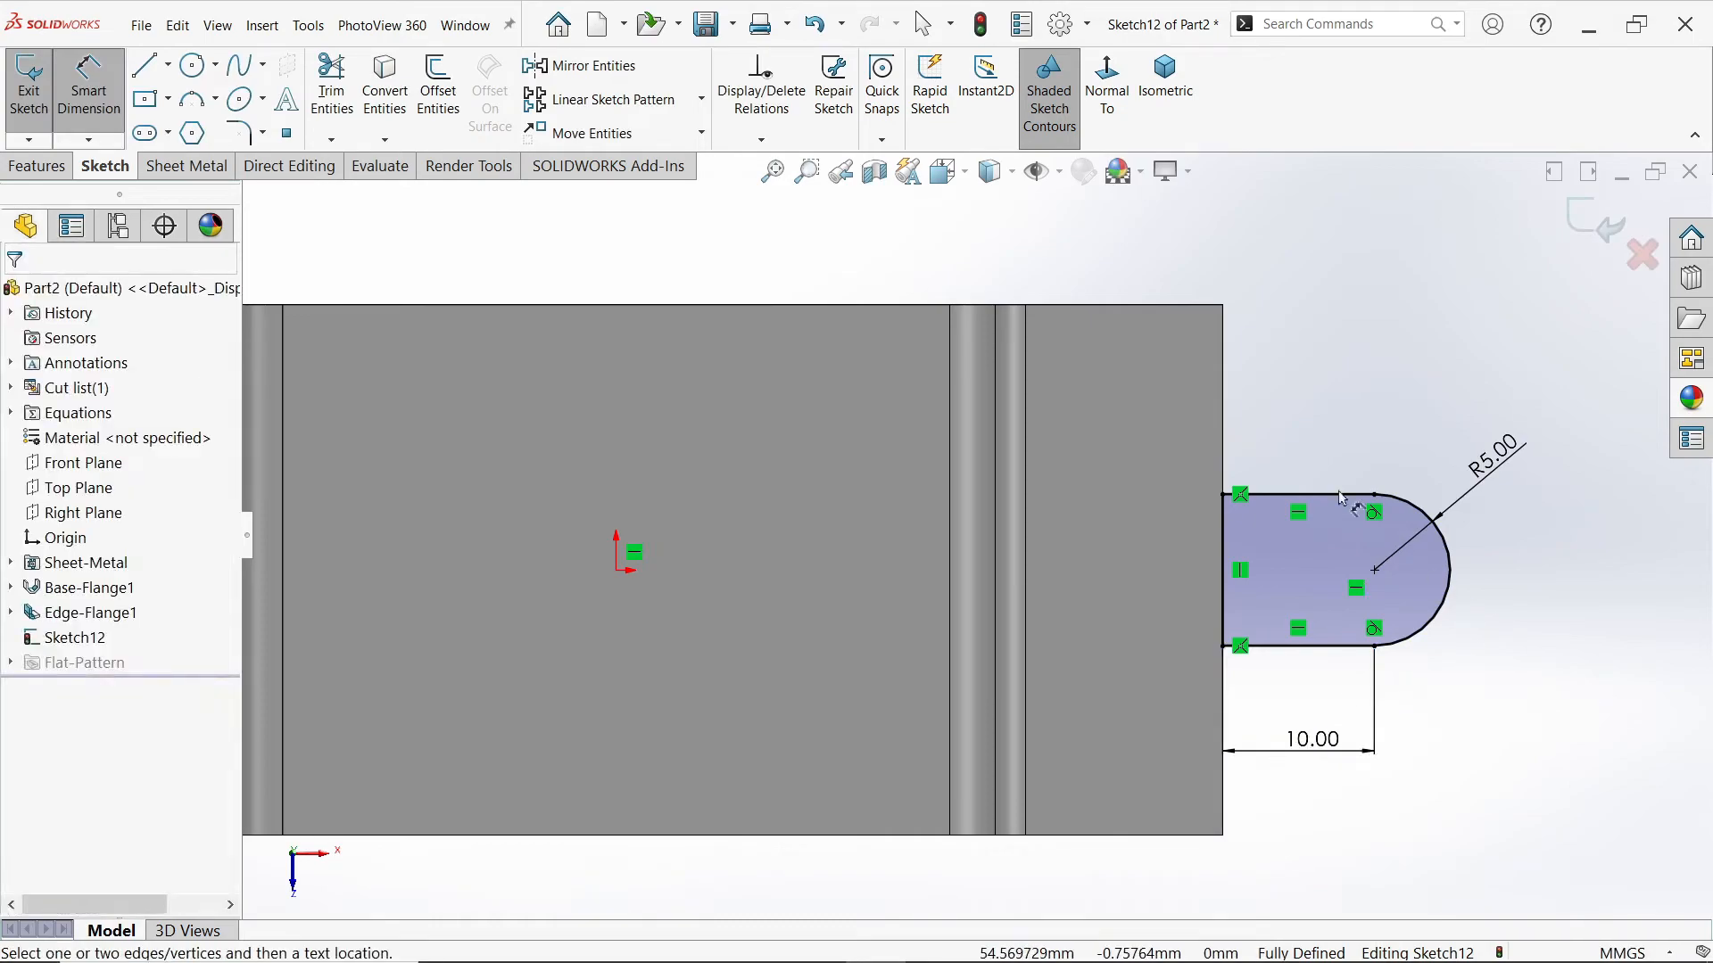
Step: Create a merged 1 mm thick tab from the rounded profile with Base Flange/Tab, leaving Reverse direction and Symmetric off
key(ctrl+7)
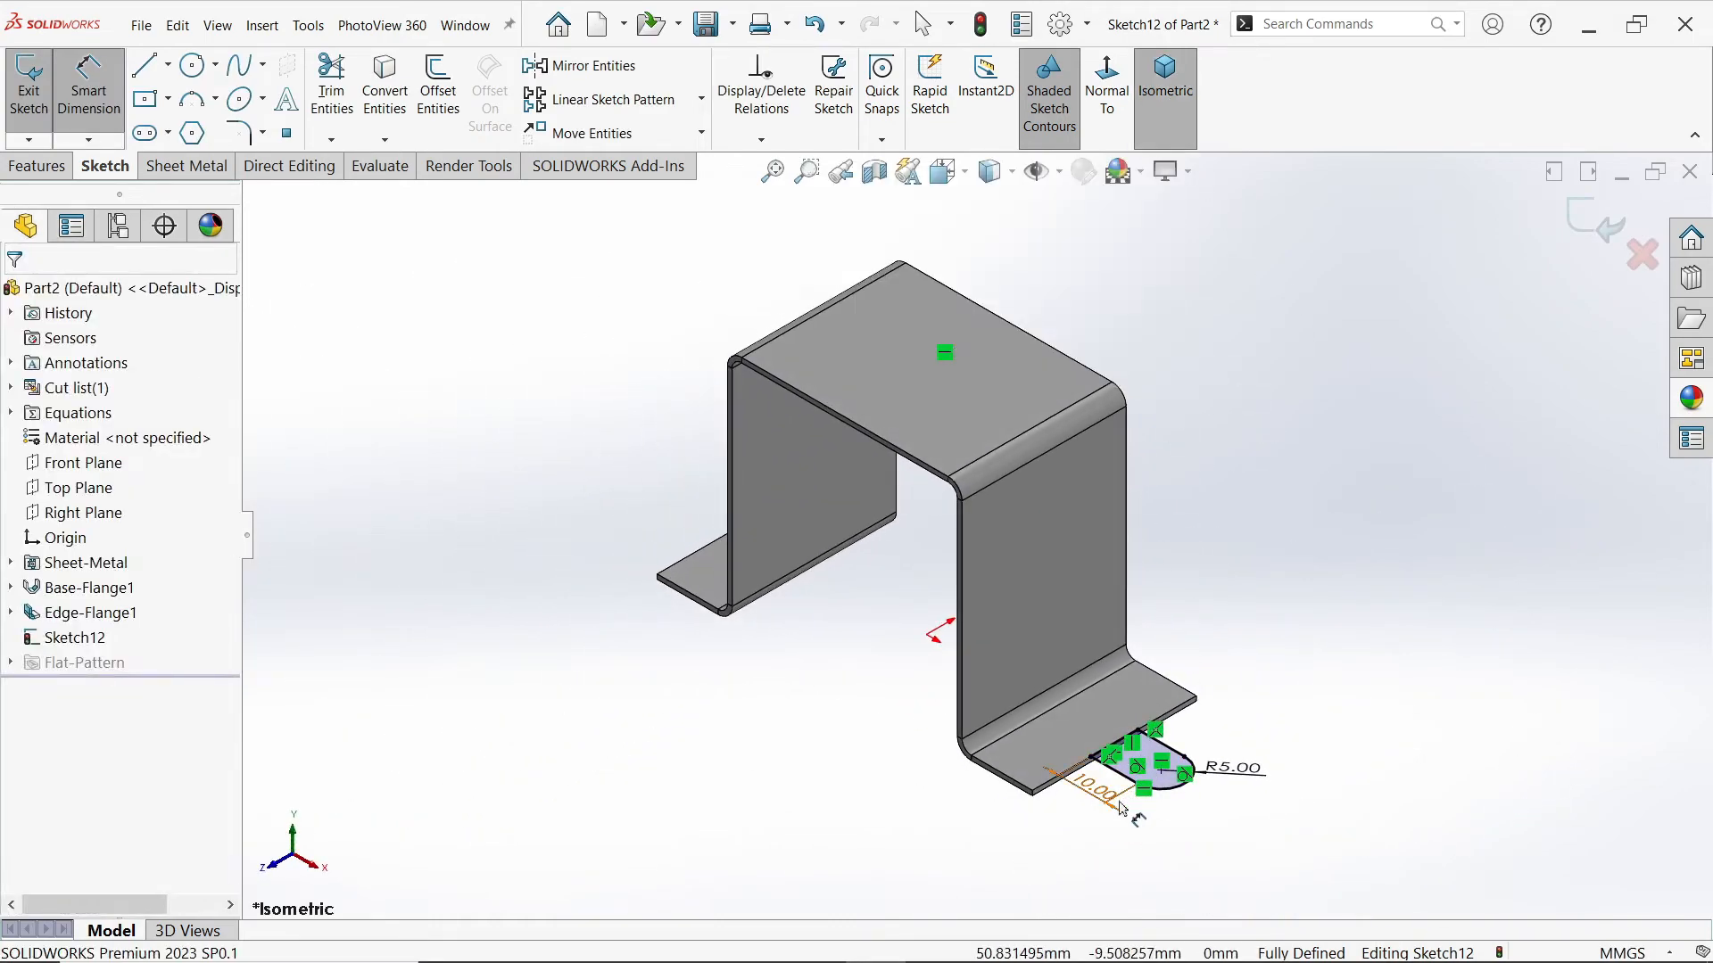
scroll(1126, 806, down, 3)
click(186, 166)
click(51, 130)
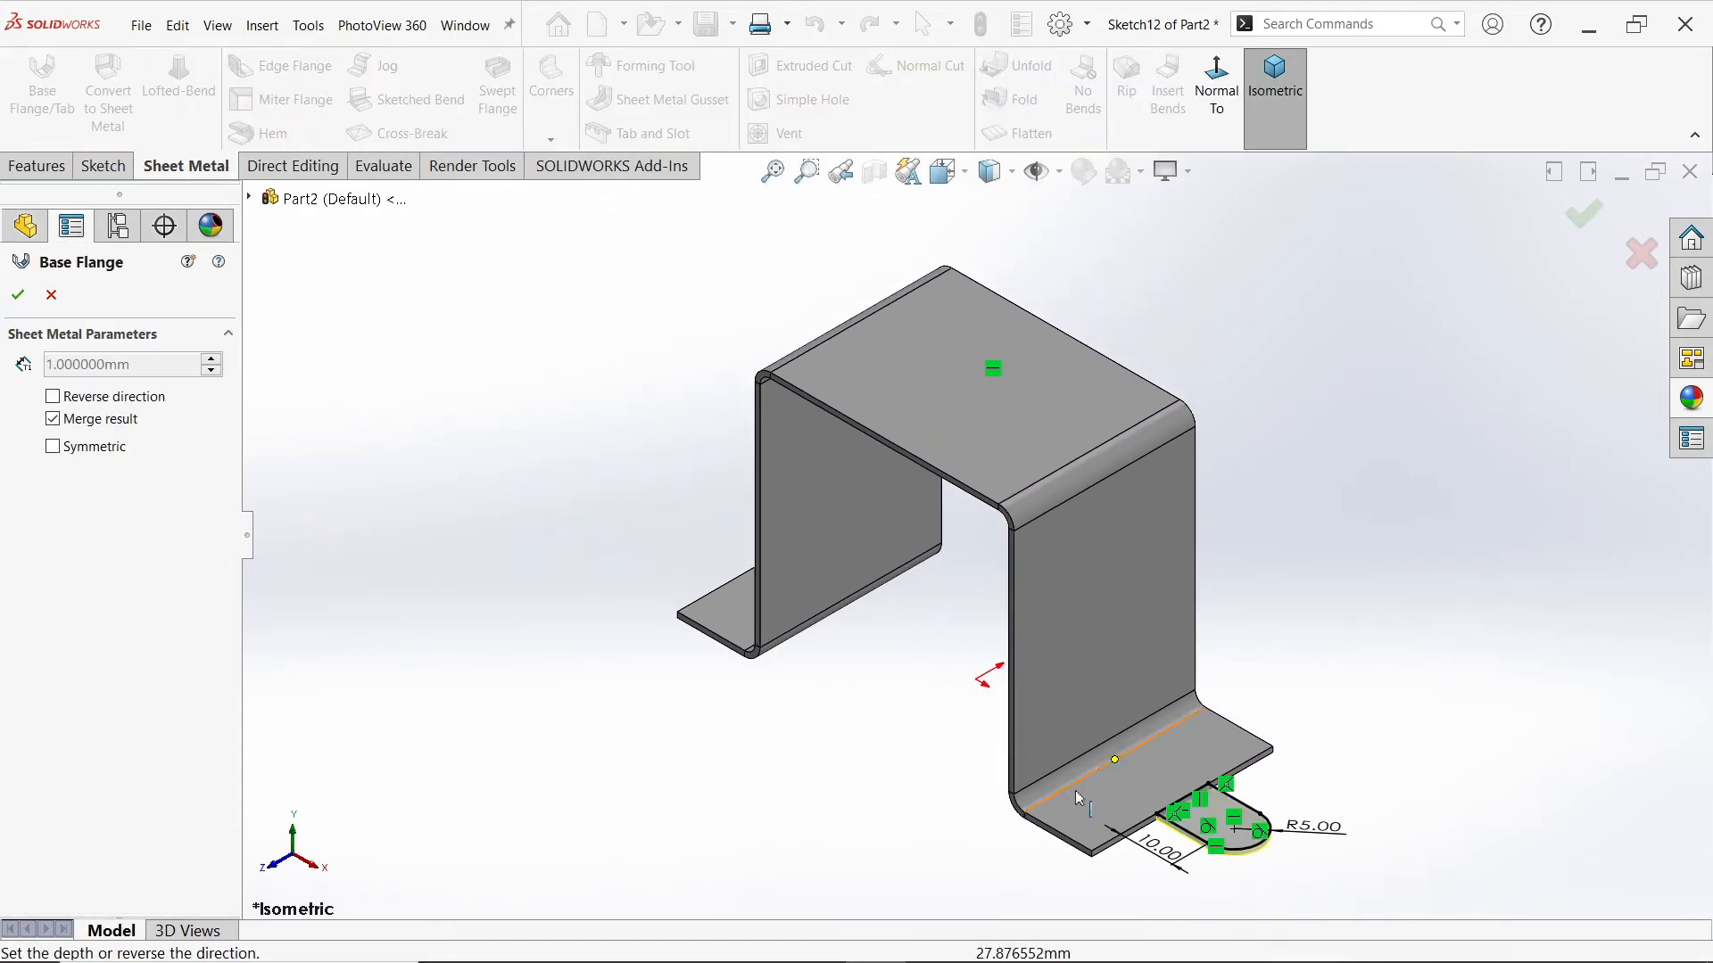
scroll(1231, 847, down, 5)
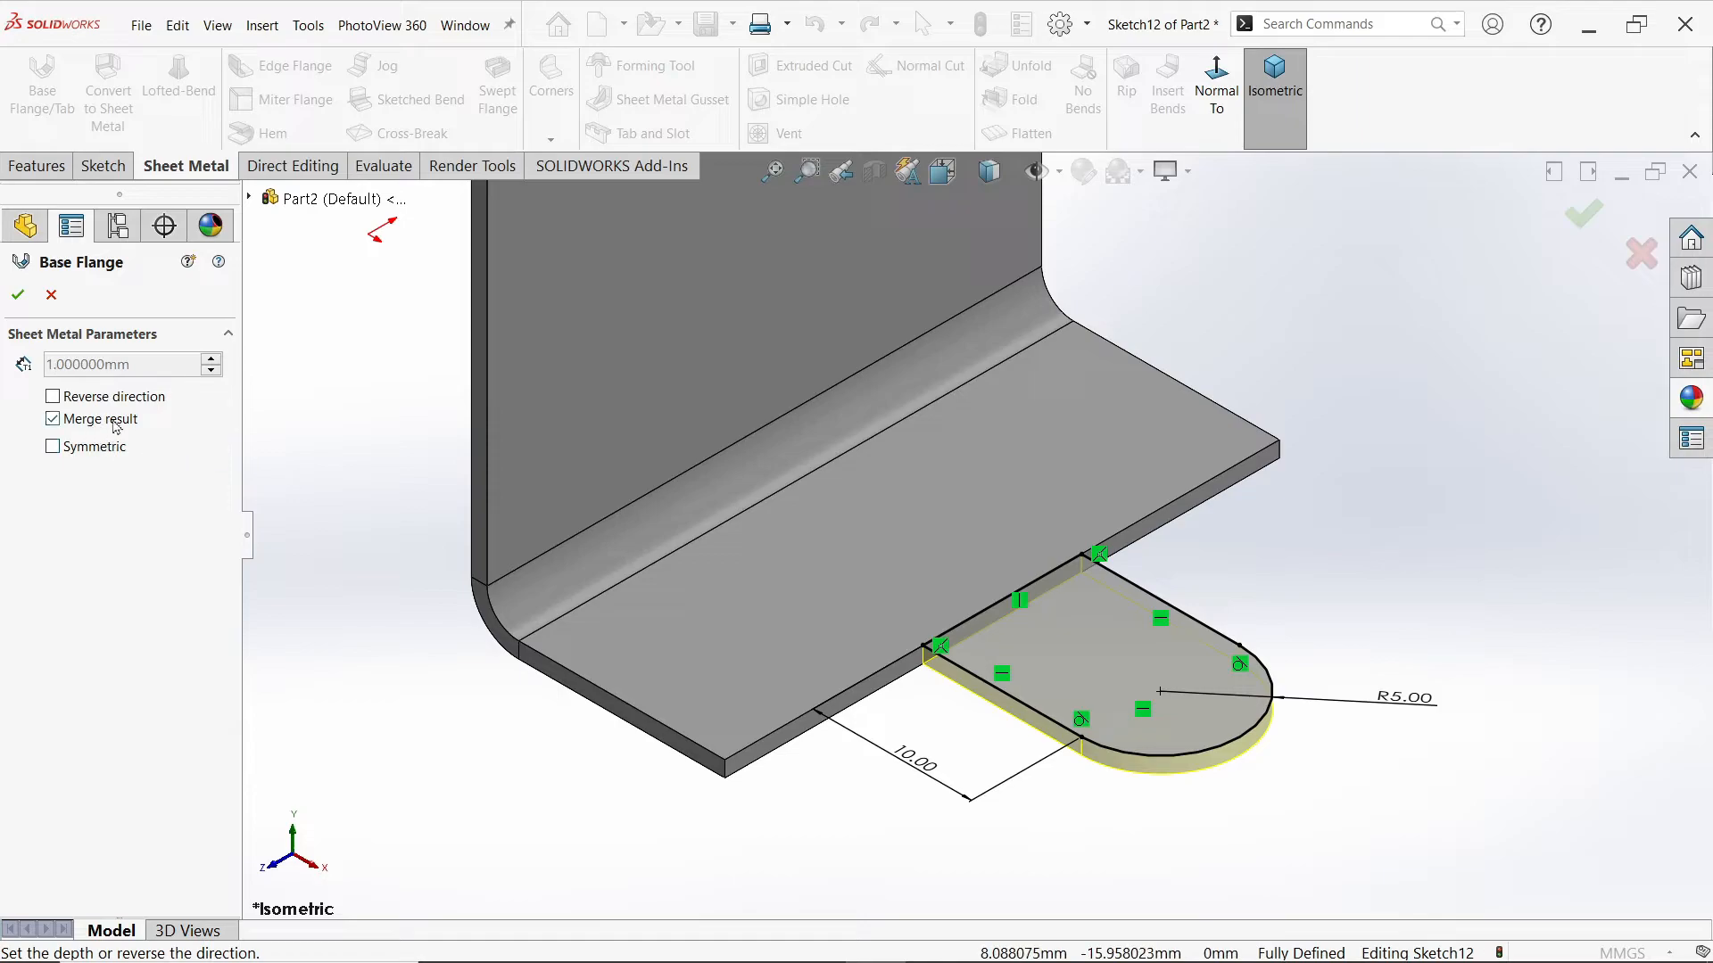
click(53, 396)
click(53, 396)
click(52, 446)
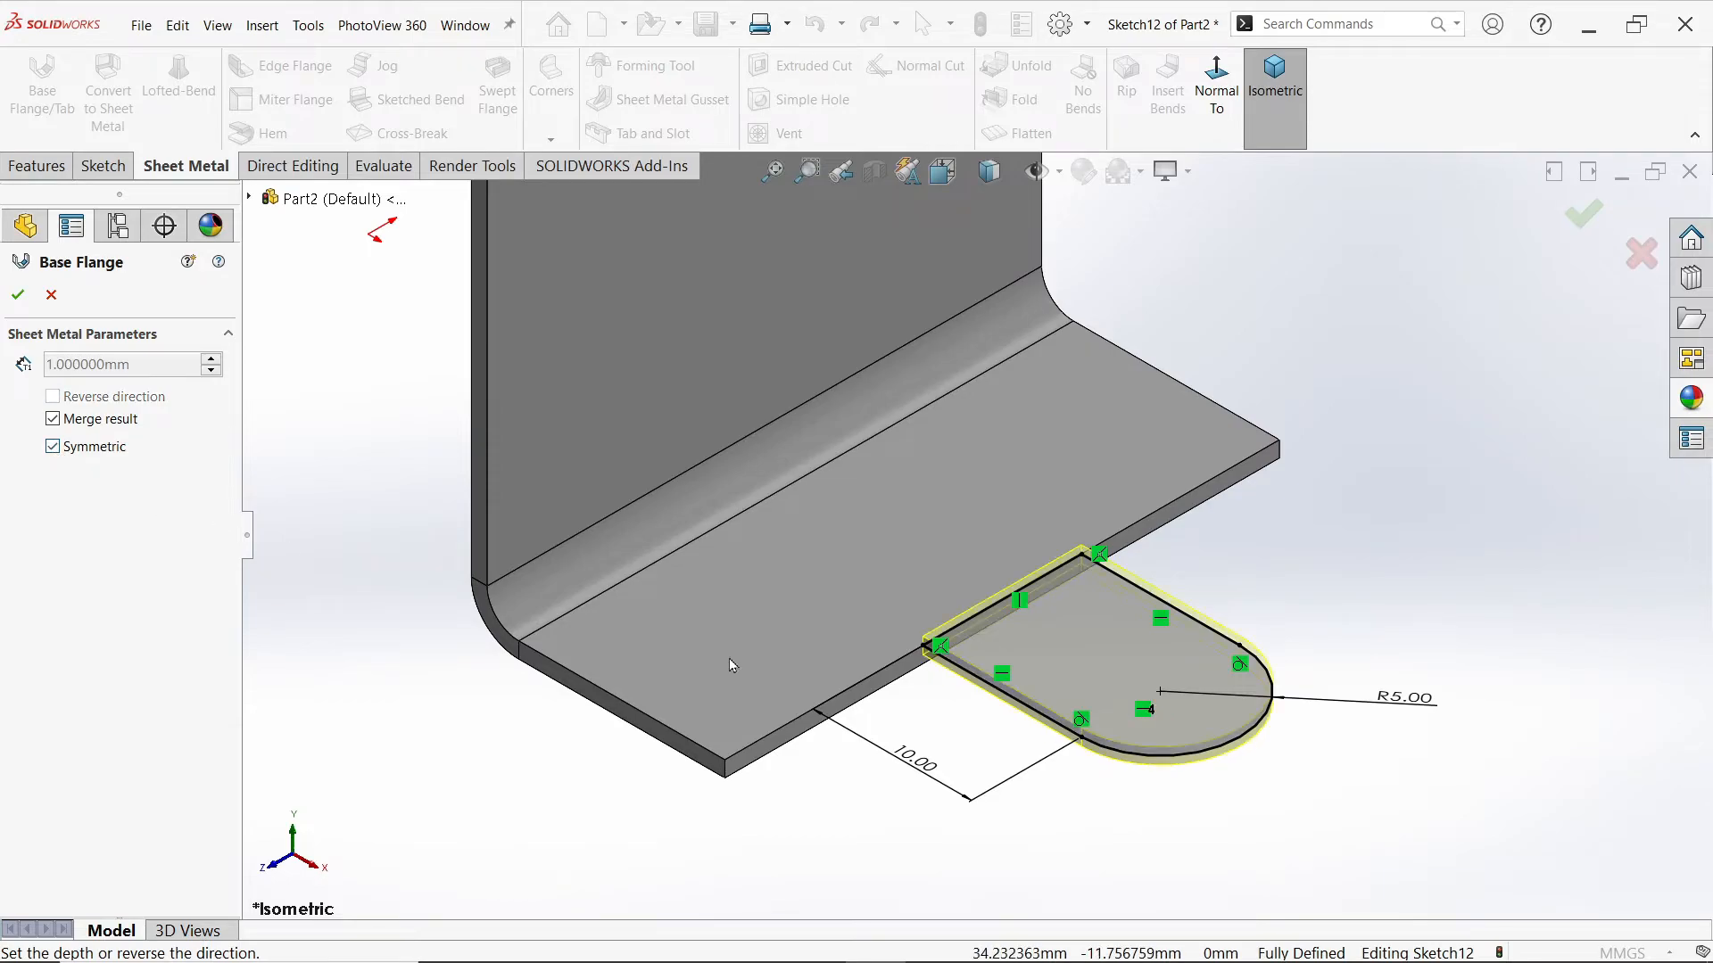
scroll(937, 644, down, 6)
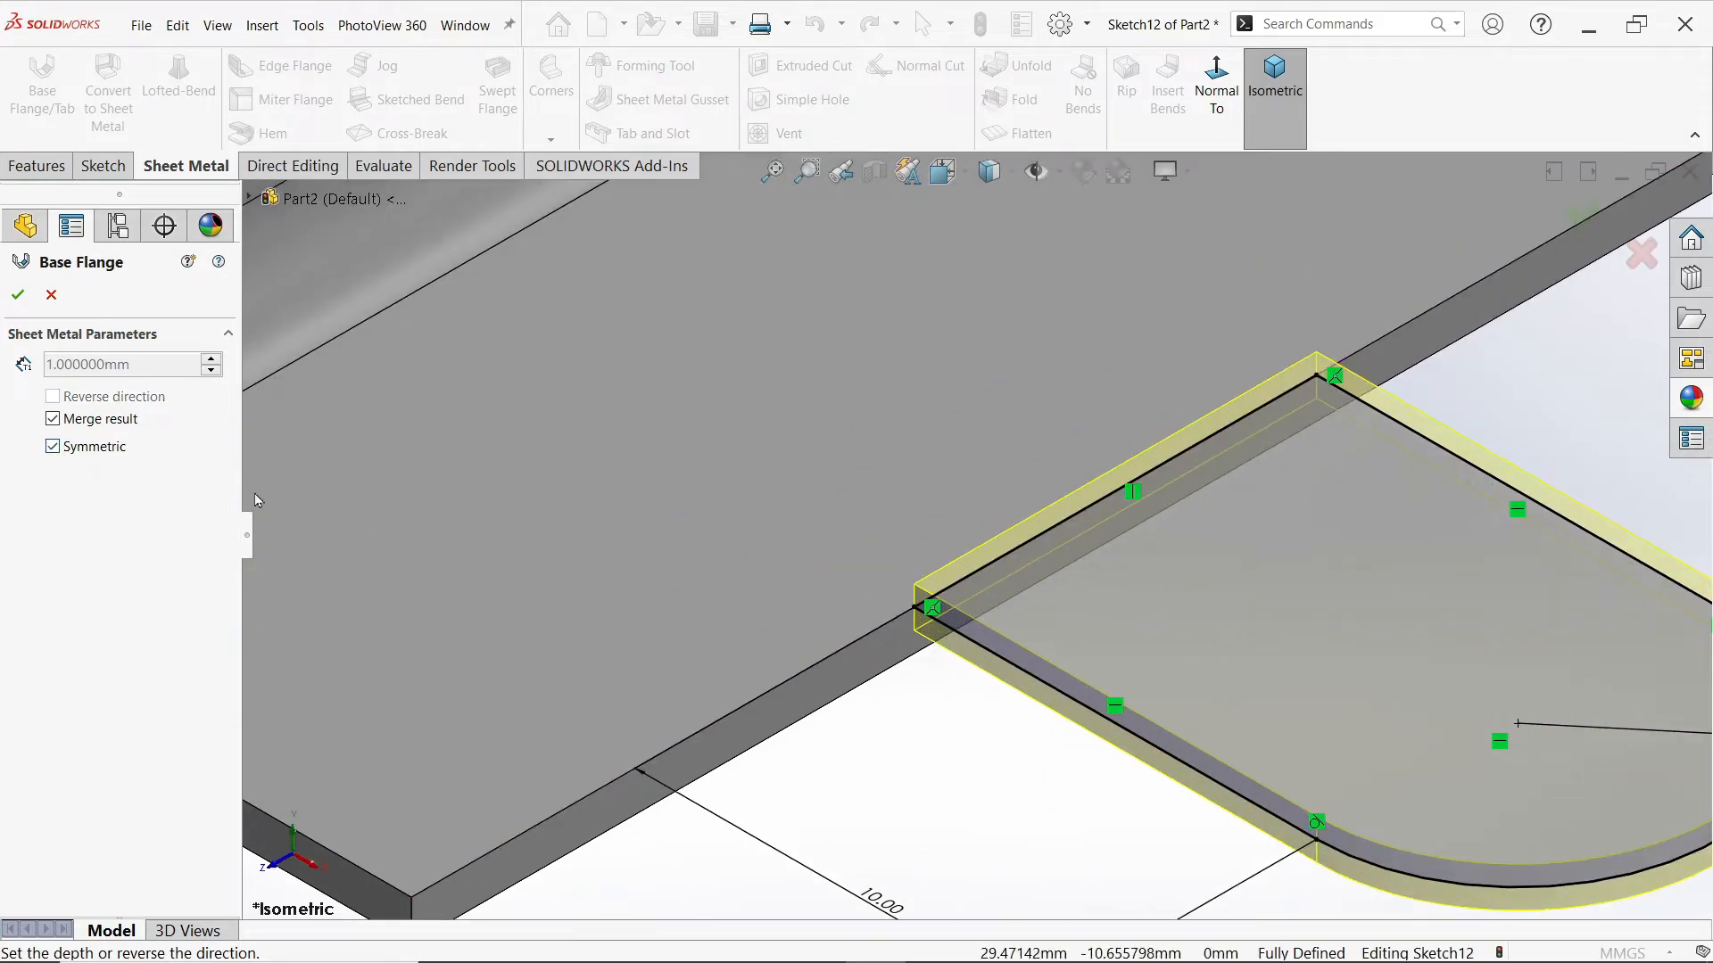
click(53, 446)
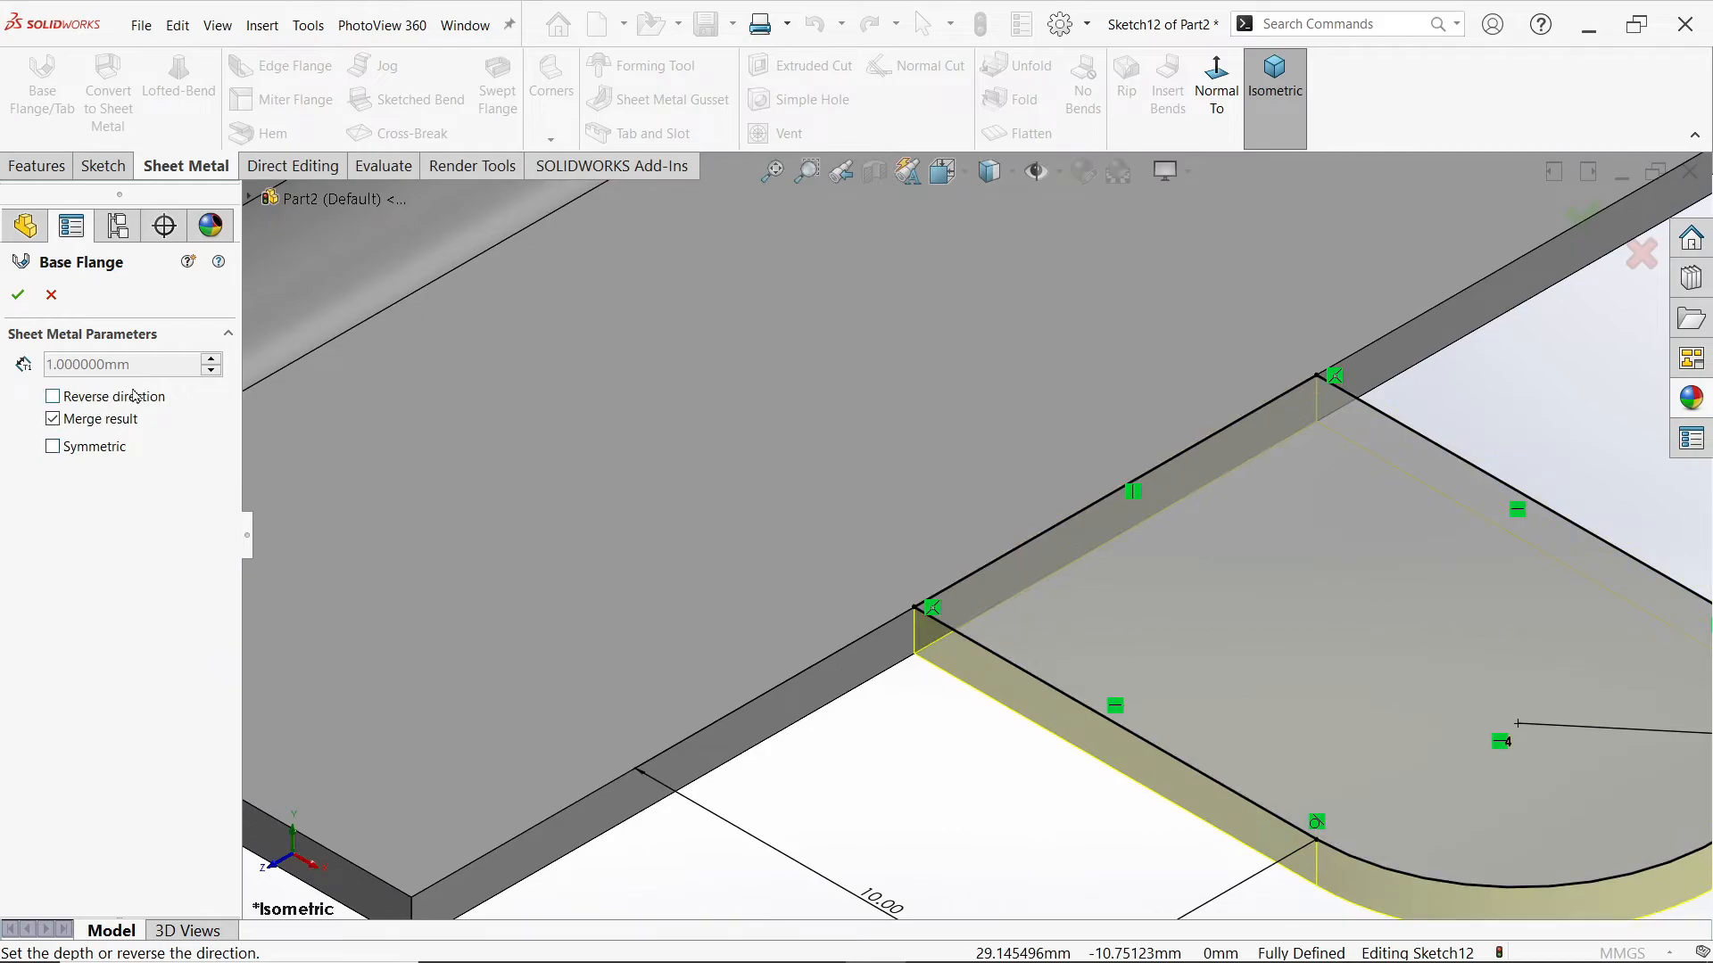
click(17, 295)
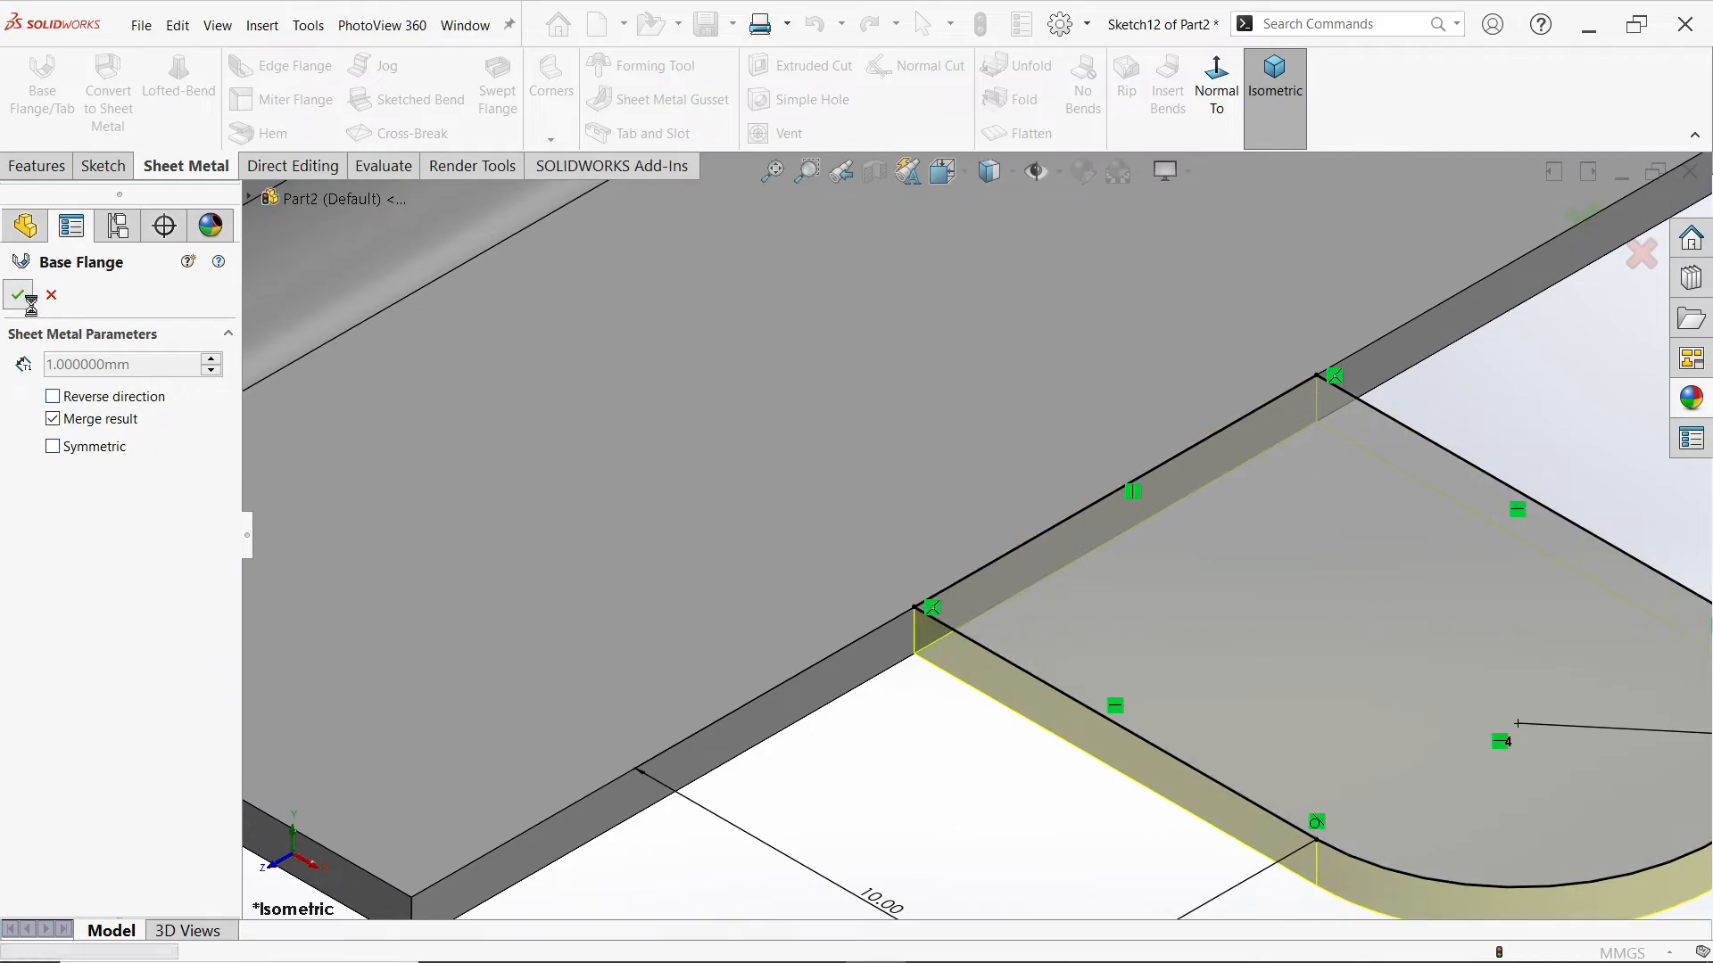
scroll(1076, 565, up, 6)
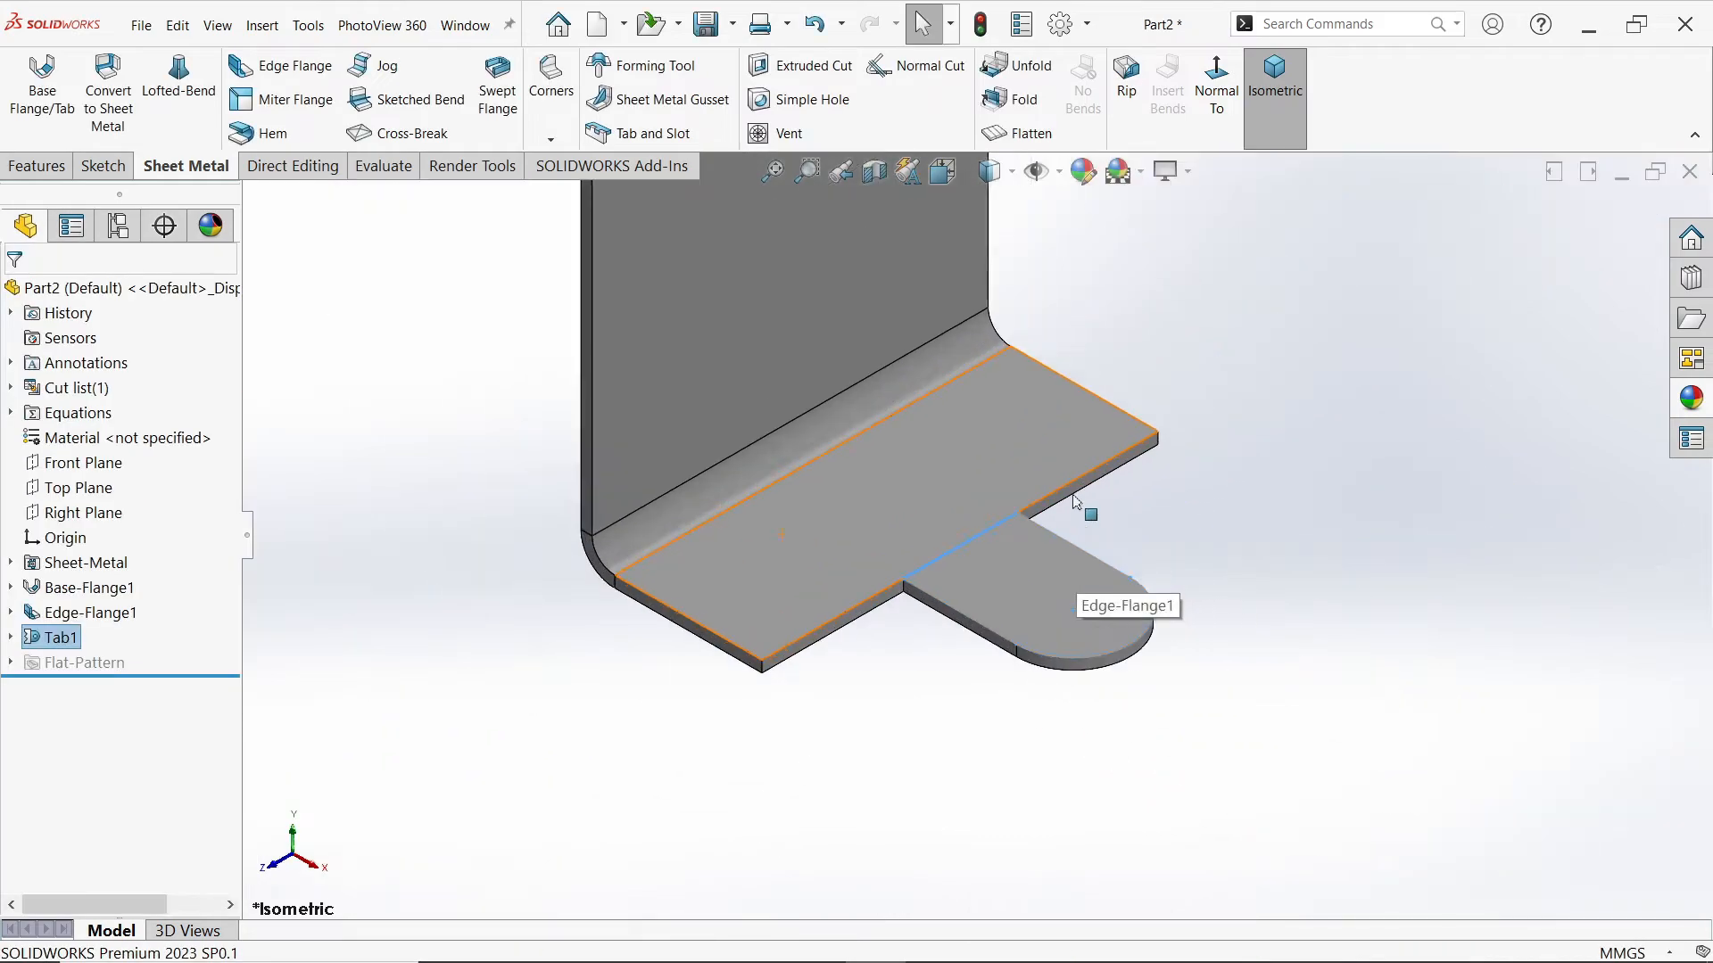
Step: Cut a 5 mm simple hole into the rounded end of the tab, with its depth linked to the sheet thickness
click(790, 101)
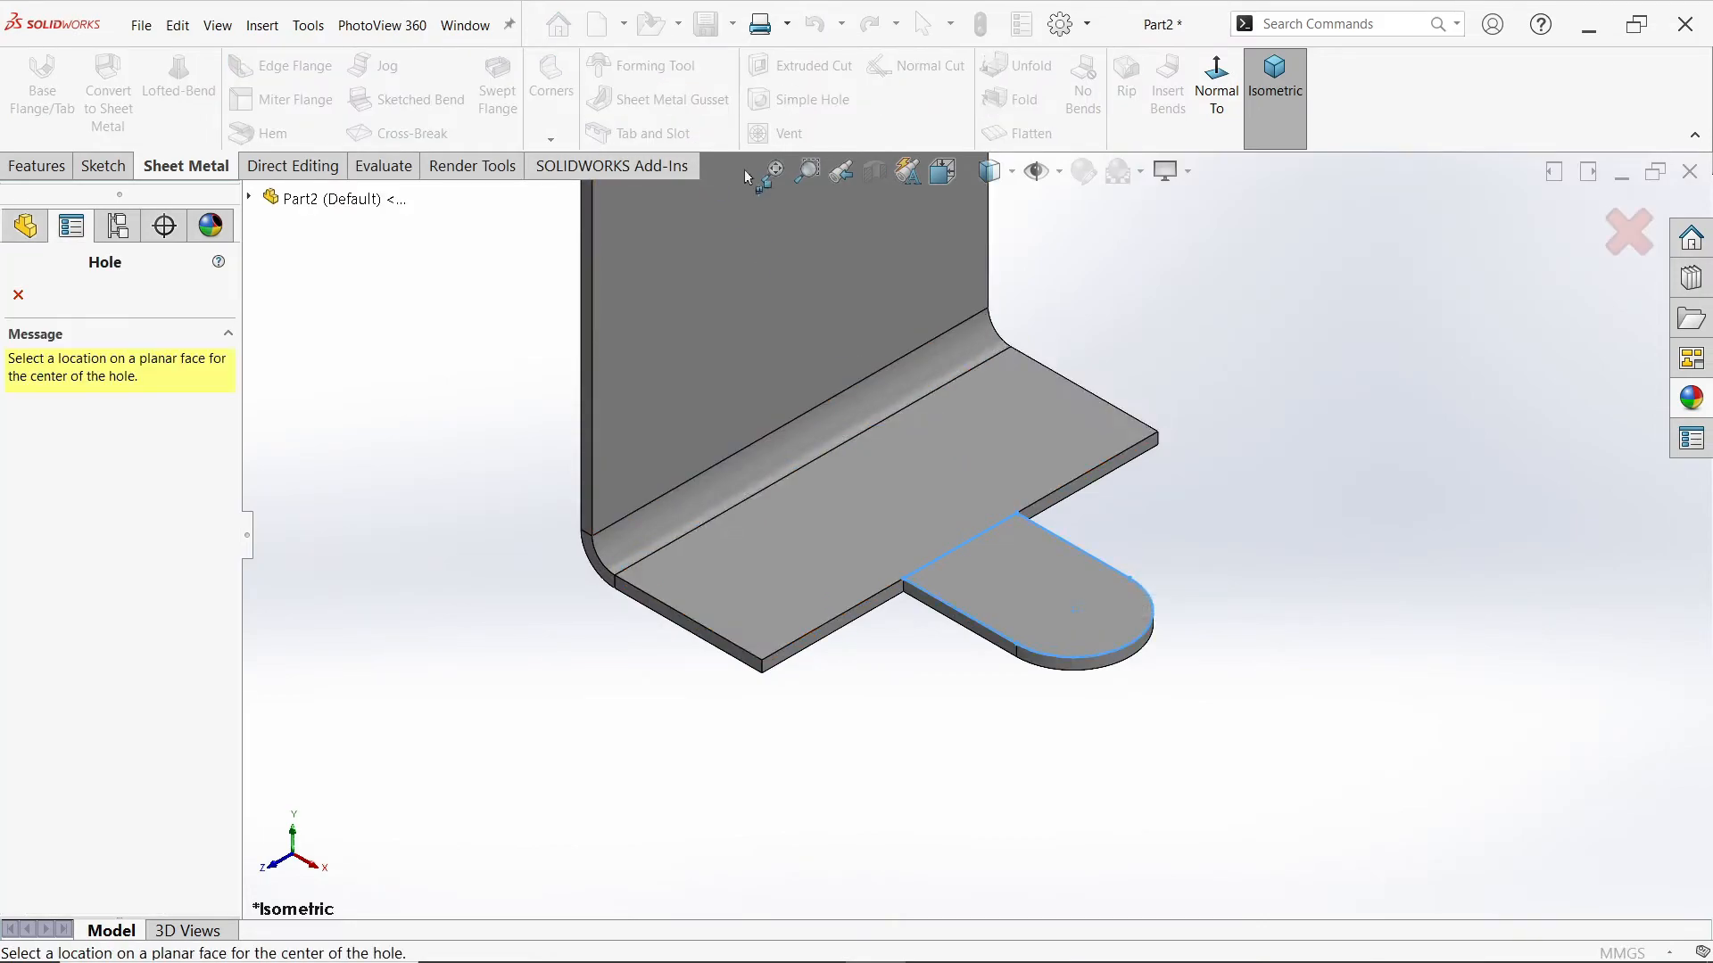
click(1073, 603)
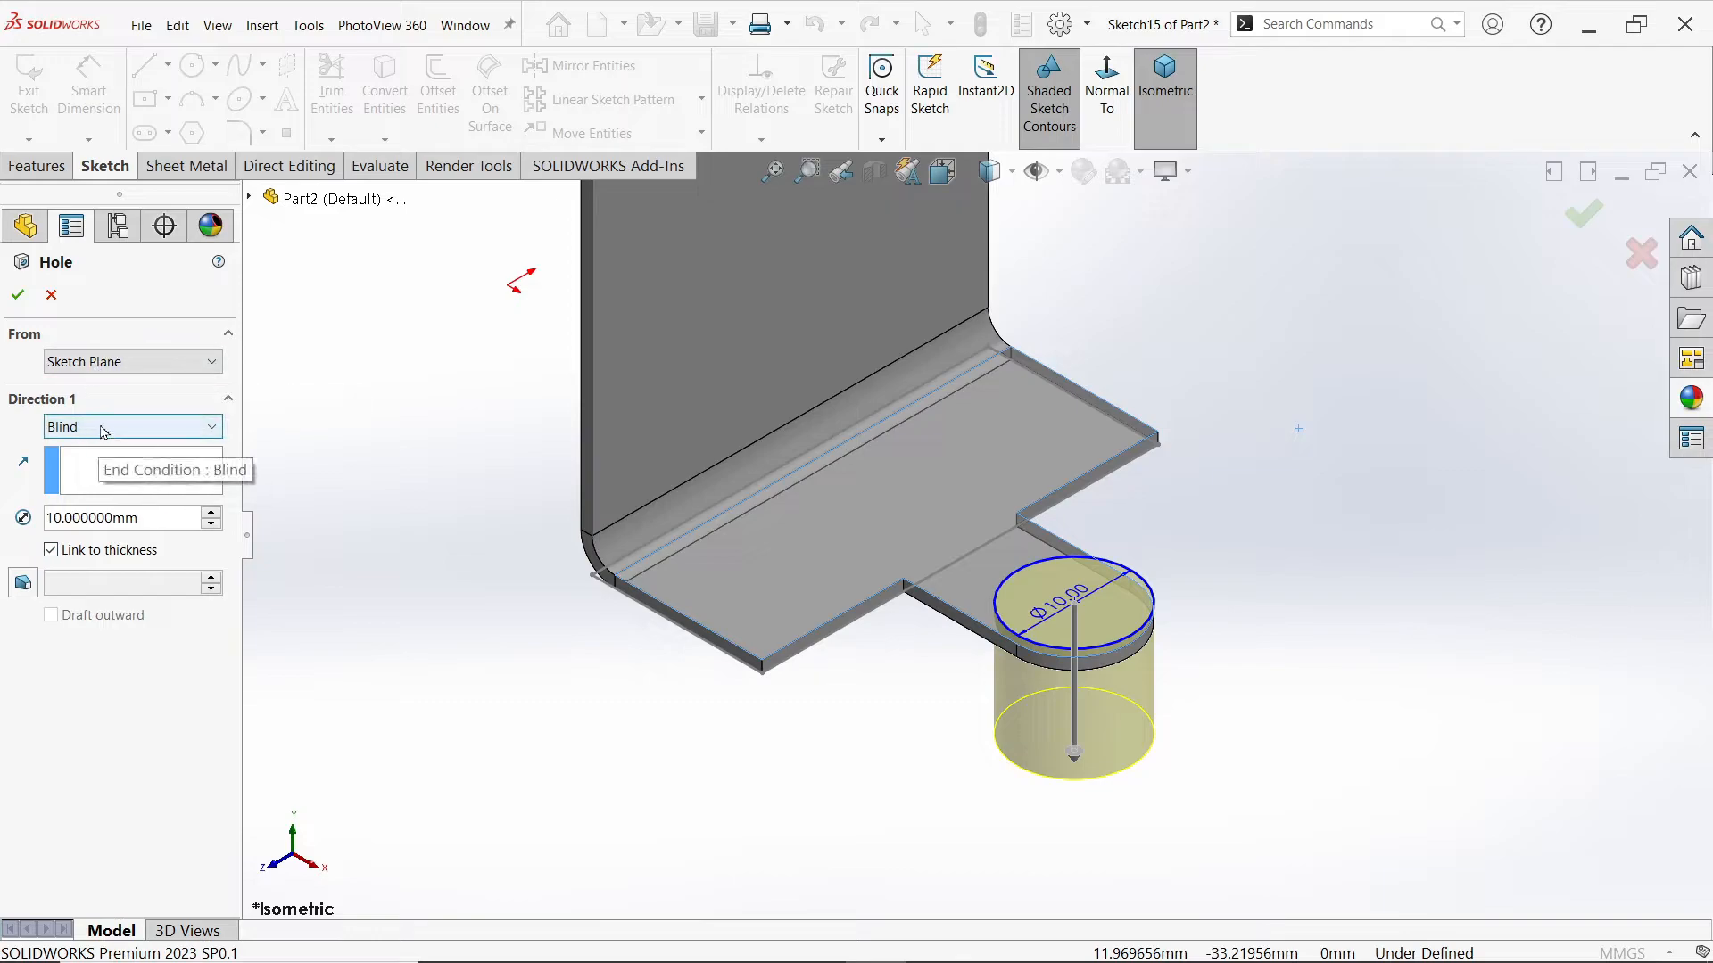
drag(145, 518, 15, 514)
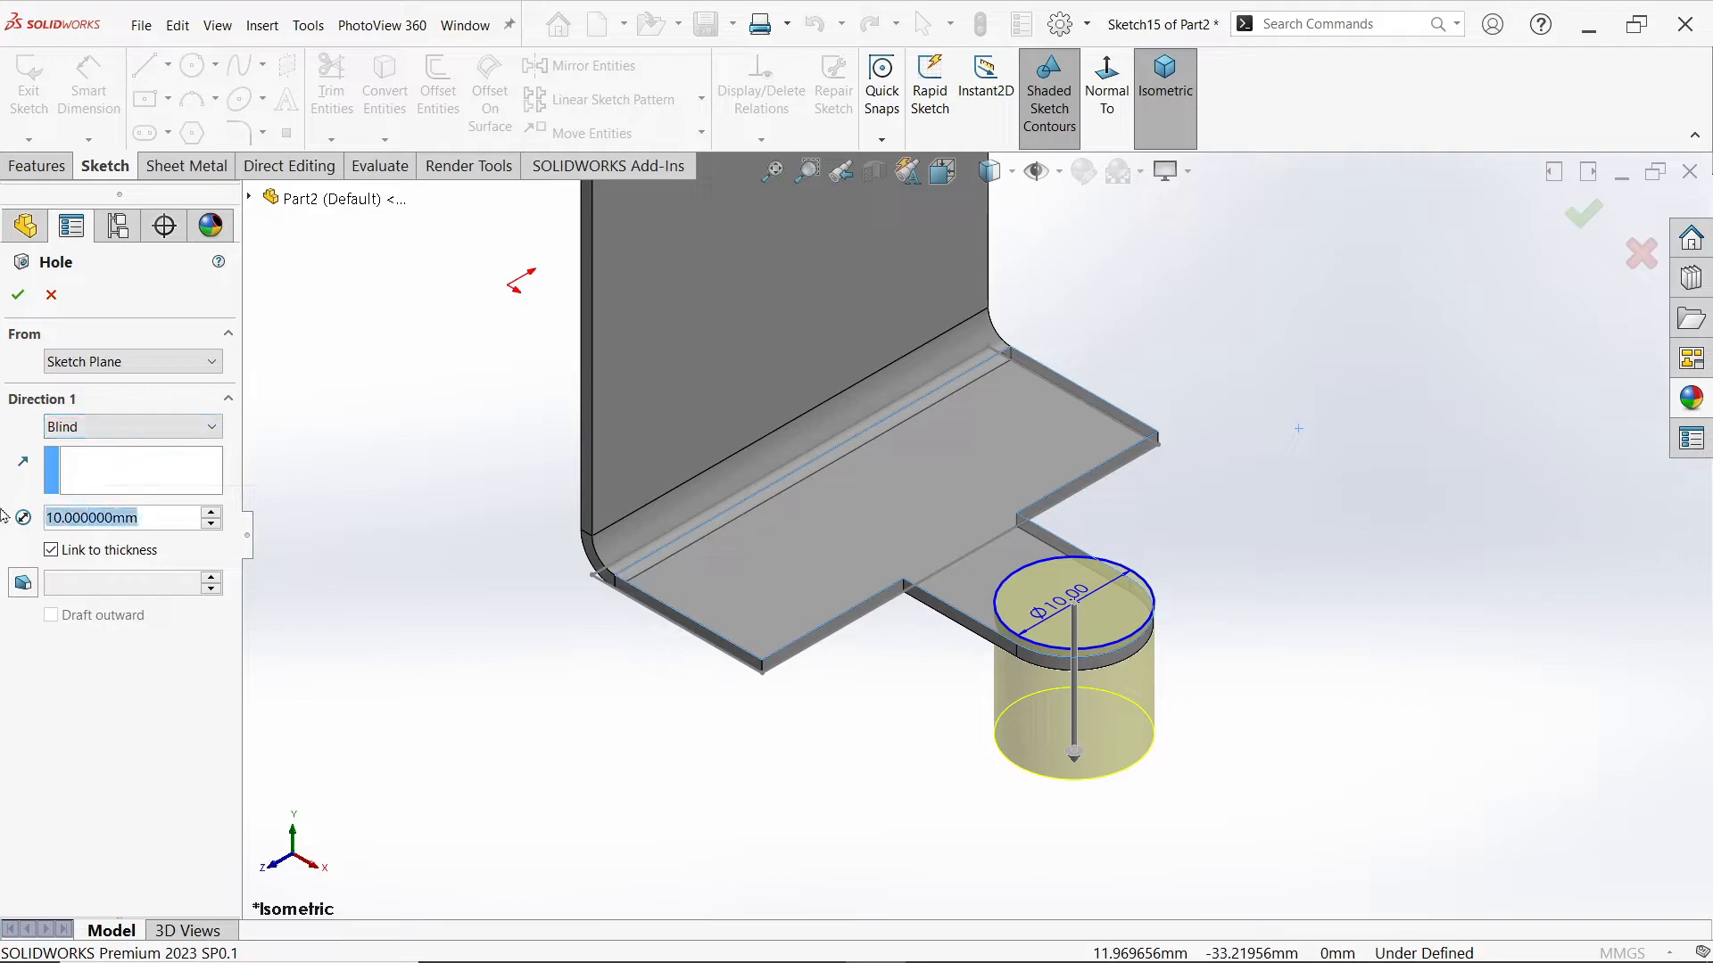
text(5)
key(Return)
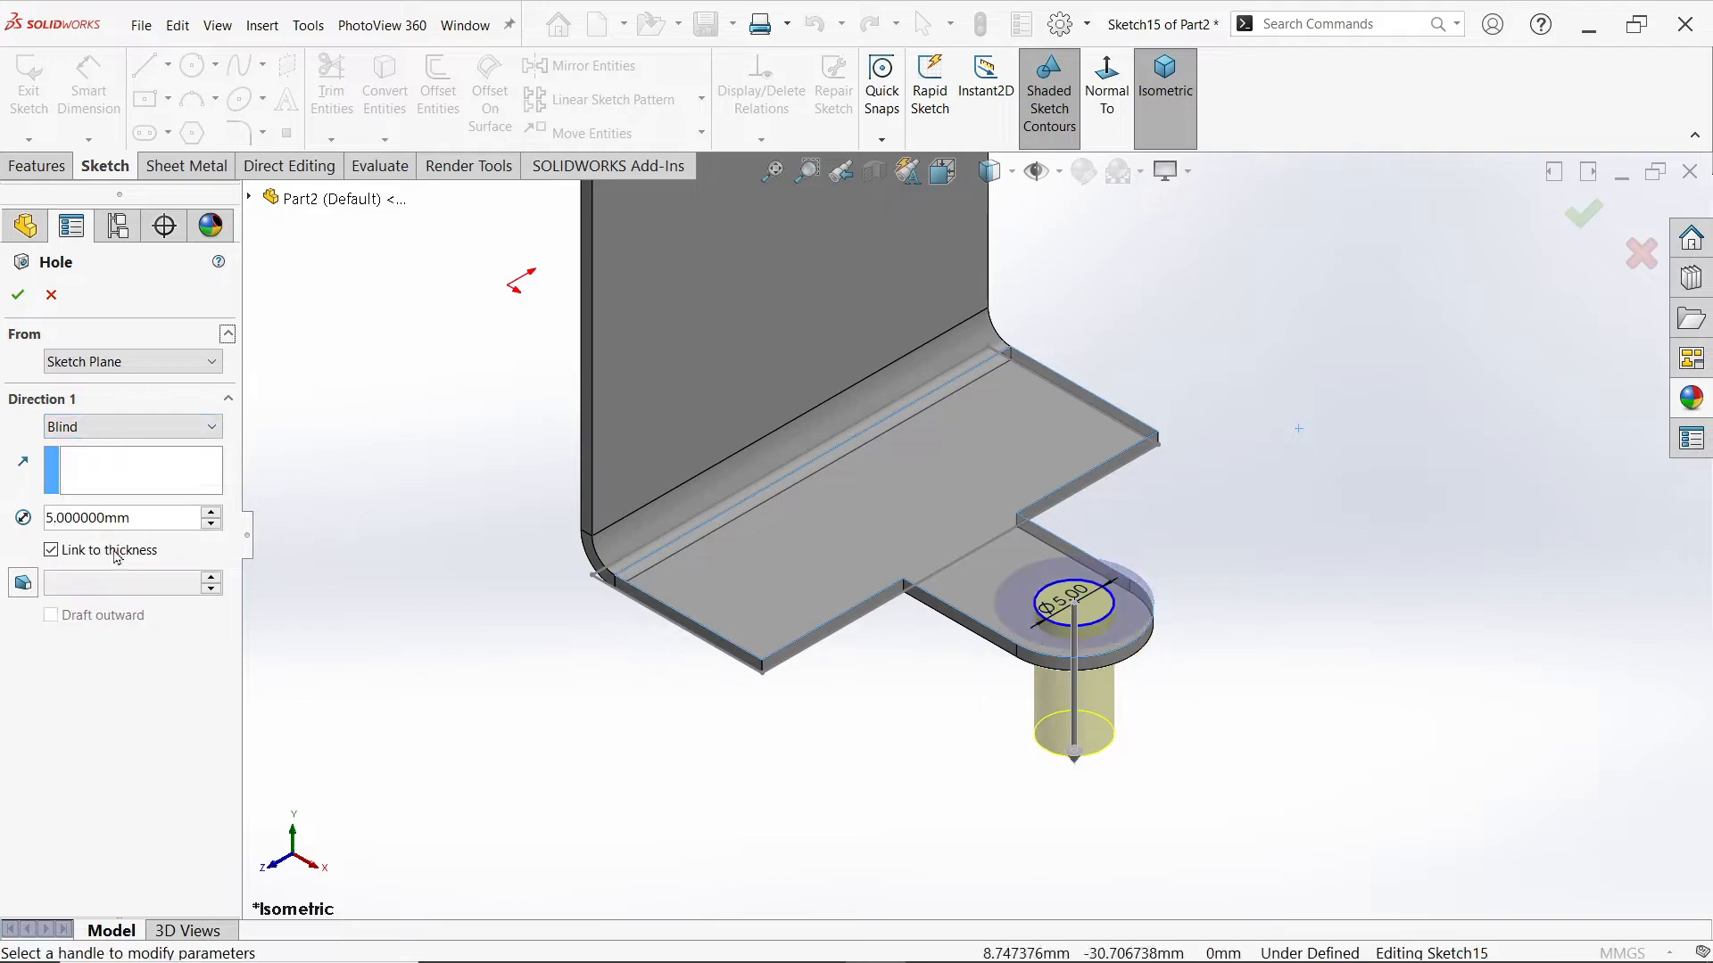
scroll(981, 628, down, 2)
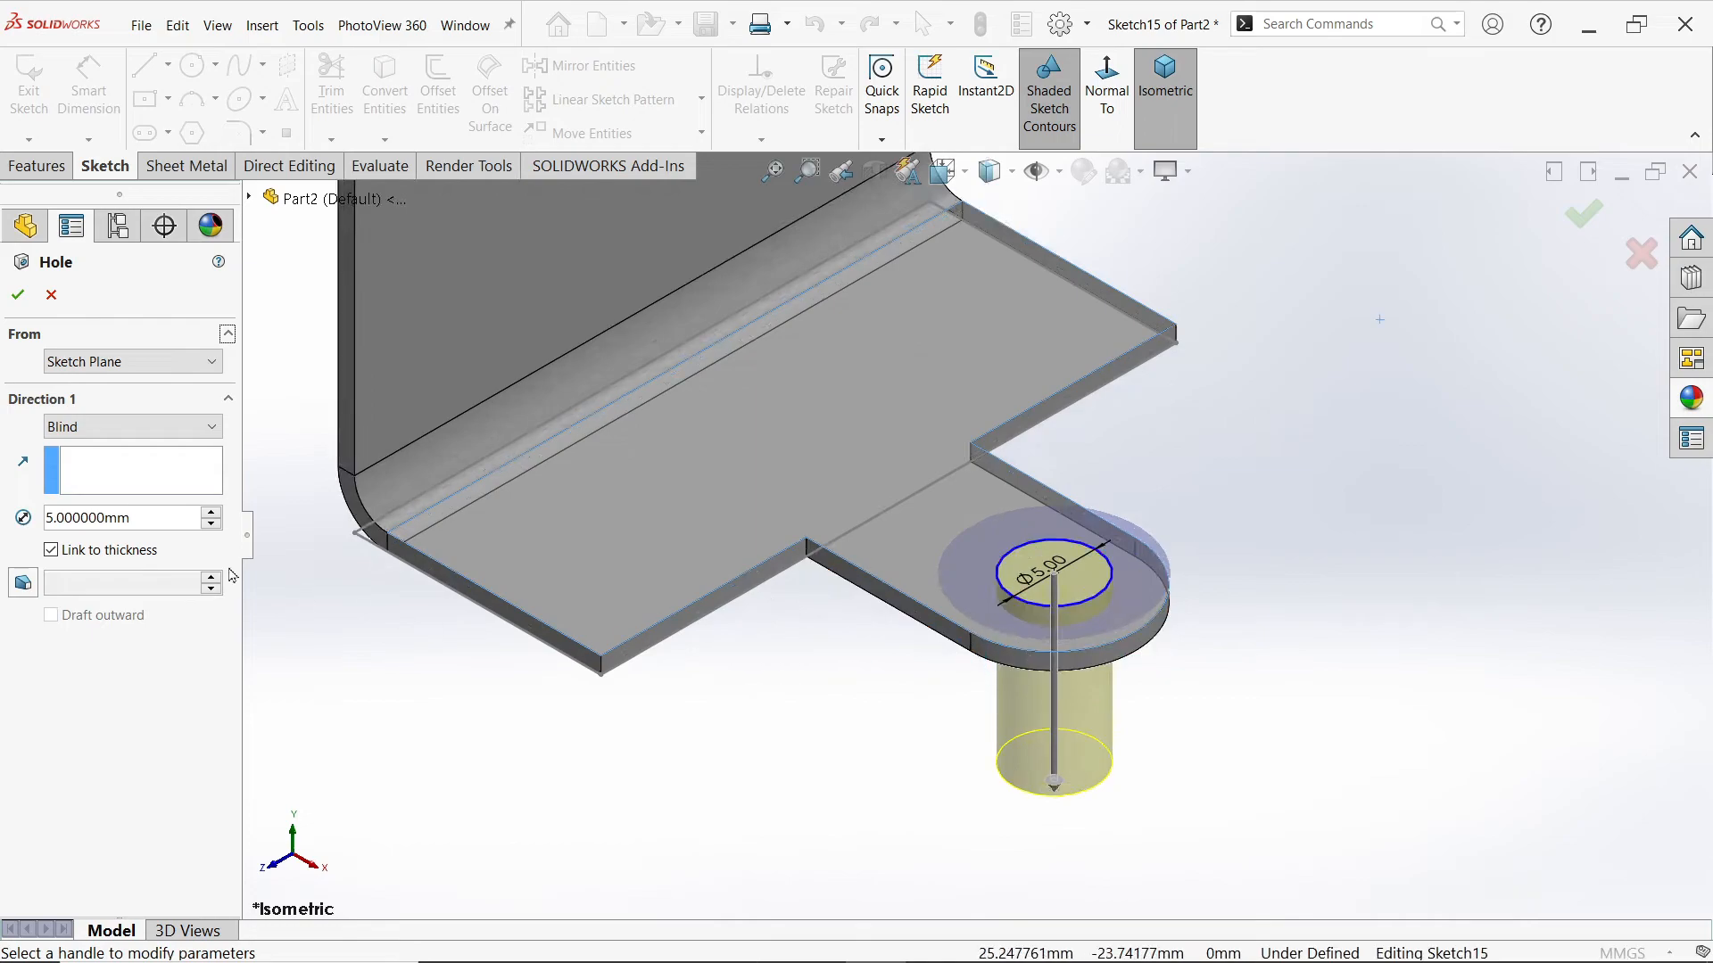
click(18, 295)
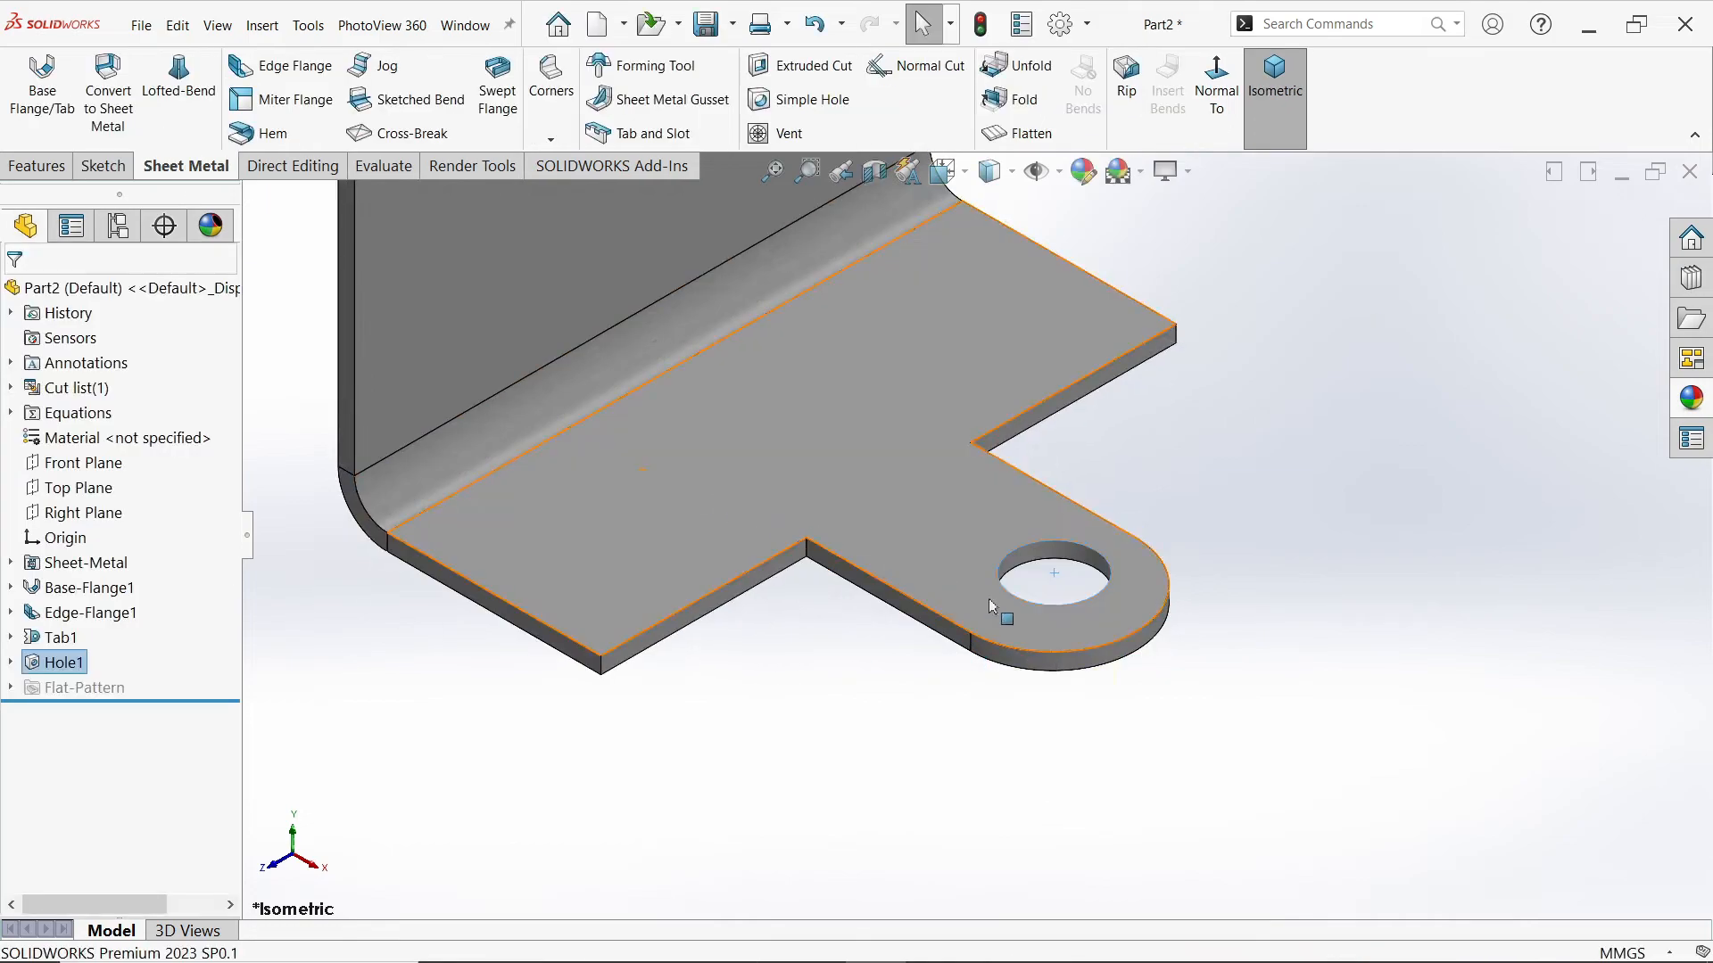
Step: Edit the hole's sketch and make its circle concentric with the tab's rounded end edge
click(10, 663)
click(96, 688)
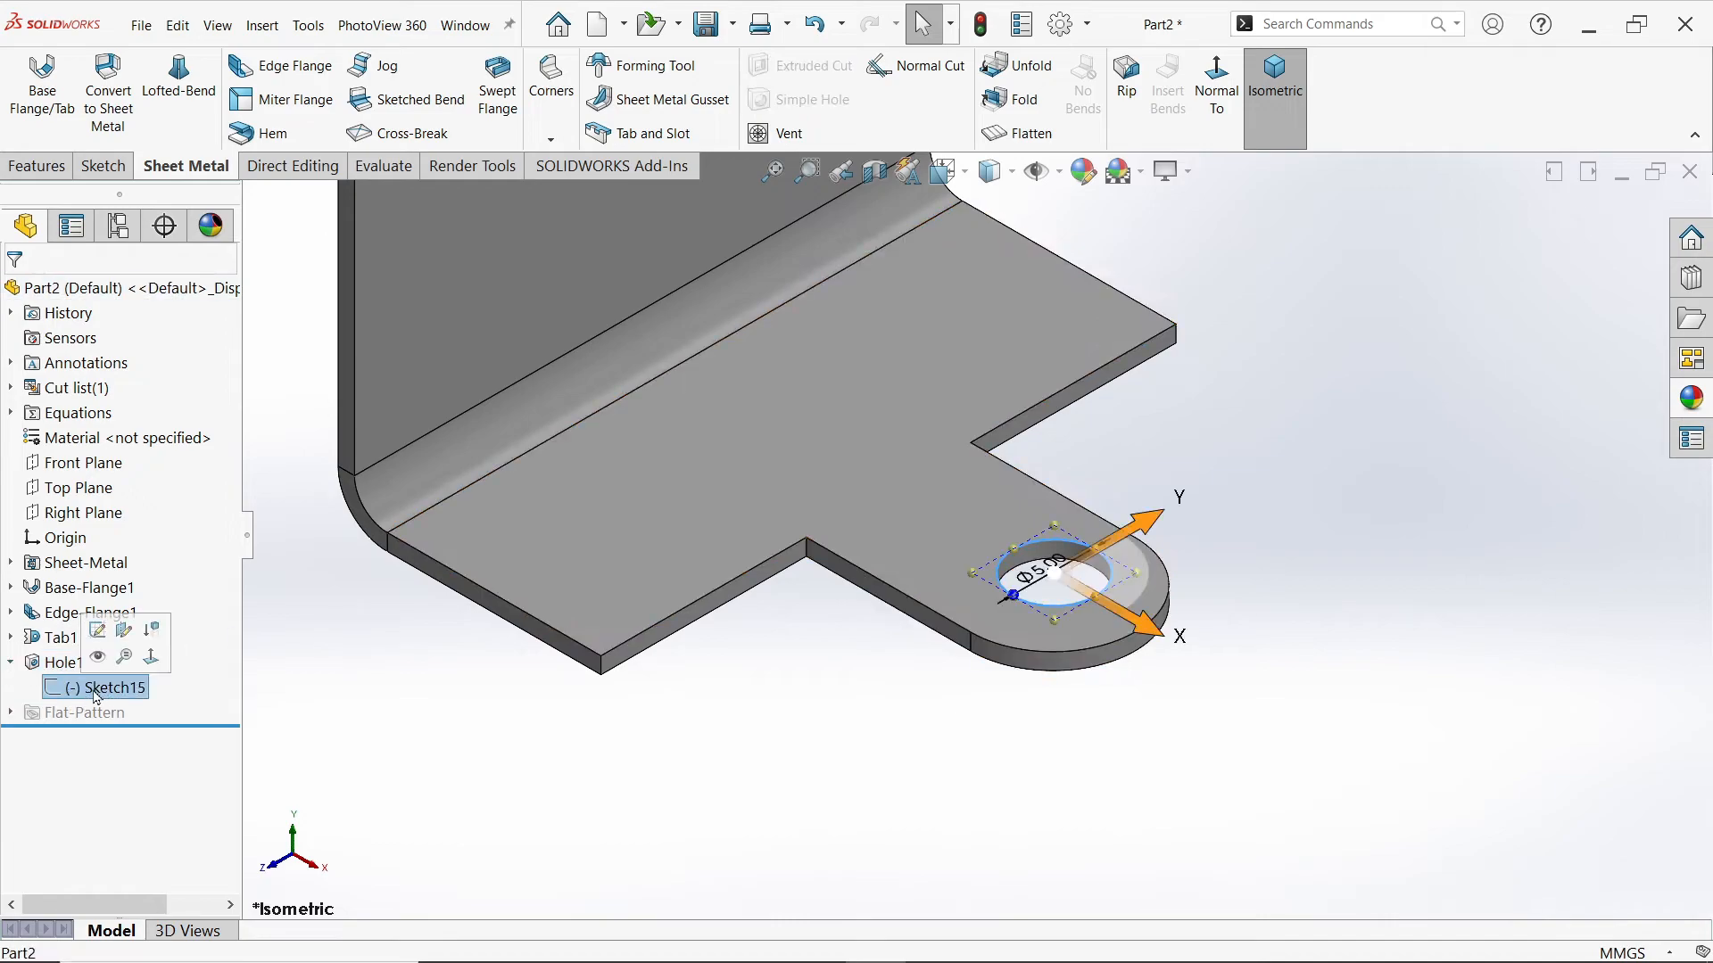
click(98, 631)
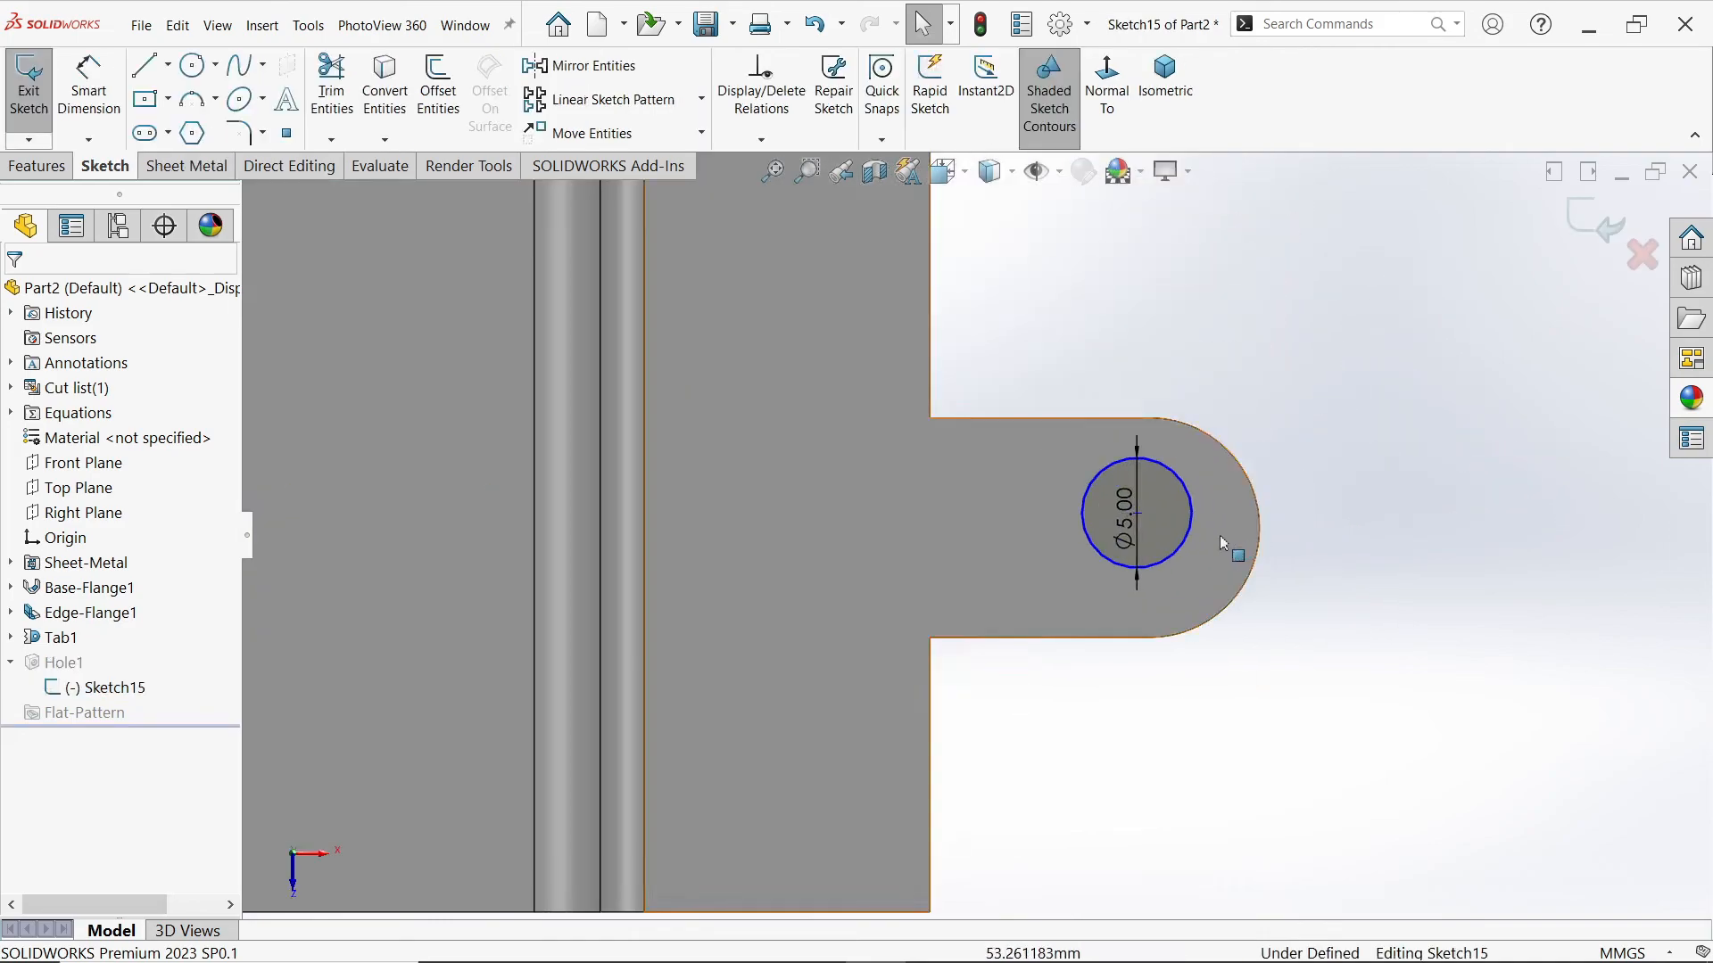
click(1187, 545)
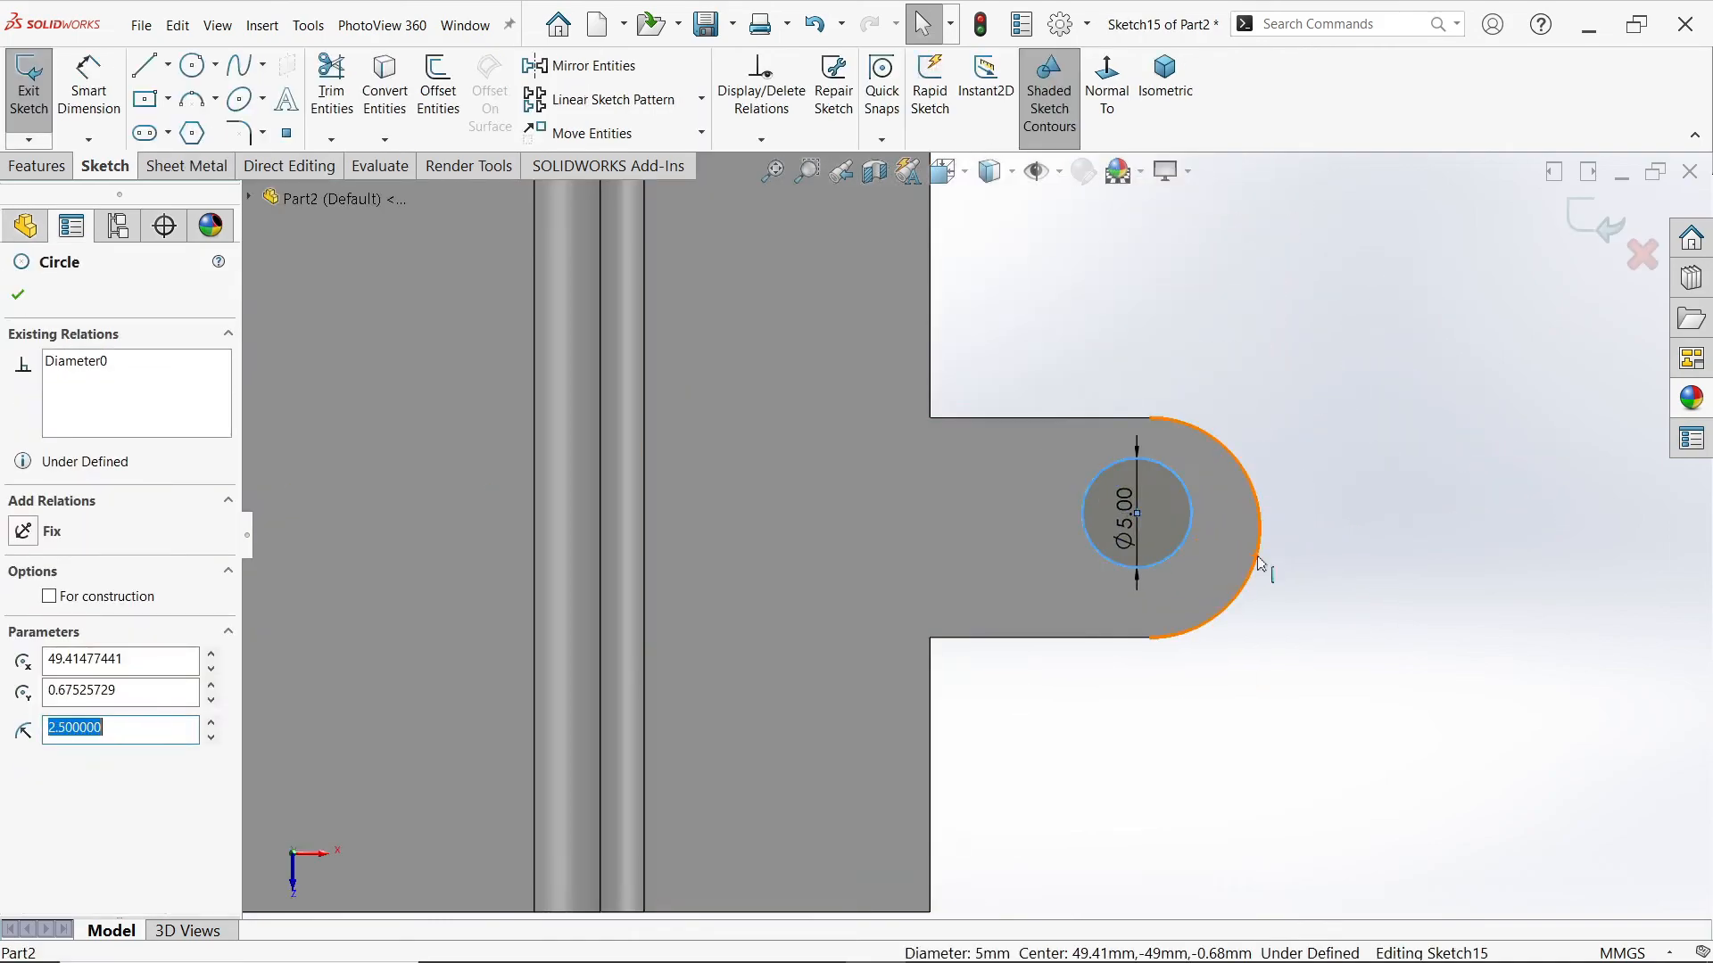
ctrl+click(1259, 562)
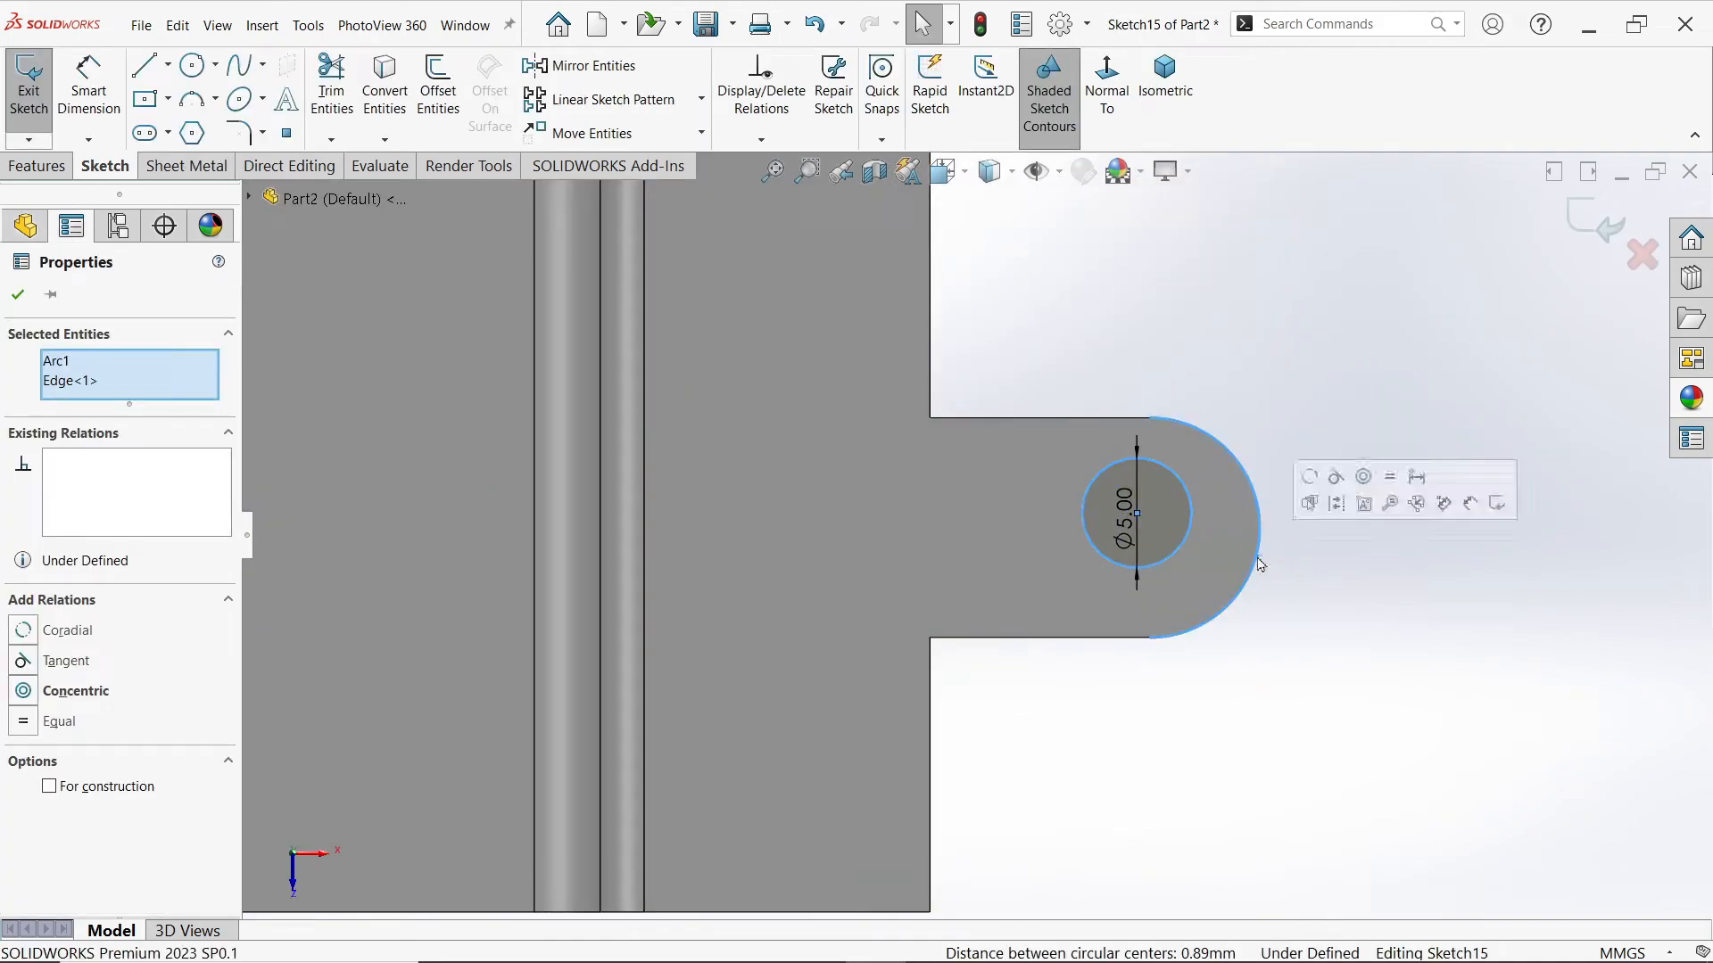
click(1369, 483)
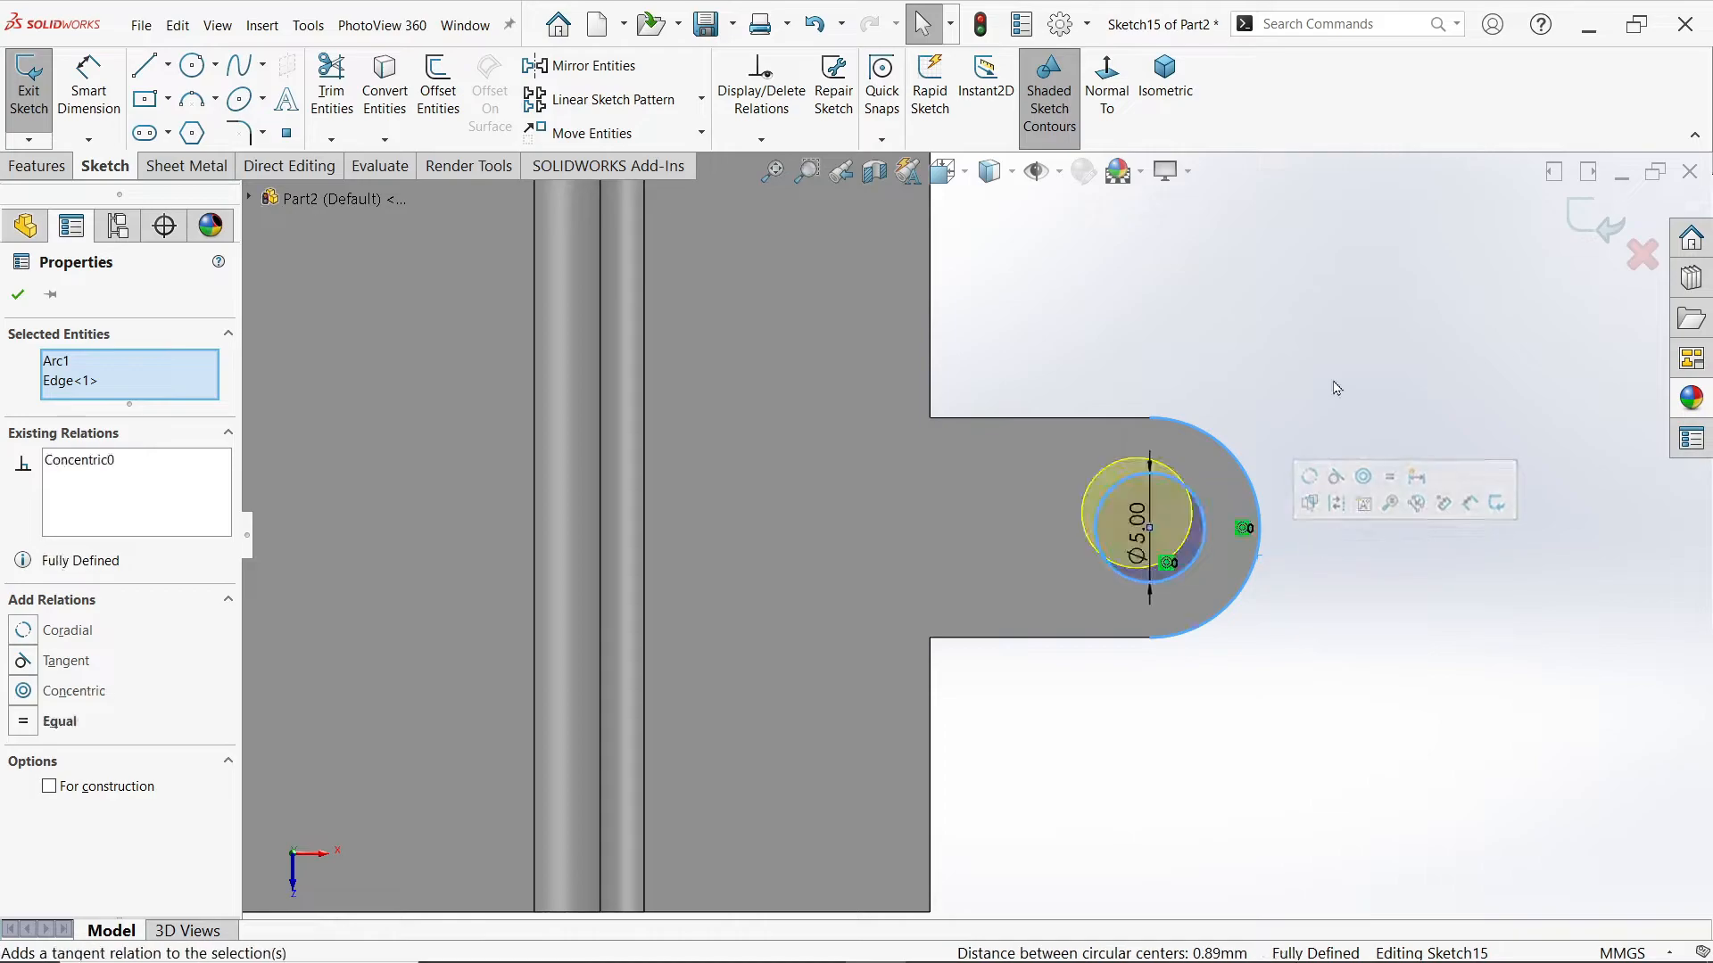
click(16, 295)
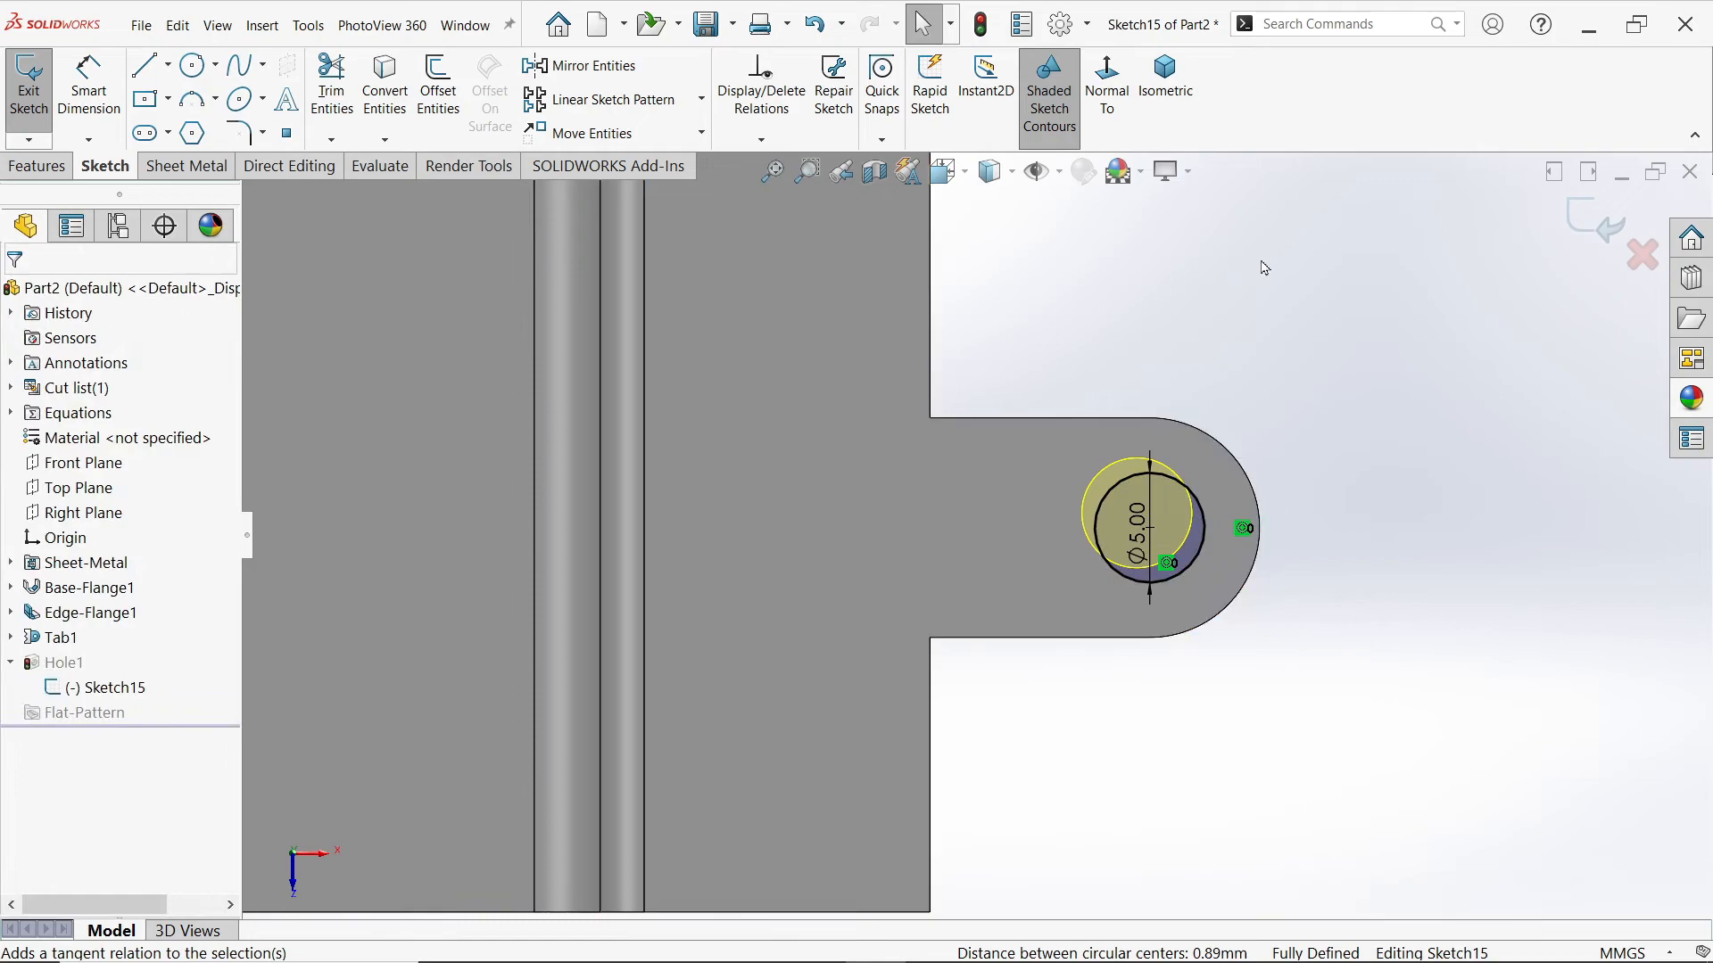
click(1587, 223)
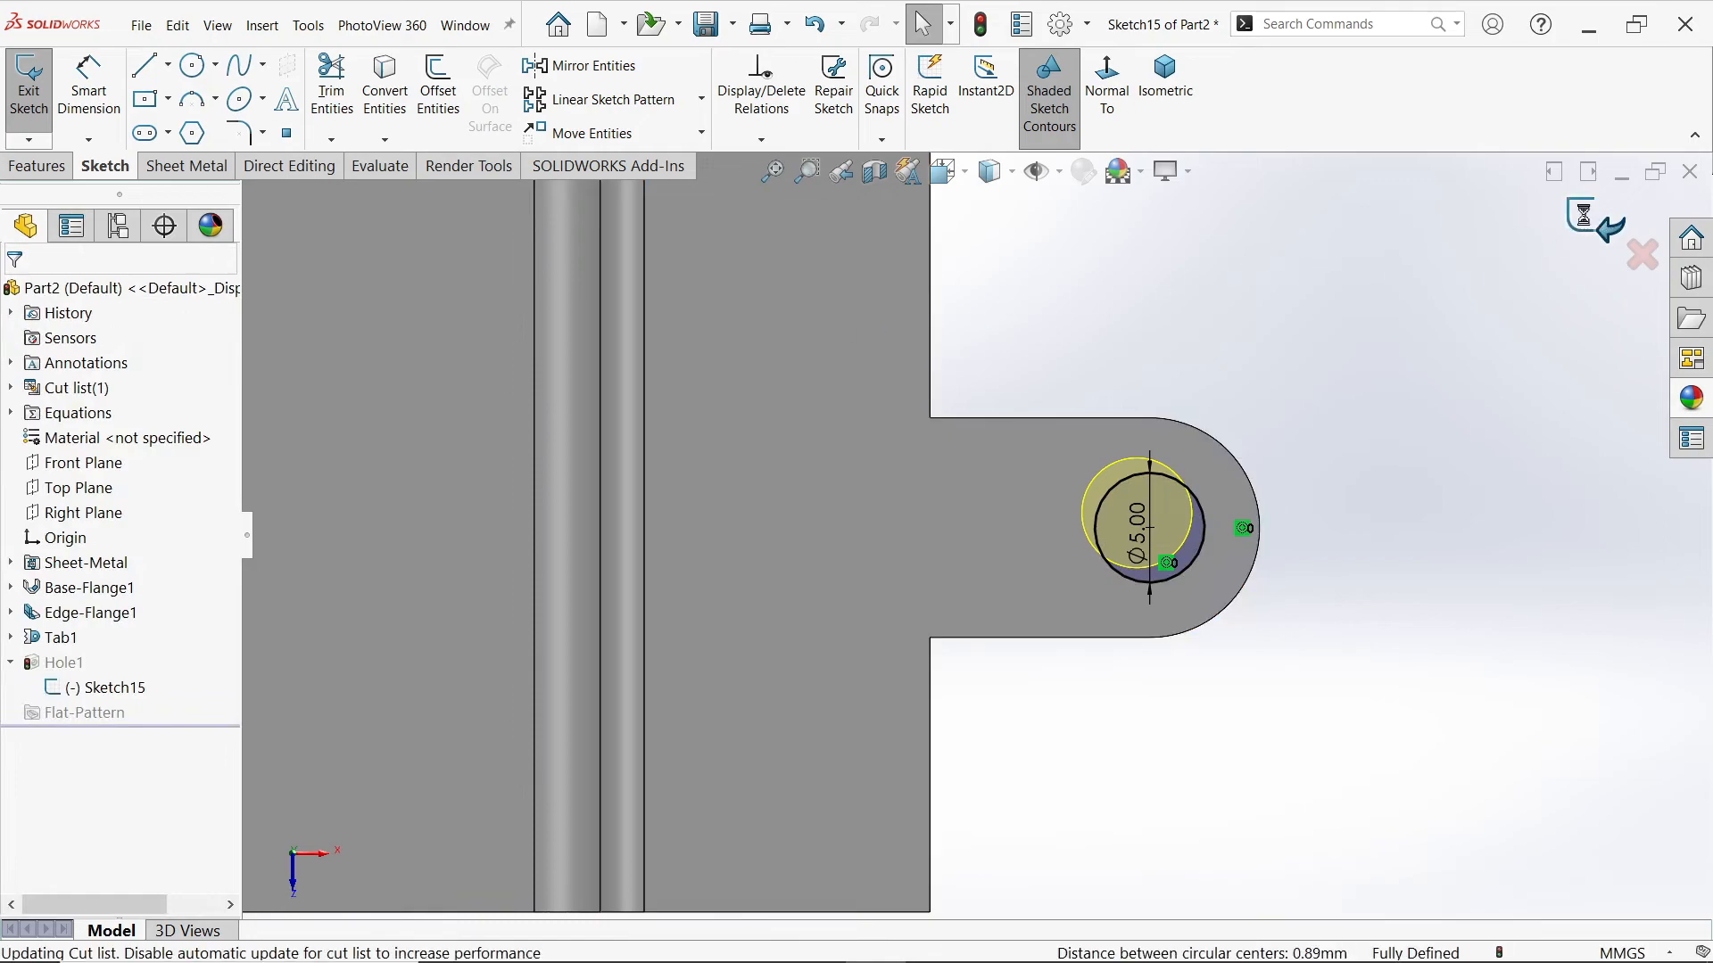
Step: Mirror the tab and its hole about the Right Plane, using the partial preview
click(1276, 78)
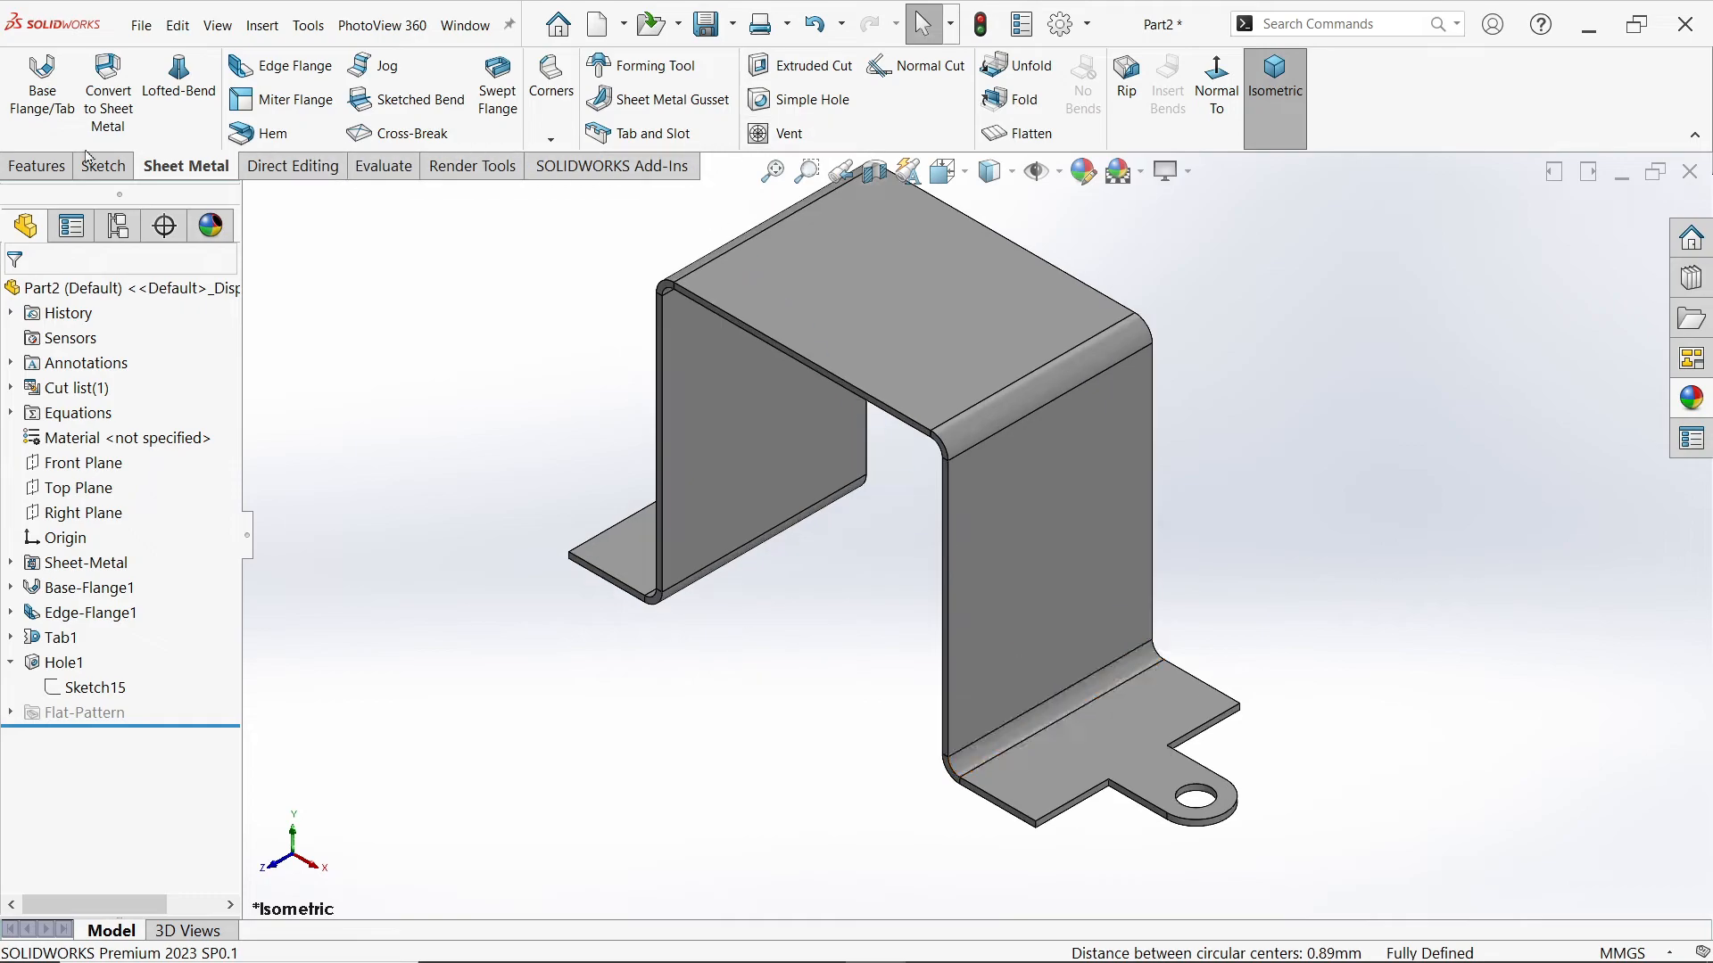
click(37, 166)
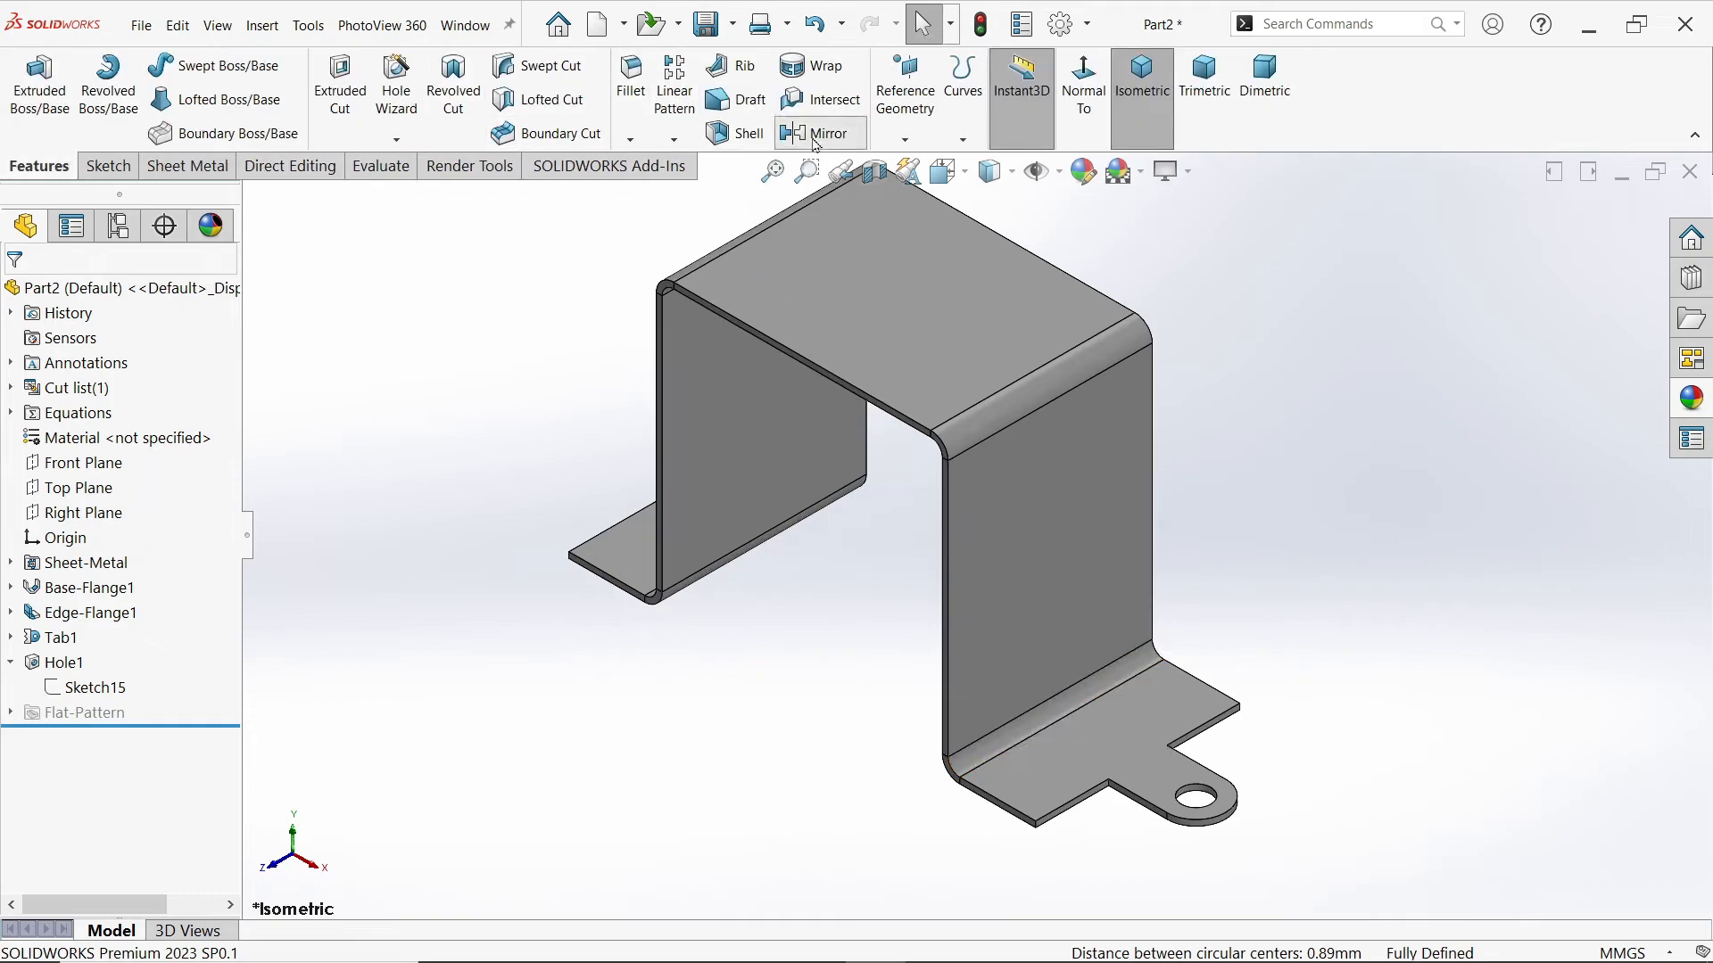
click(813, 133)
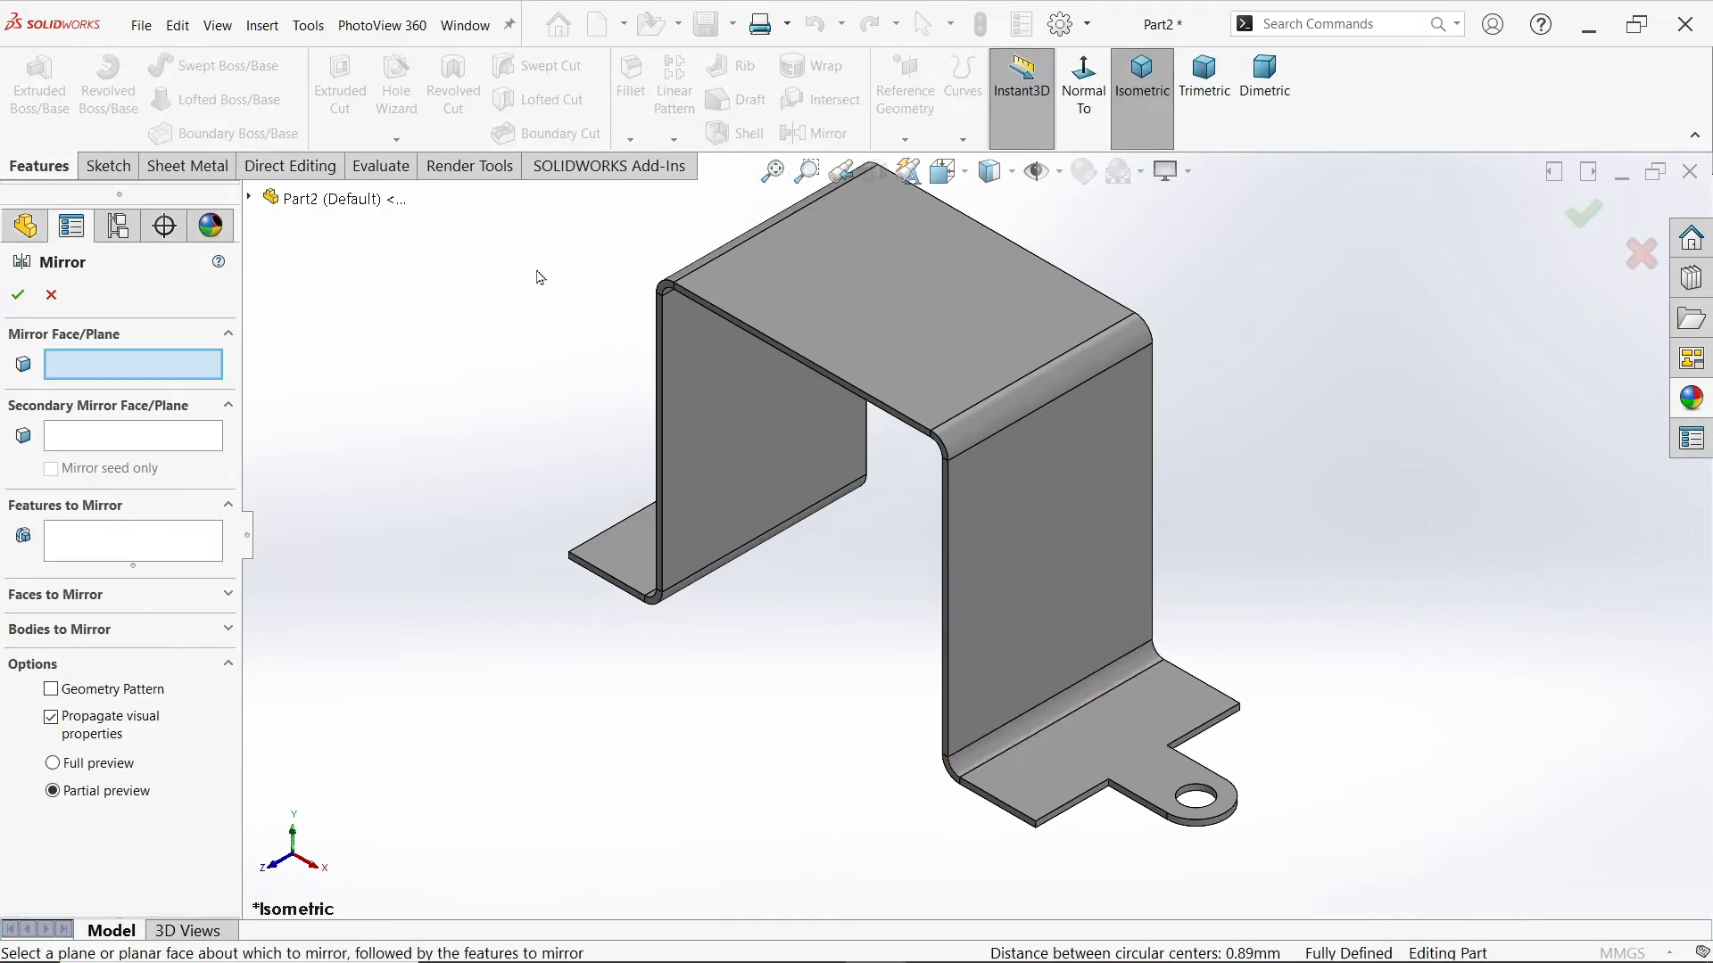
click(251, 199)
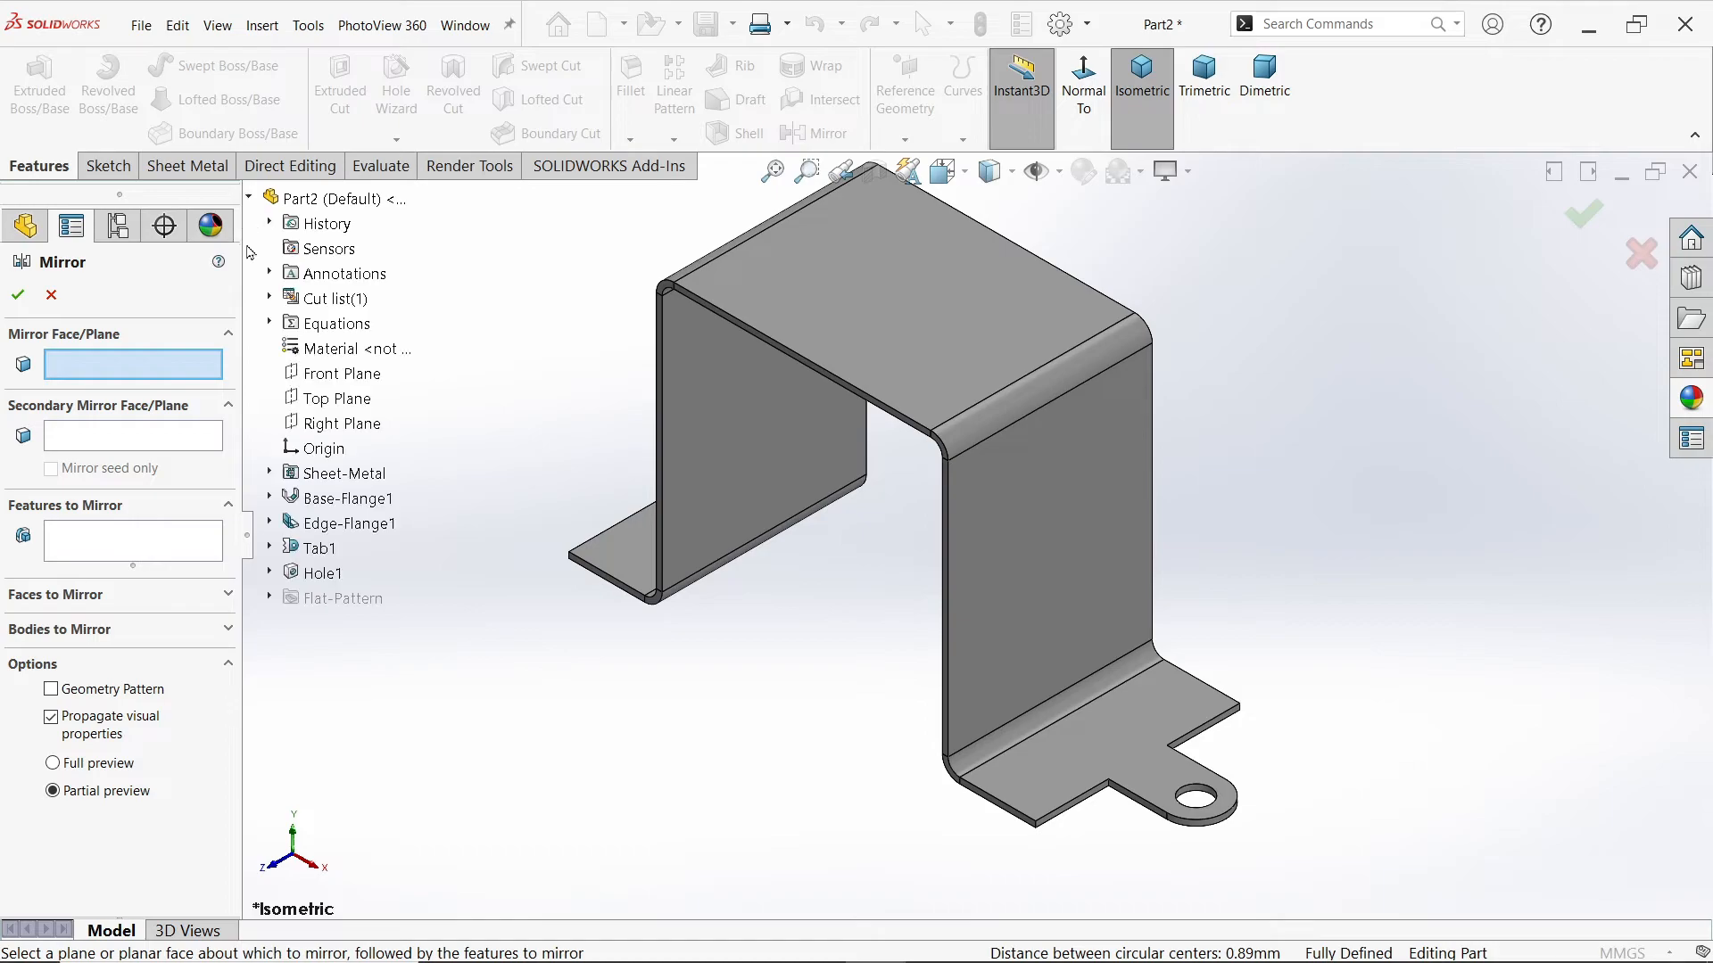
click(341, 424)
middle_drag(571, 678, 610, 711)
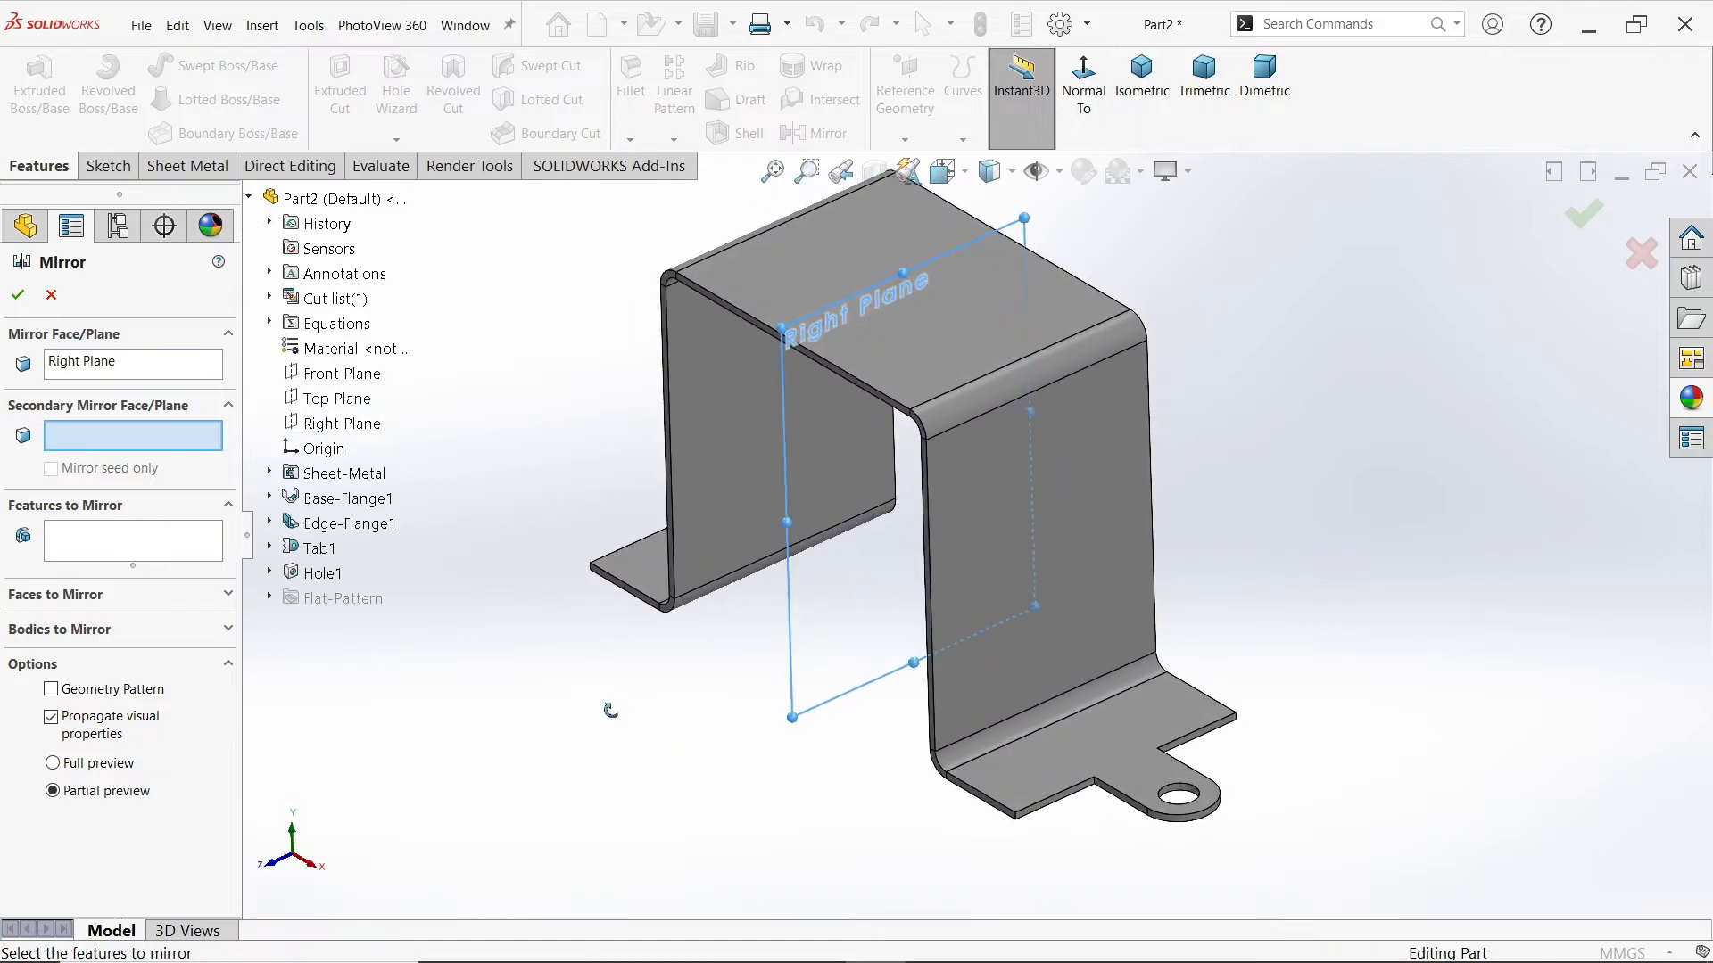
click(112, 543)
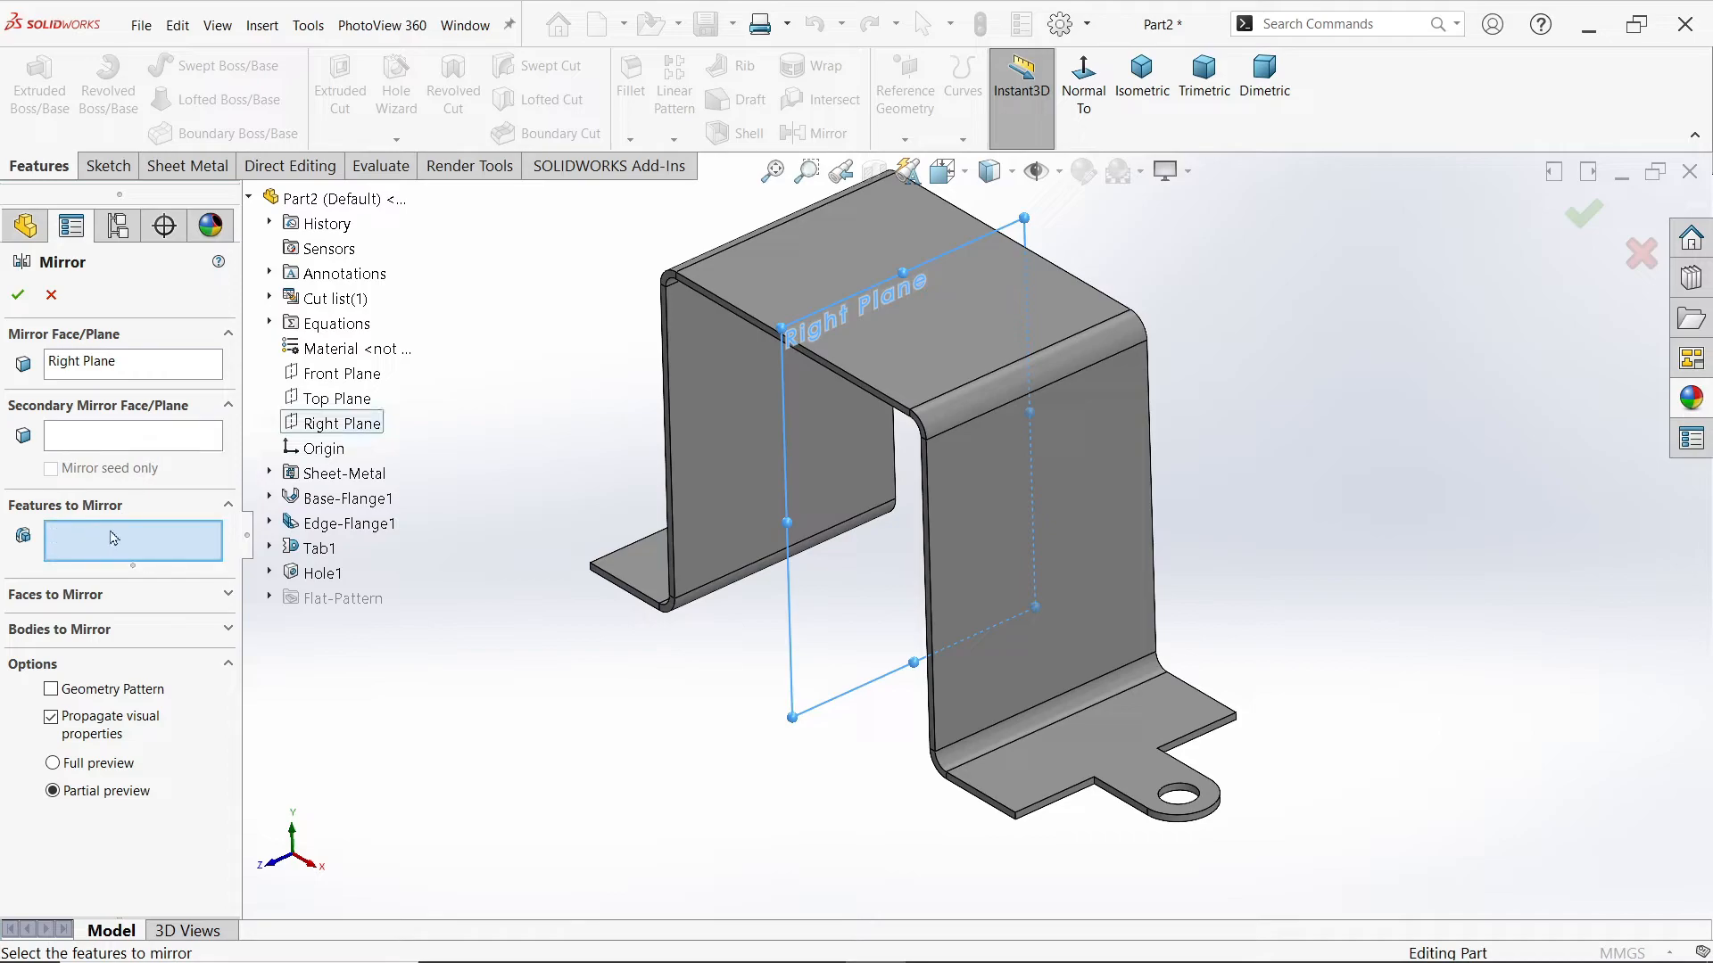
click(308, 548)
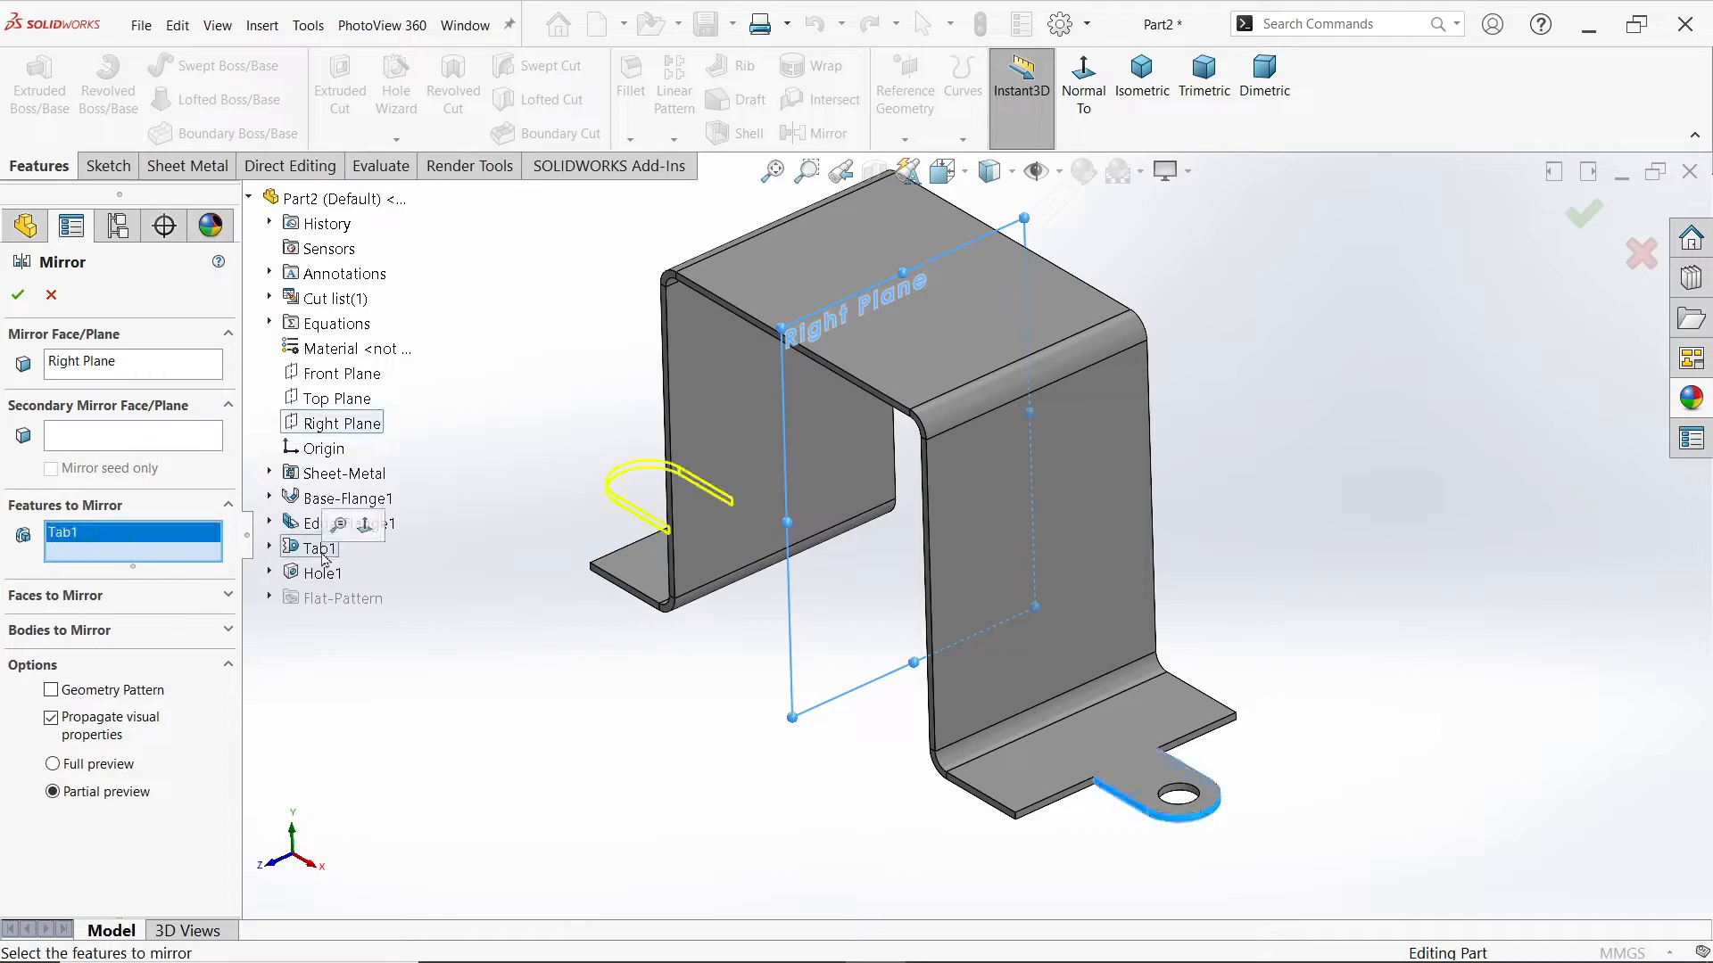
click(307, 574)
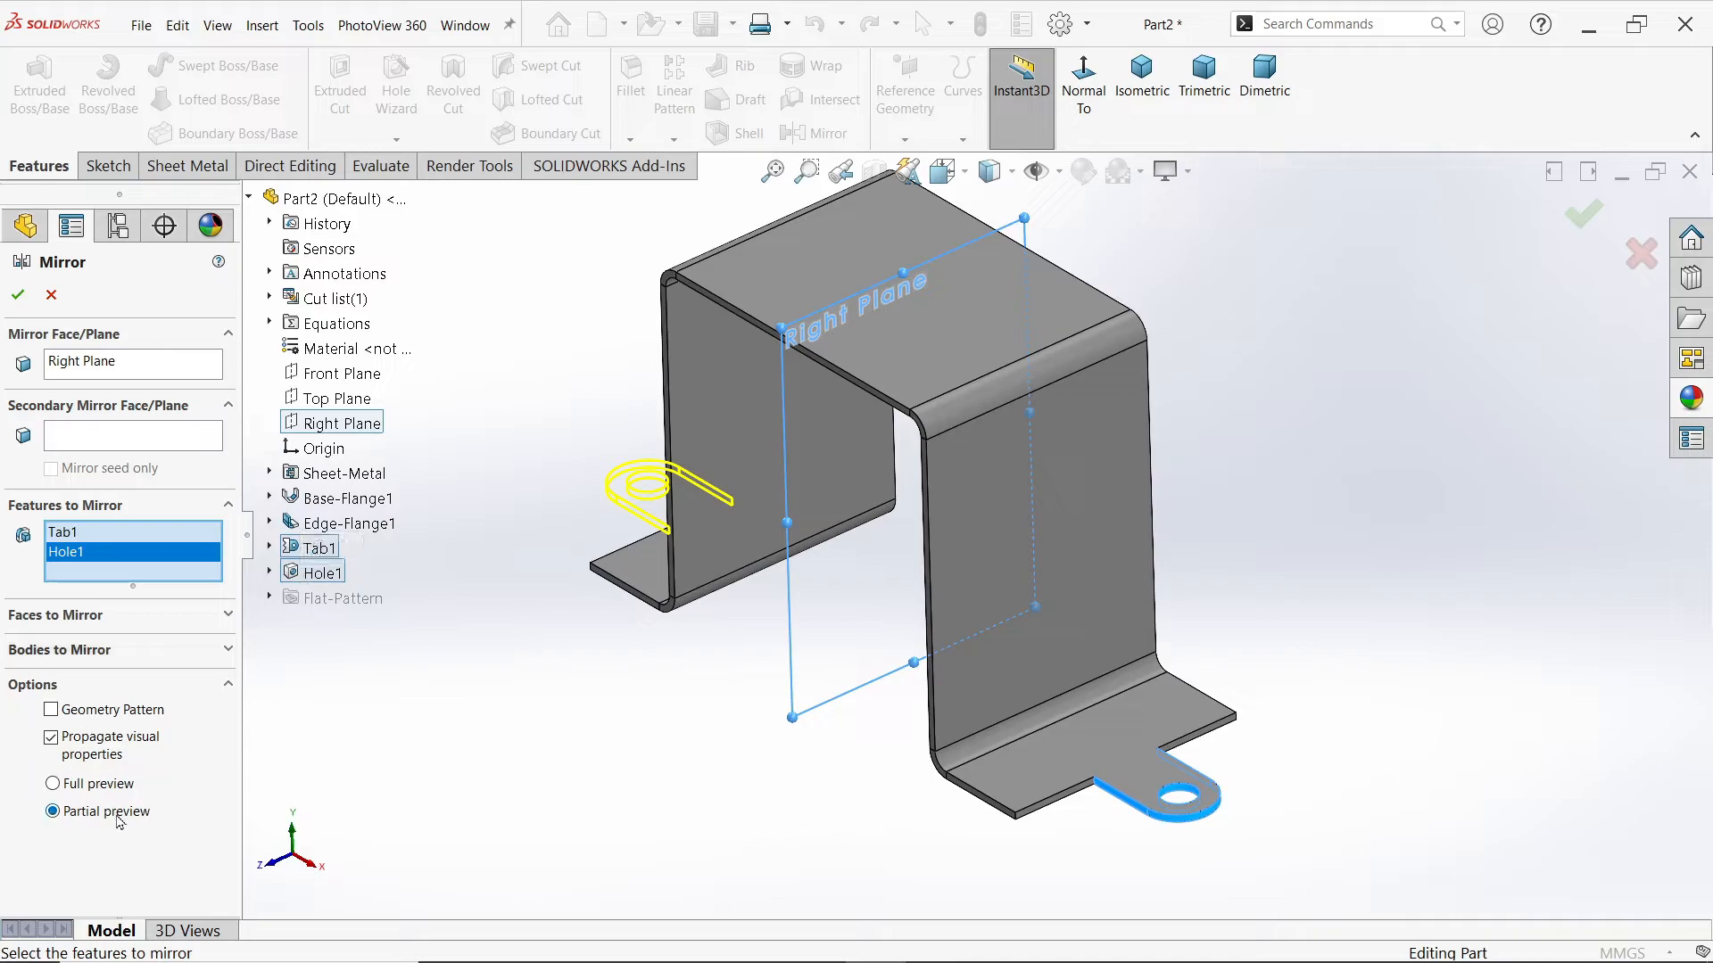
click(53, 784)
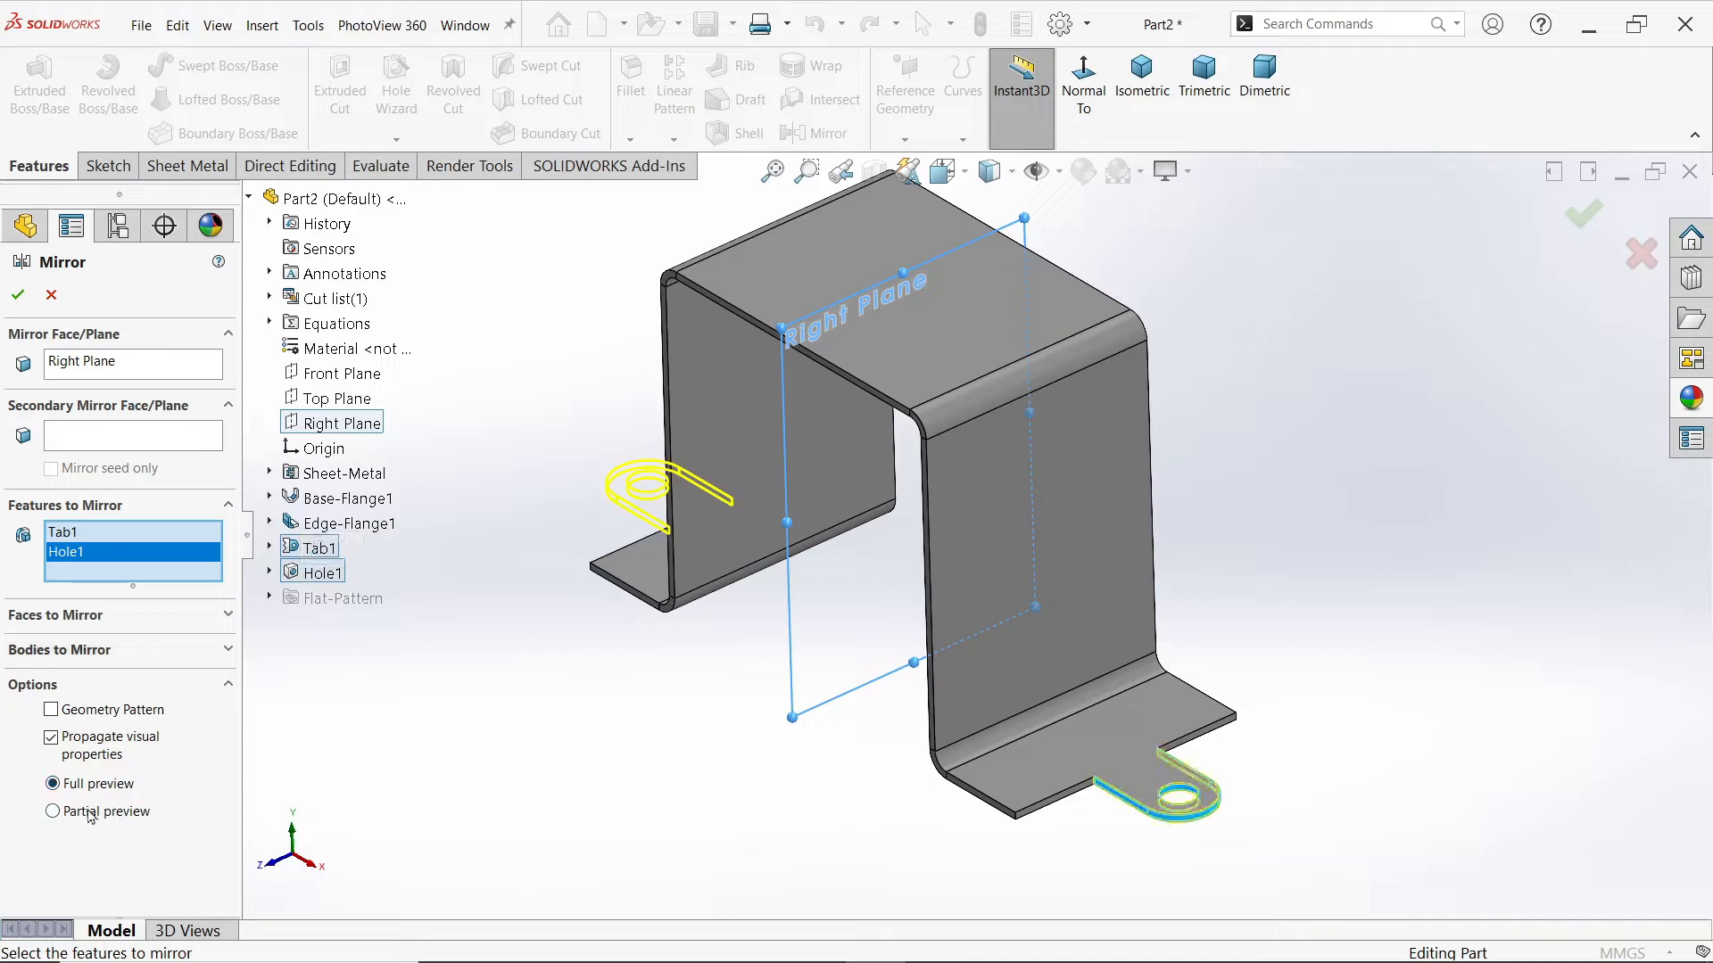
click(90, 815)
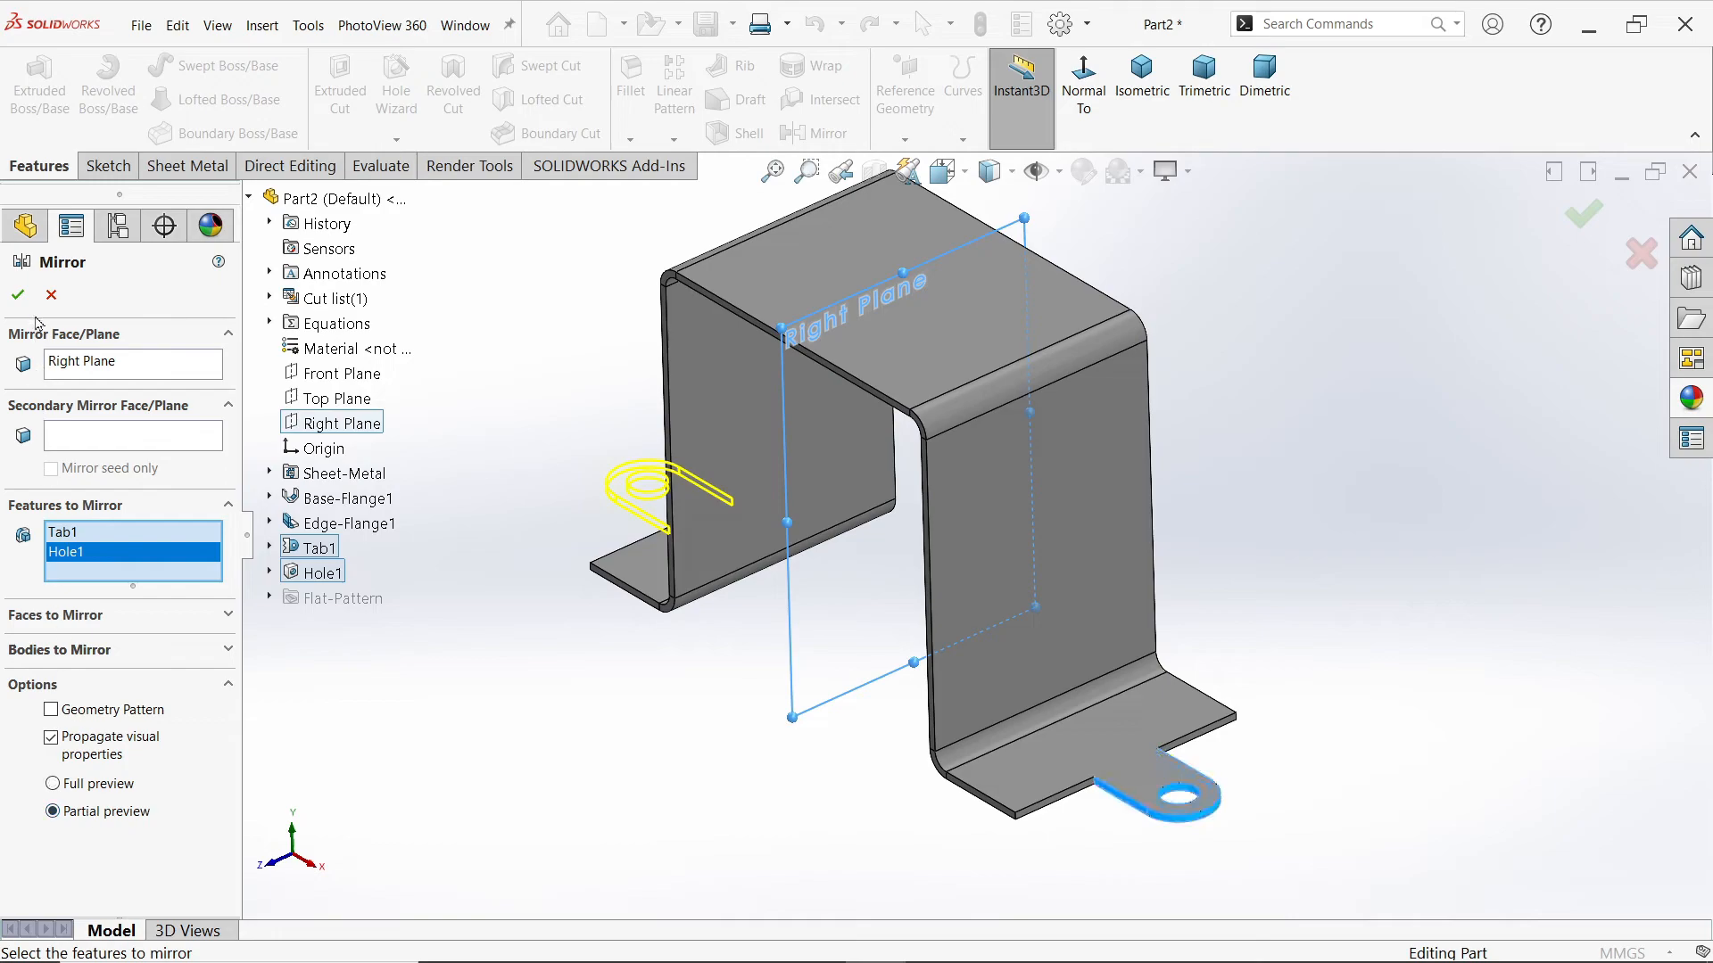
click(17, 294)
Step: Check the length of the tab's straight side edge
mouse_move(522, 648)
middle_down()
mouse_move(639, 678)
mouse_move(646, 505)
mouse_move(559, 666)
mouse_move(520, 638)
middle_up()
scroll(1204, 814, down, 5)
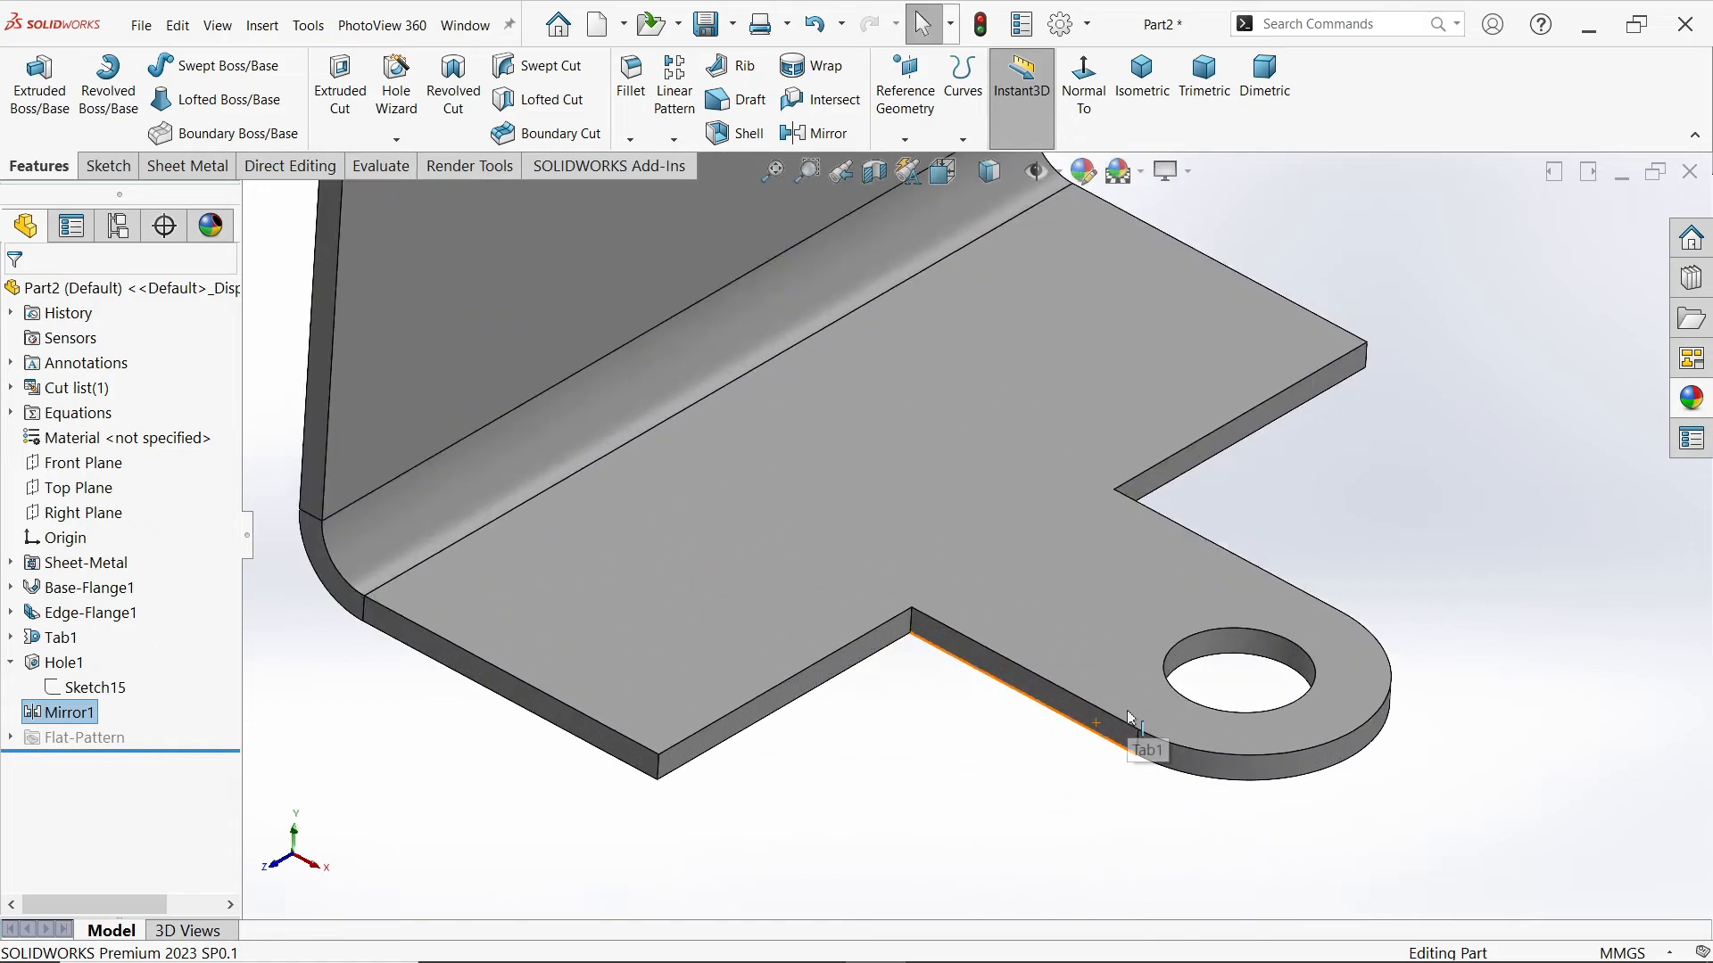
click(1044, 683)
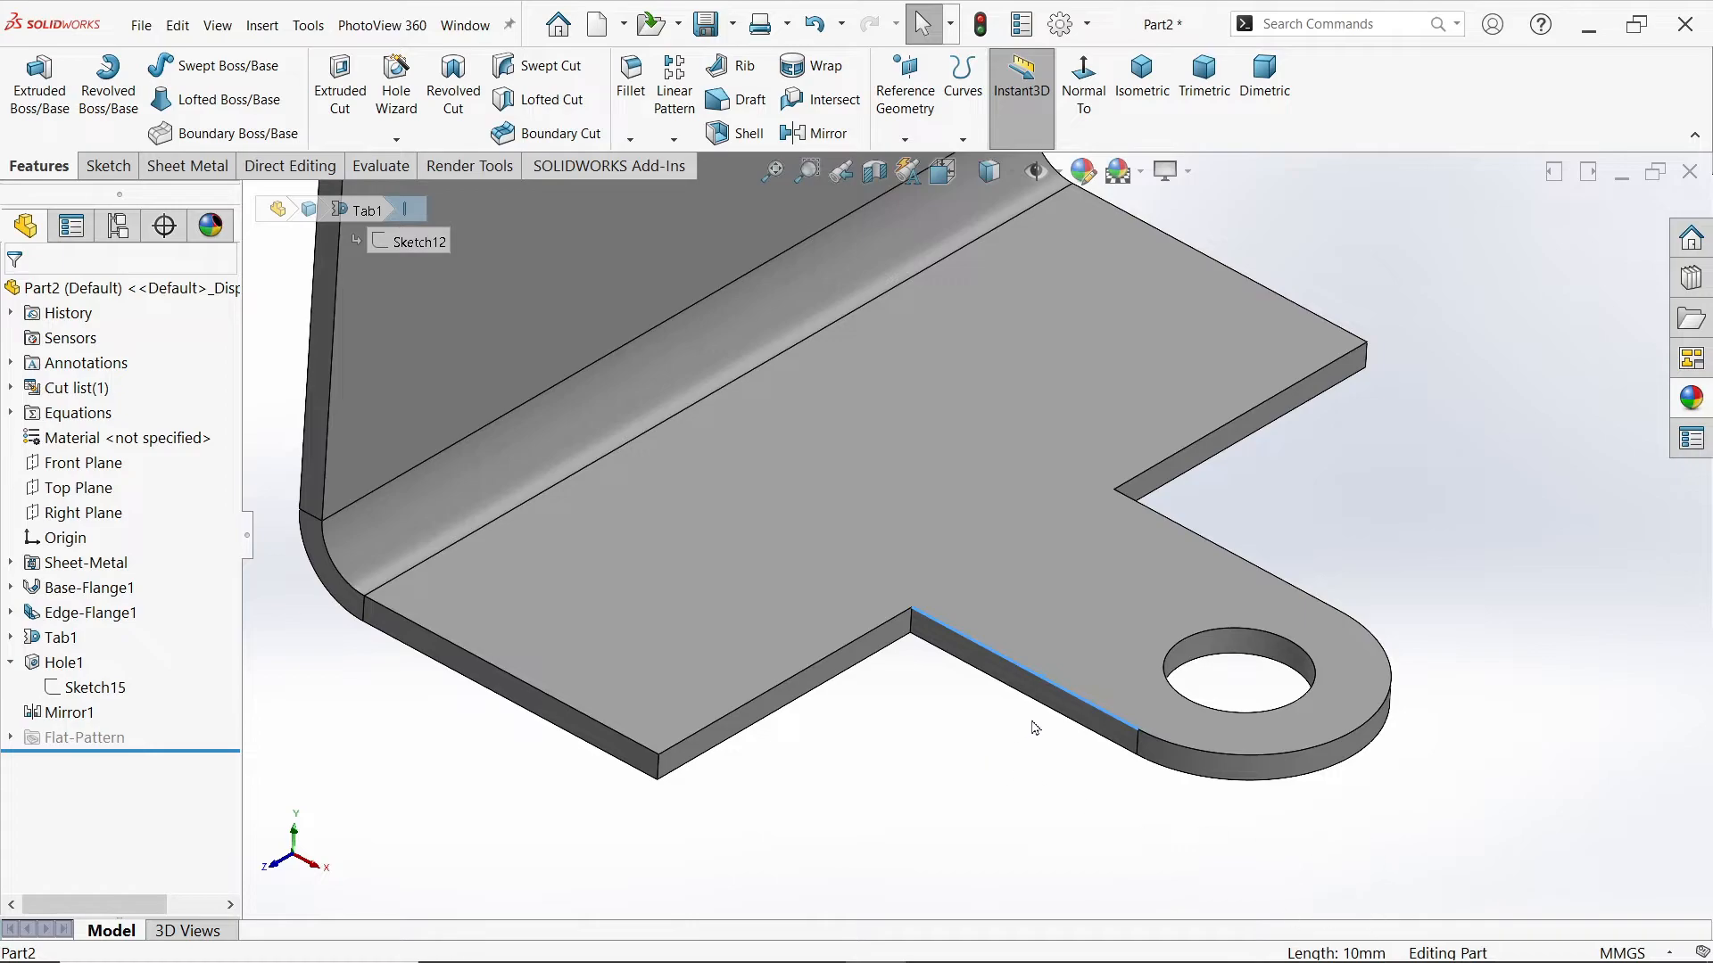
scroll(955, 711, up, 5)
click(947, 721)
Step: Measure the distance between the foot flange's thin end face and the inner face of the vertical wall
click(381, 166)
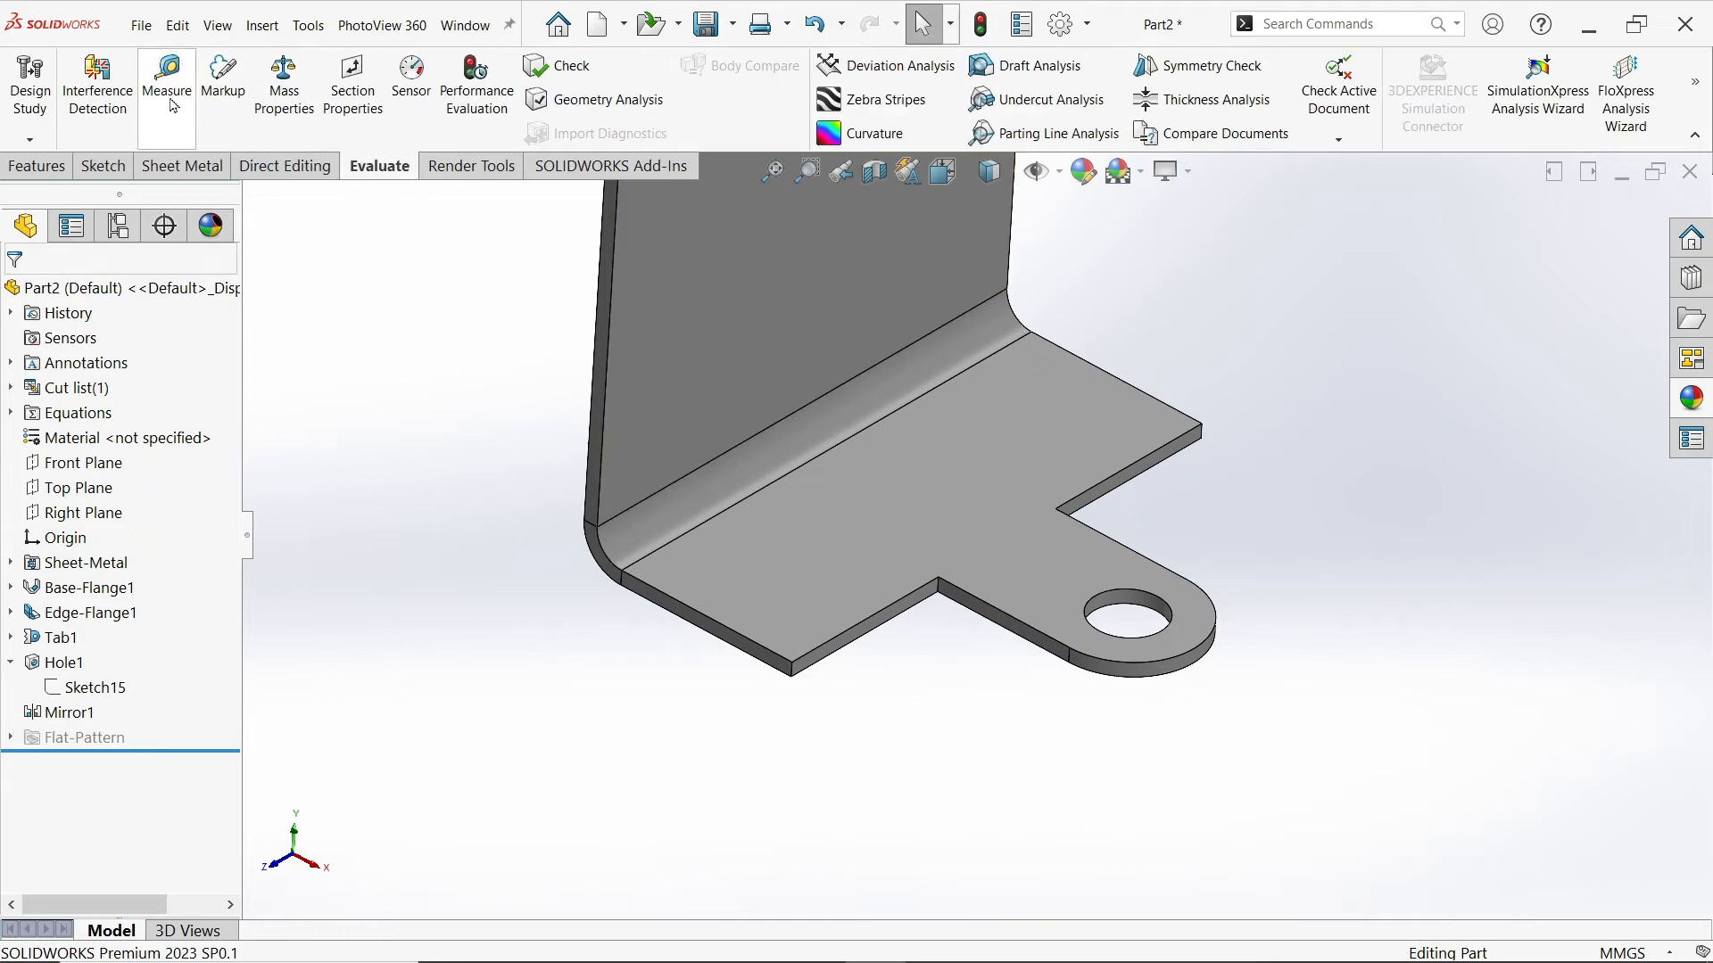
click(171, 90)
drag(602, 299, 1298, 457)
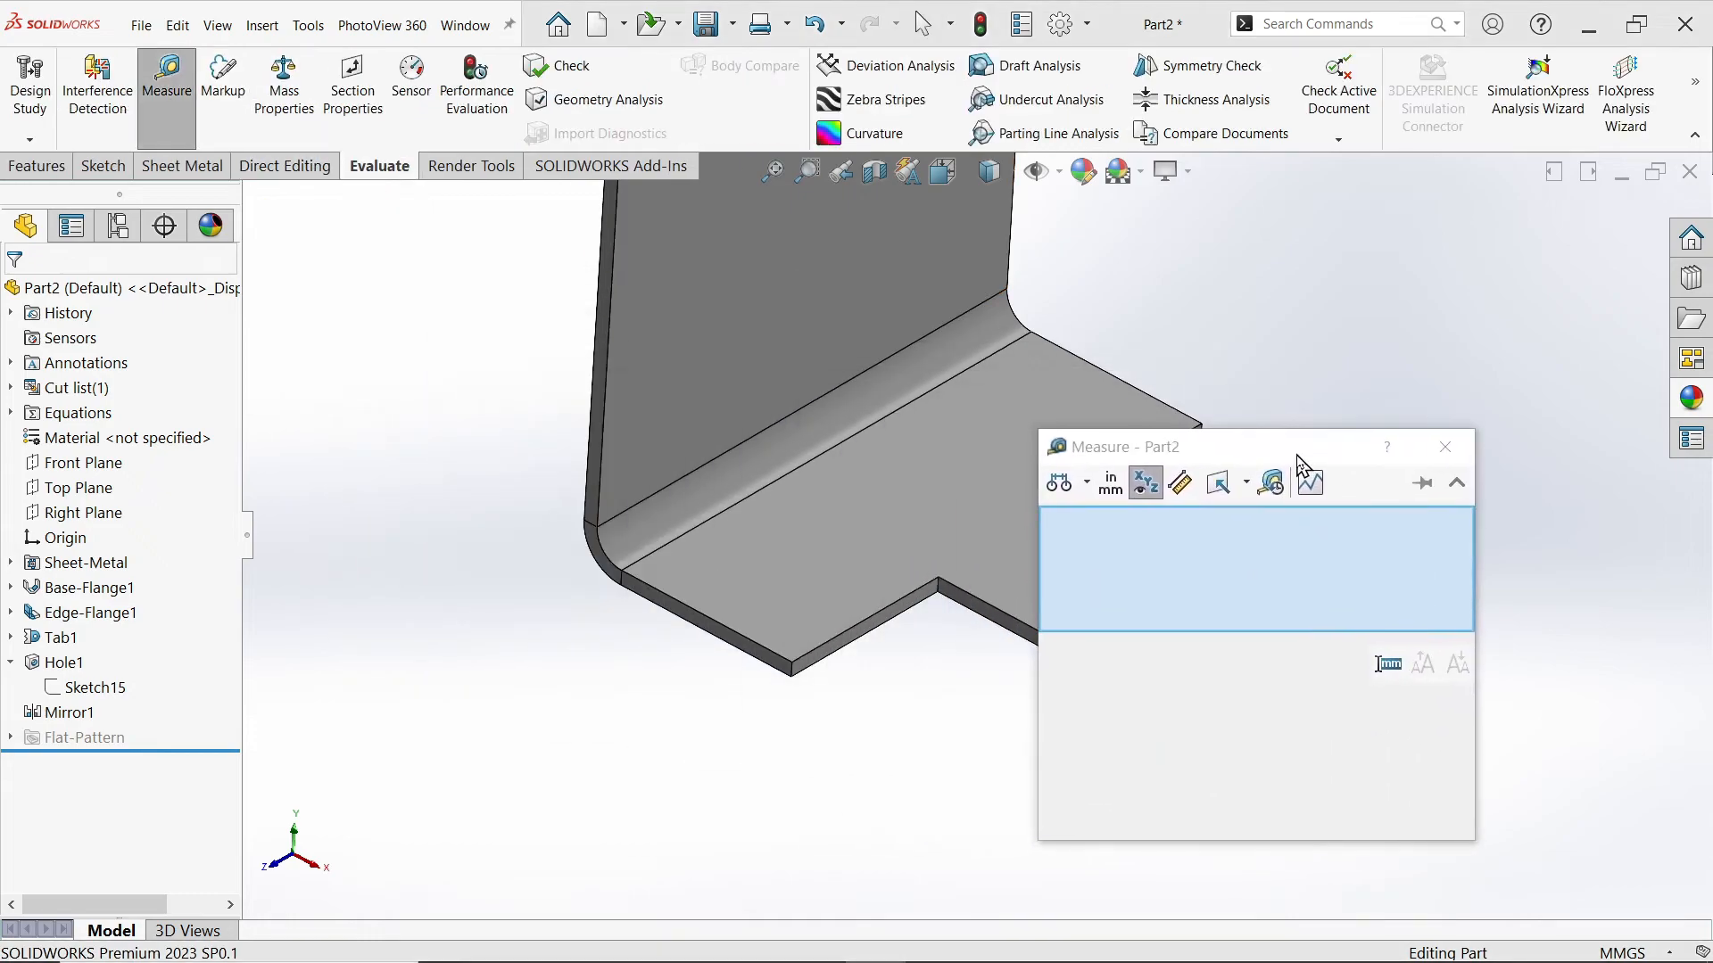
scroll(801, 516, down, 3)
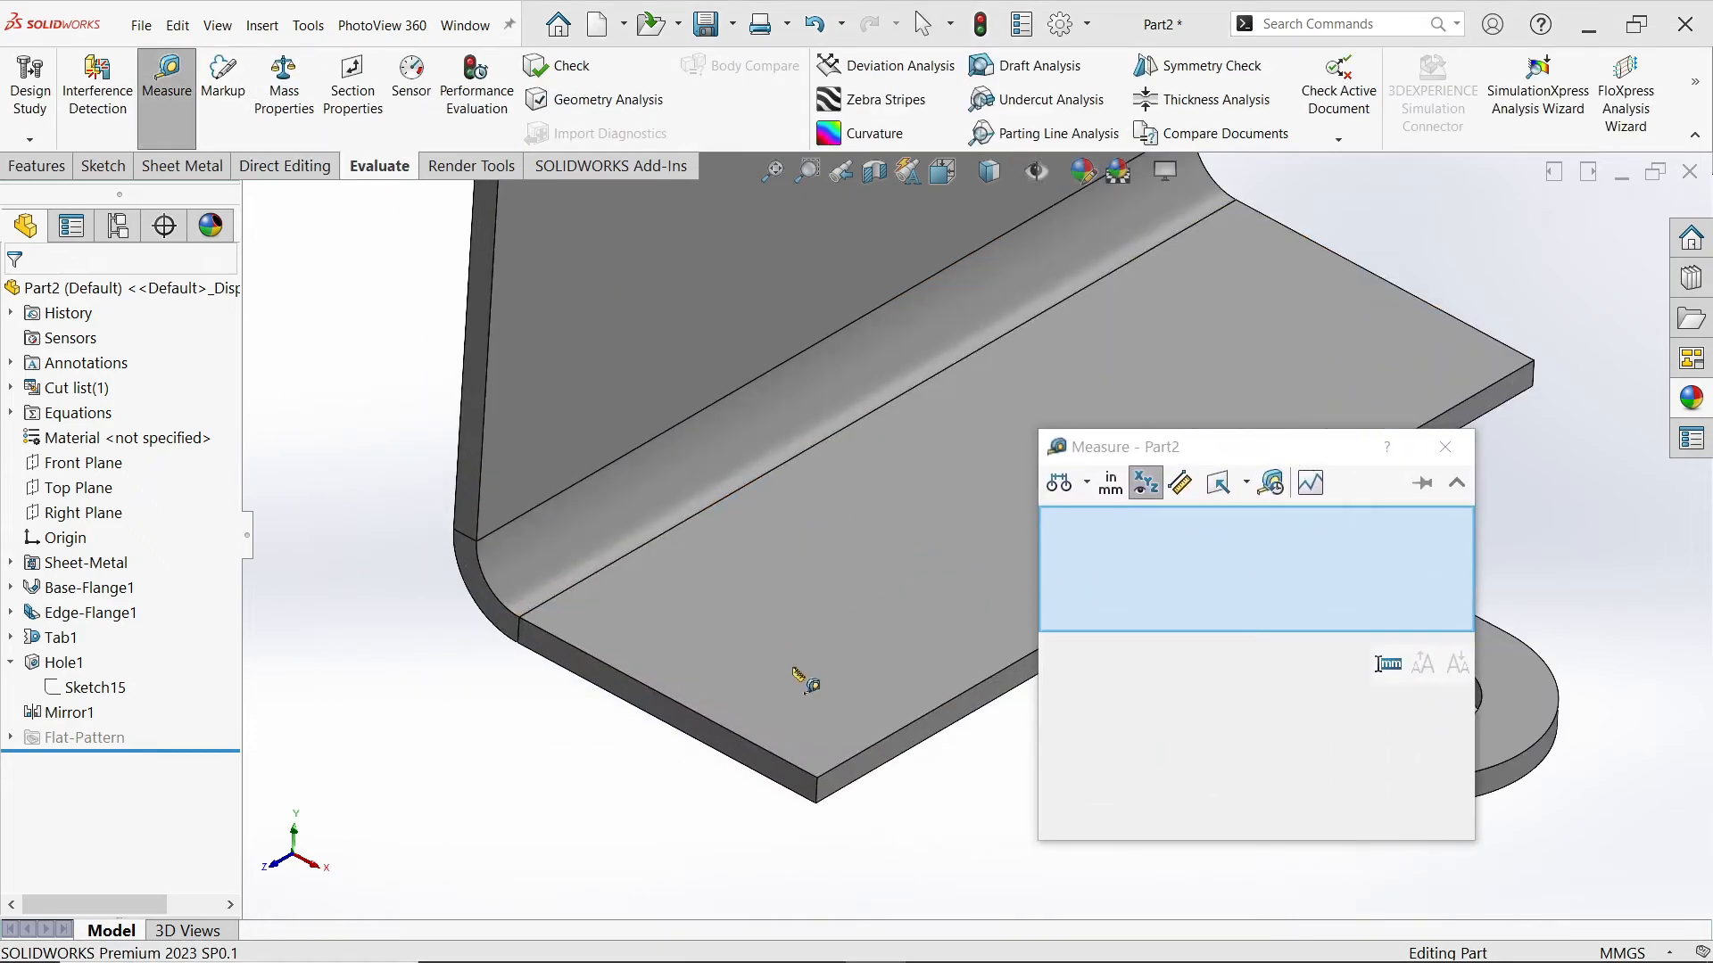
click(861, 771)
scroll(678, 687, up, 2)
middle_drag(614, 677, 727, 705)
click(758, 446)
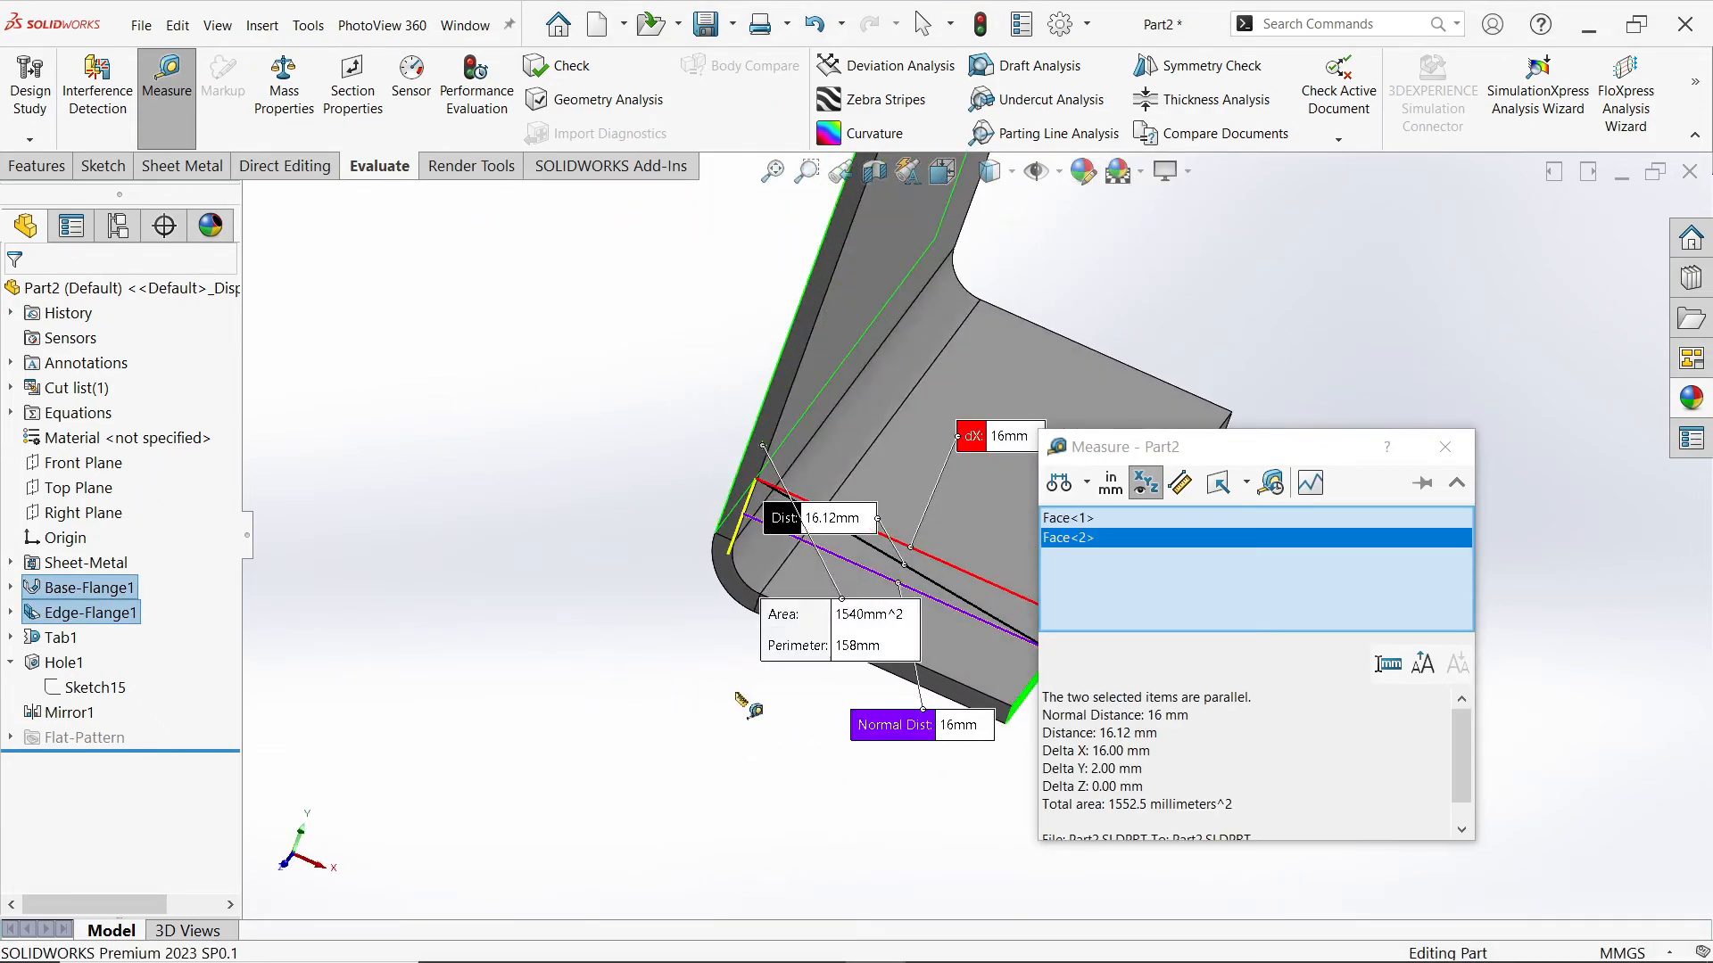
drag(902, 733, 688, 808)
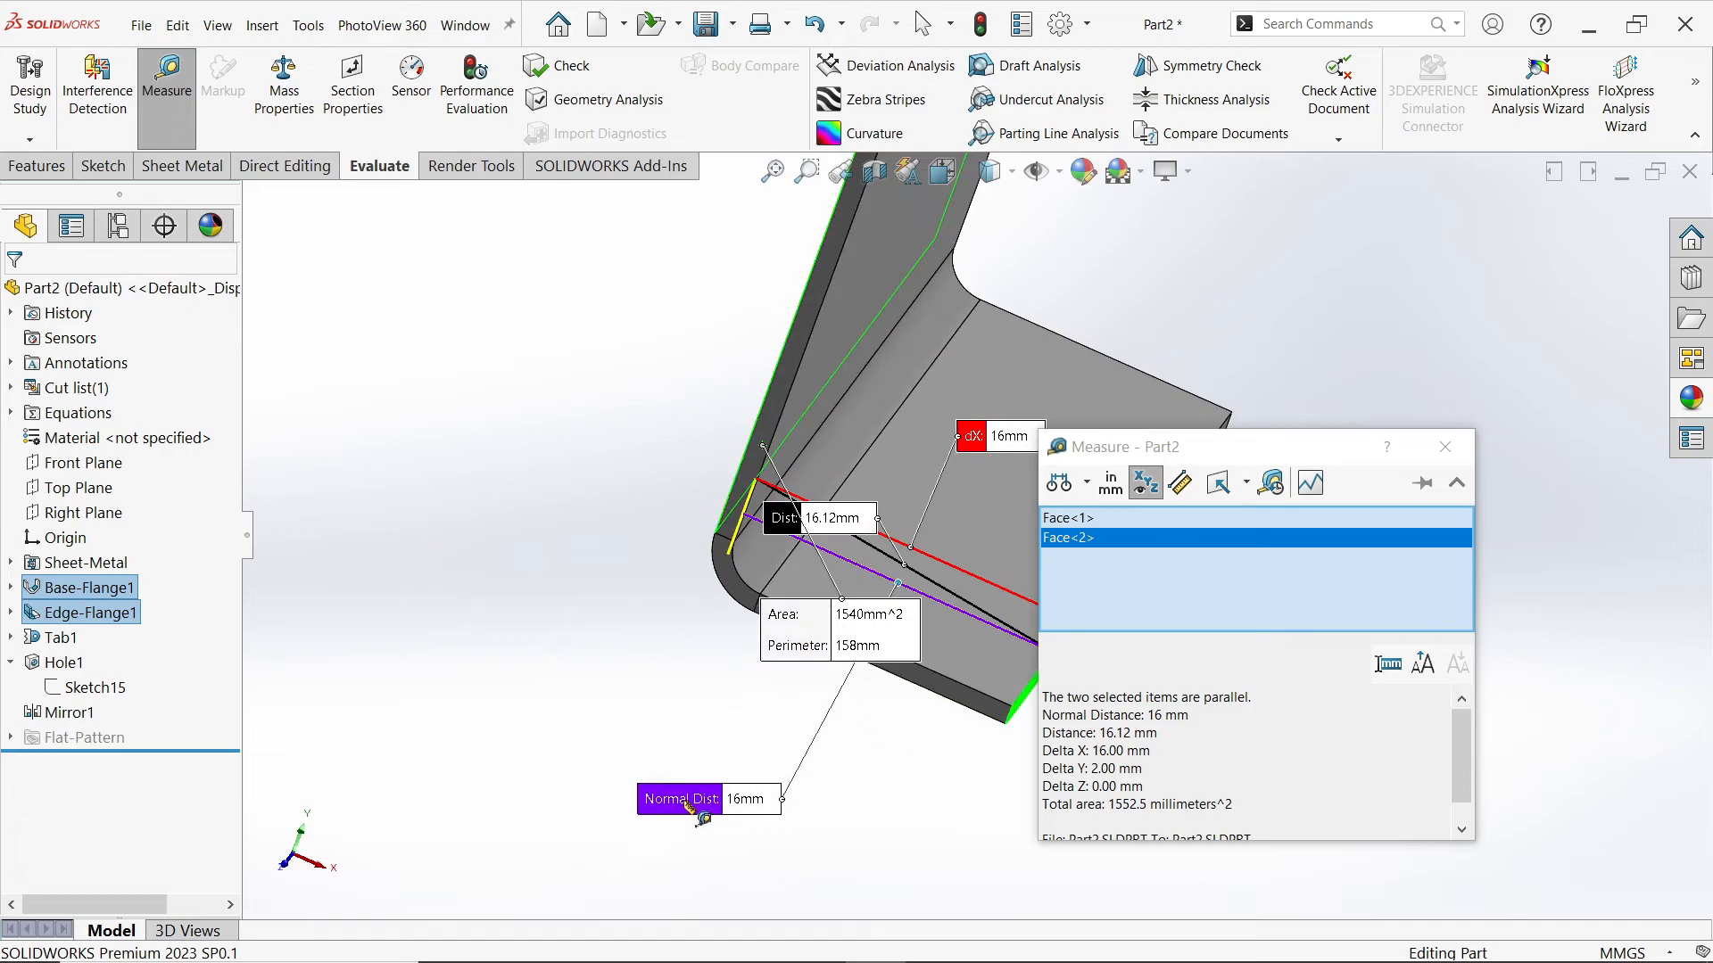
middle_drag(919, 798, 938, 661)
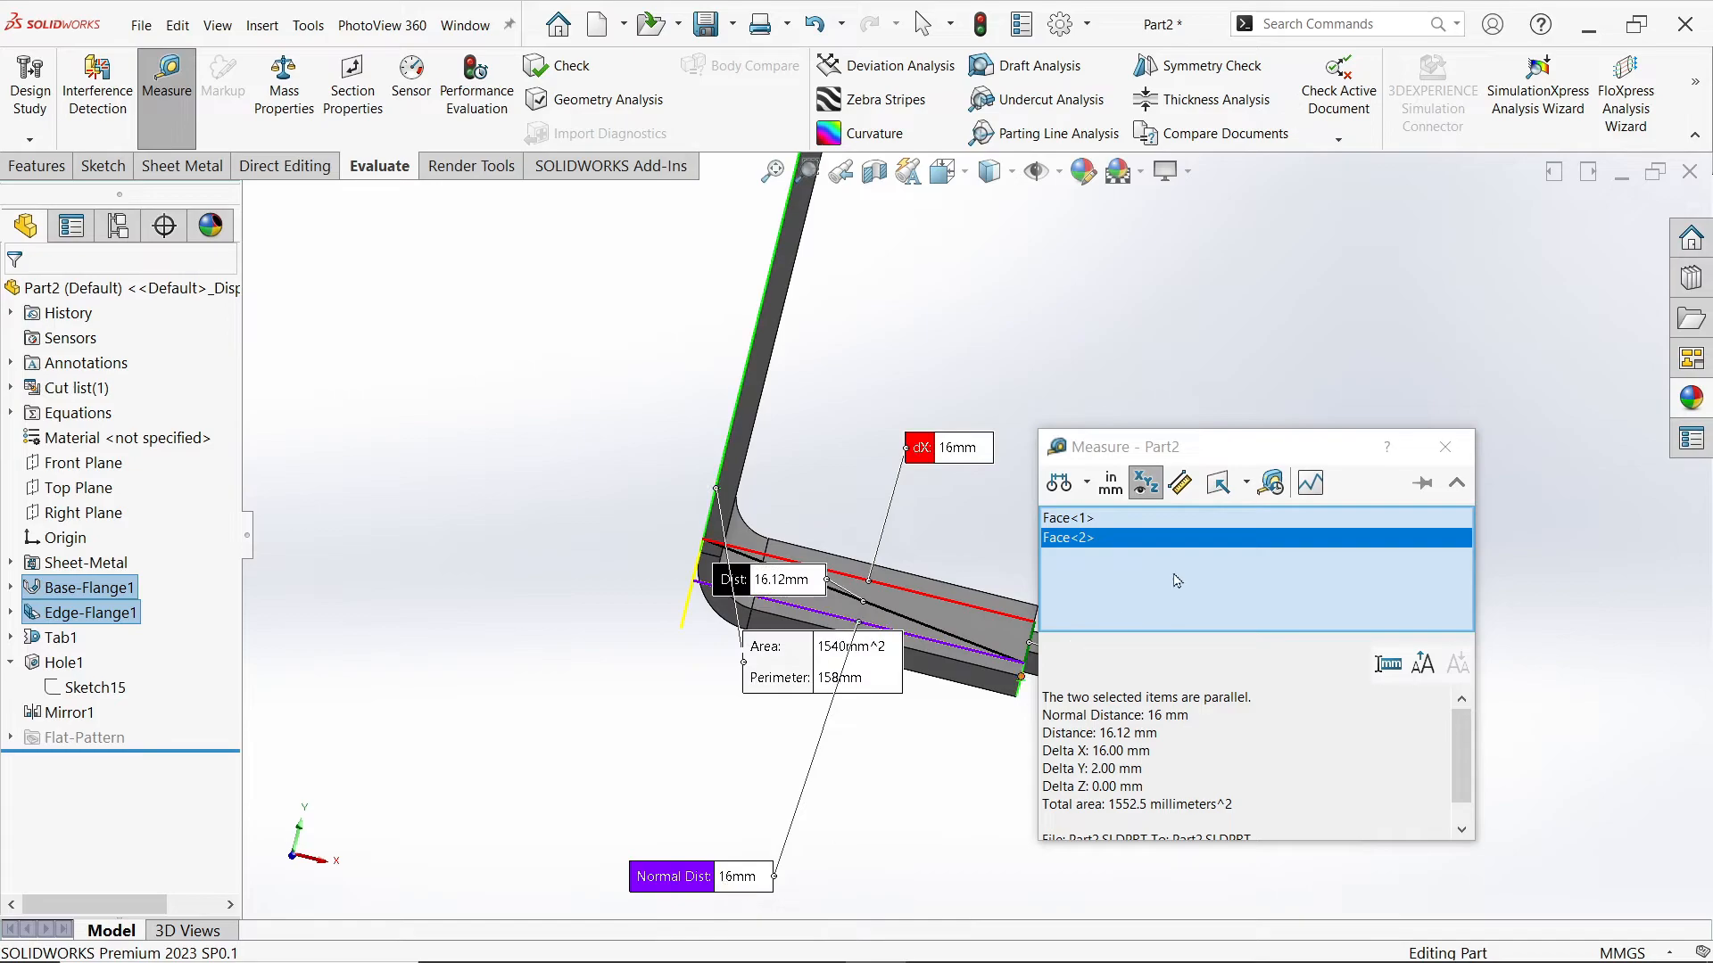
drag(1265, 449, 1393, 395)
click(1550, 400)
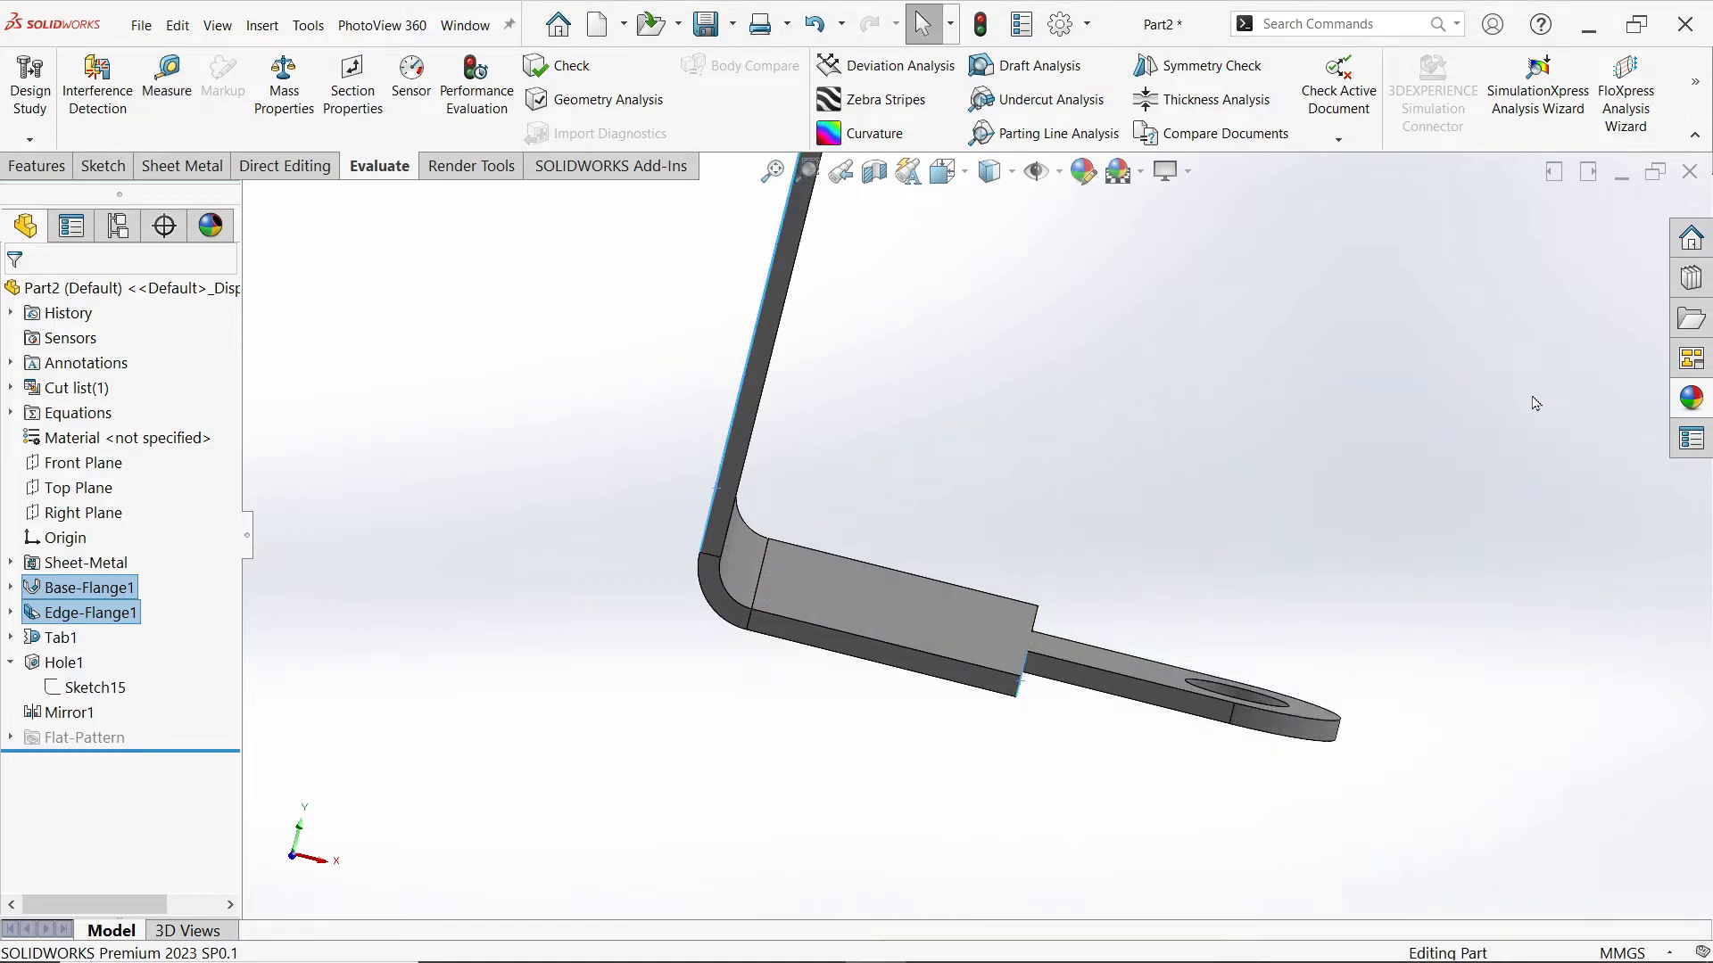
Step: Return the model to the isometric view and examine the top and front views in SolidWorks Sheetmetal Exercise 192.PNG in the image viewer
click(37, 166)
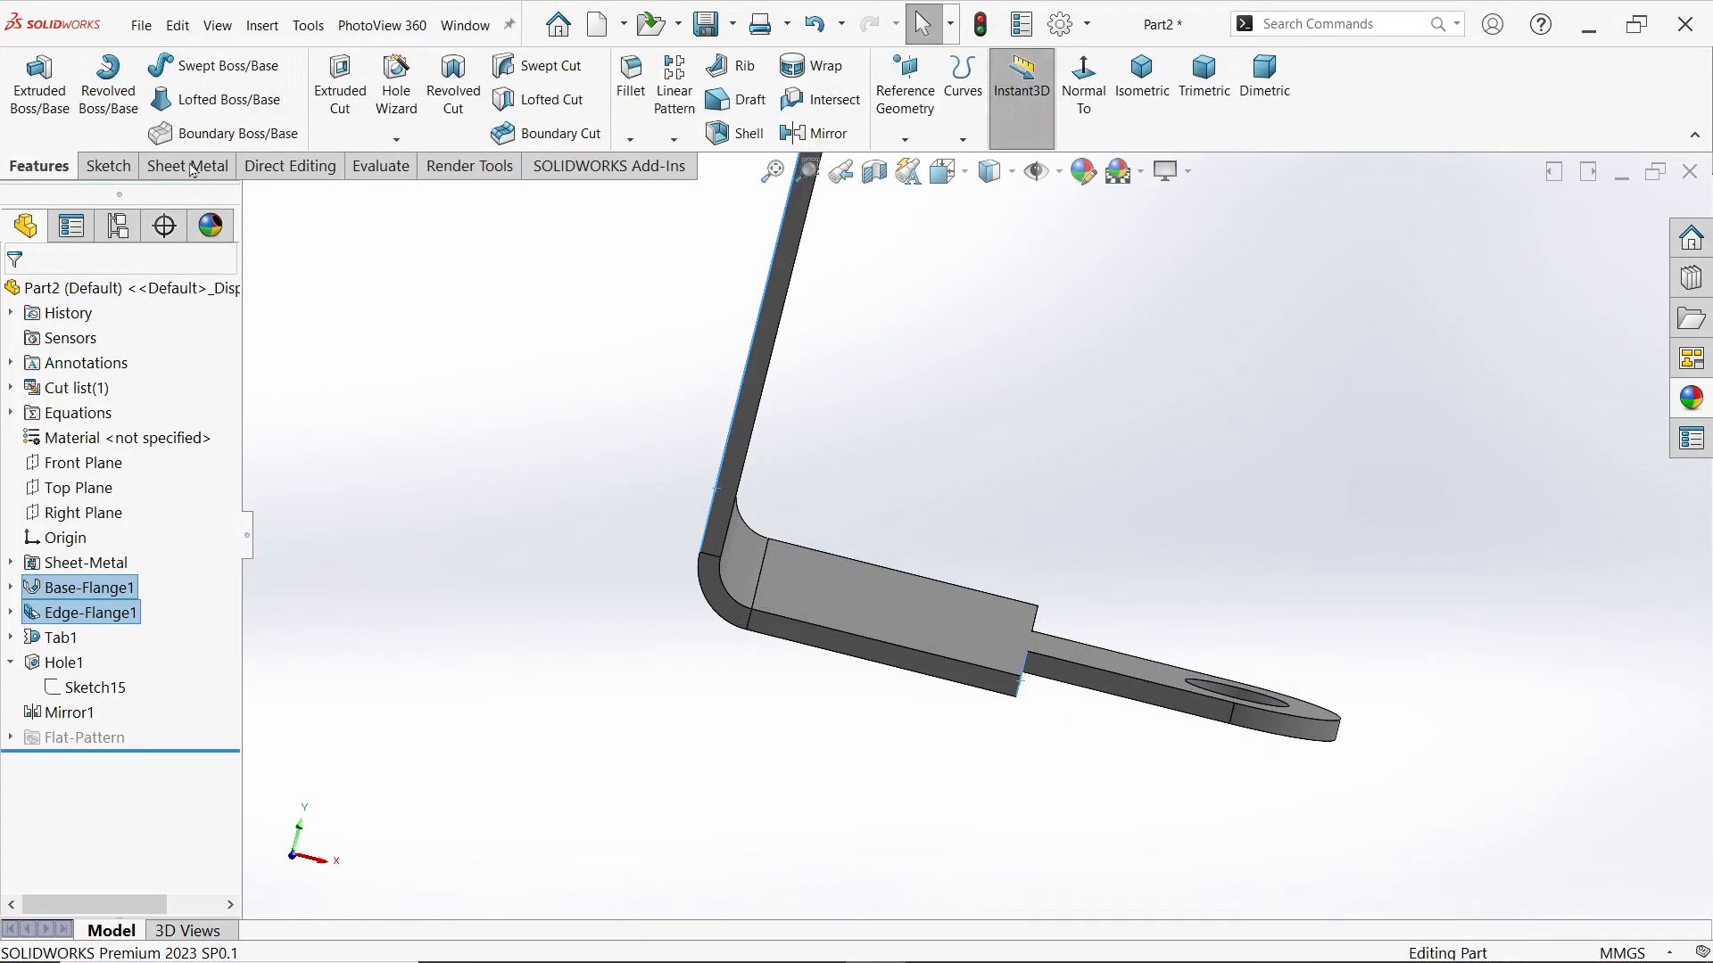
click(1145, 107)
key(alt+Tab)
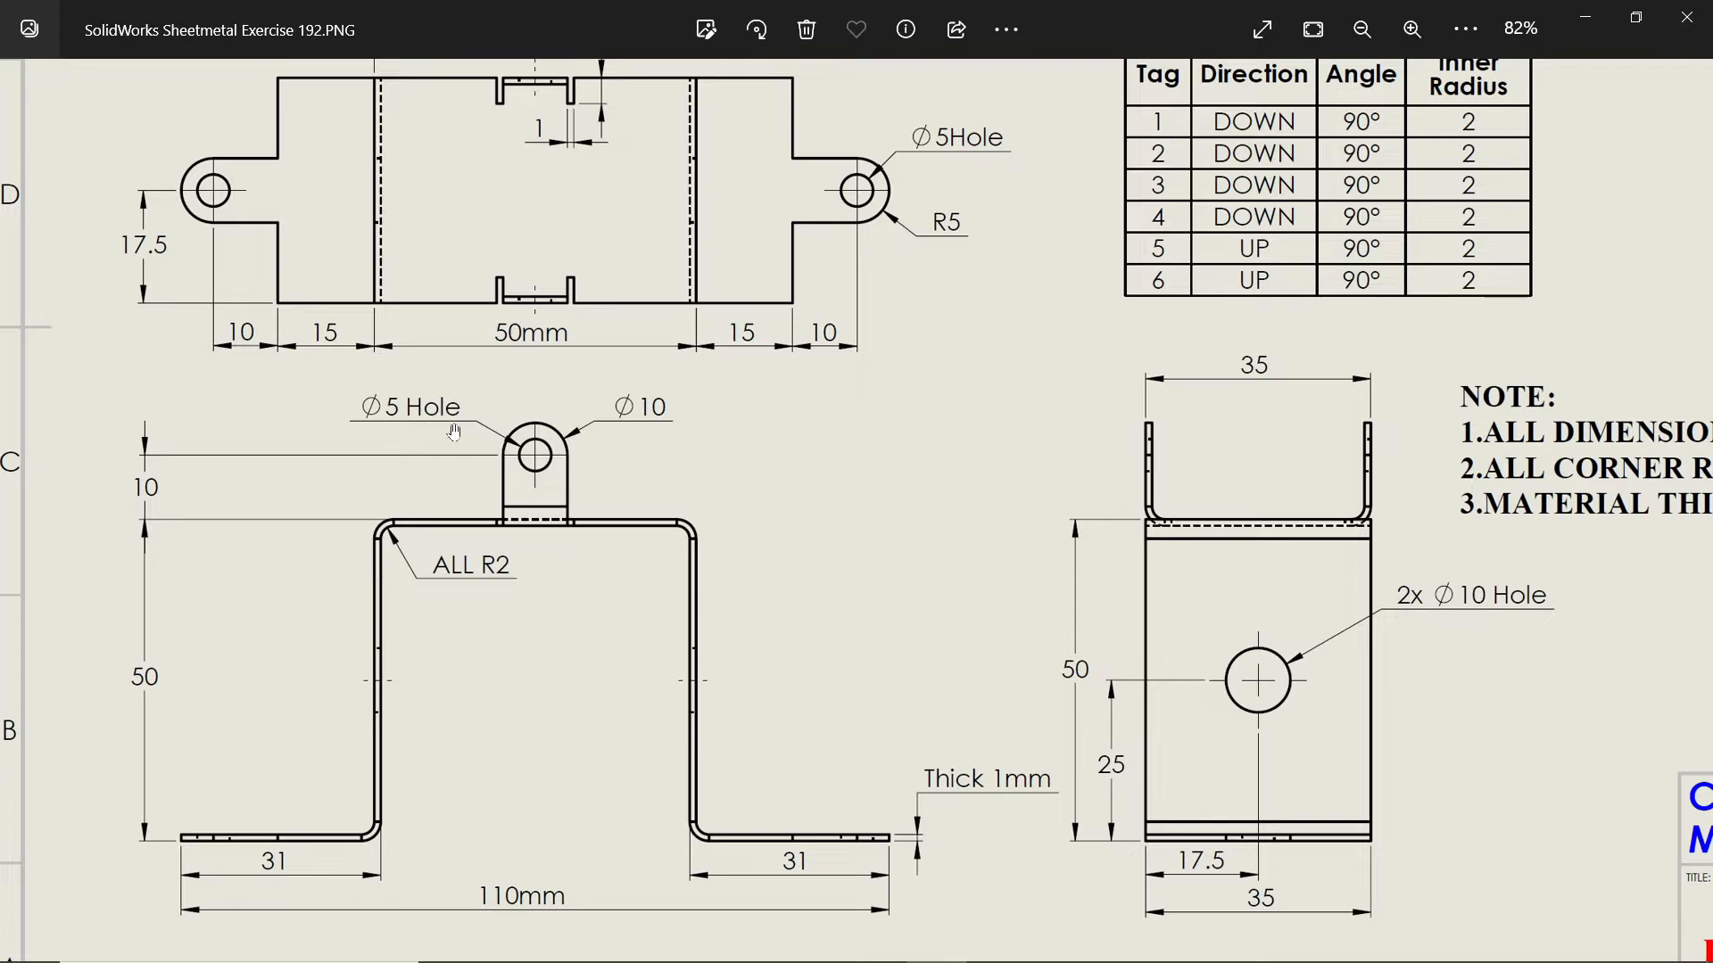
drag(577, 434, 603, 653)
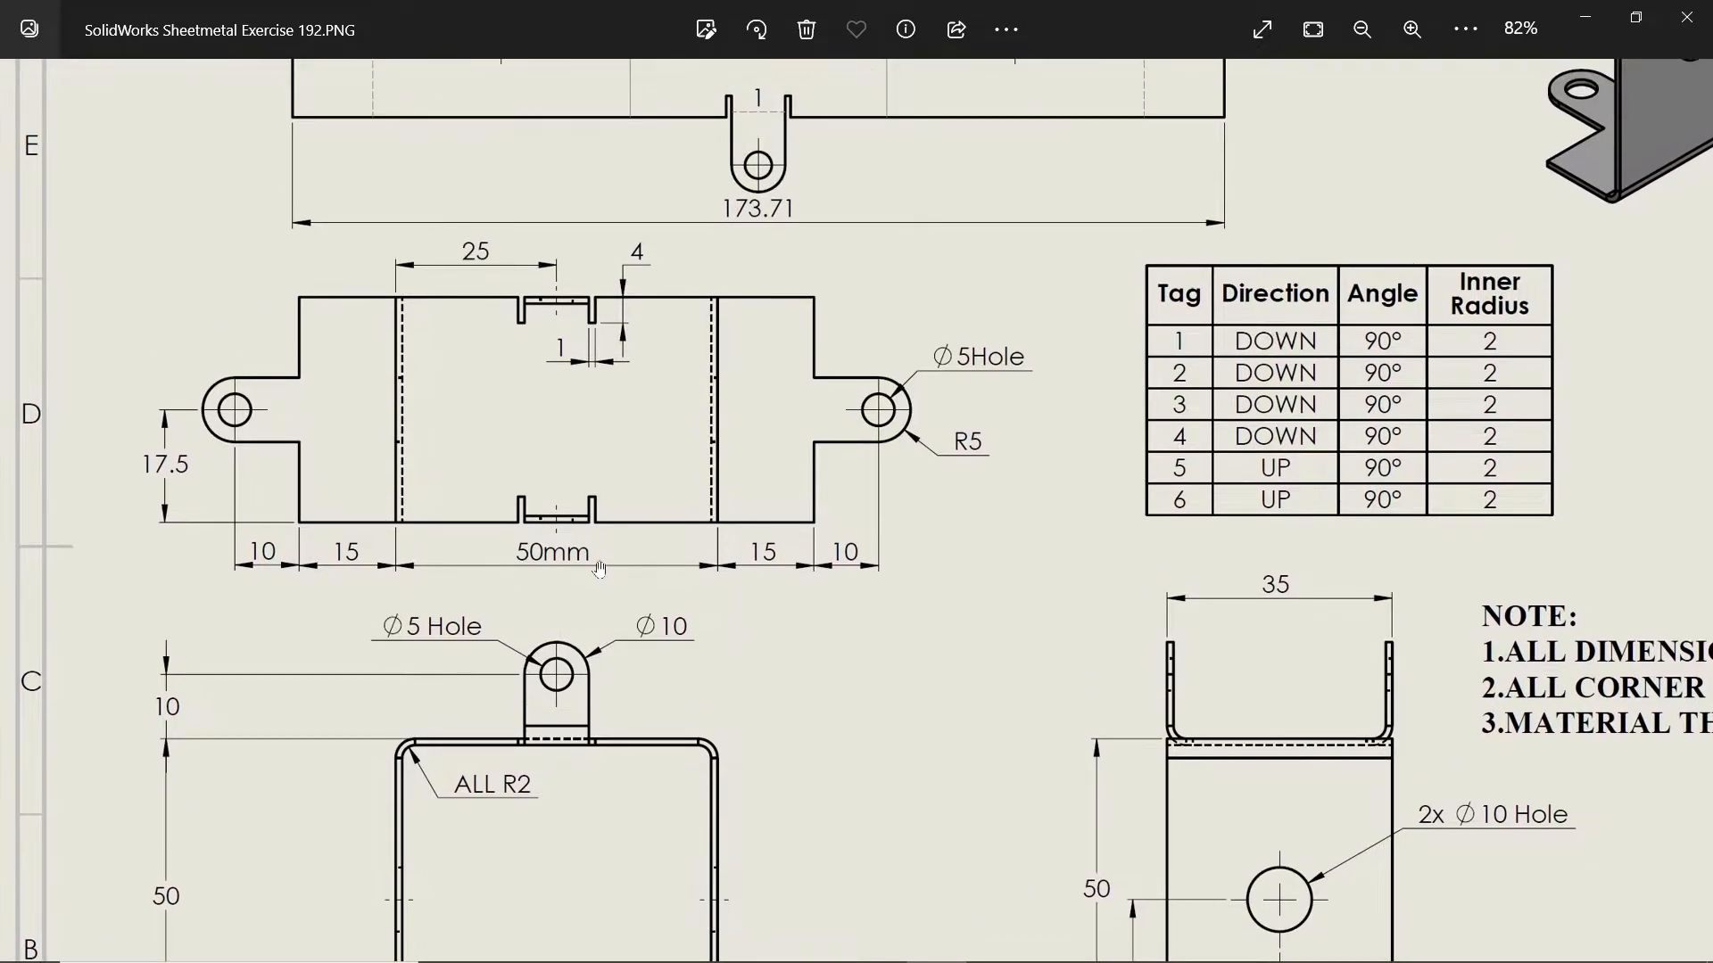
Step: Examine the relief slot, top tab and side hole dimensions in the exercise drawing, then return to SolidWorks
scroll(591, 291, up, 3)
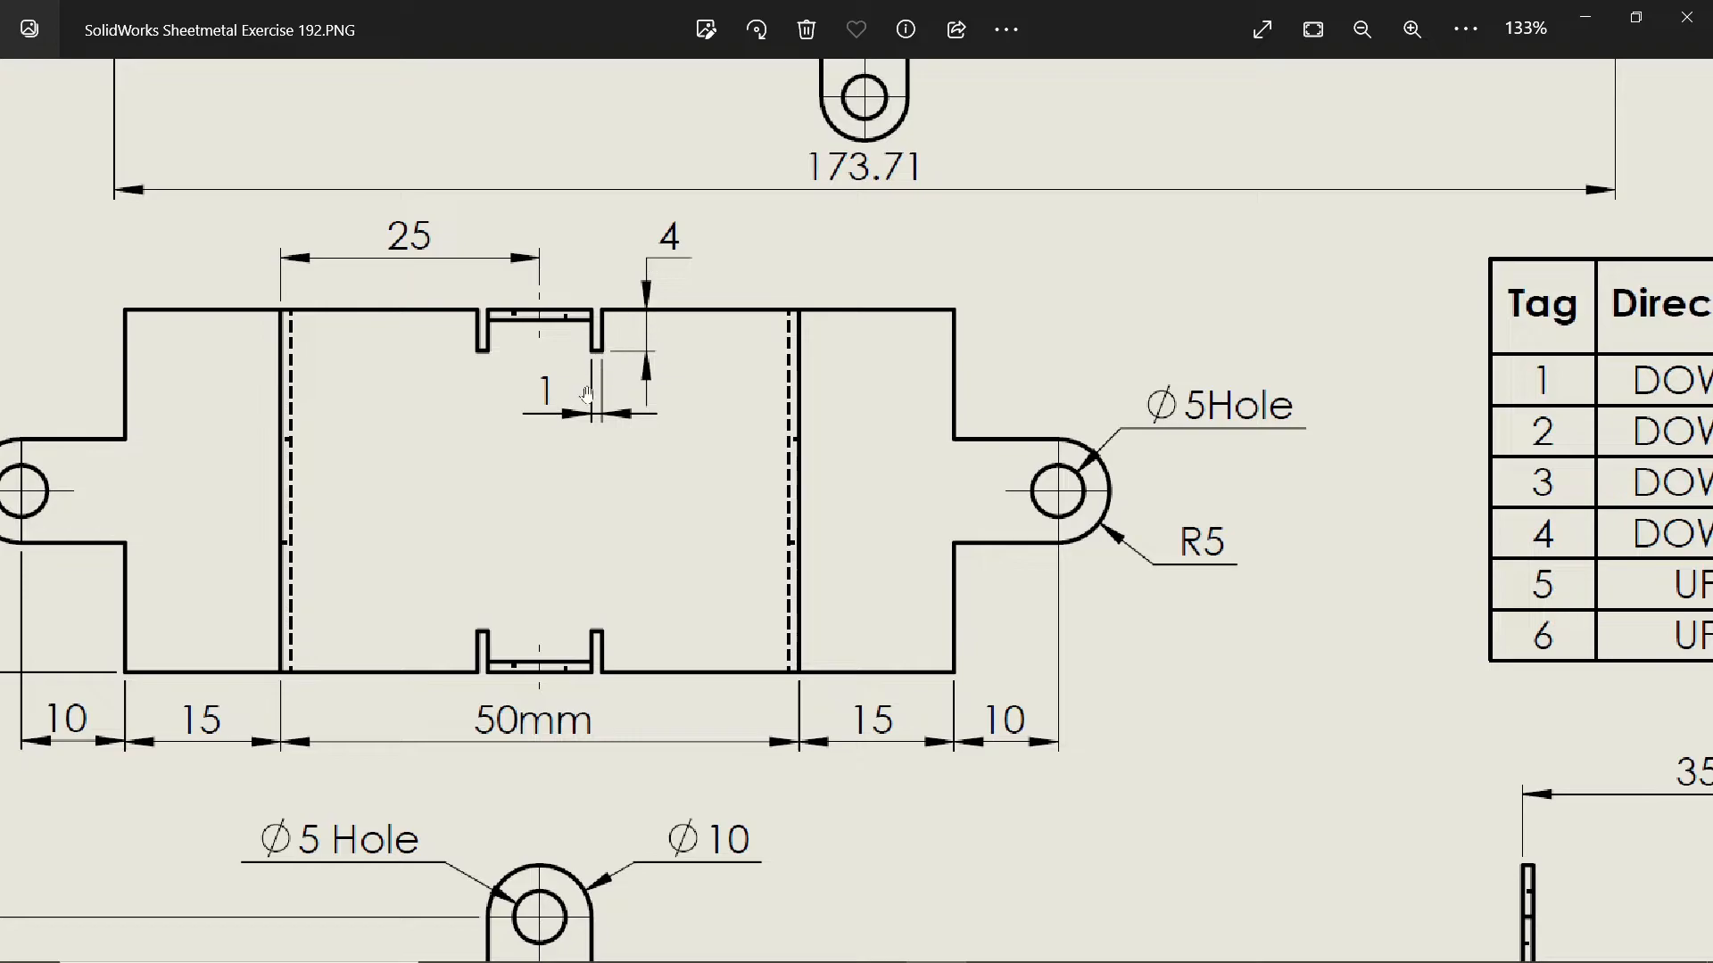
scroll(588, 394, down, 4)
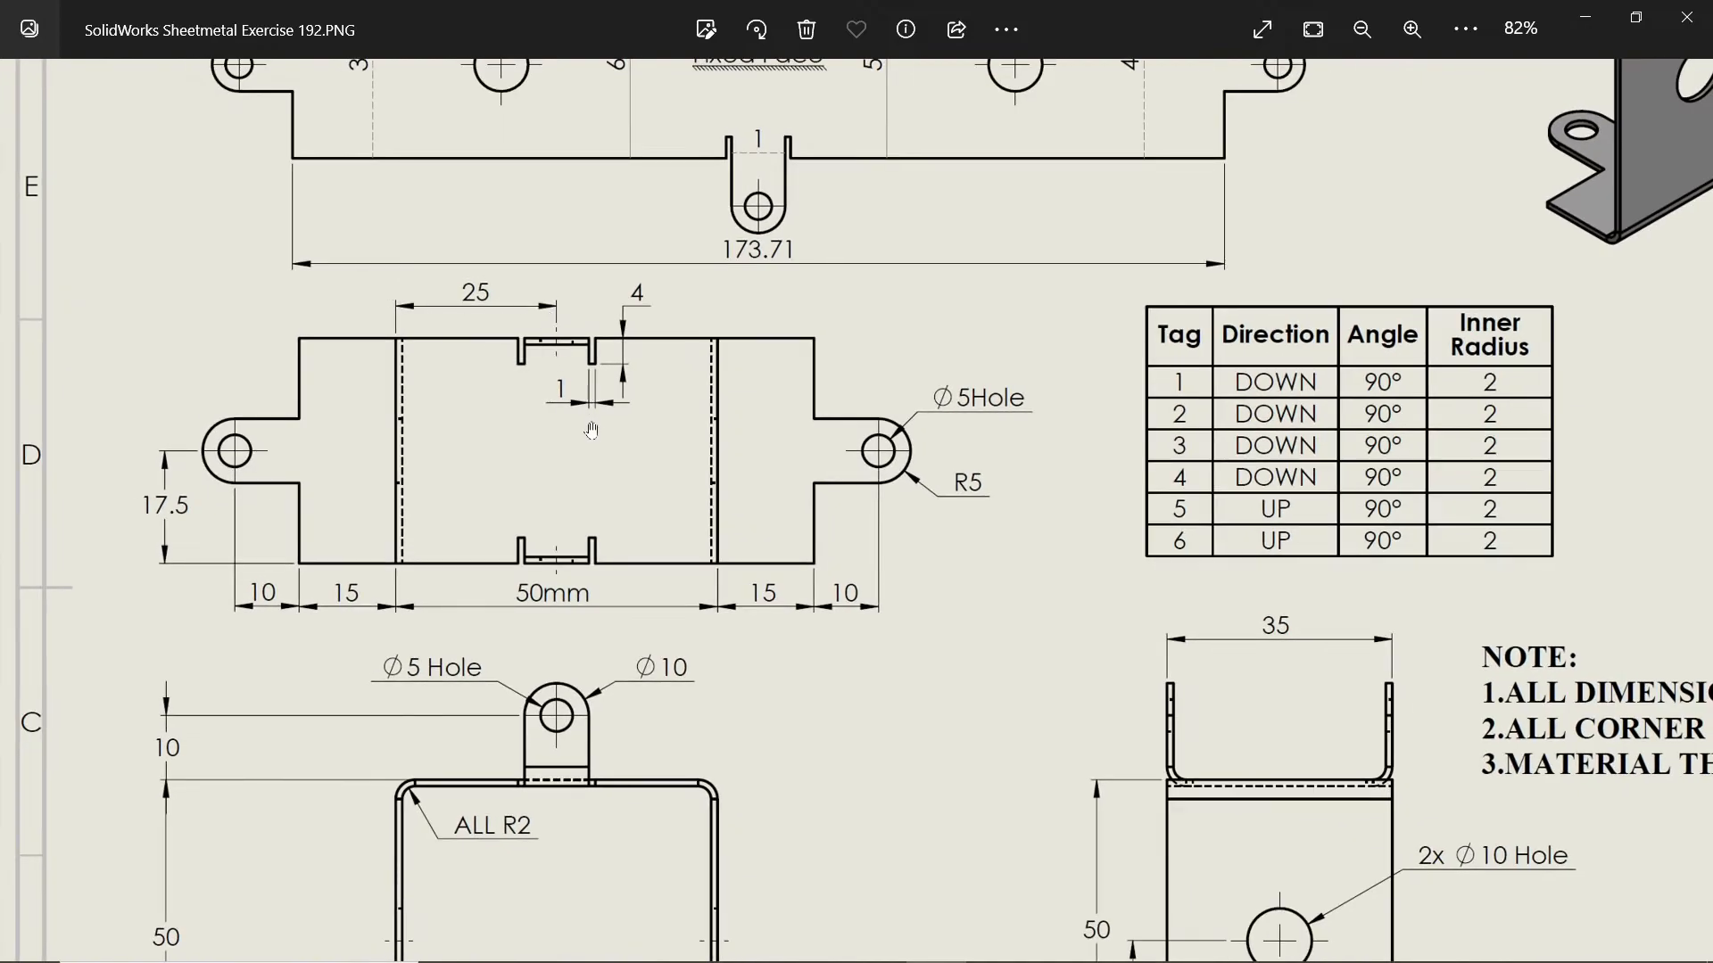
drag(673, 476, 638, 189)
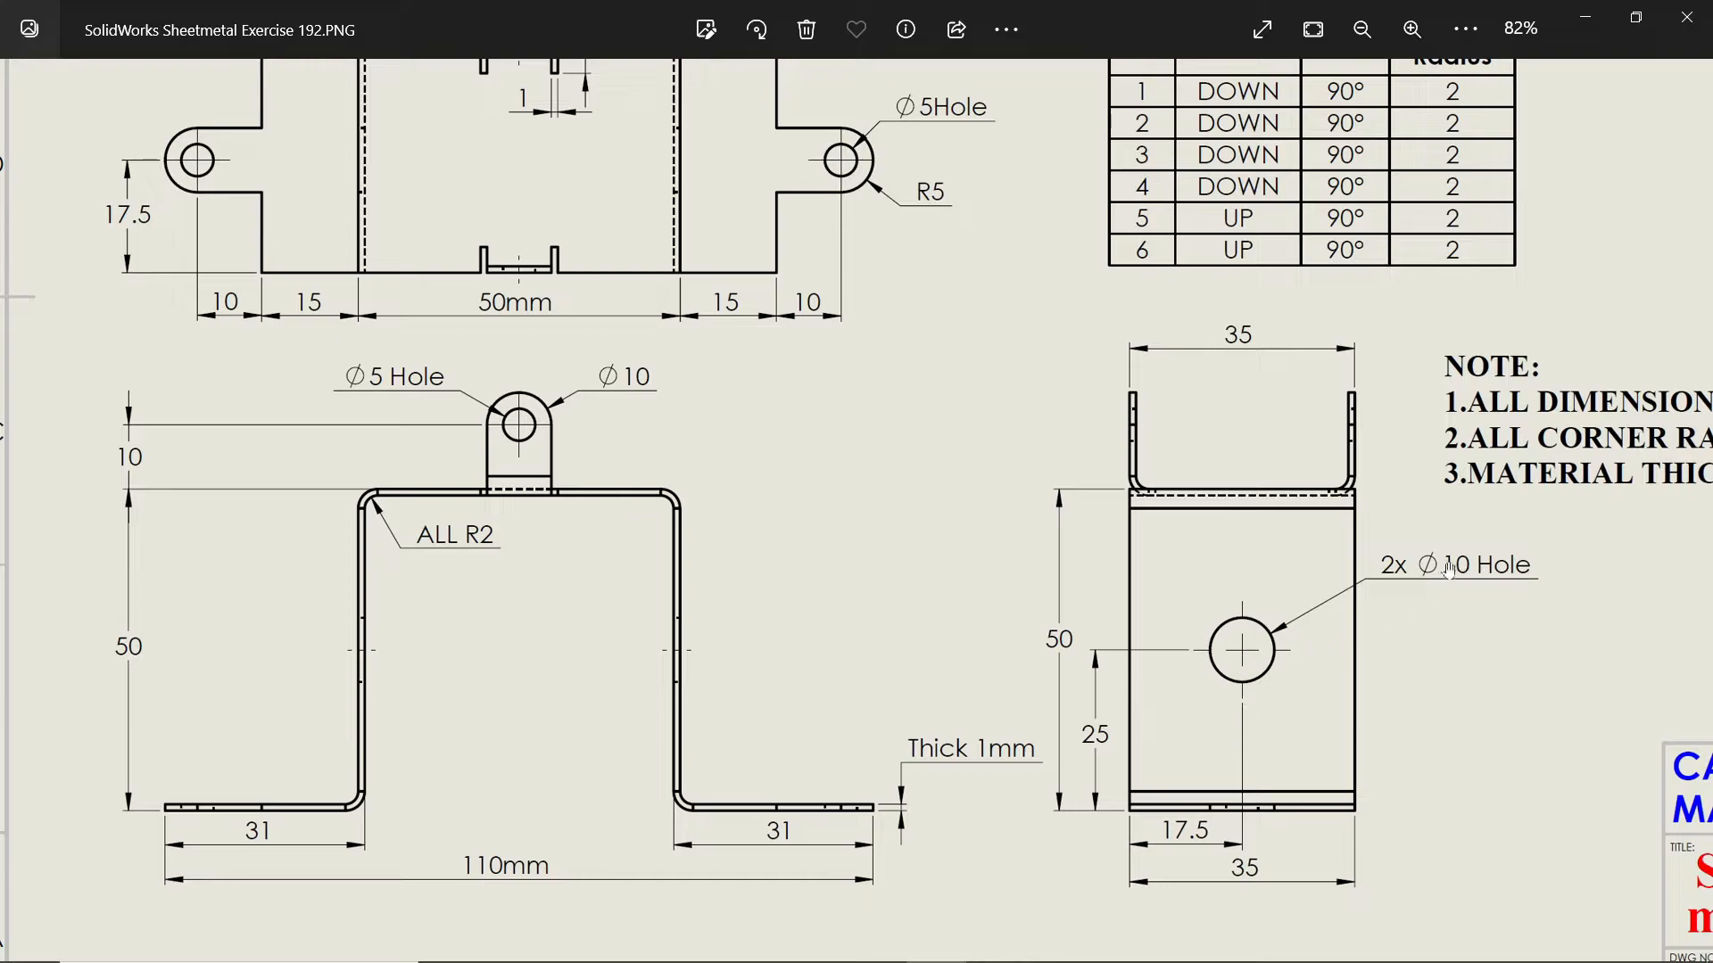
scroll(1397, 376, down, 4)
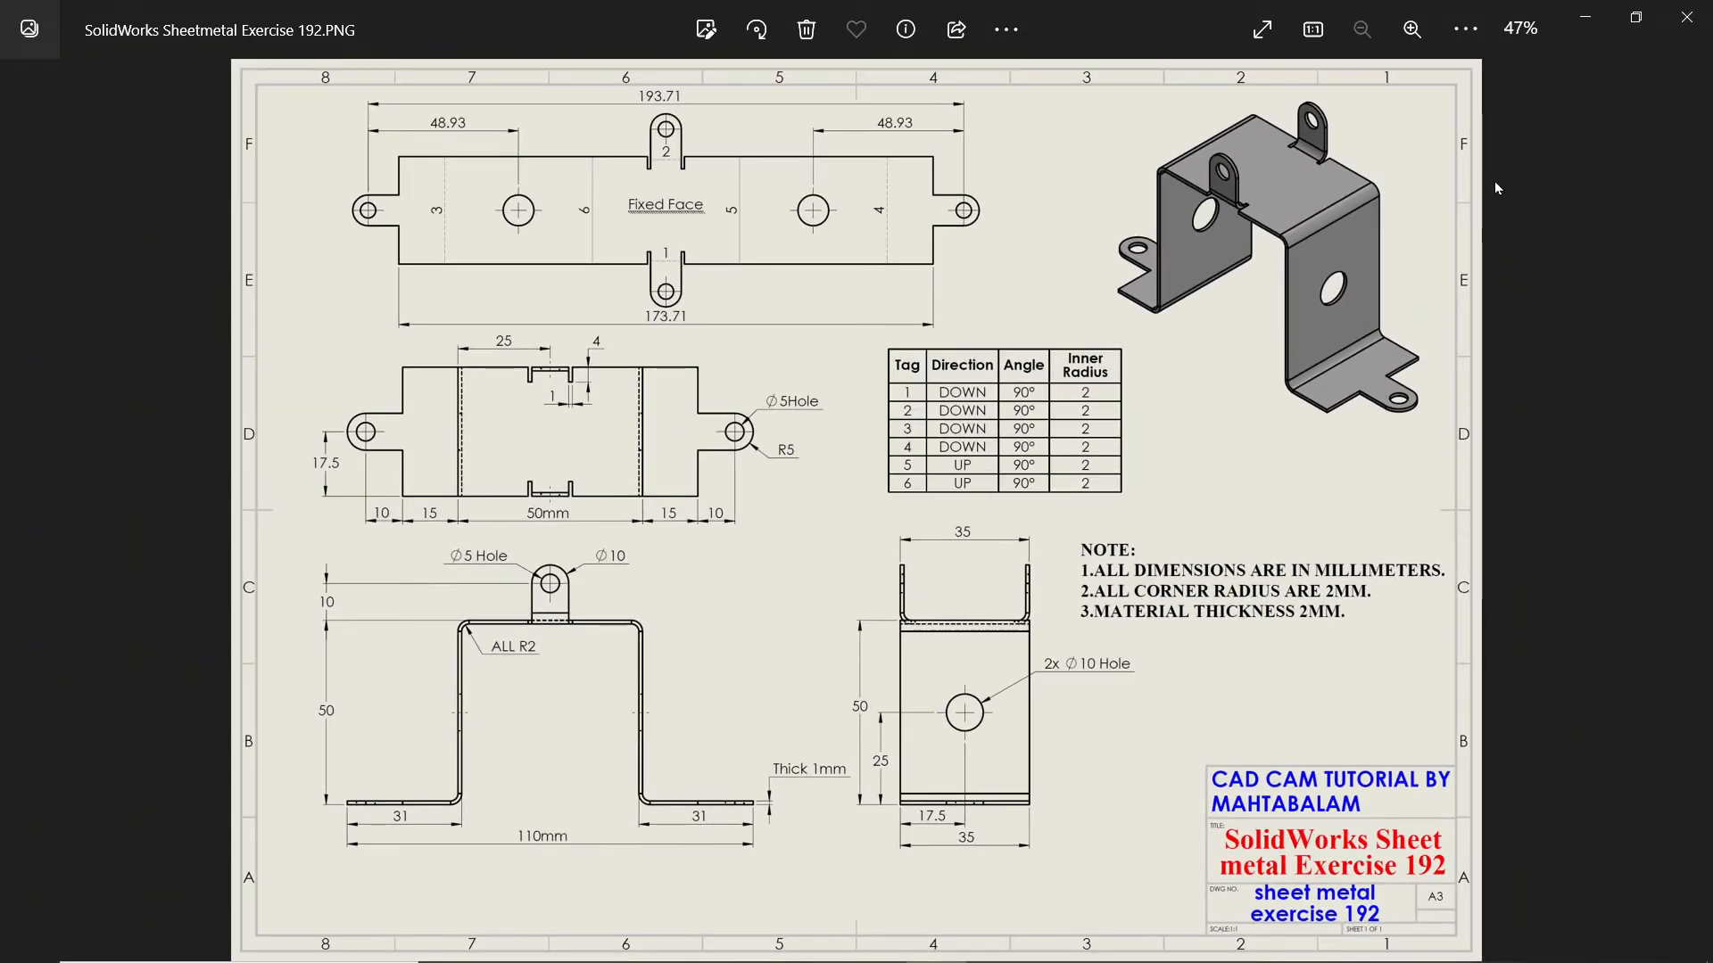
click(1602, 24)
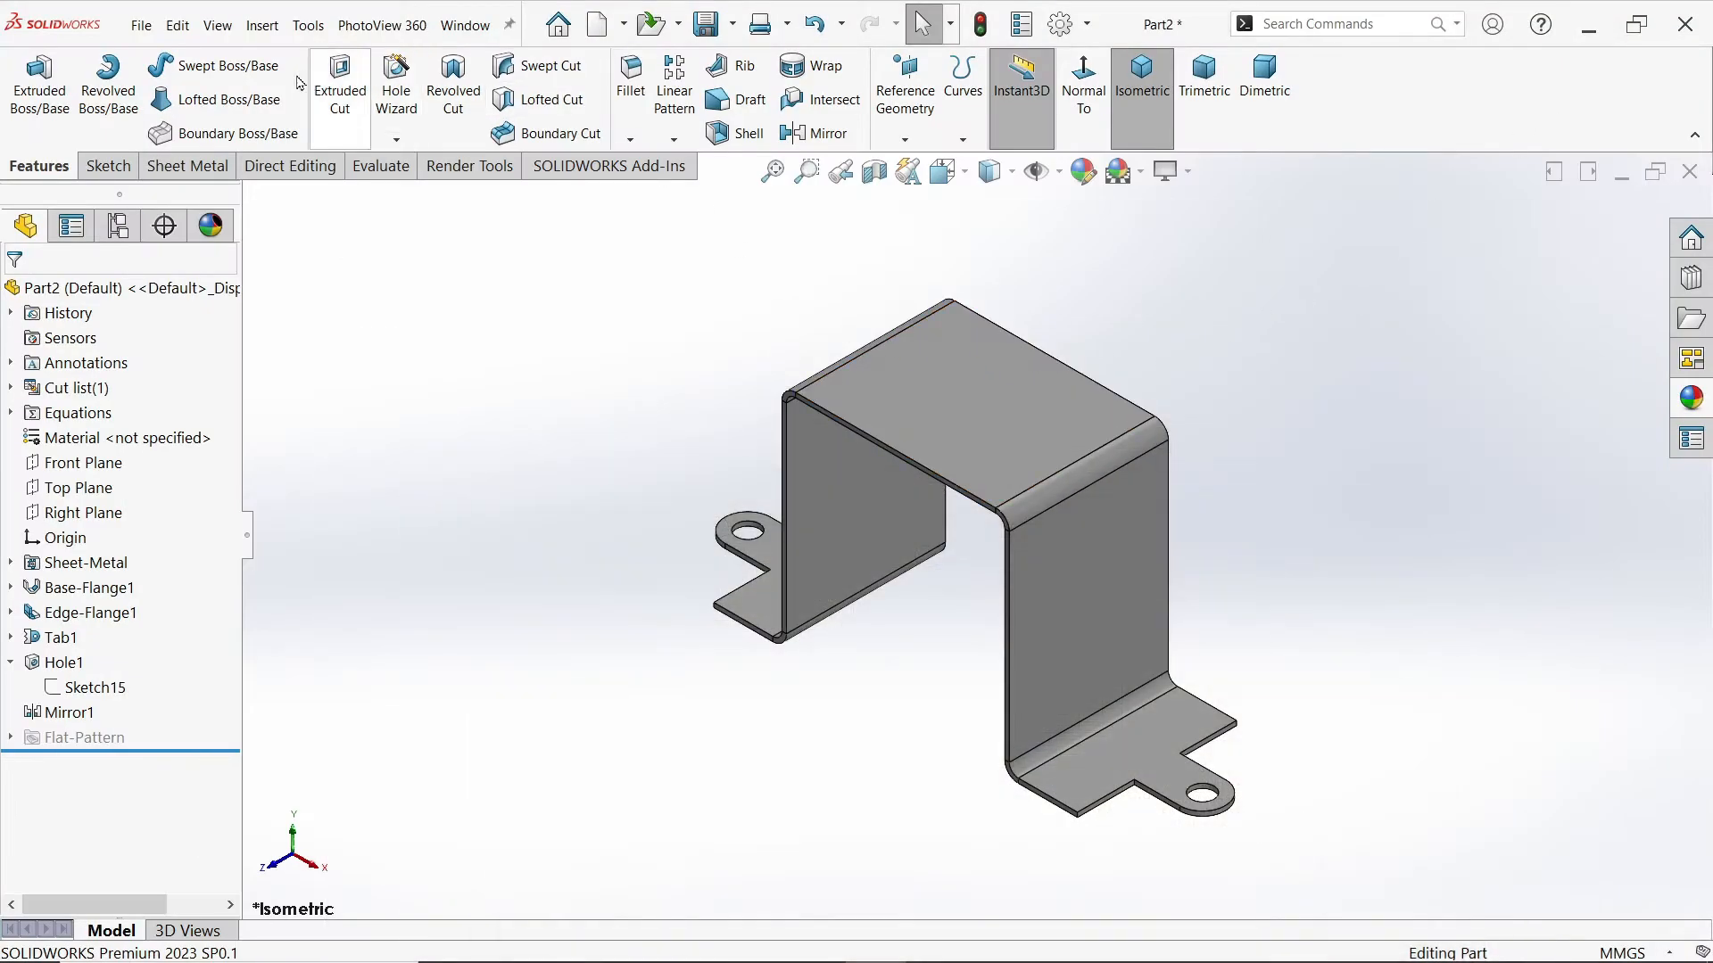
Step: Start an upward 90° edge flange on the front edge of the bracket's top face and open its profile sketch
click(203, 168)
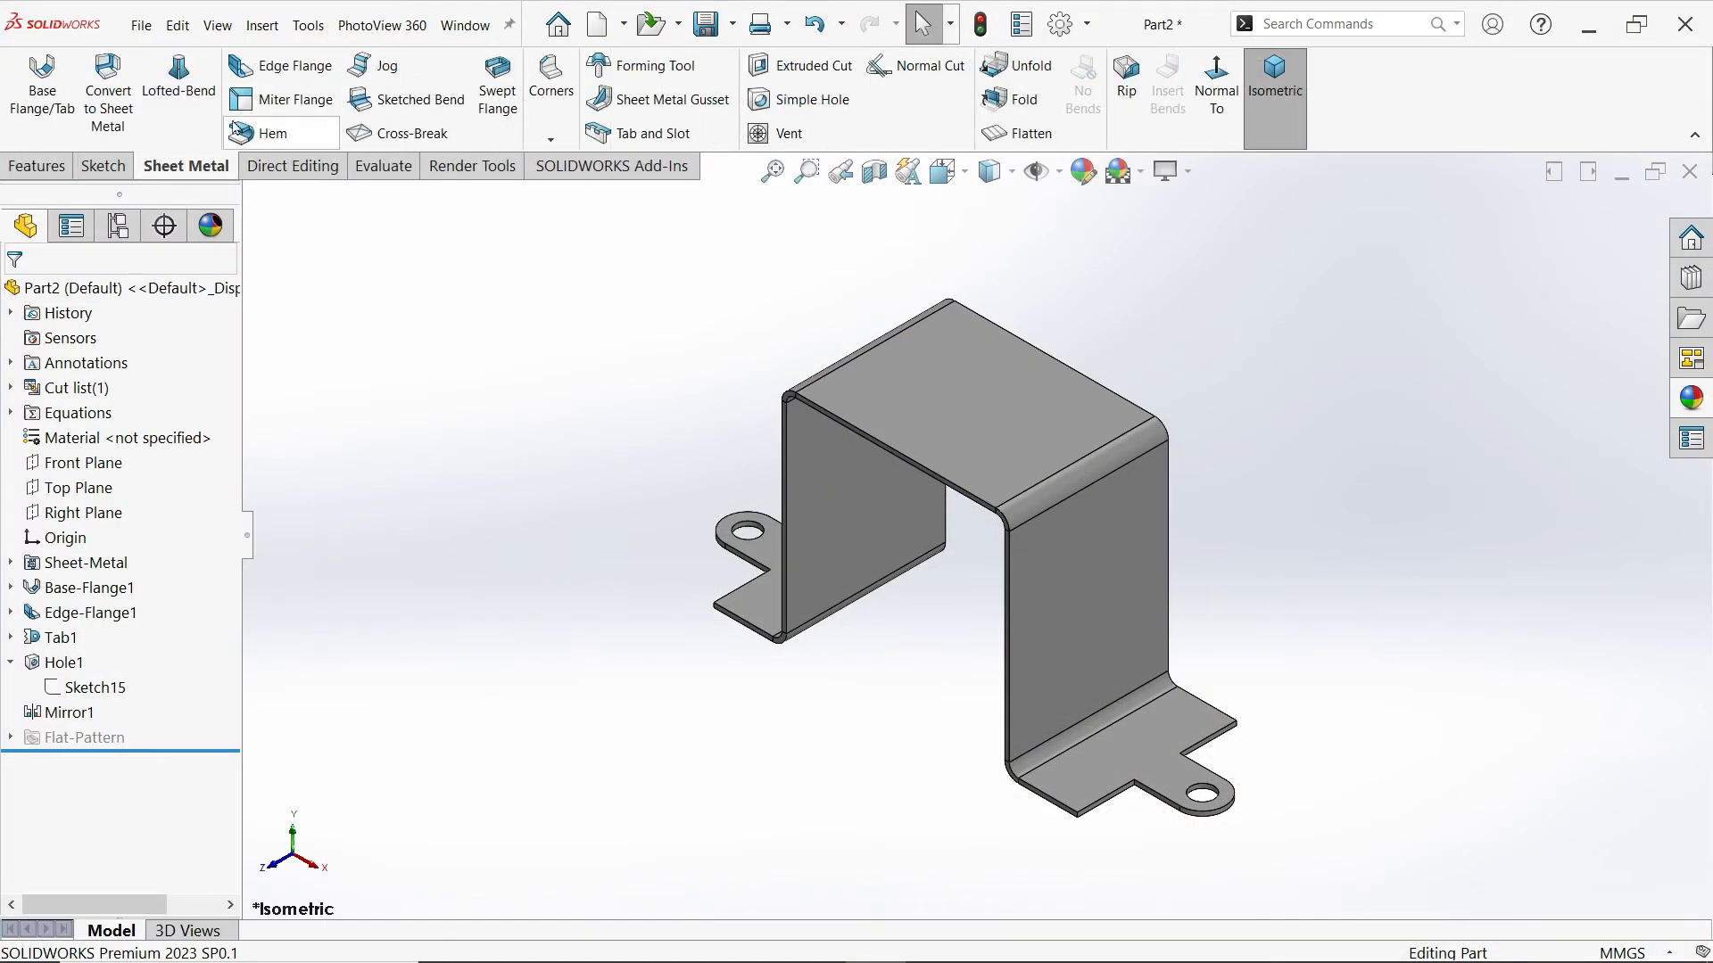
click(297, 76)
scroll(883, 437, down, 2)
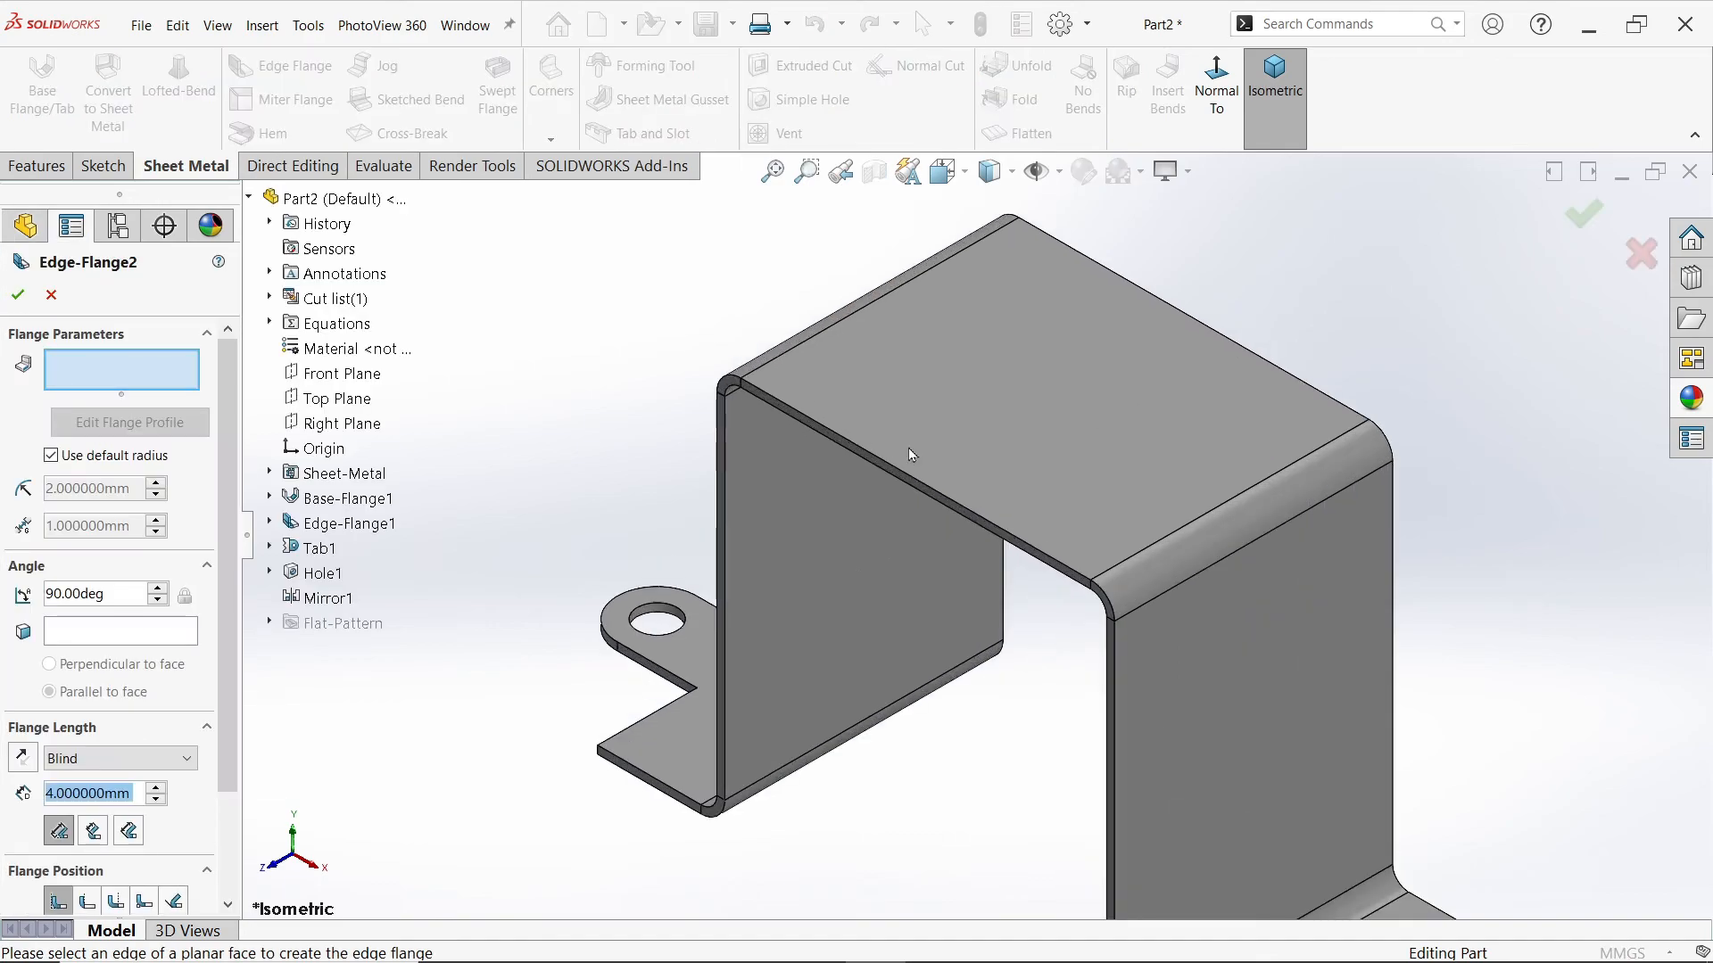
click(959, 510)
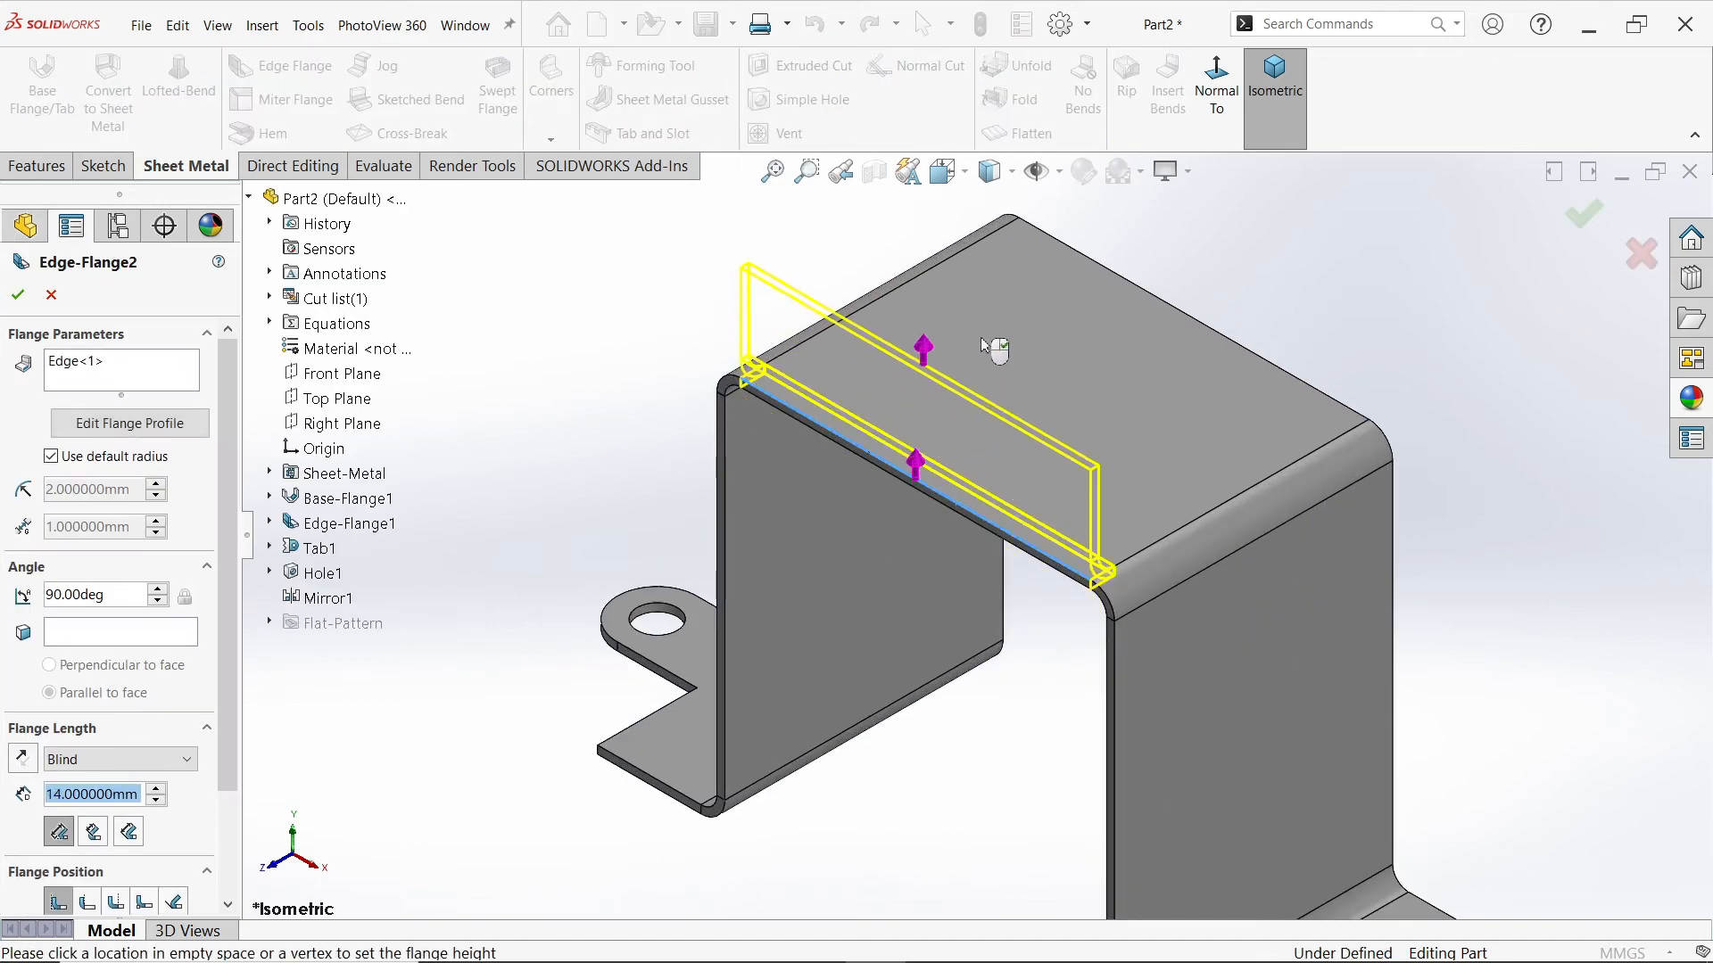
click(131, 425)
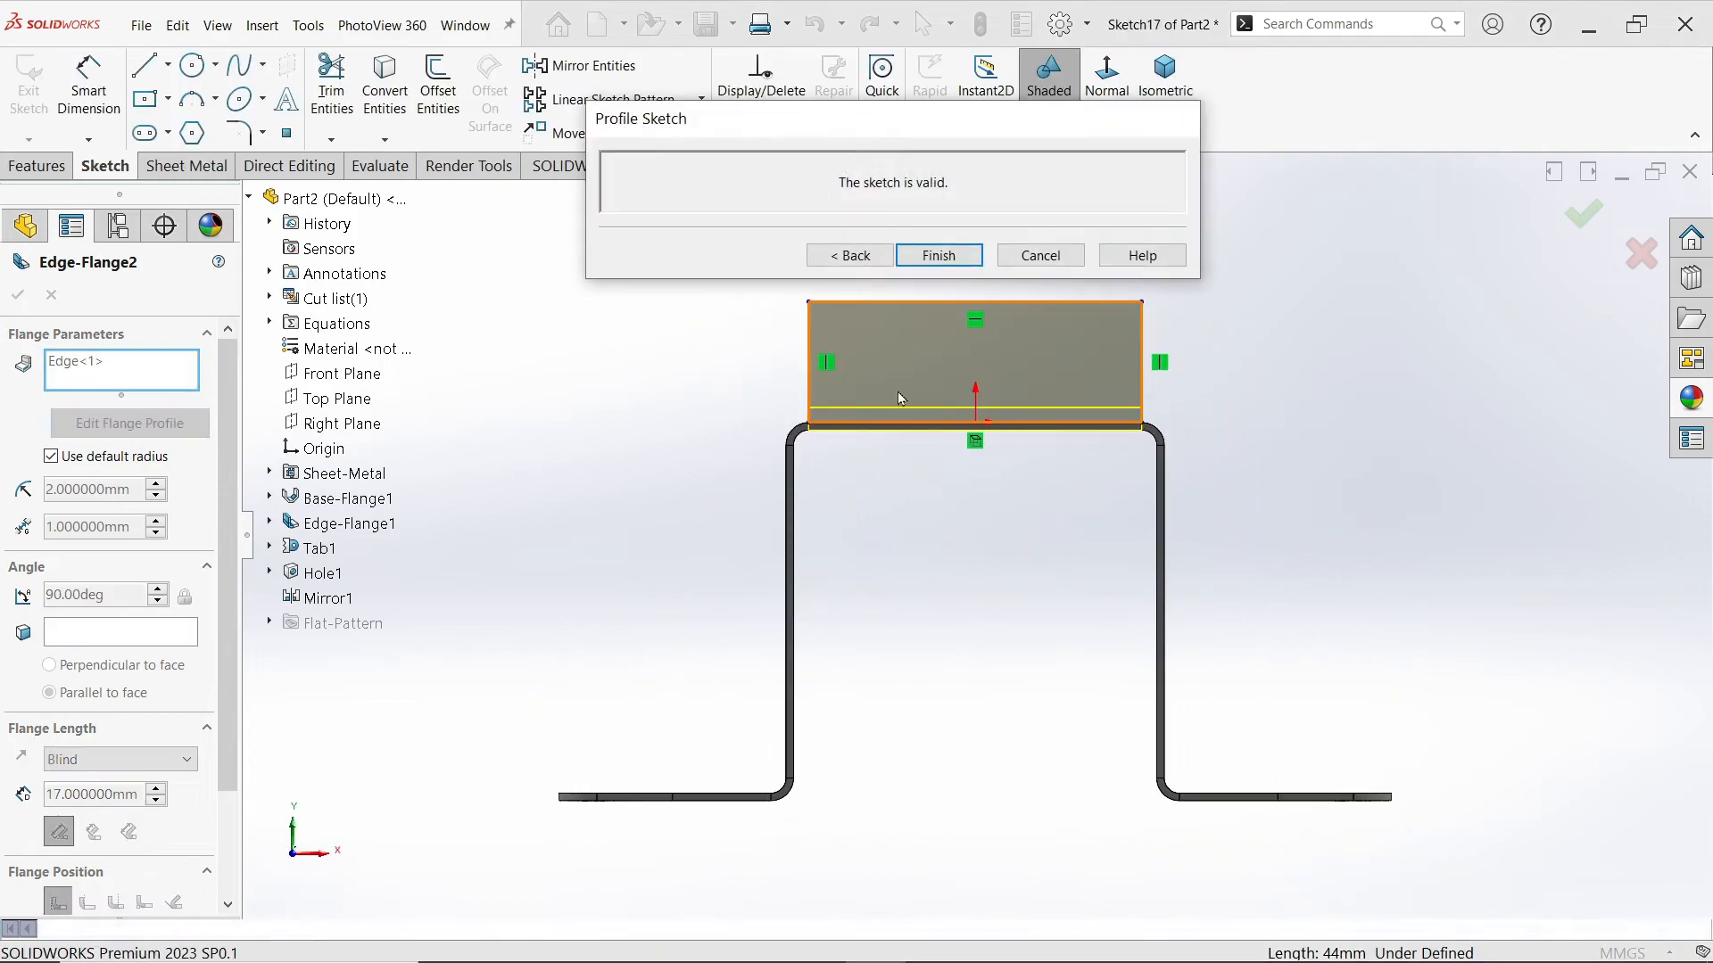
Step: Reshape the flange profile into a rectangle about 11.6 mm wide and about 12 mm high near the edge's middle
click(687, 432)
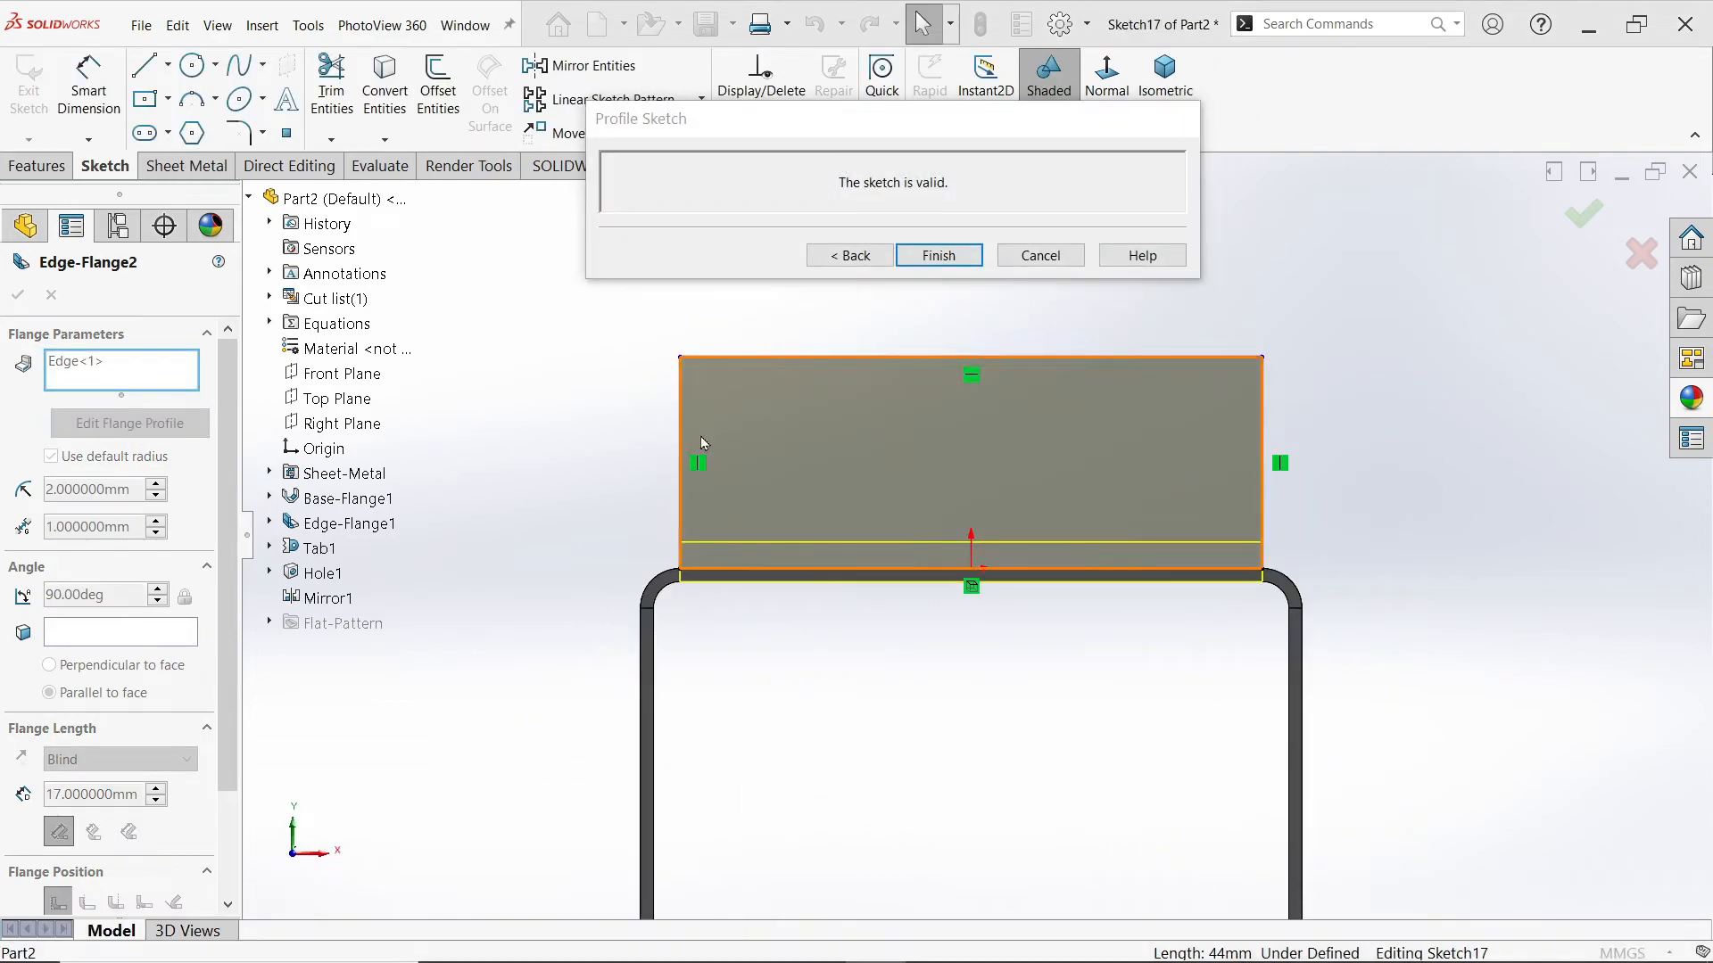
click(707, 446)
mouse_move(683, 460)
mouse_down()
mouse_move(887, 465)
mouse_move(703, 450)
mouse_move(875, 475)
mouse_up()
click(613, 432)
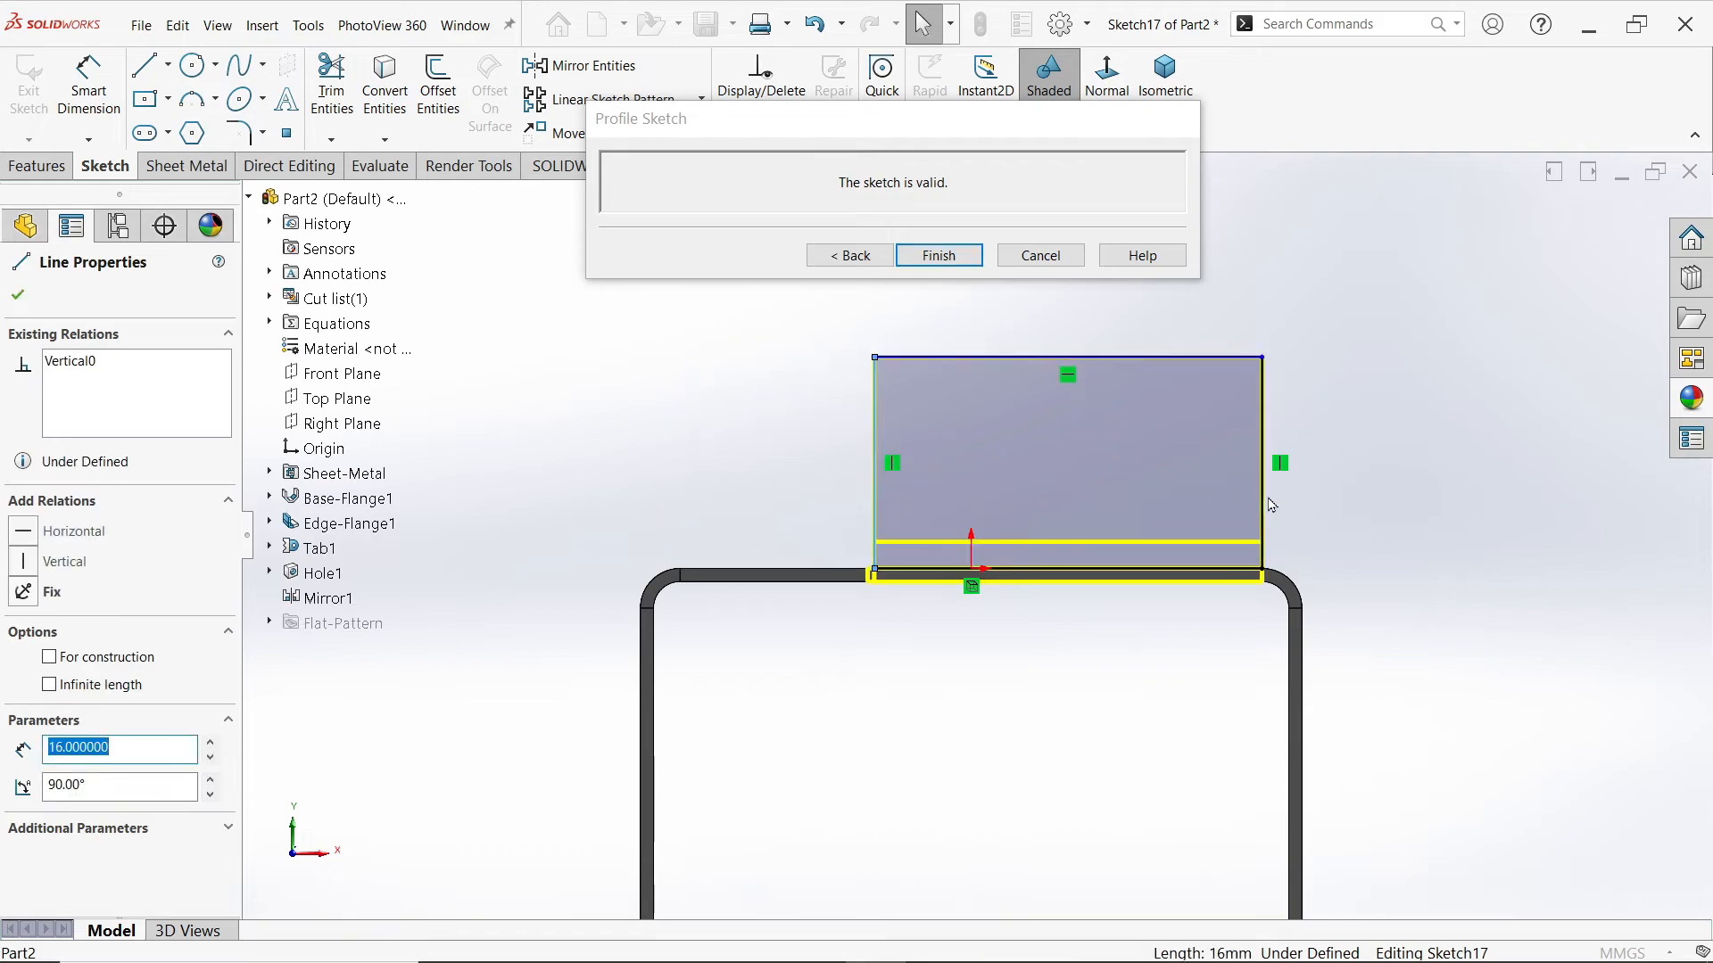
drag(1255, 503, 1028, 496)
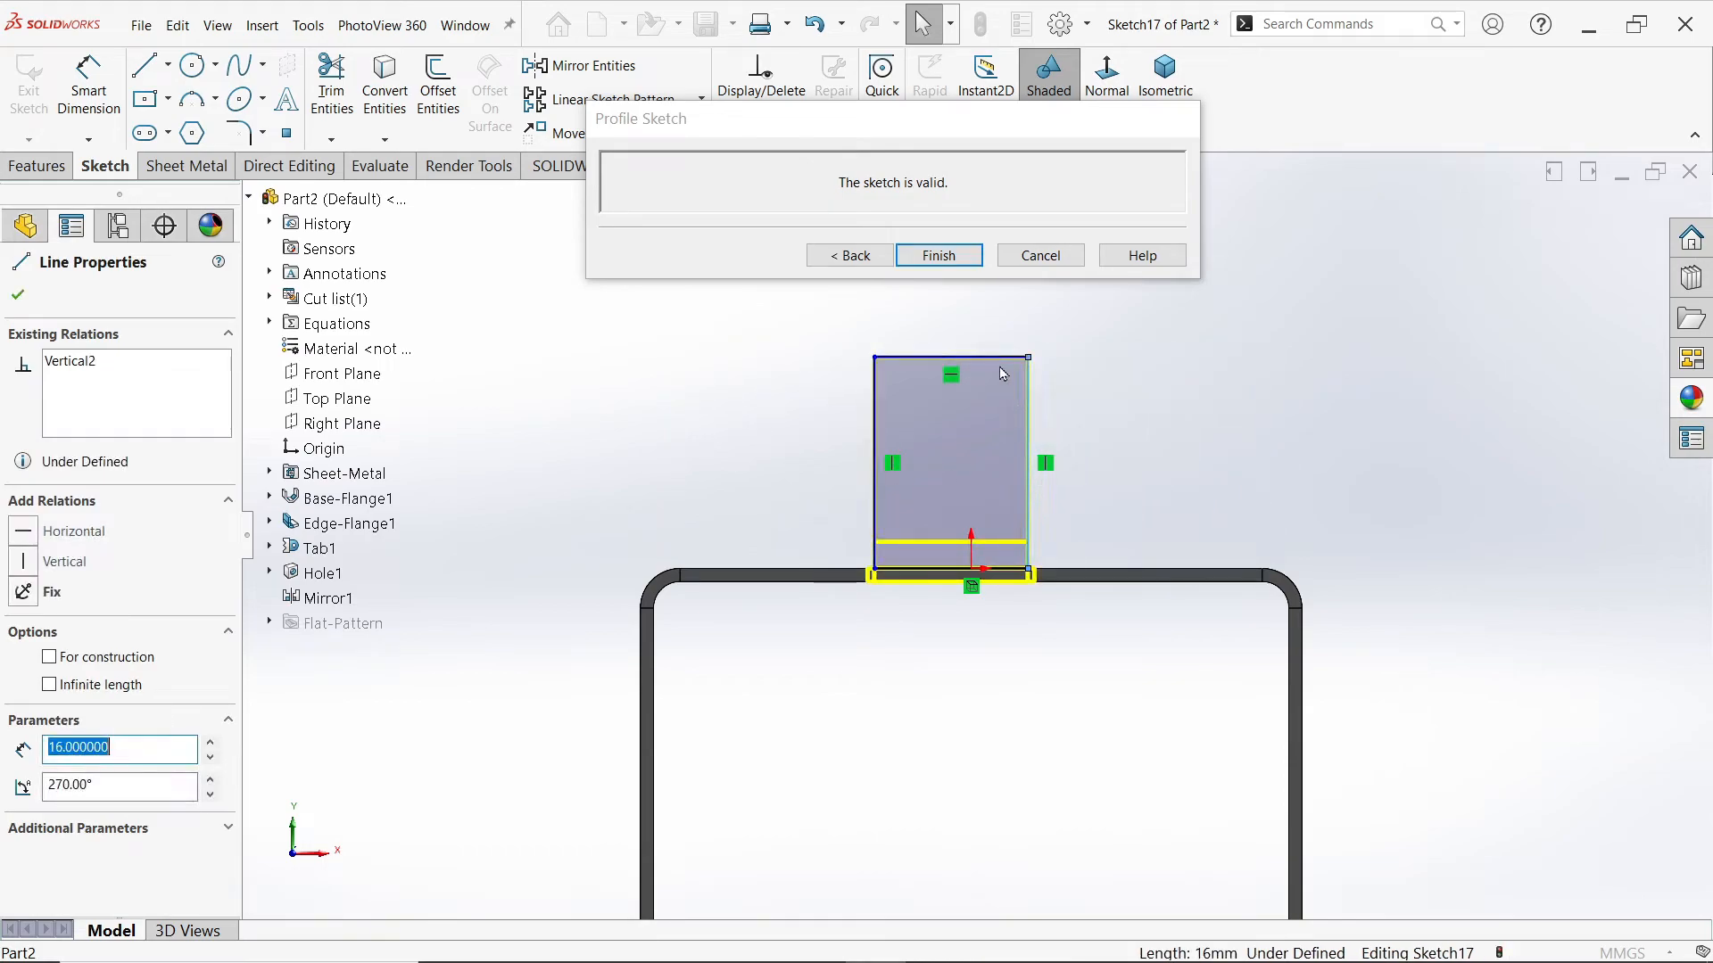
drag(993, 364, 994, 415)
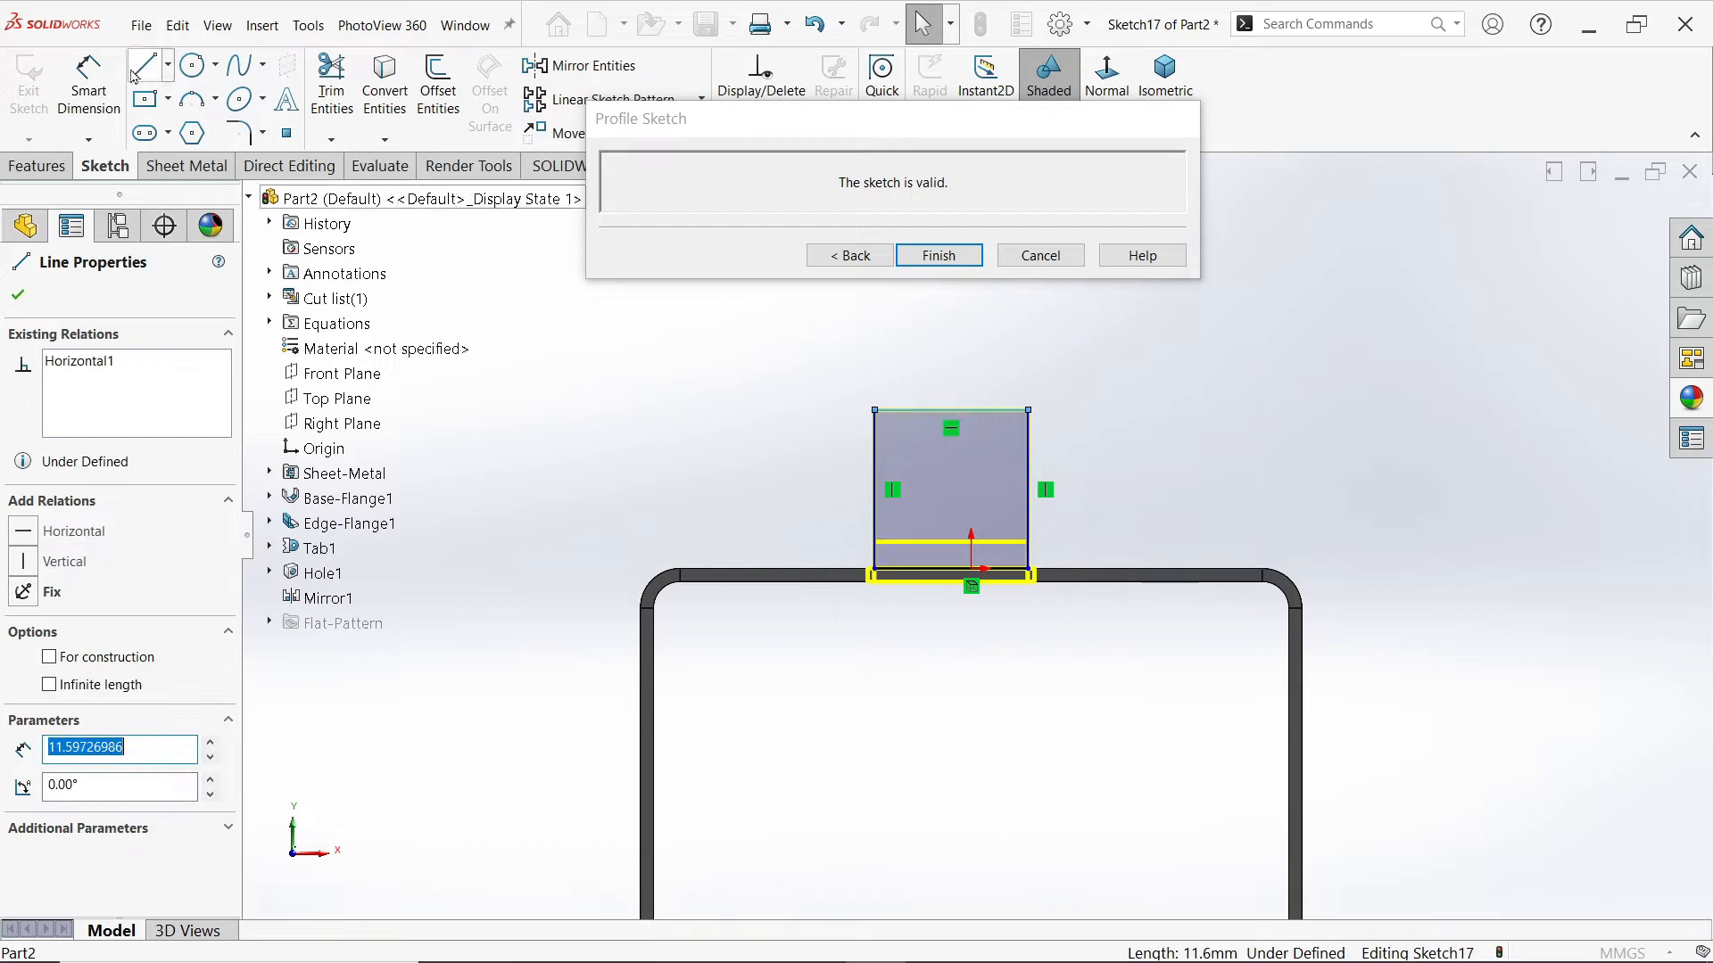
Step: Cap the profile with a three-point semicircular arc tangent to both sides and make the straight top line construction geometry
click(215, 98)
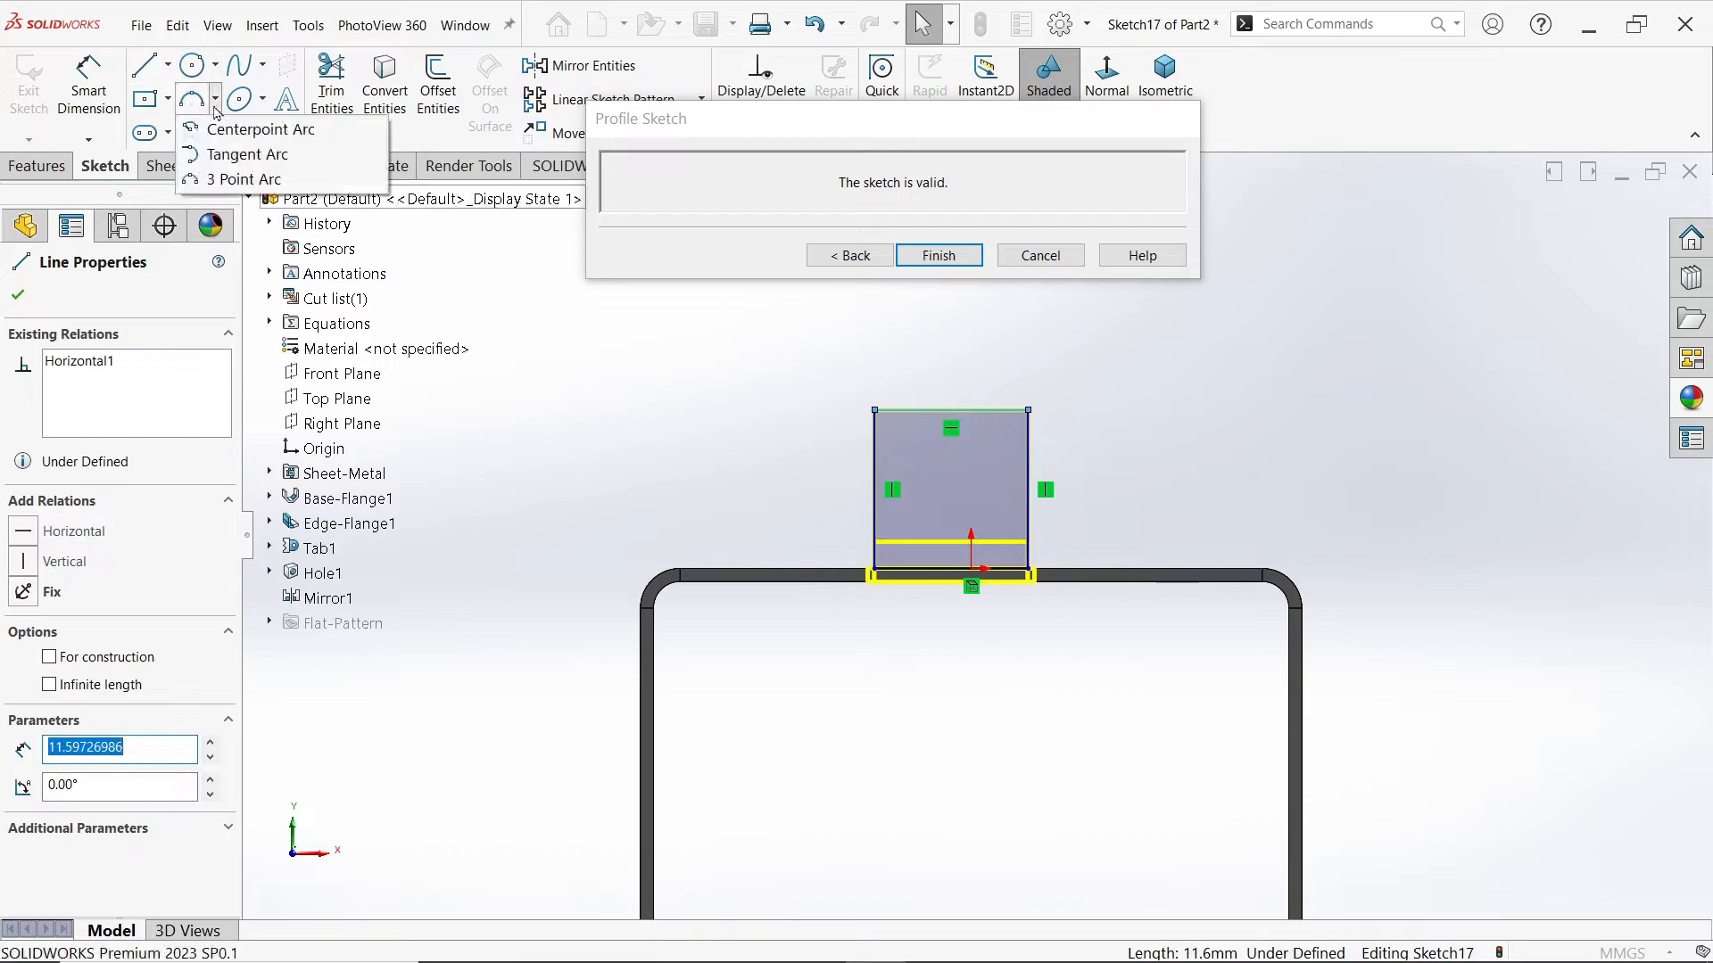
click(232, 178)
scroll(990, 361, down, 3)
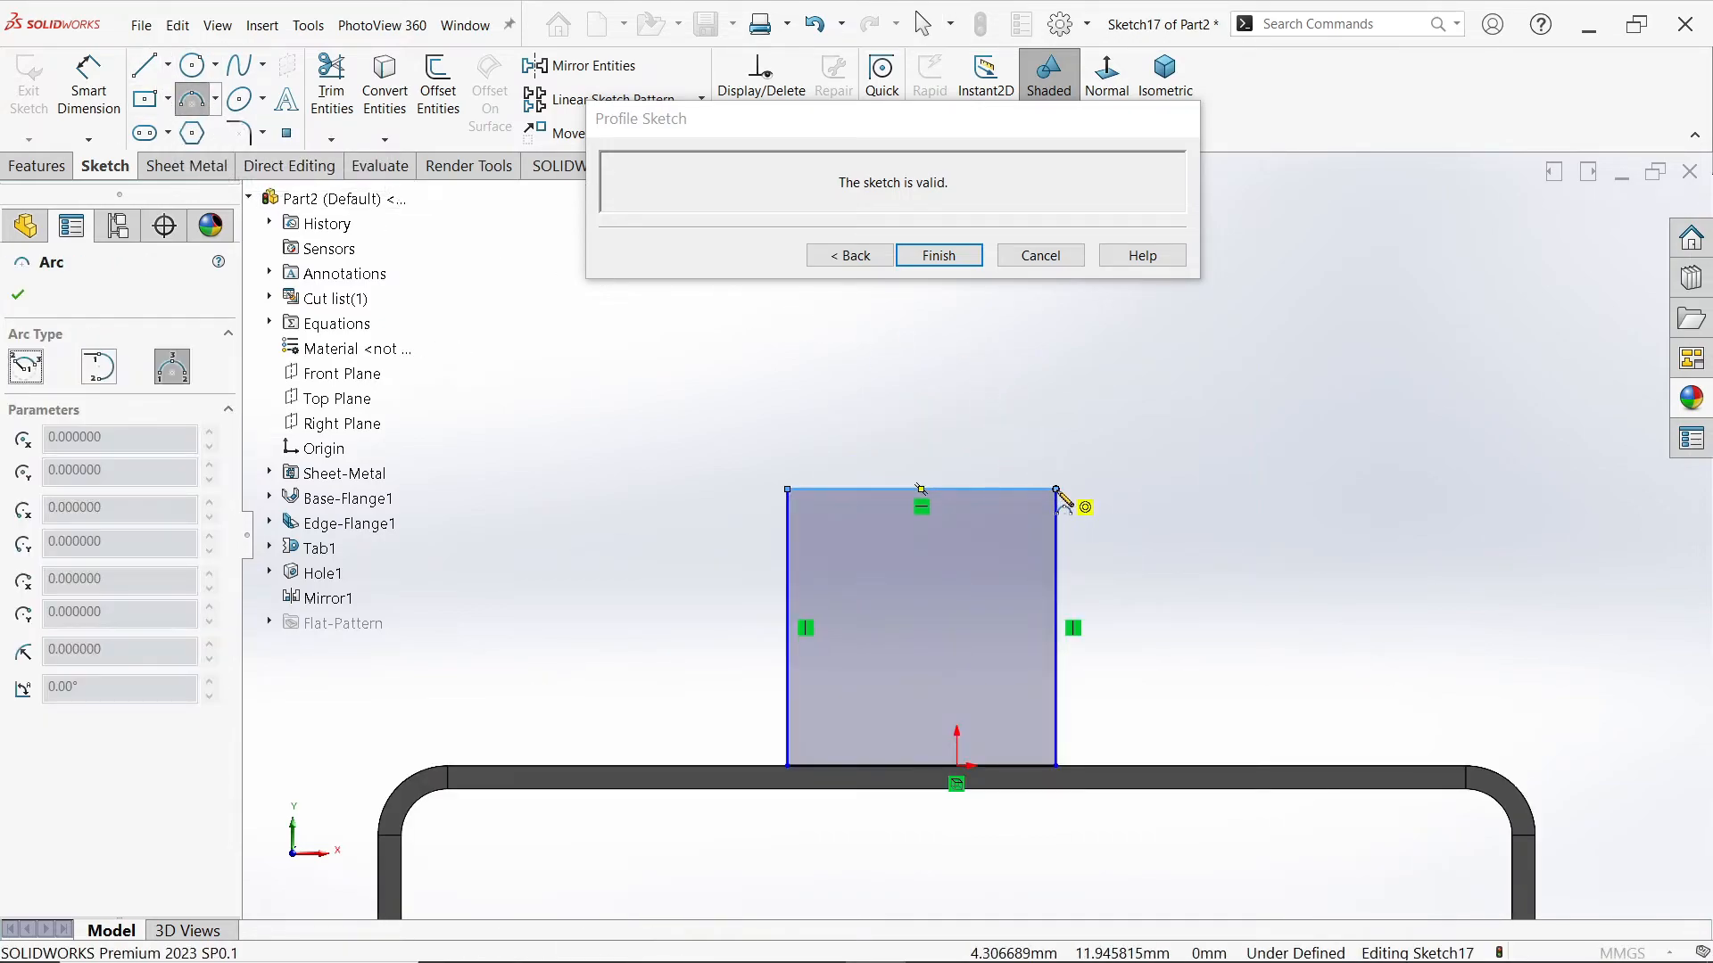
click(1056, 488)
click(787, 489)
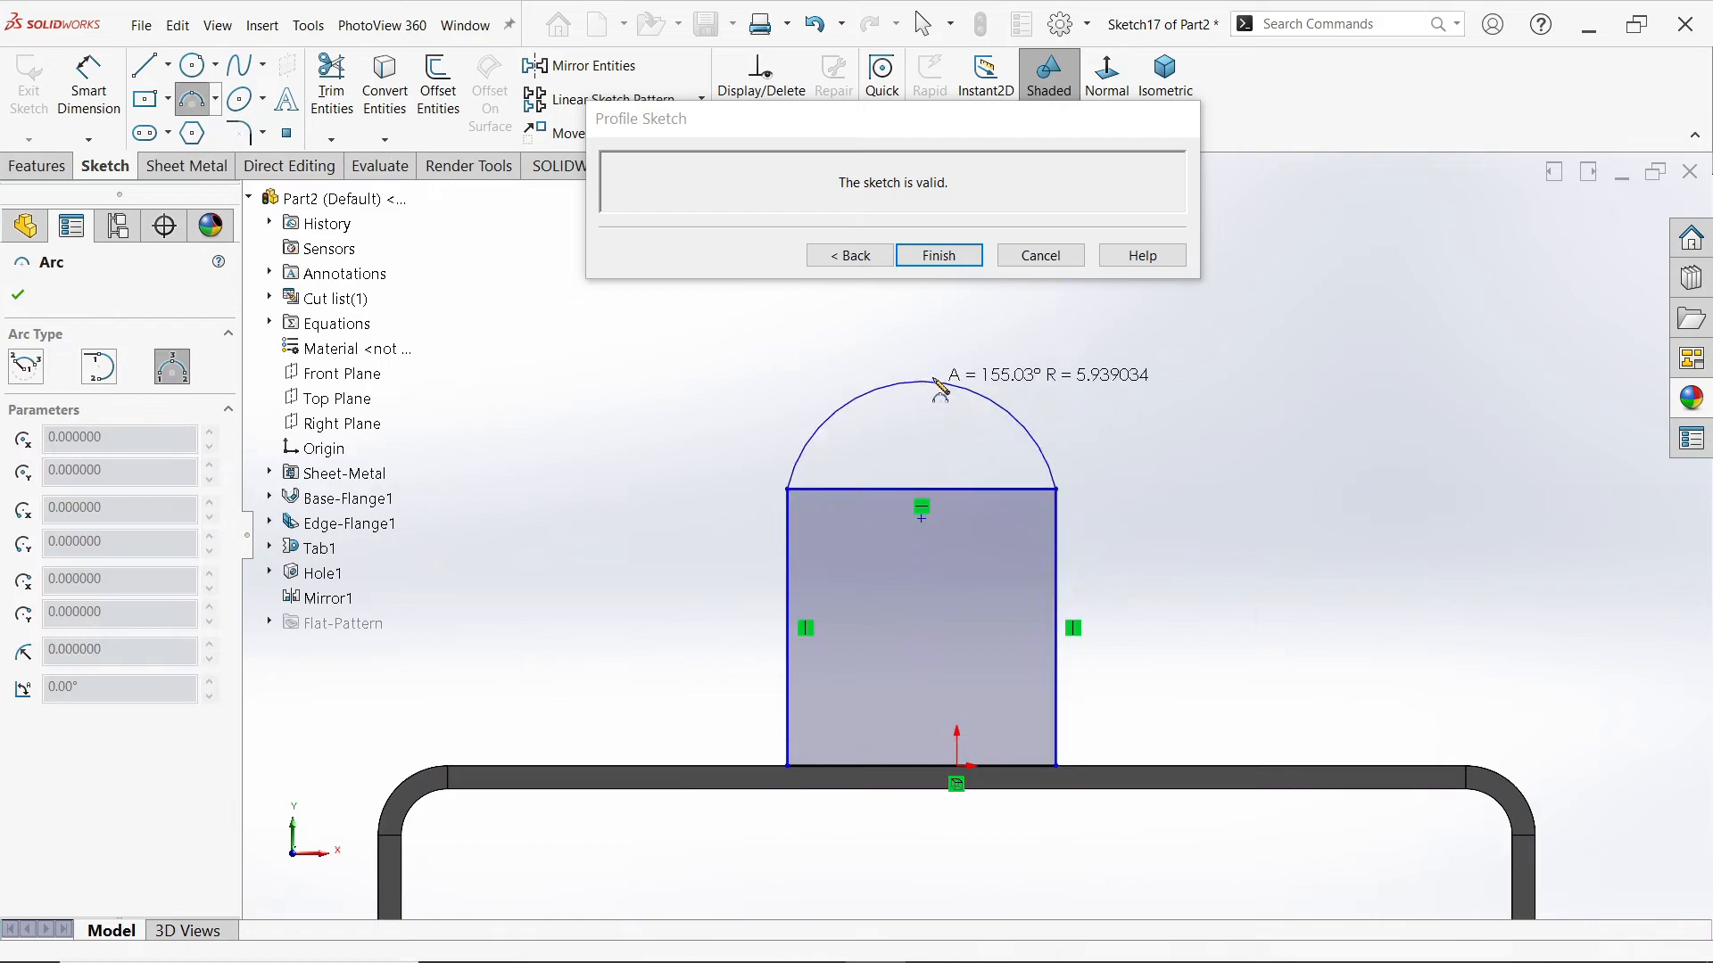
click(947, 355)
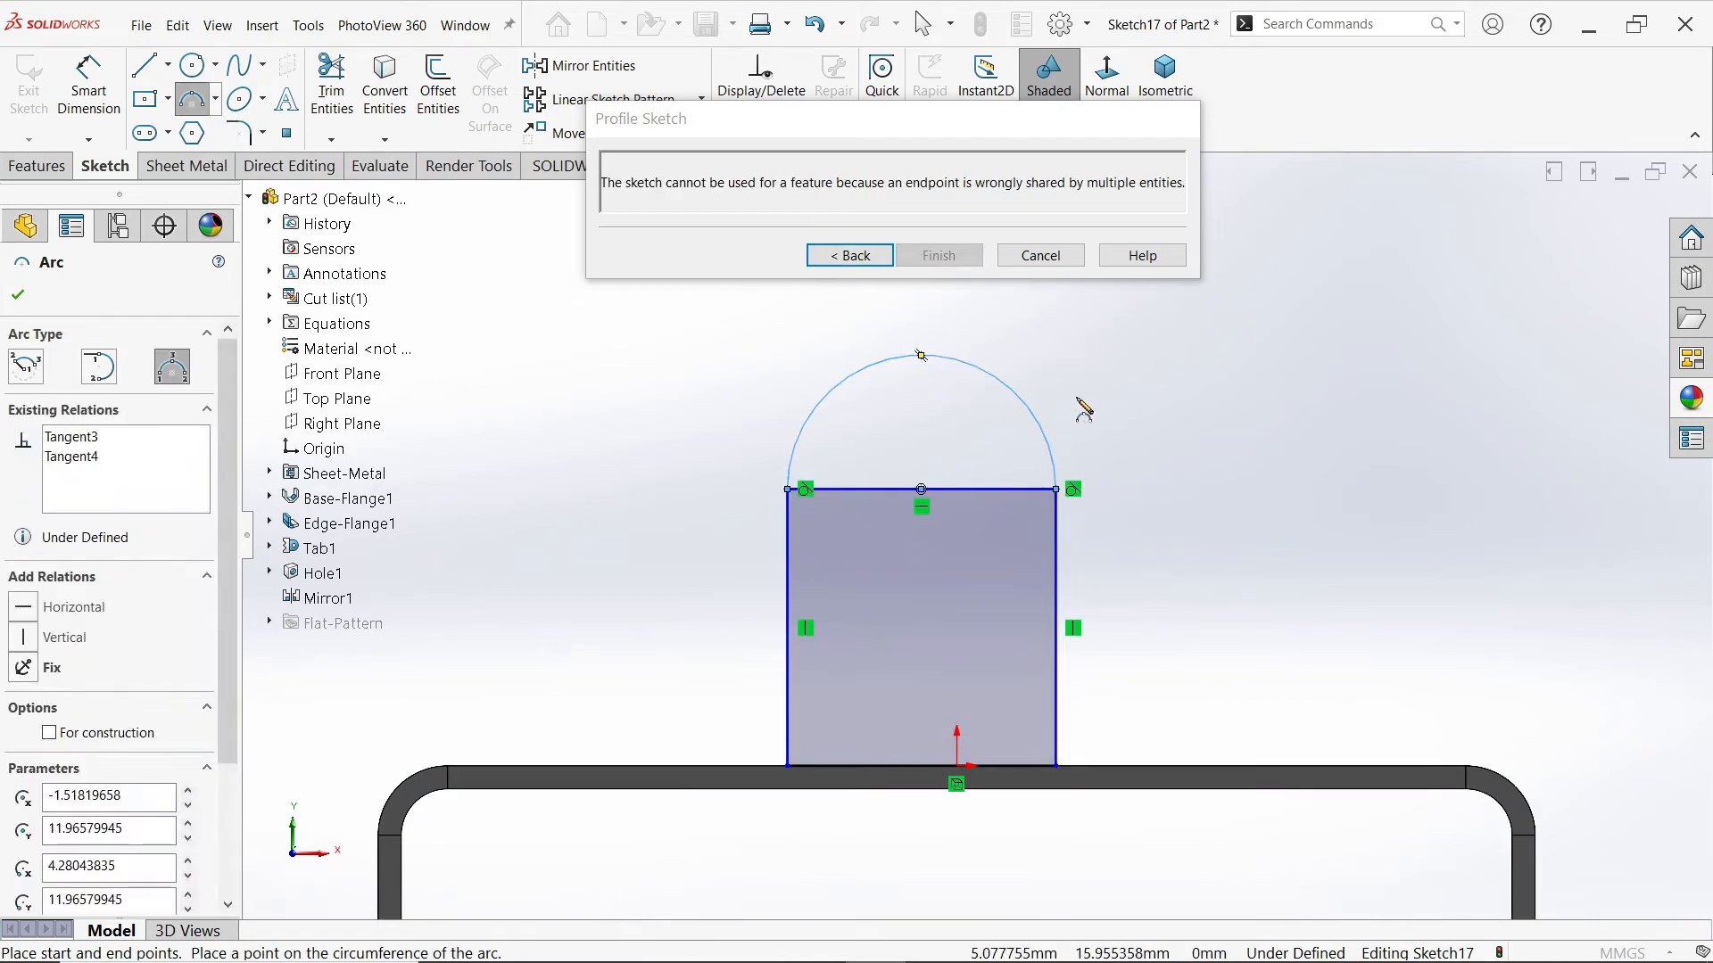
key(Escape)
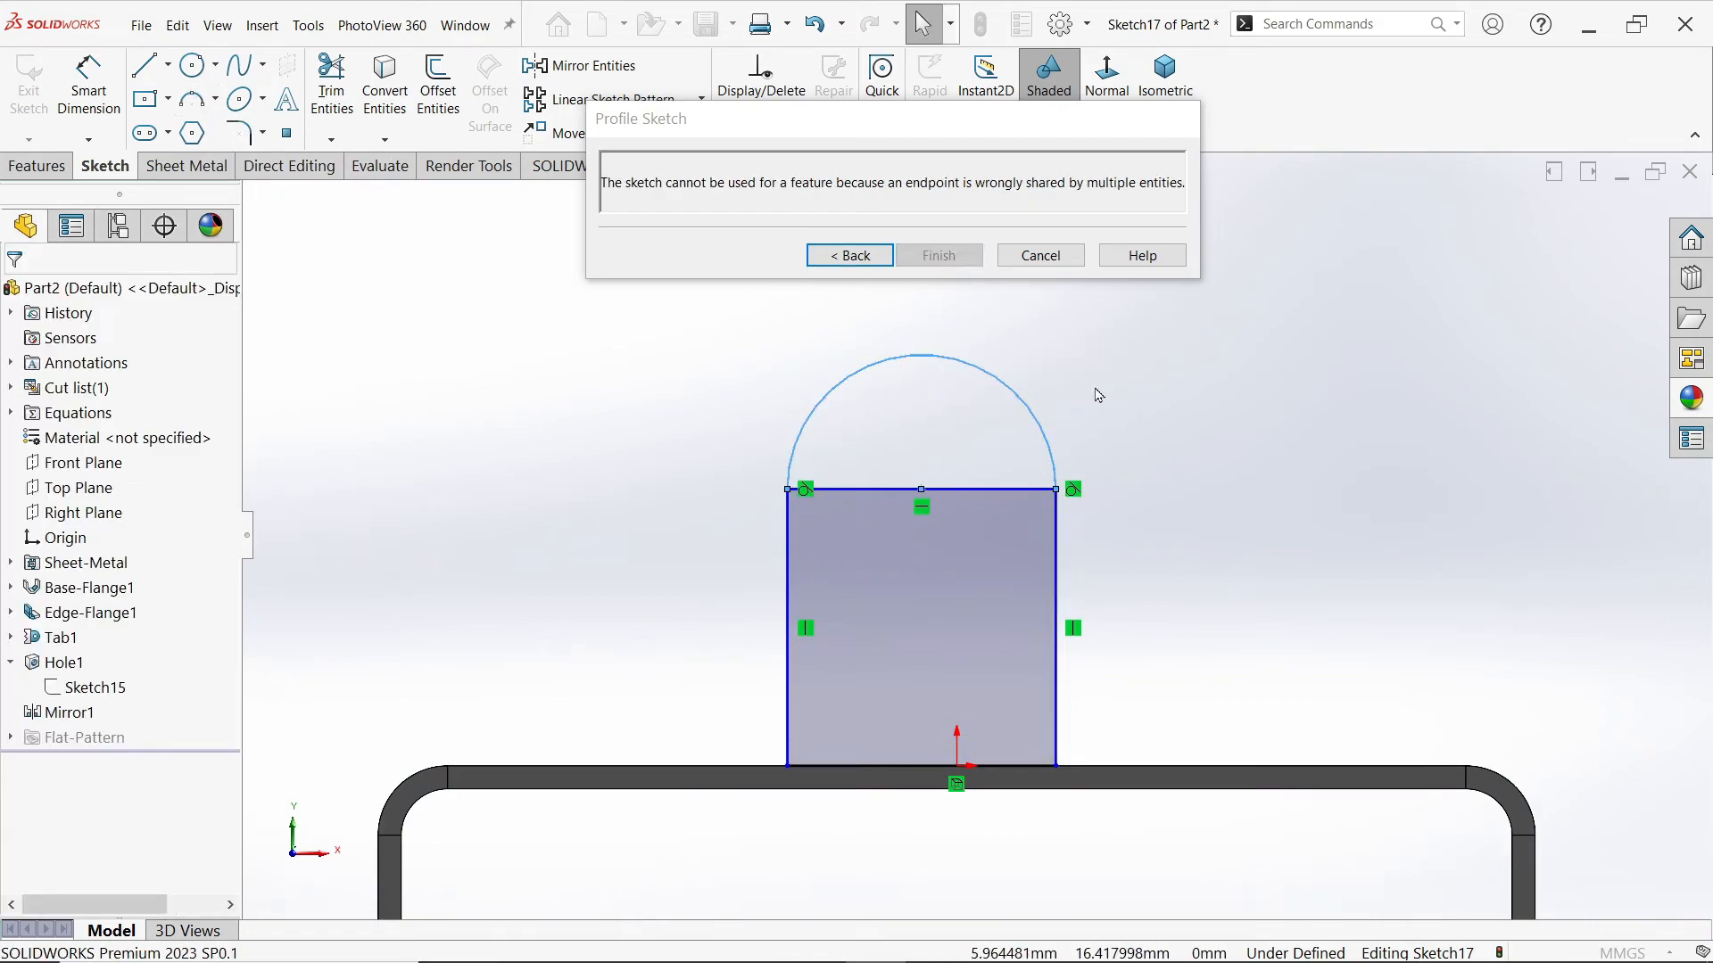
click(987, 491)
click(1058, 439)
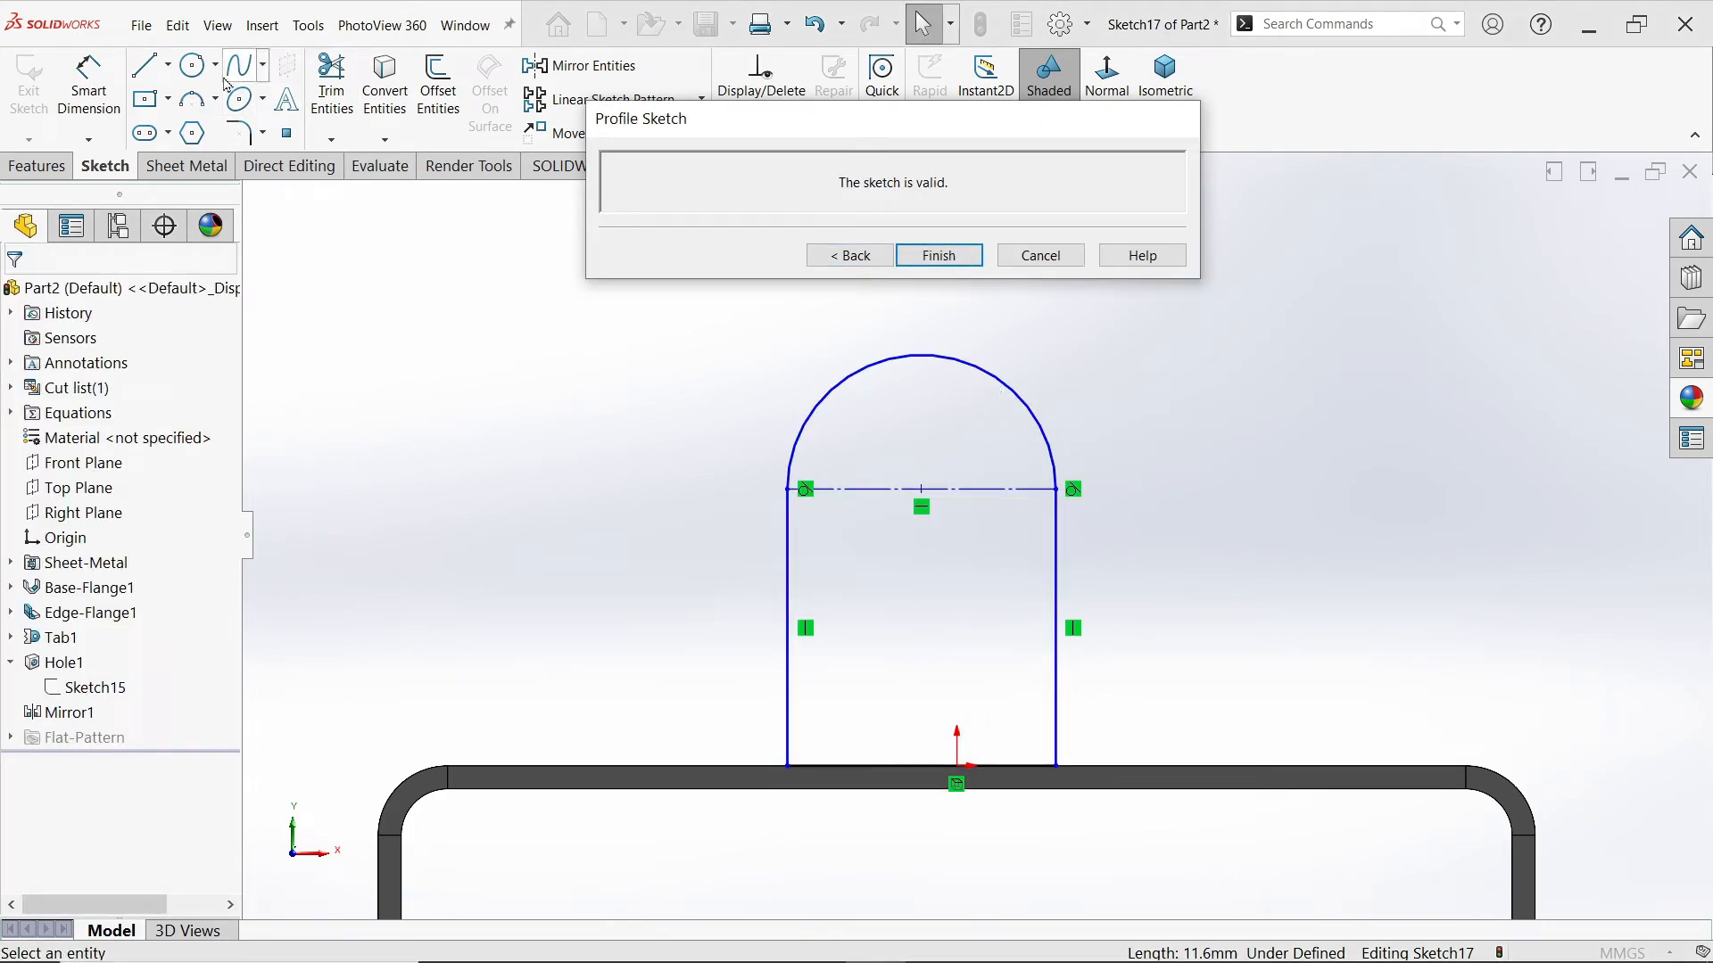
Step: Dimension the straight side of the flange profile to 10 mm
click(88, 82)
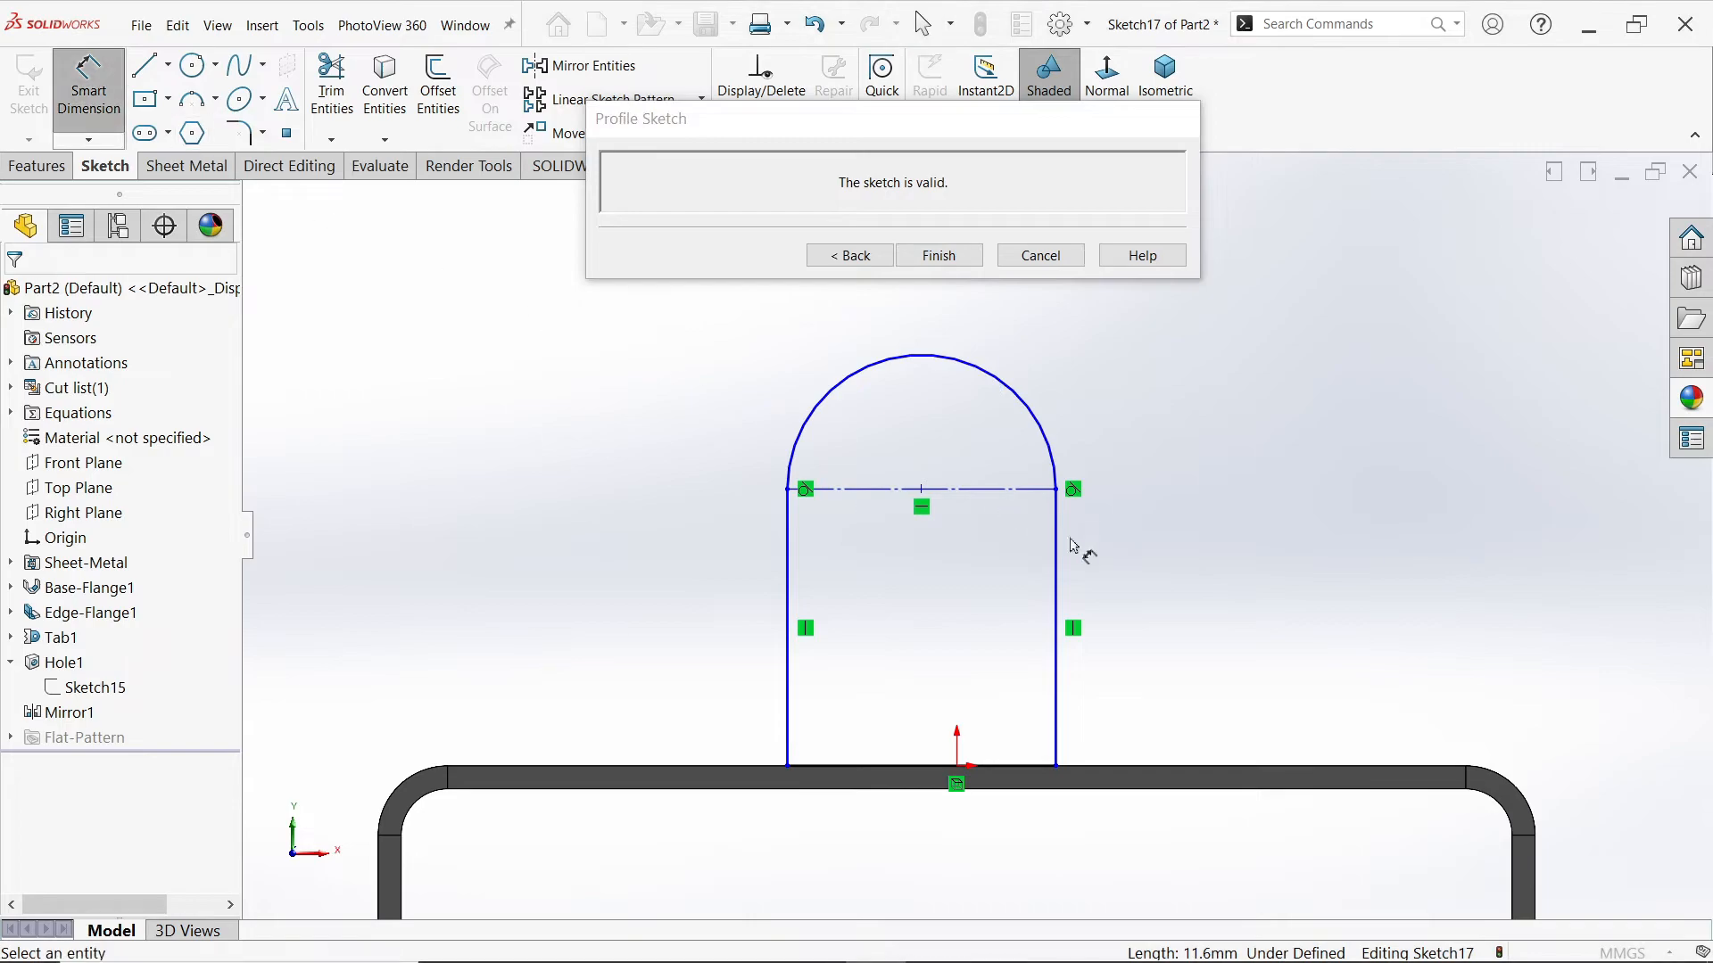
click(1099, 574)
click(1215, 584)
text(10)
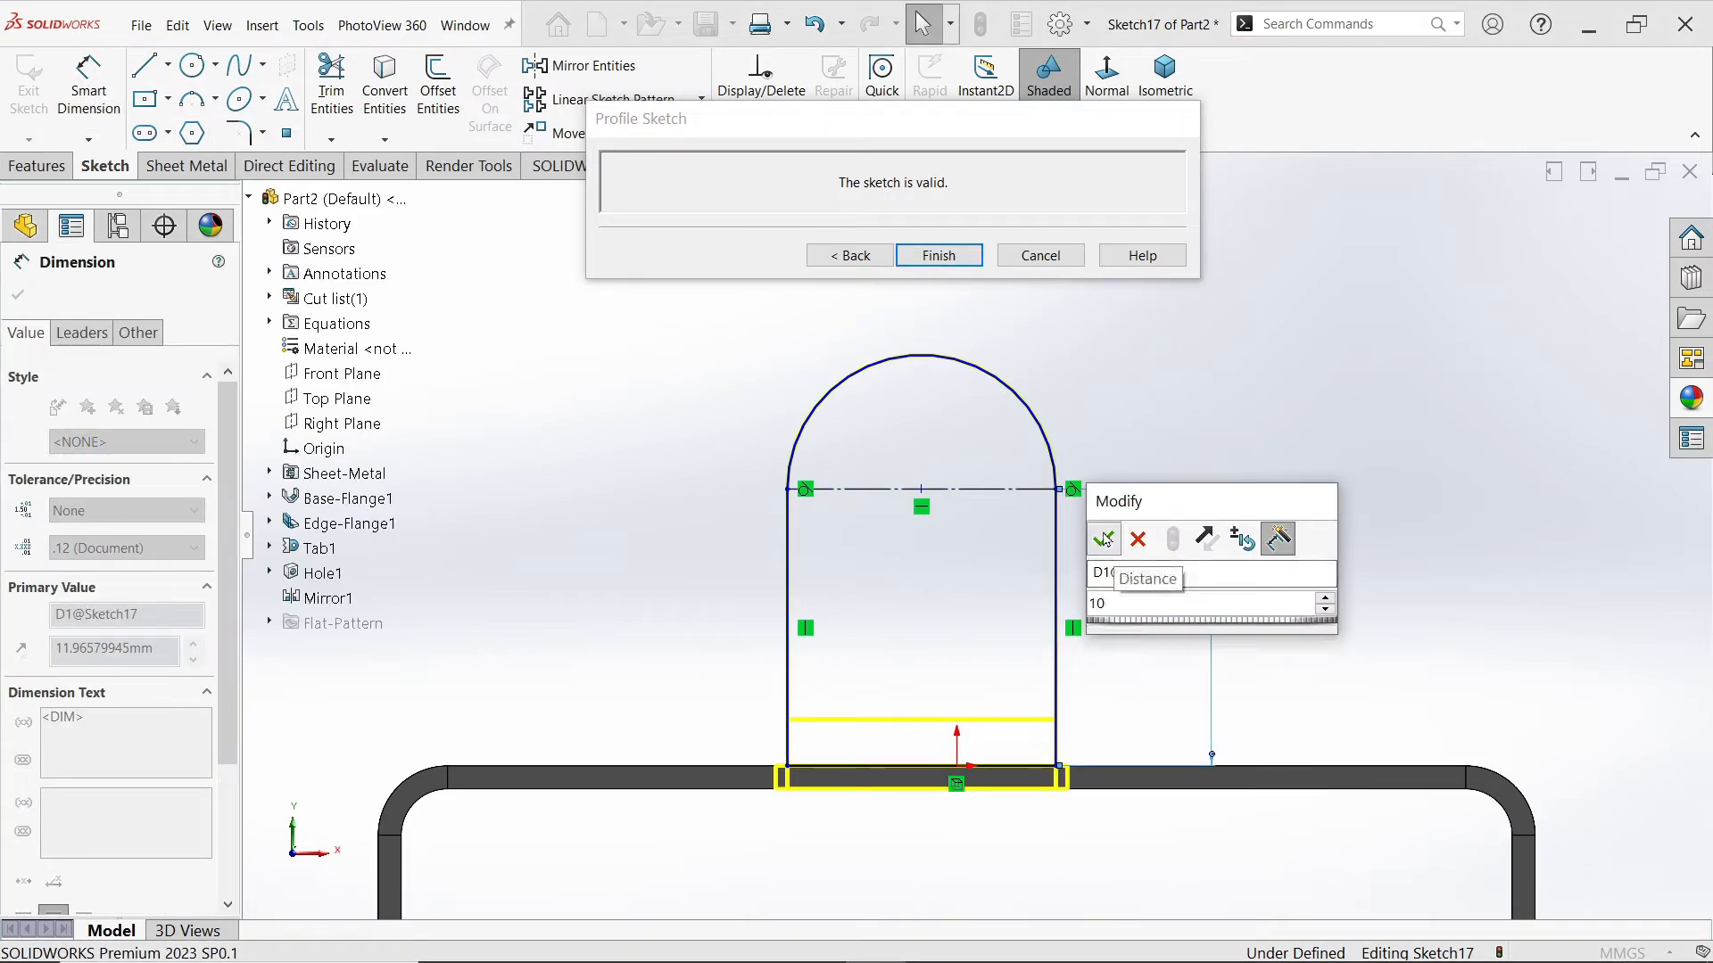
click(1104, 539)
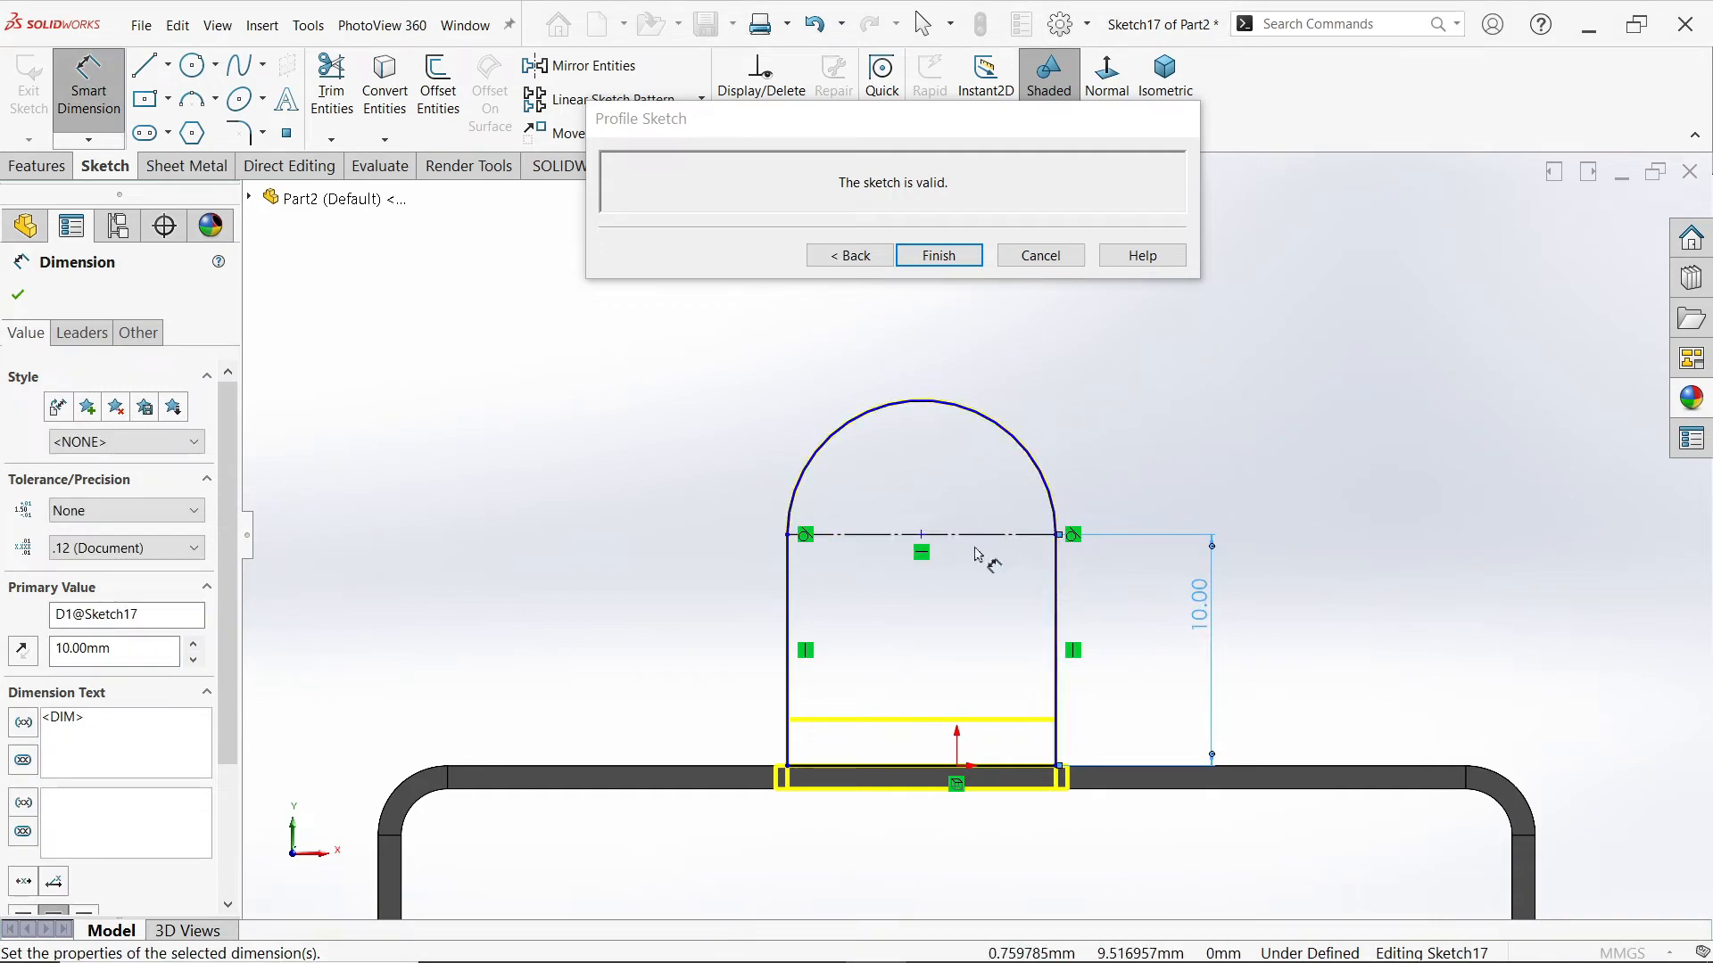
click(22, 293)
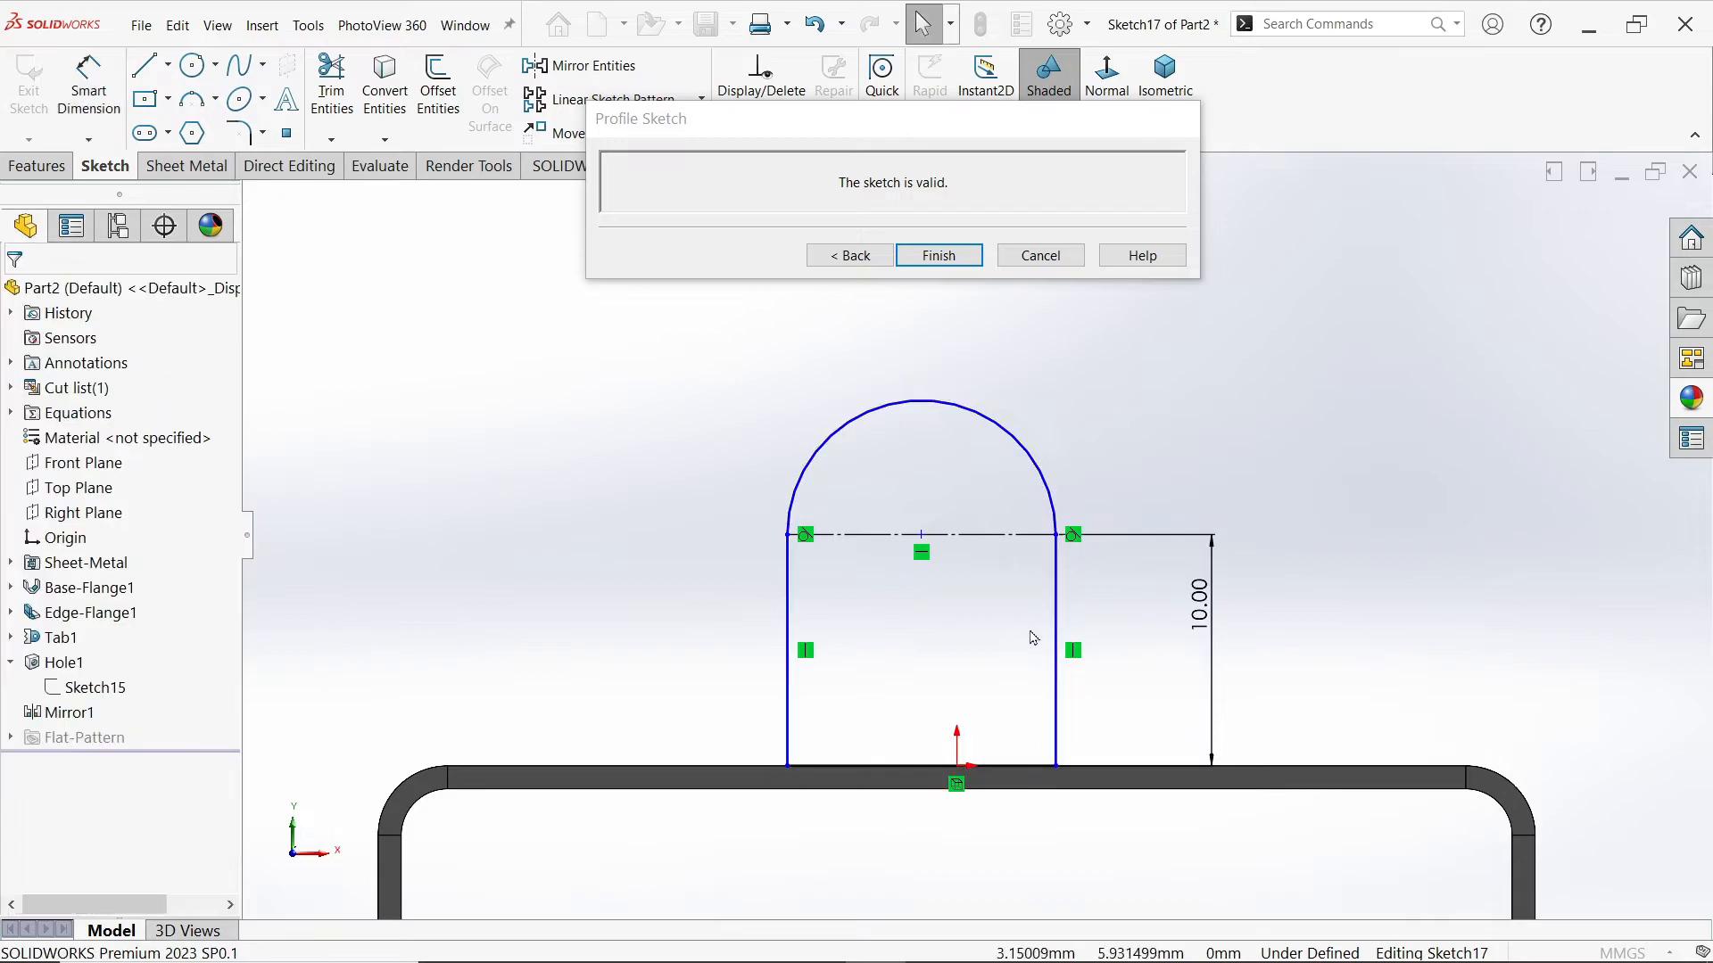
Step: Center the flange profile by adding a vertical relation between the construction line's midpoint and the origin
click(922, 536)
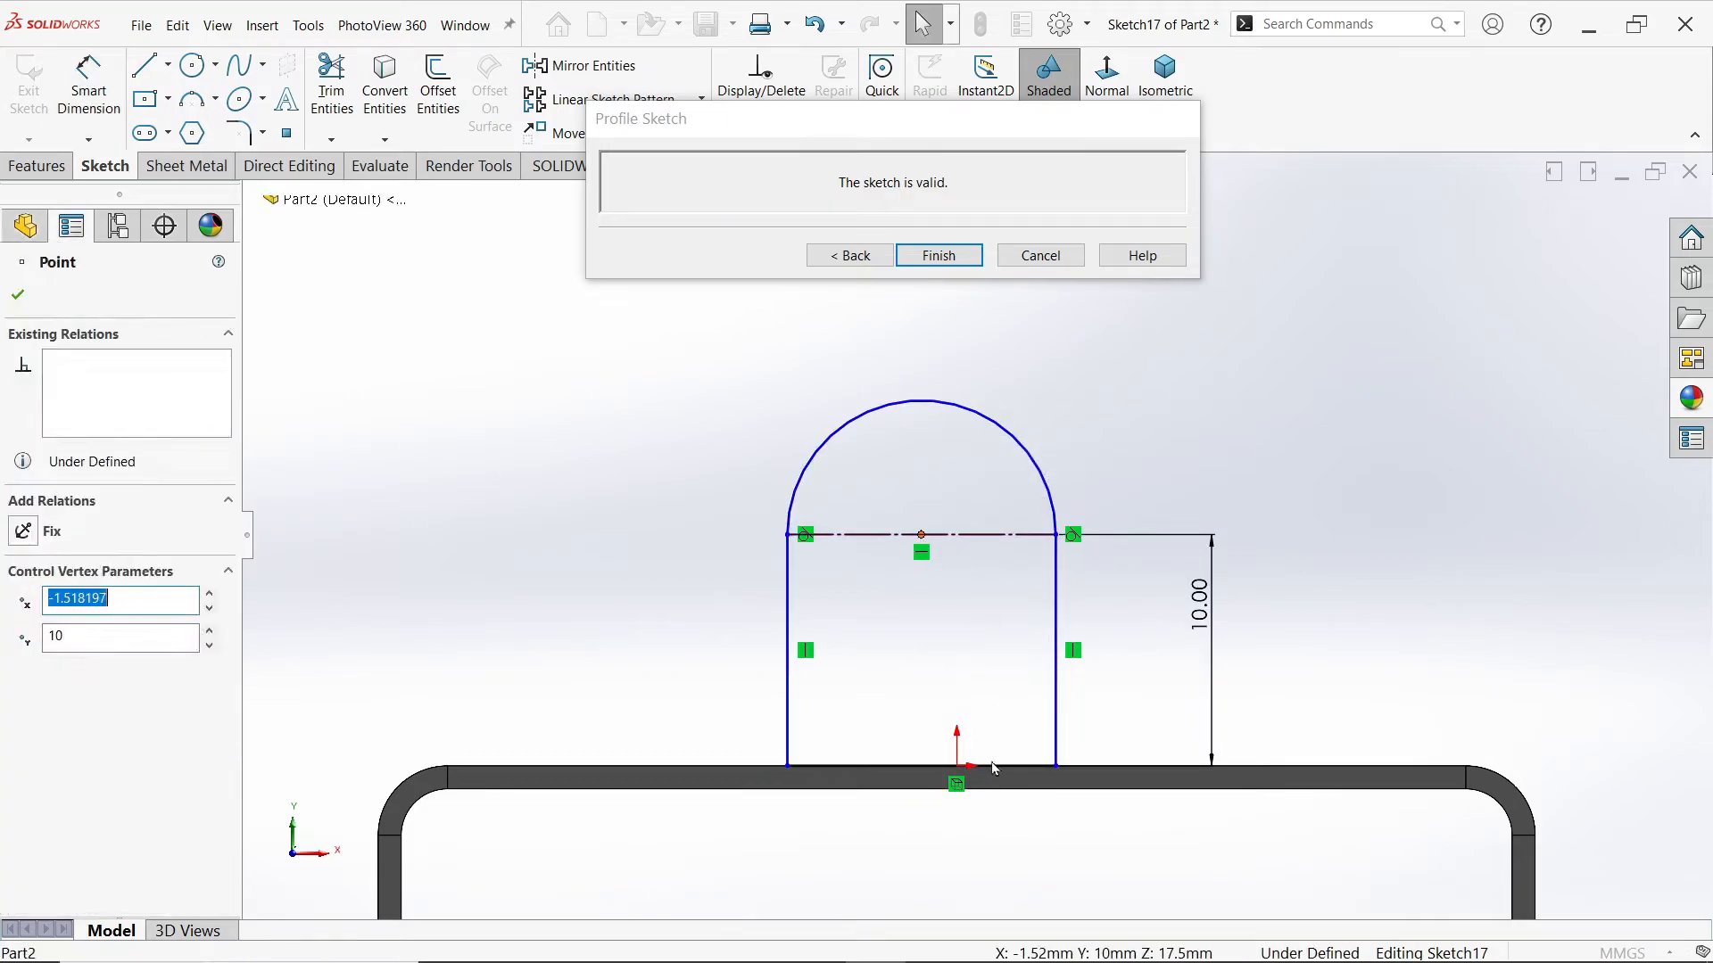
click(959, 773)
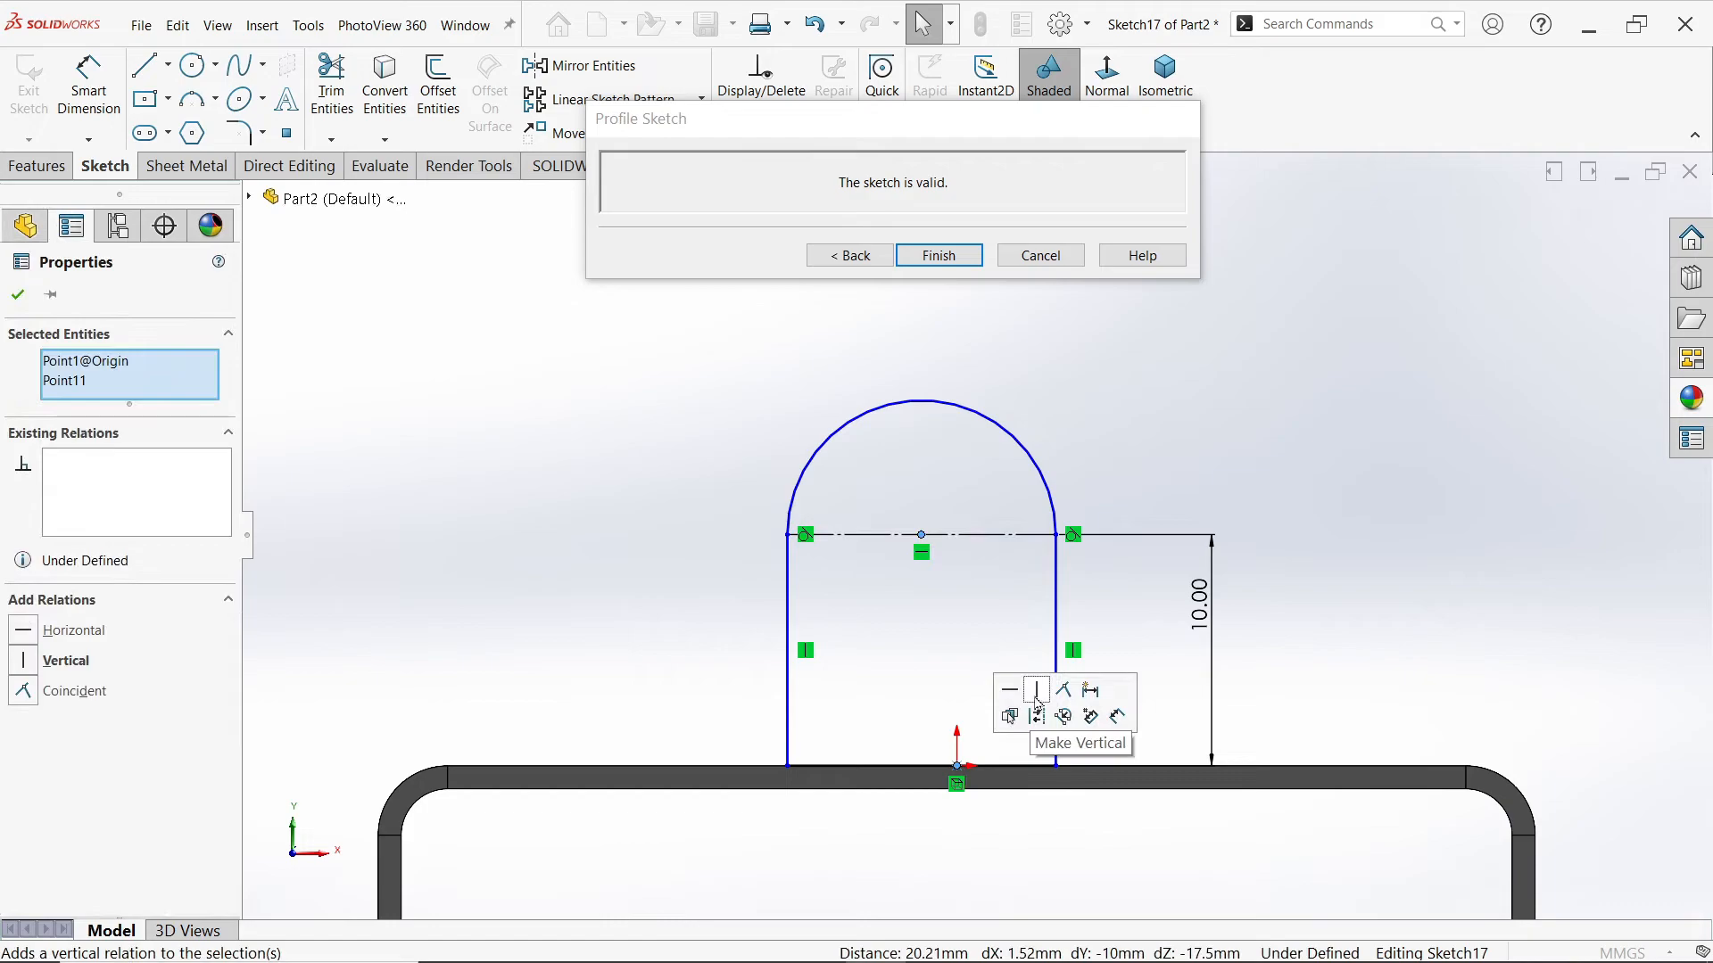
click(1038, 696)
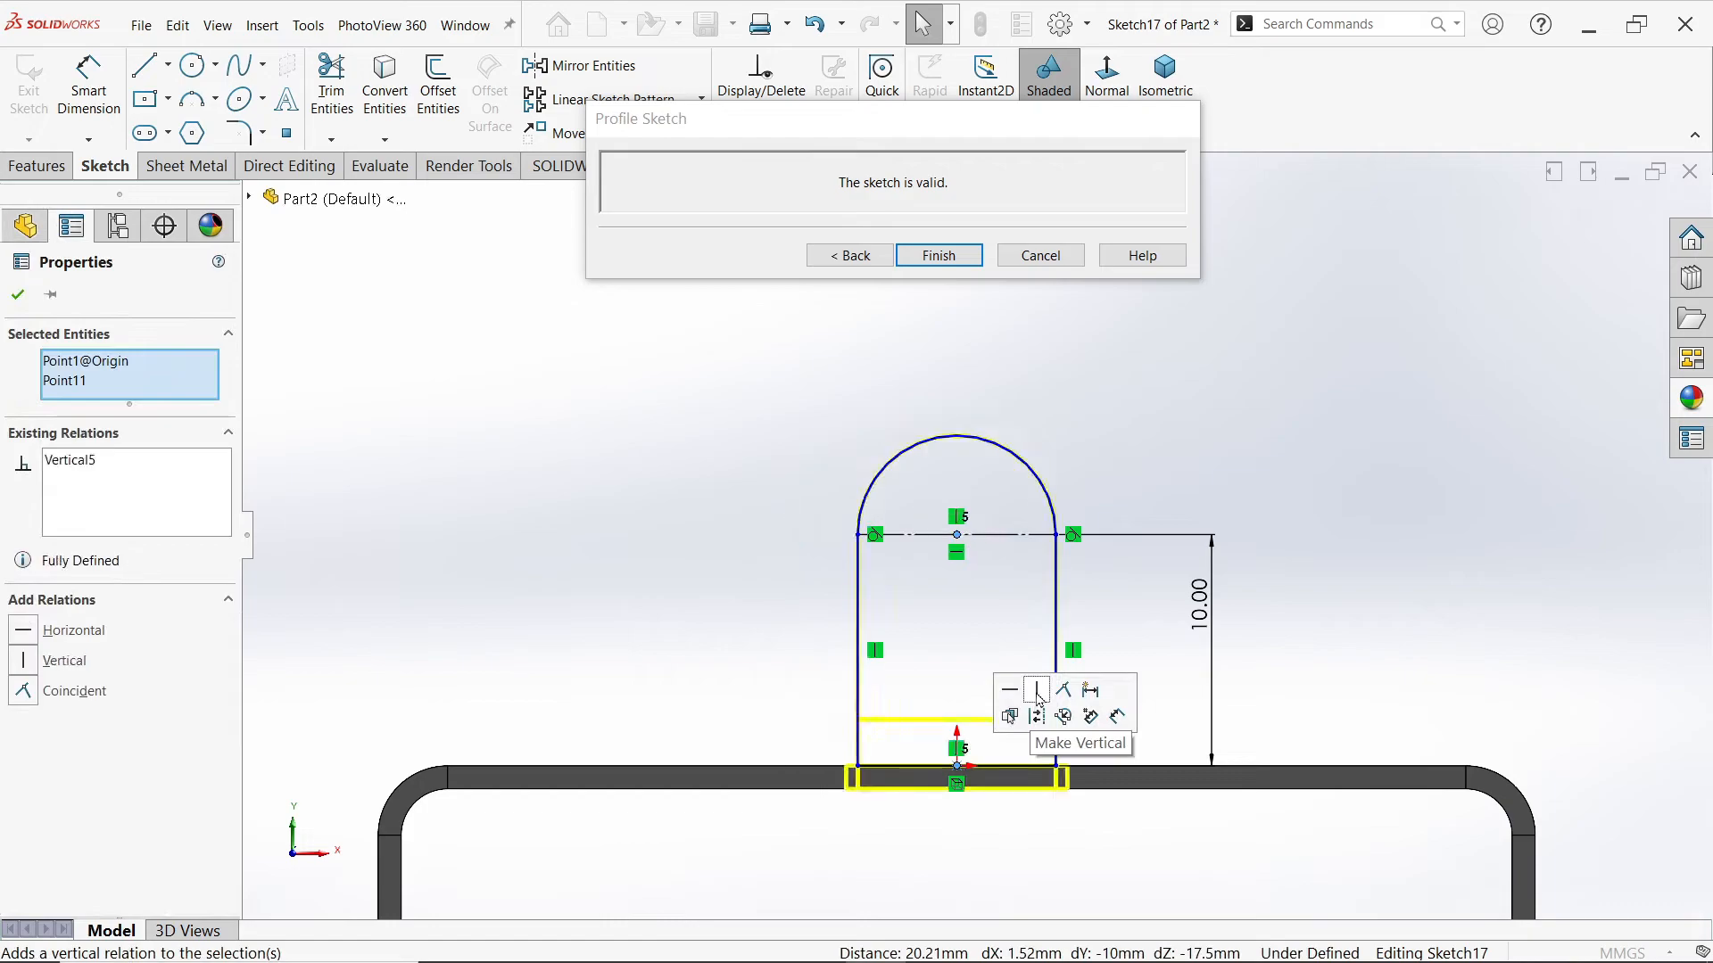
click(1233, 443)
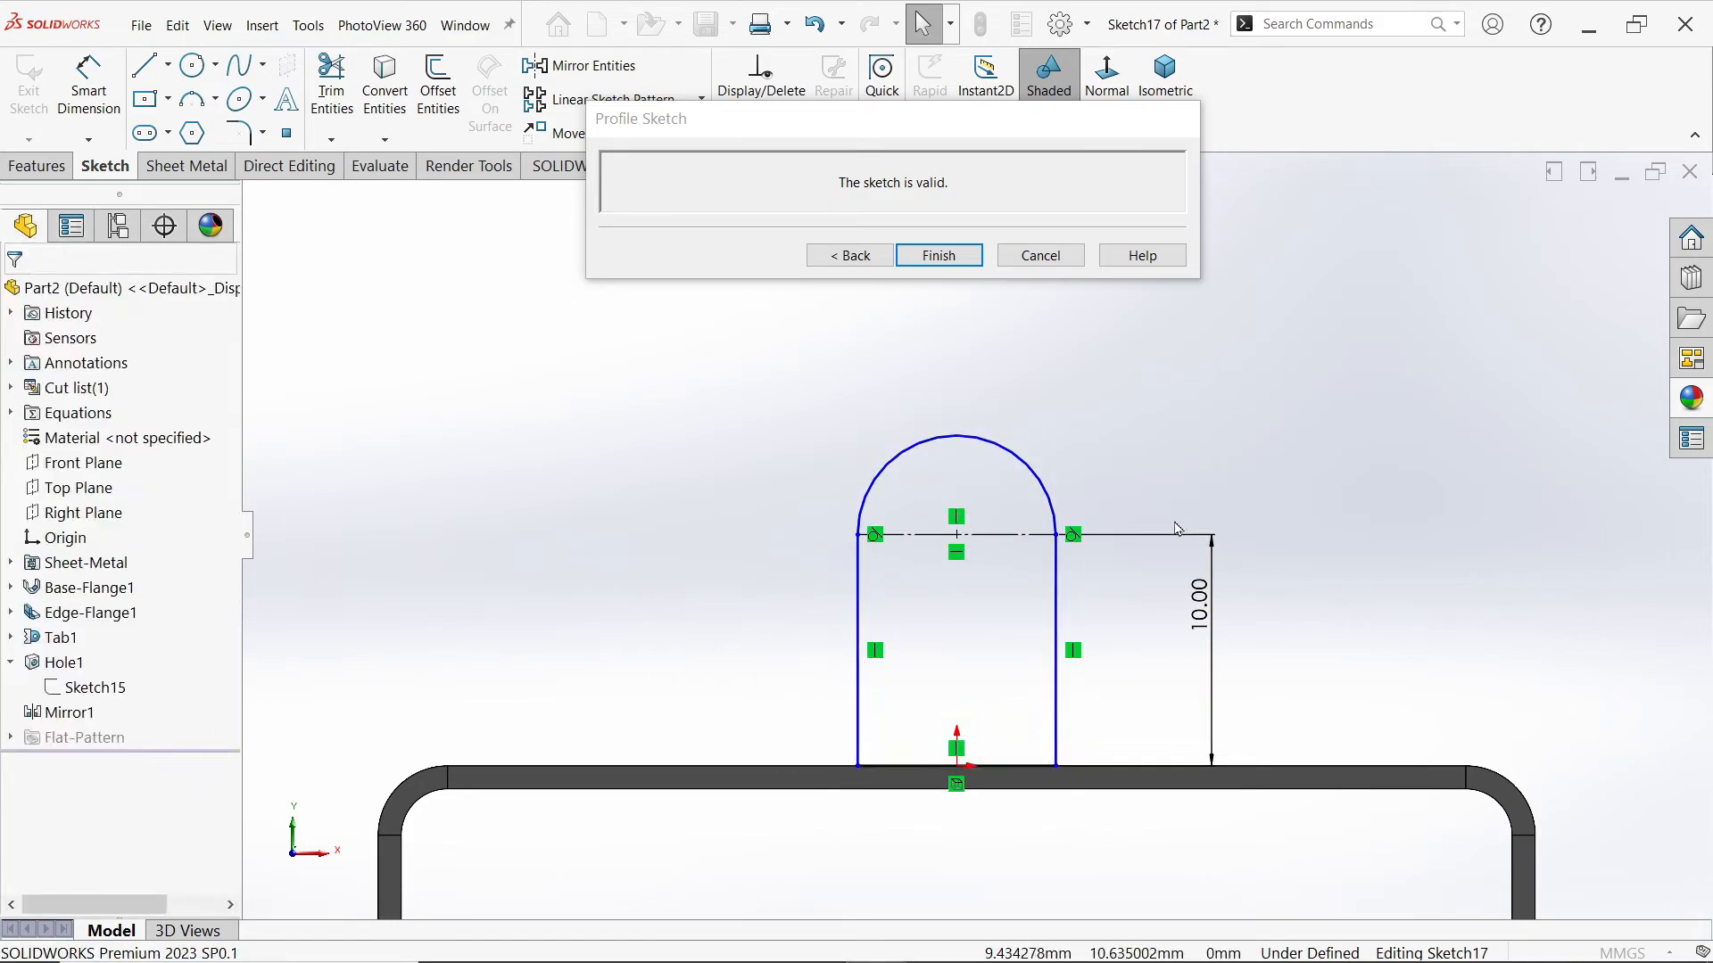
Step: Dimension the radius of the profile's top arc to 5 mm
drag(1001, 456, 1017, 433)
click(97, 100)
click(1059, 474)
click(1088, 414)
text(5)
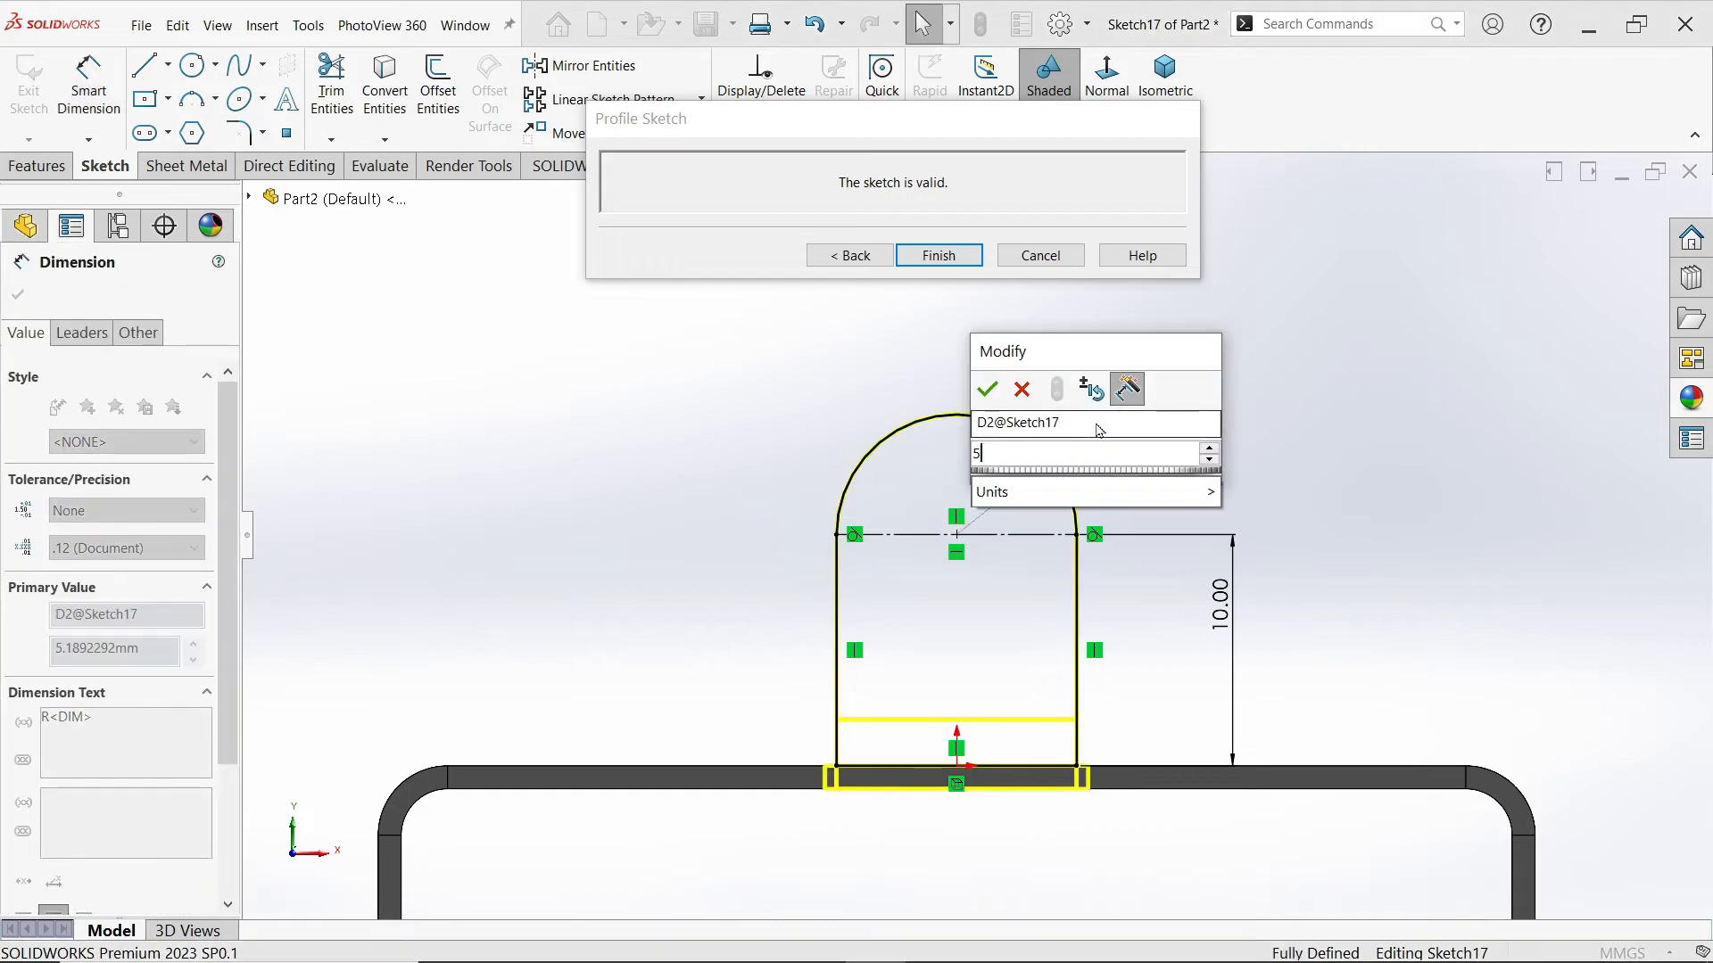
click(986, 390)
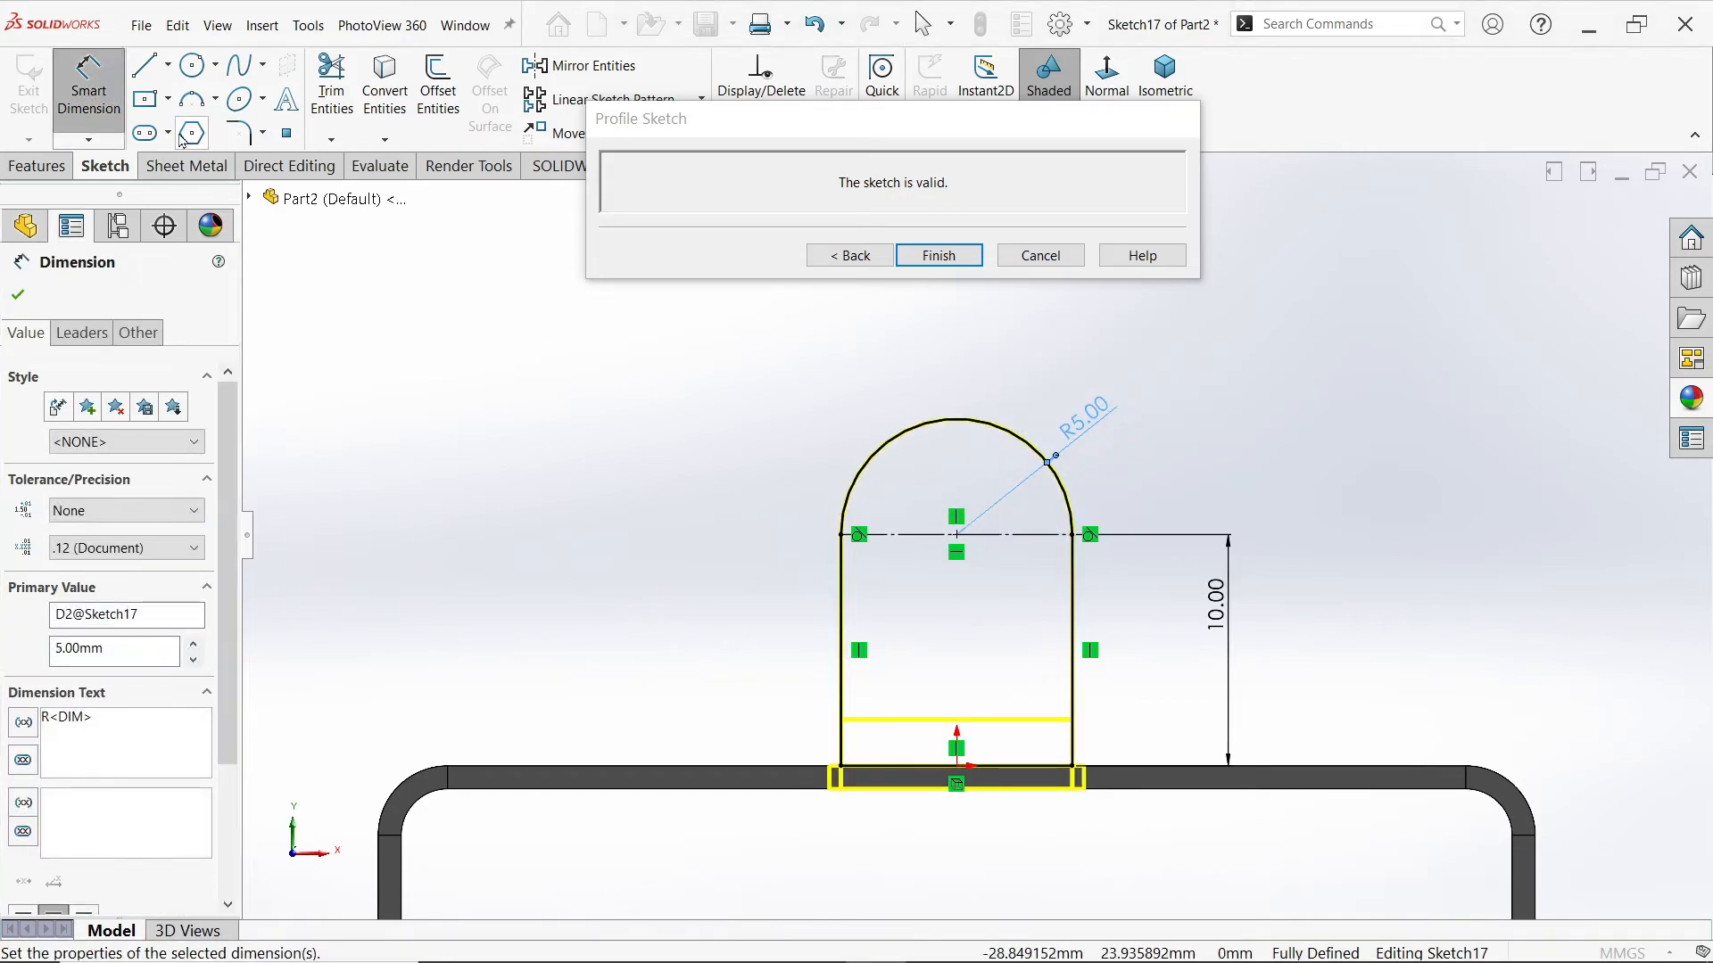
Step: Leave the completed profile sketch and go back to the edge flange settings
click(197, 69)
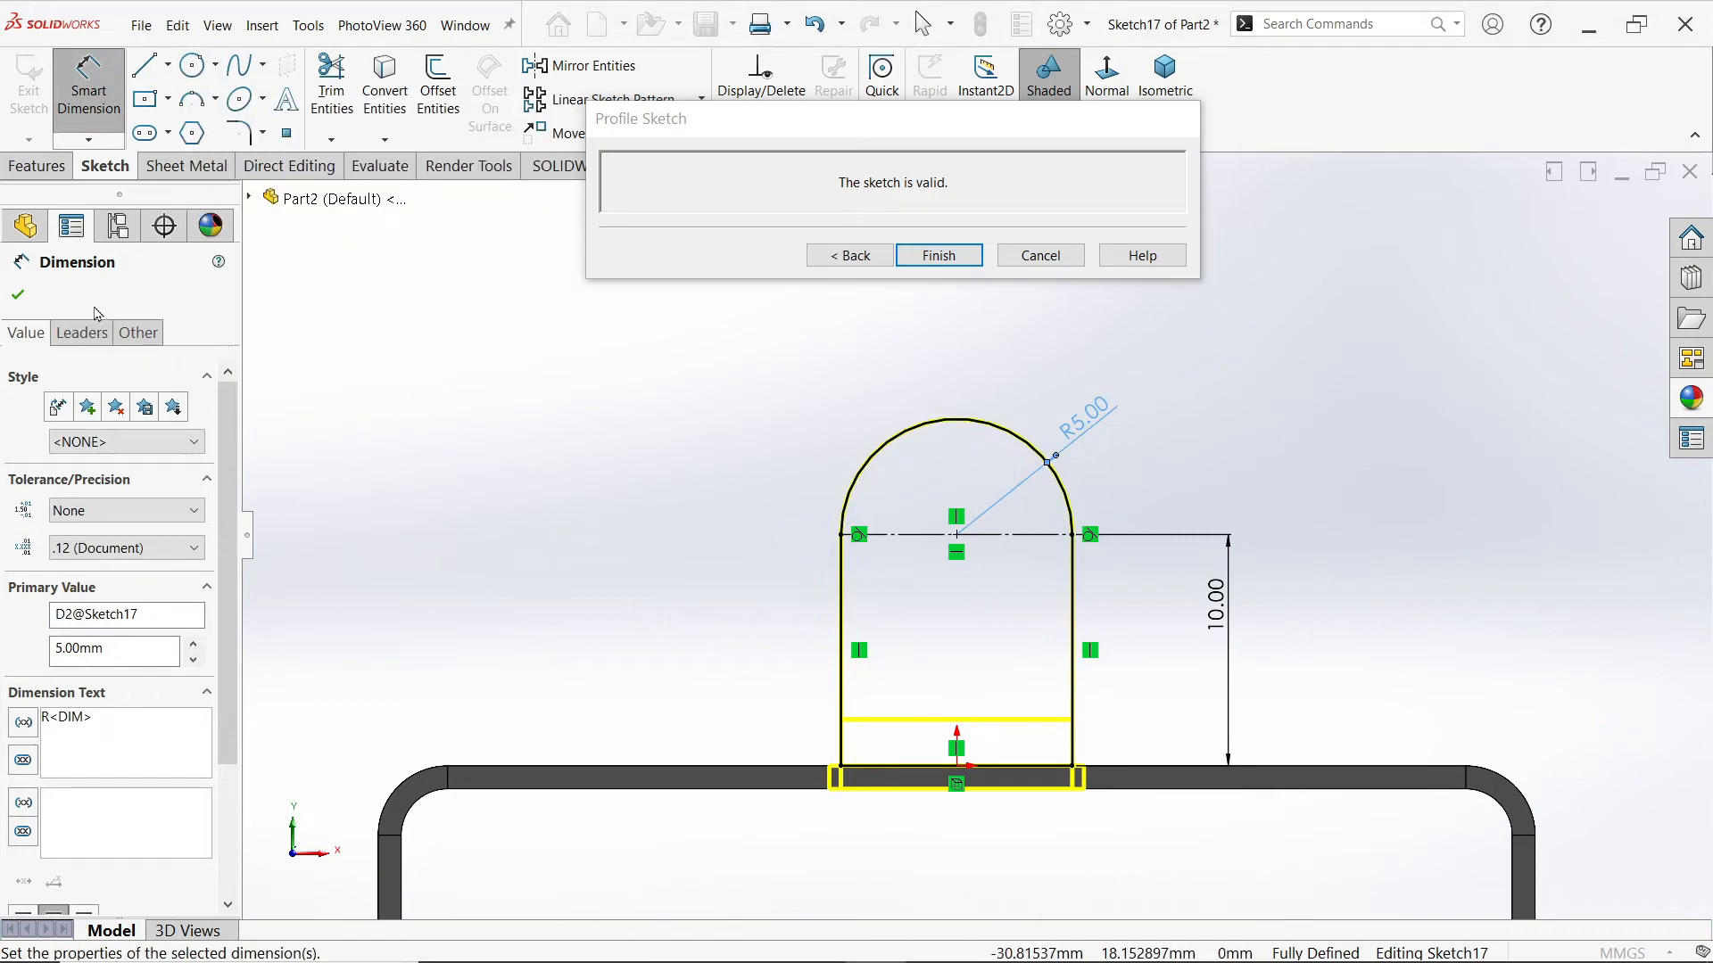
middle_drag(1050, 499, 1049, 550)
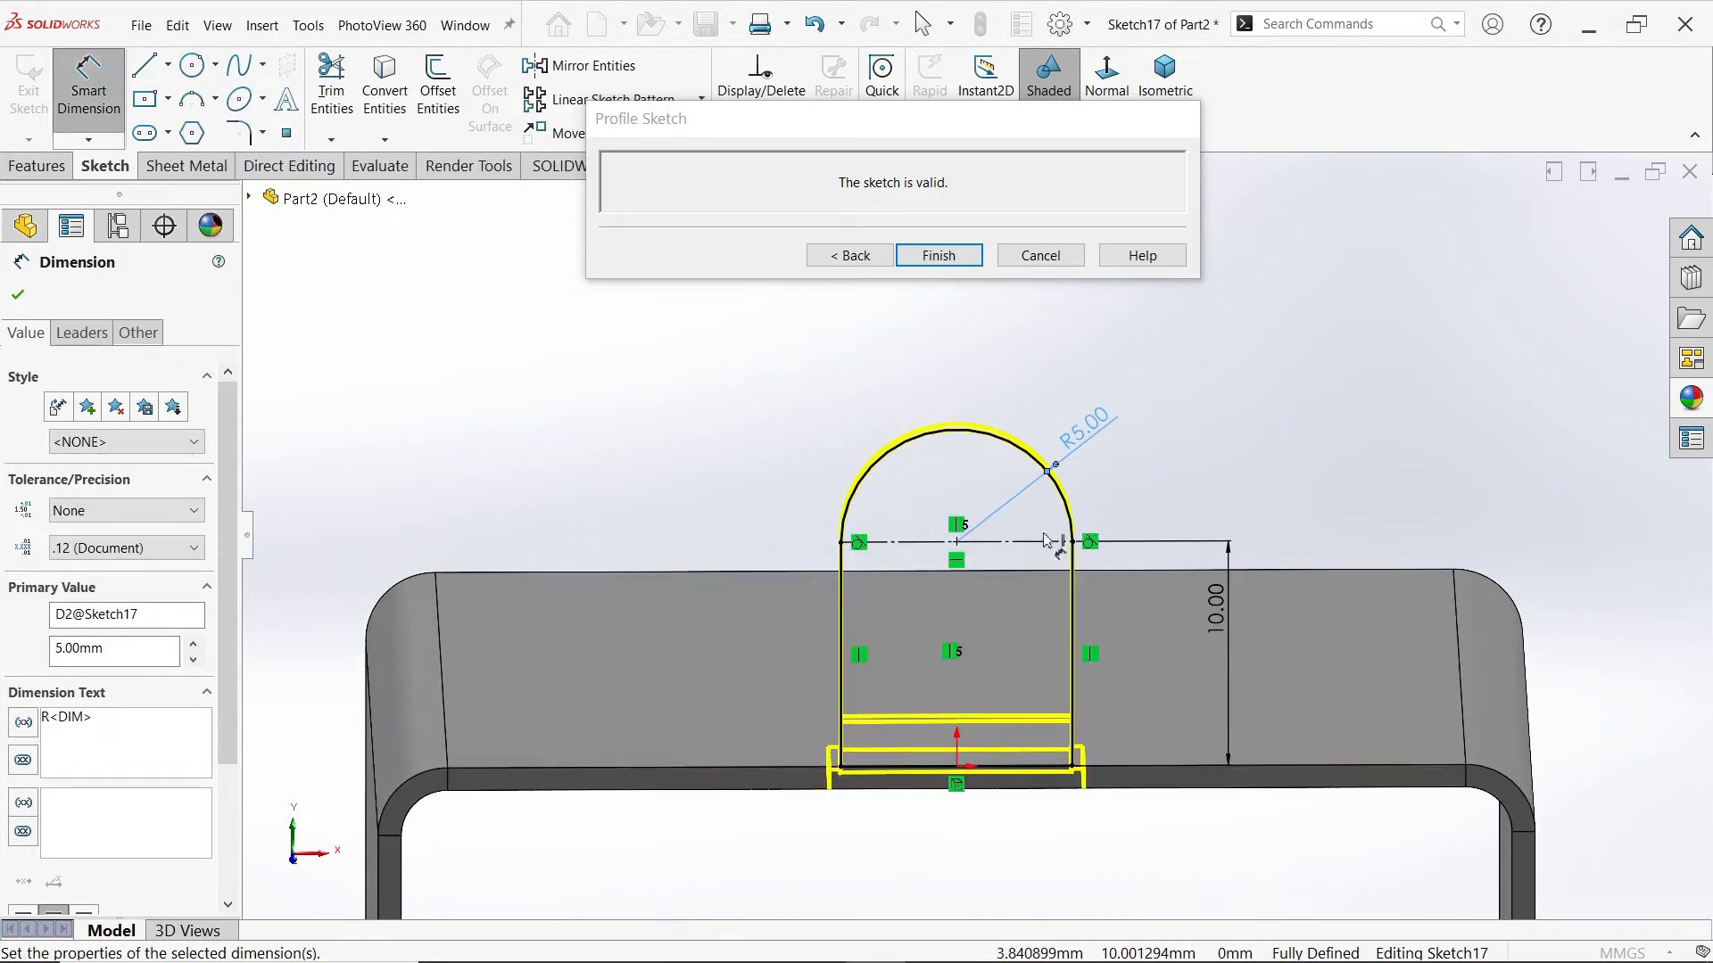
click(843, 255)
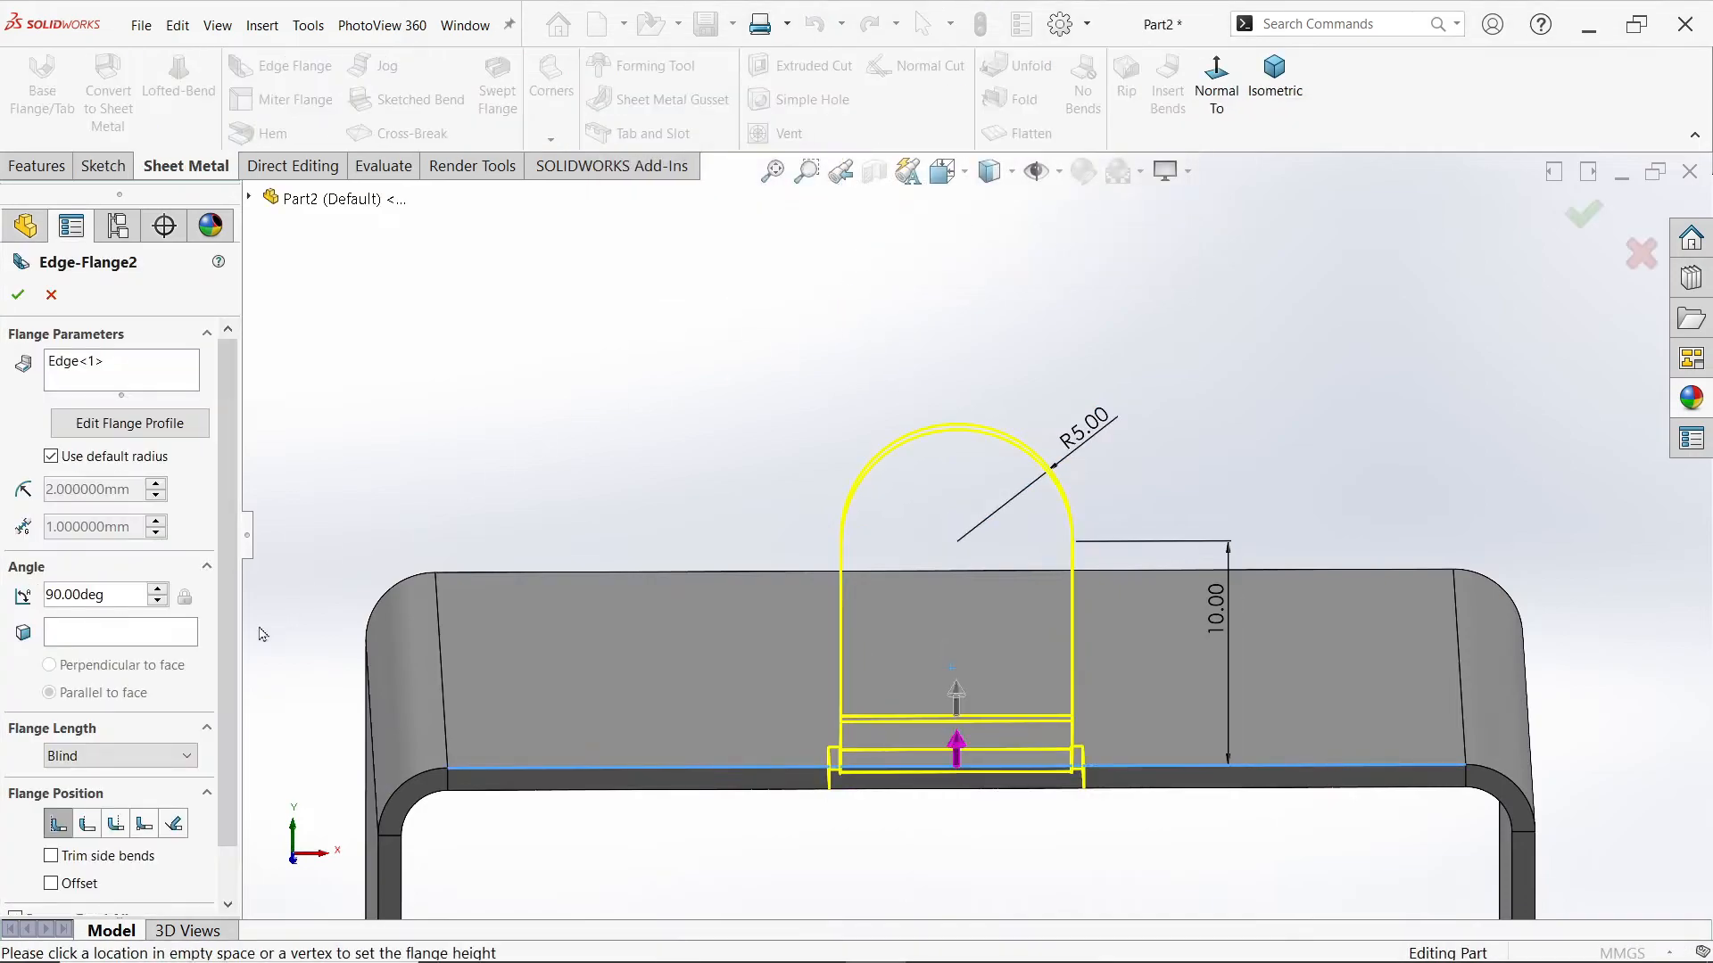
Step: Examine the flange preview's relief cuts on both sides of the tab in the top view
middle_drag(788, 419, 796, 541)
scroll(979, 478, up, 3)
middle_drag(978, 478, 1027, 835)
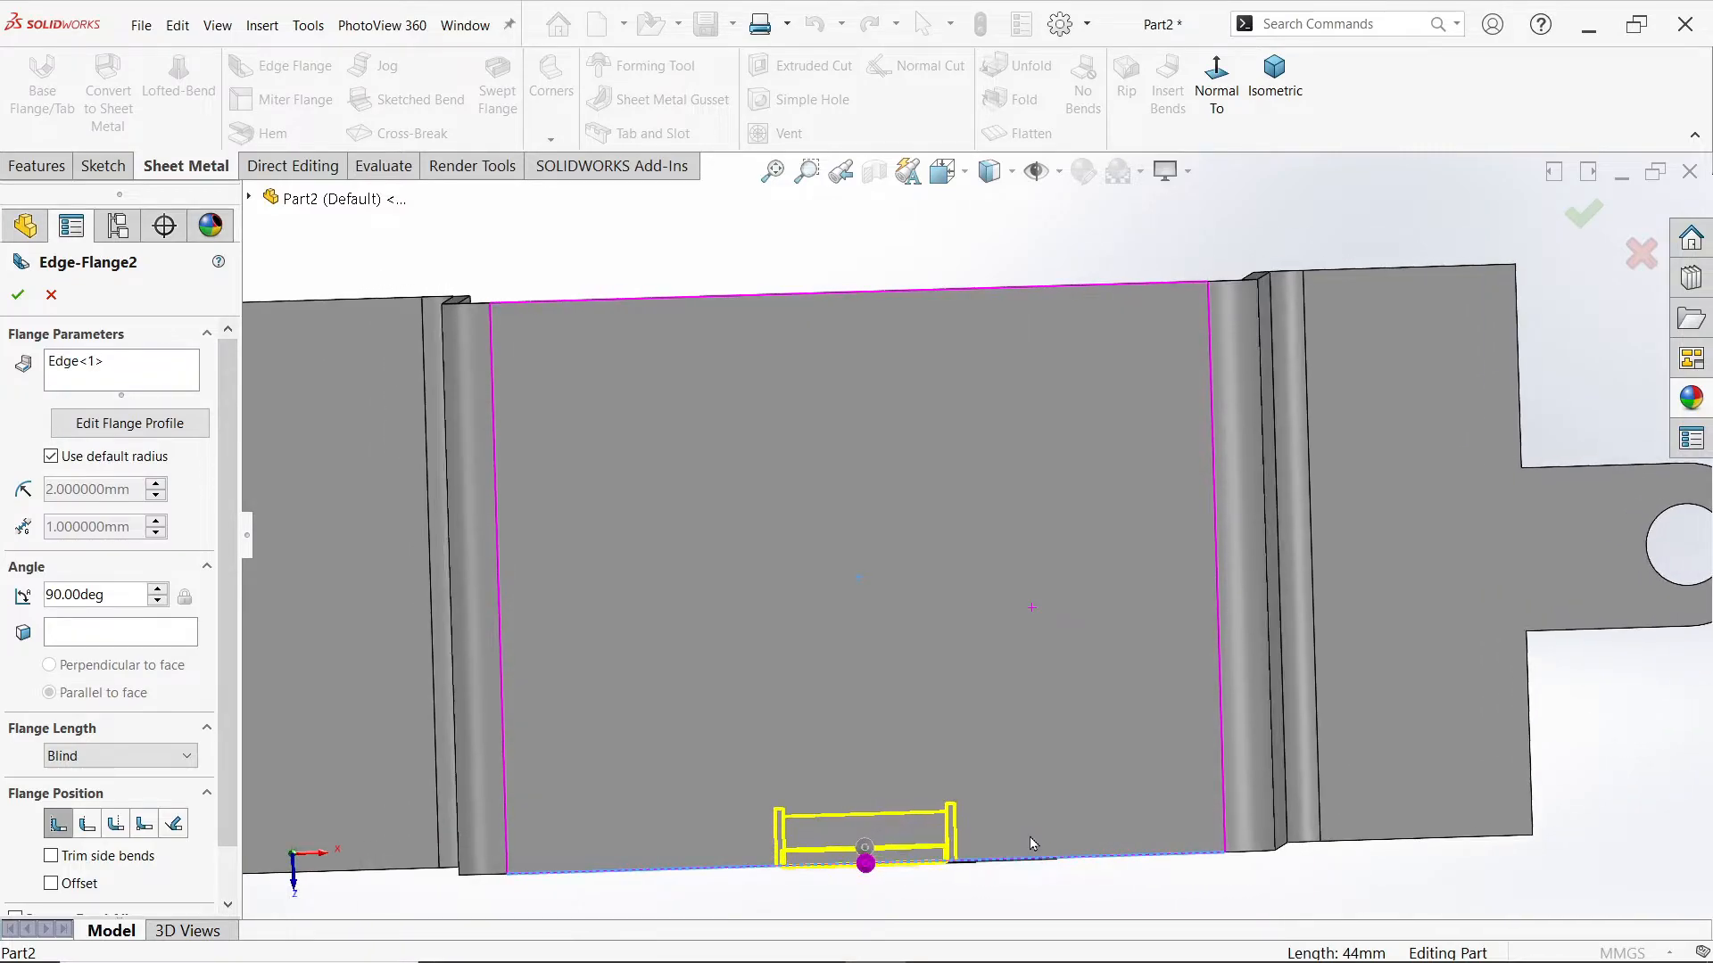
click(1275, 80)
click(947, 171)
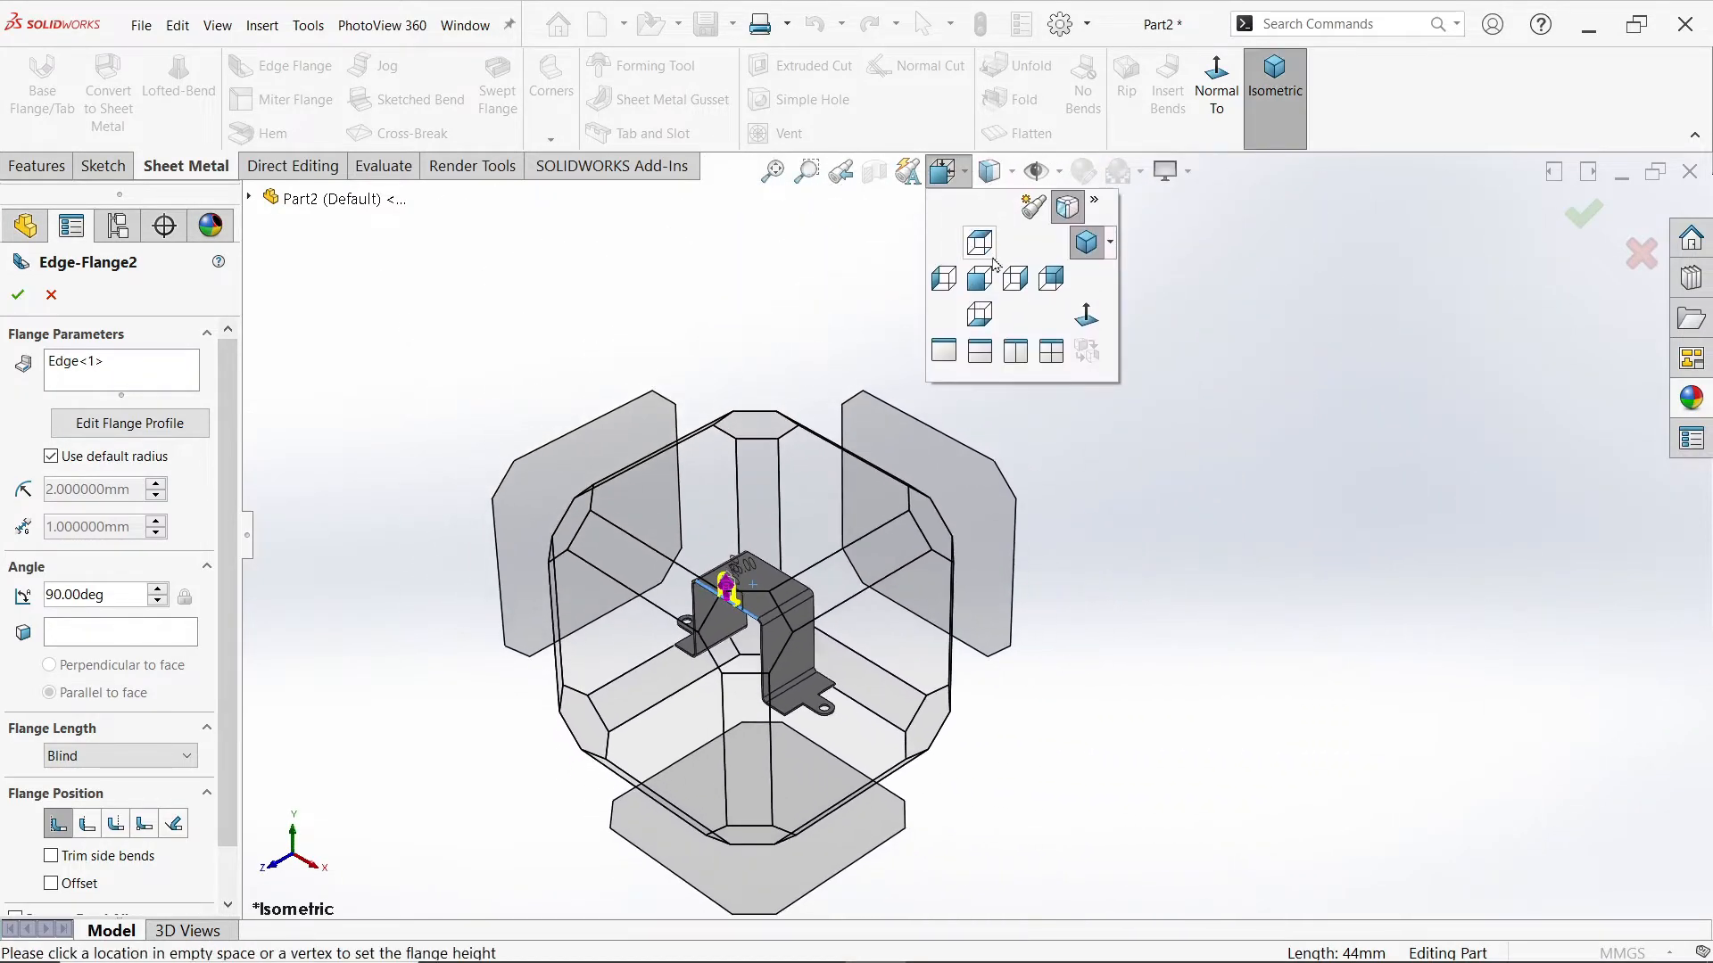
click(979, 243)
scroll(966, 539, down, 5)
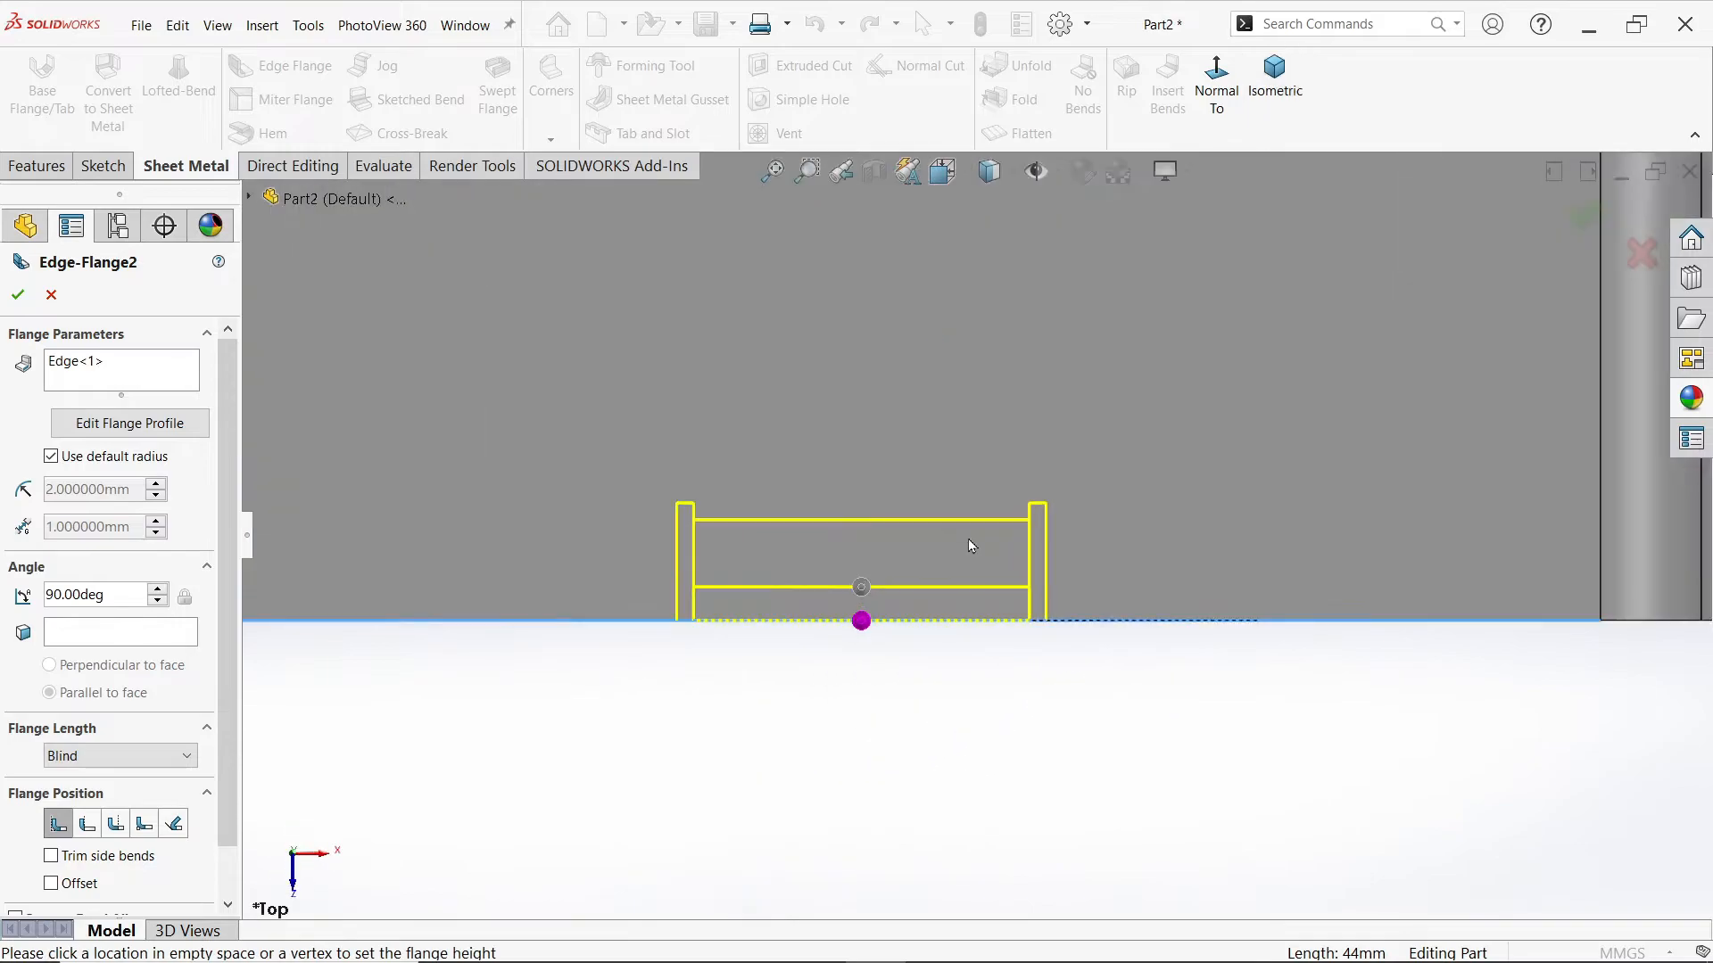
Step: Enable a custom rectangular relief for the edge flange, turn off the relief ratio, and set the relief width to 1 mm
scroll(971, 546, down, 3)
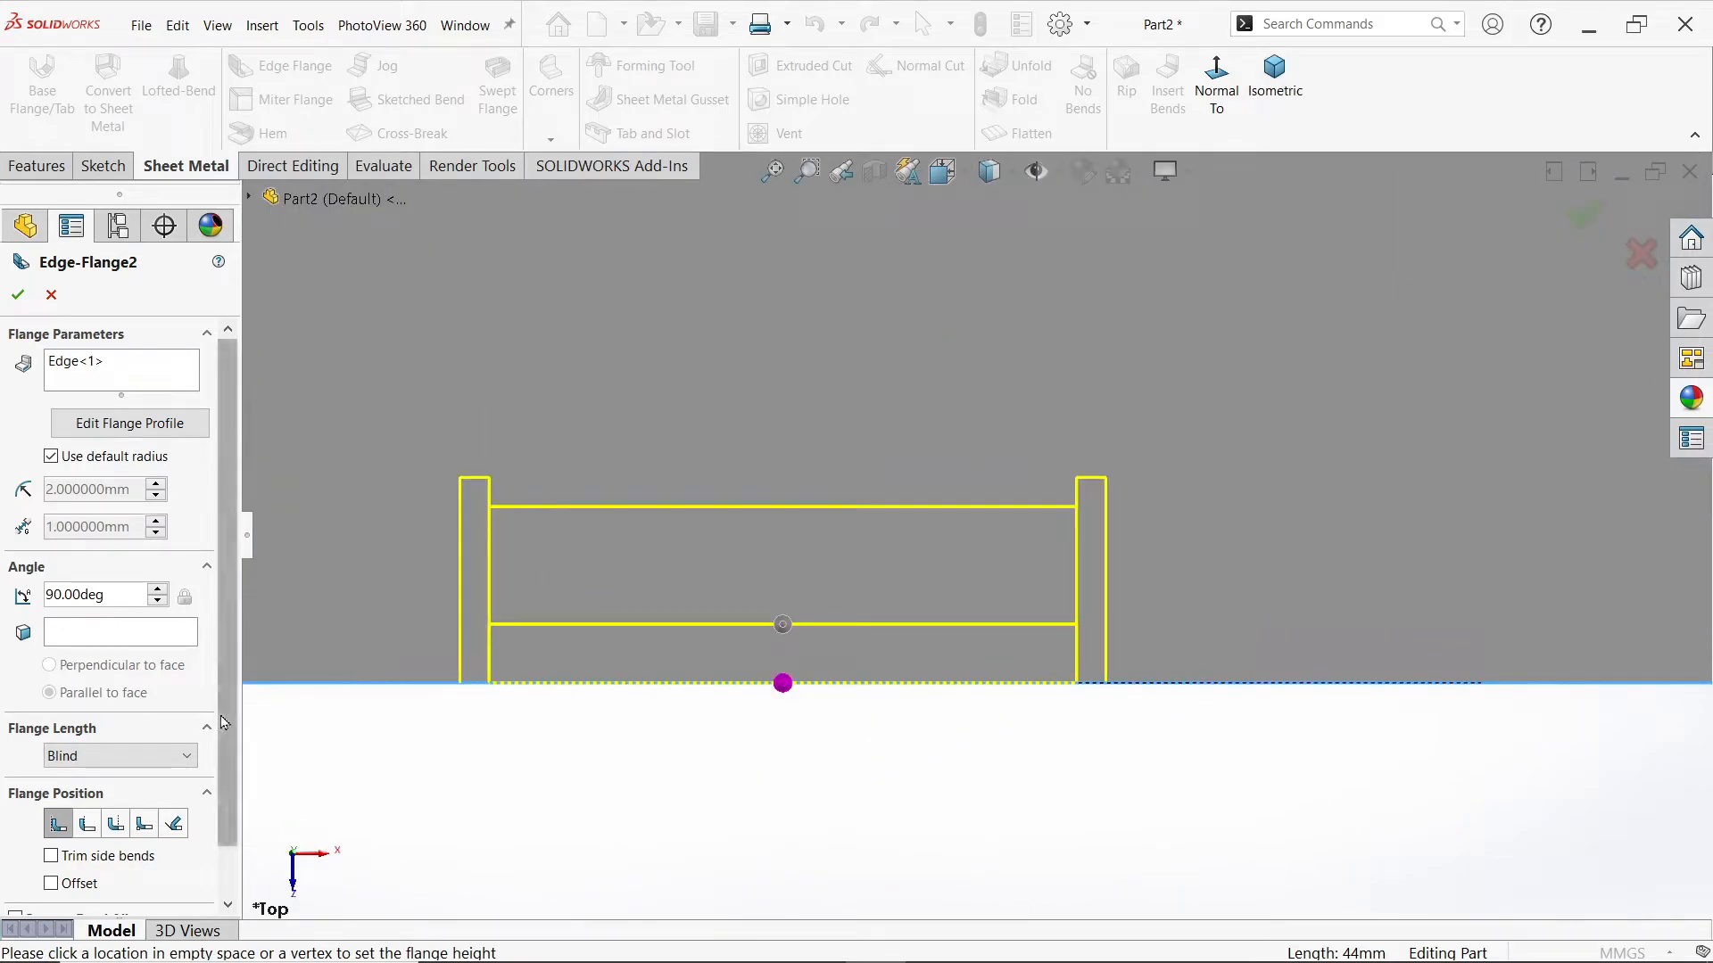
drag(231, 727, 225, 805)
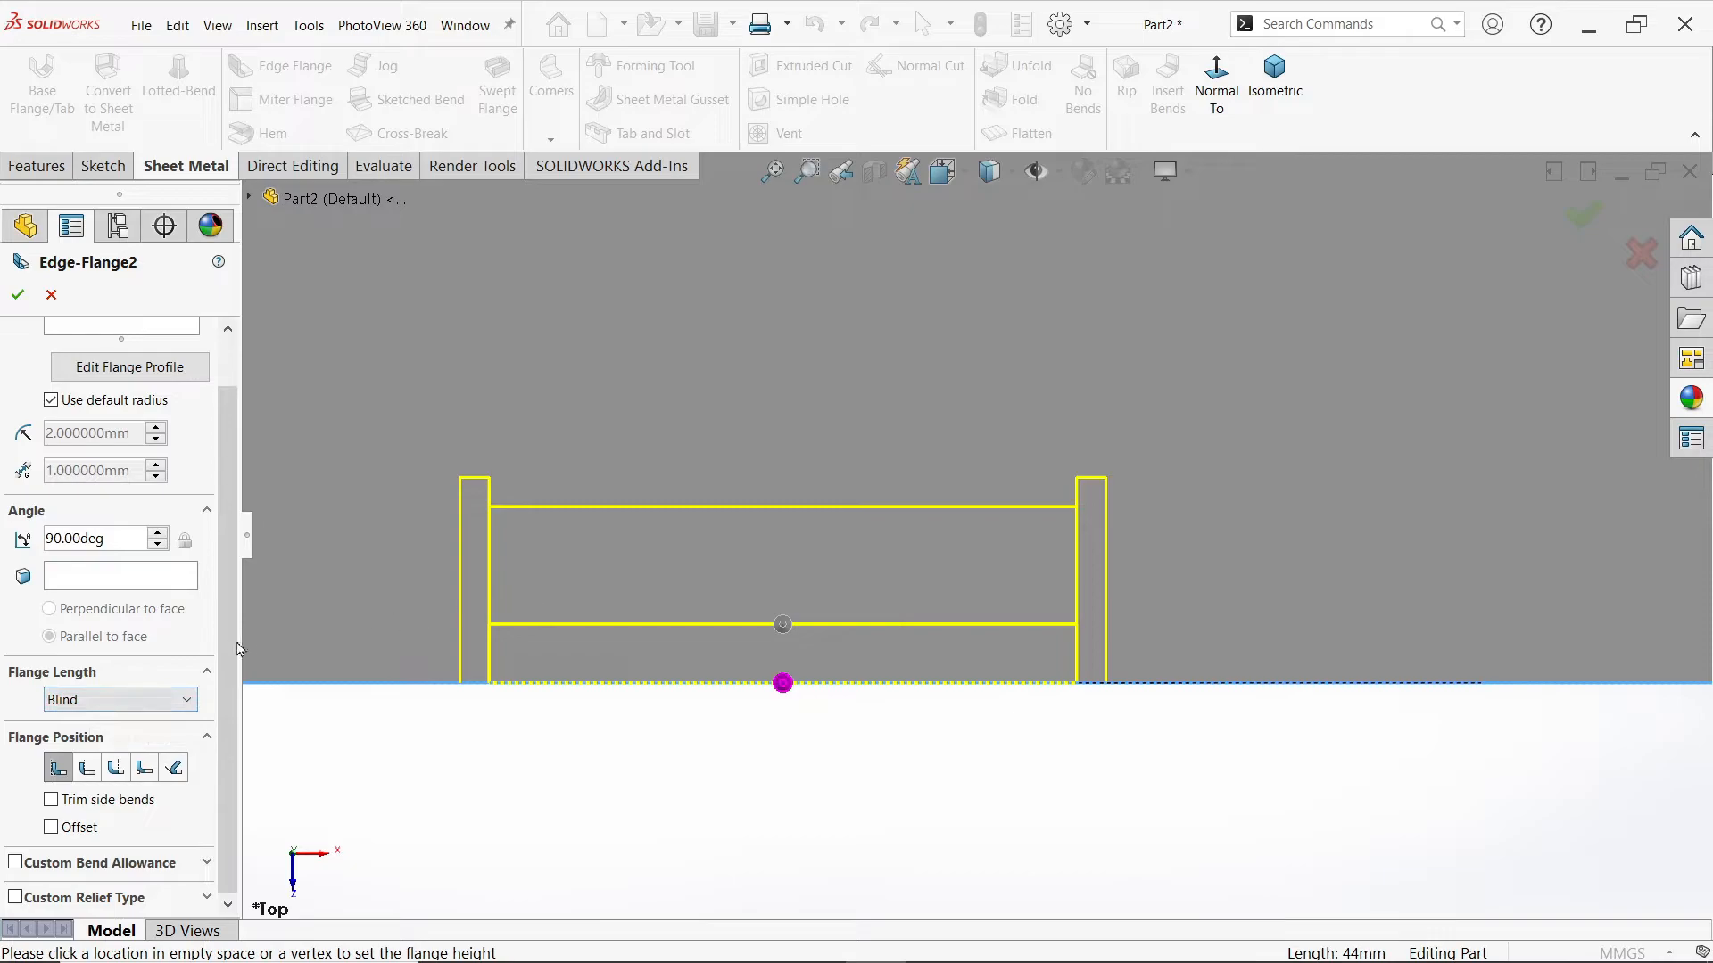
click(15, 897)
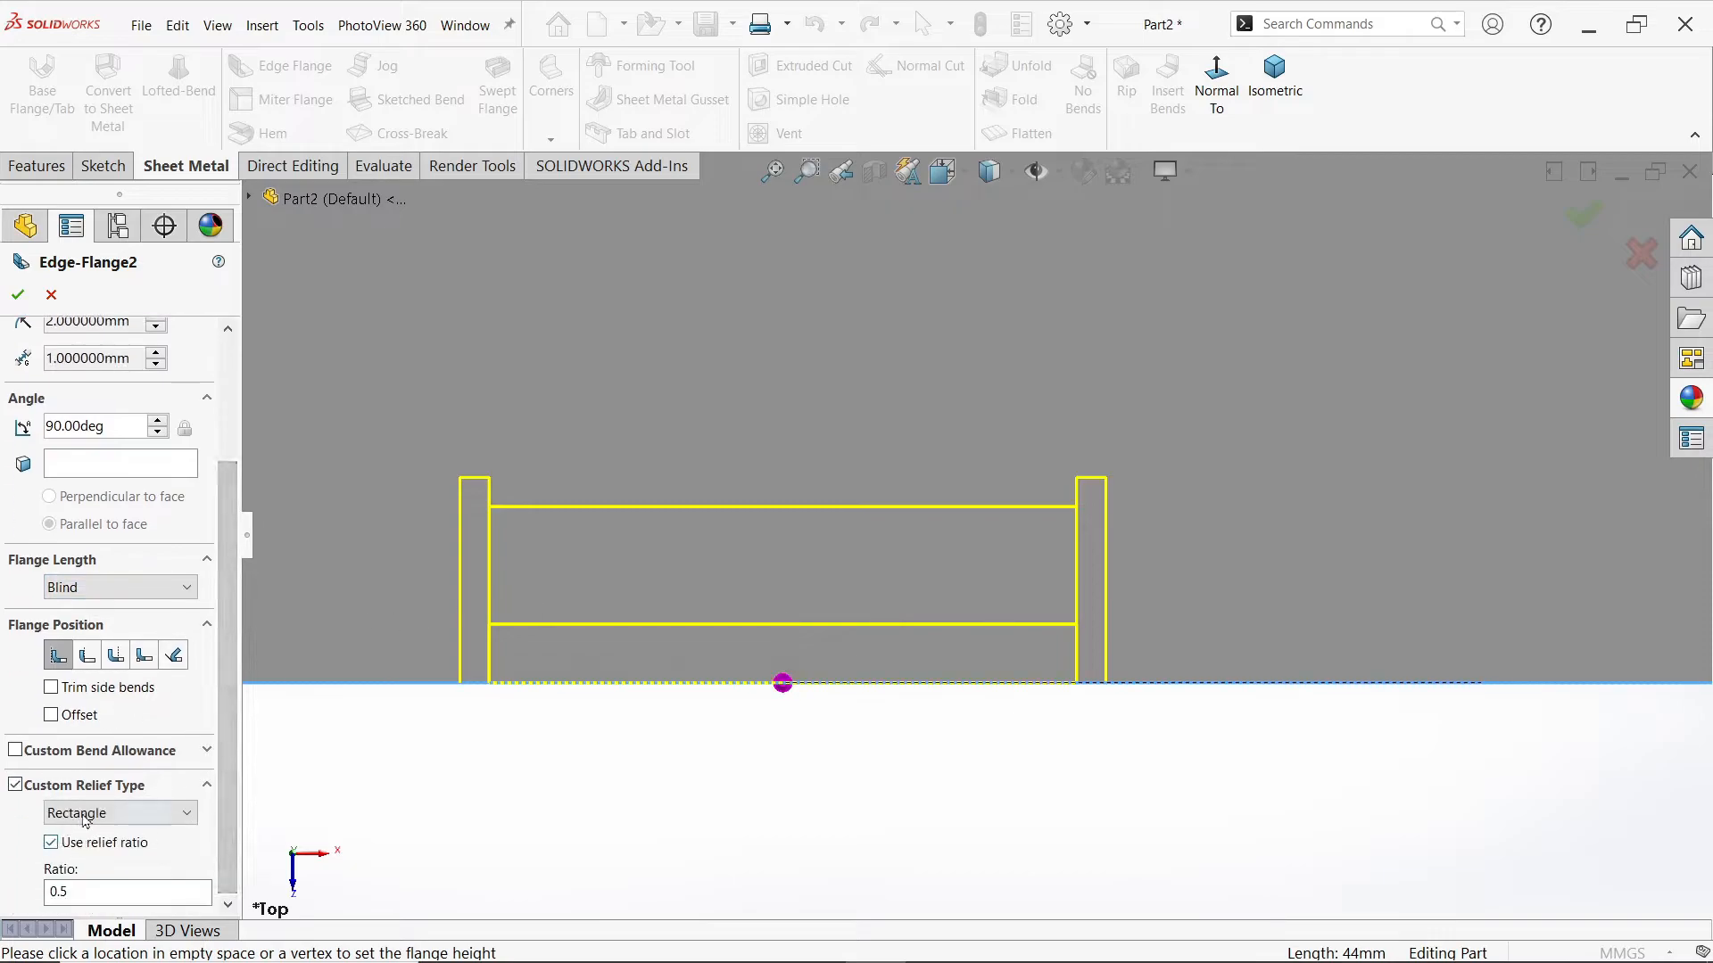
click(51, 844)
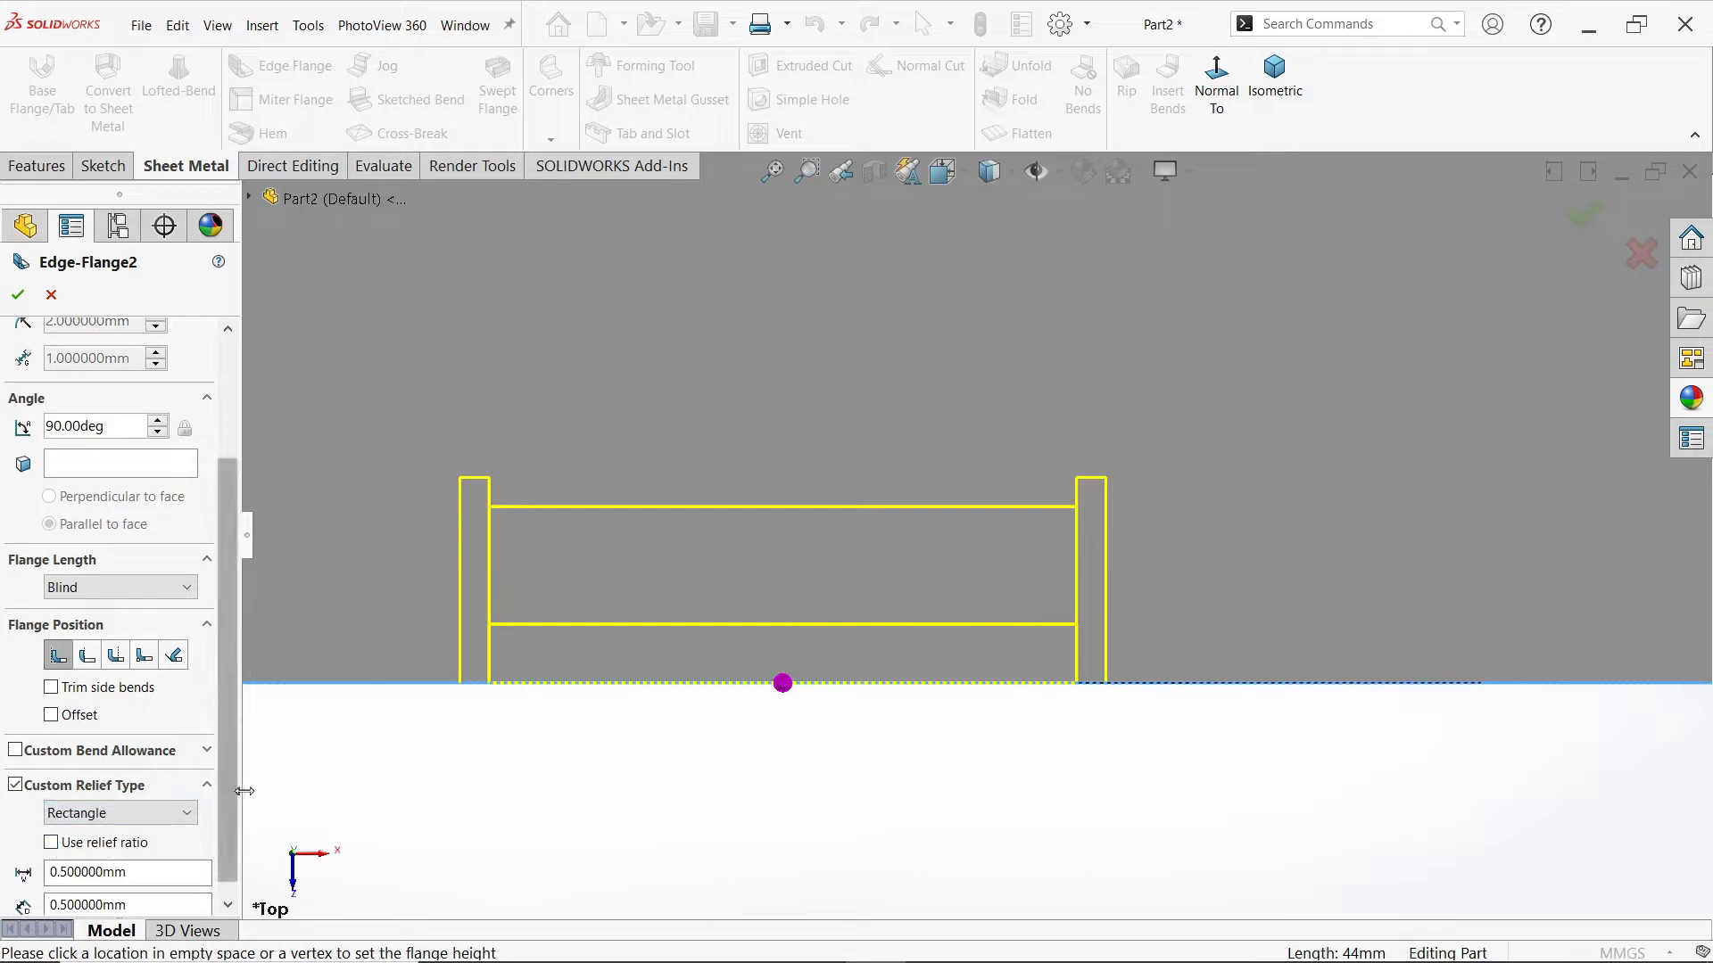
scroll(230, 790, down, 1)
drag(128, 854, 73, 854)
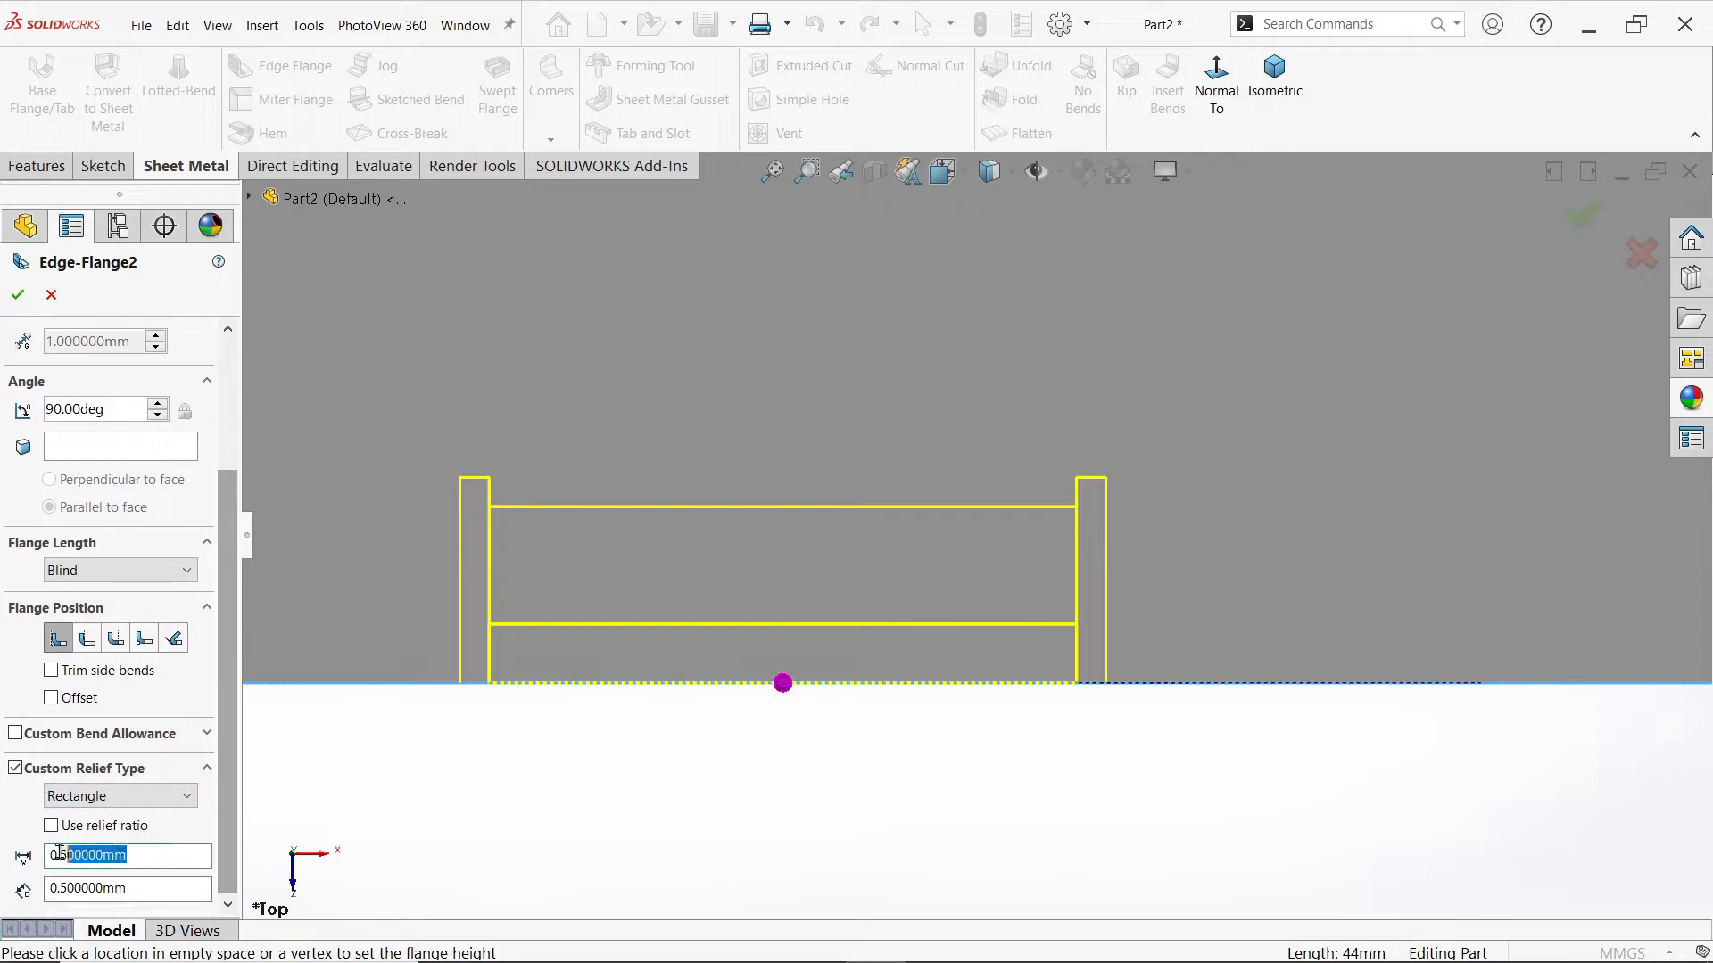
text(1.)
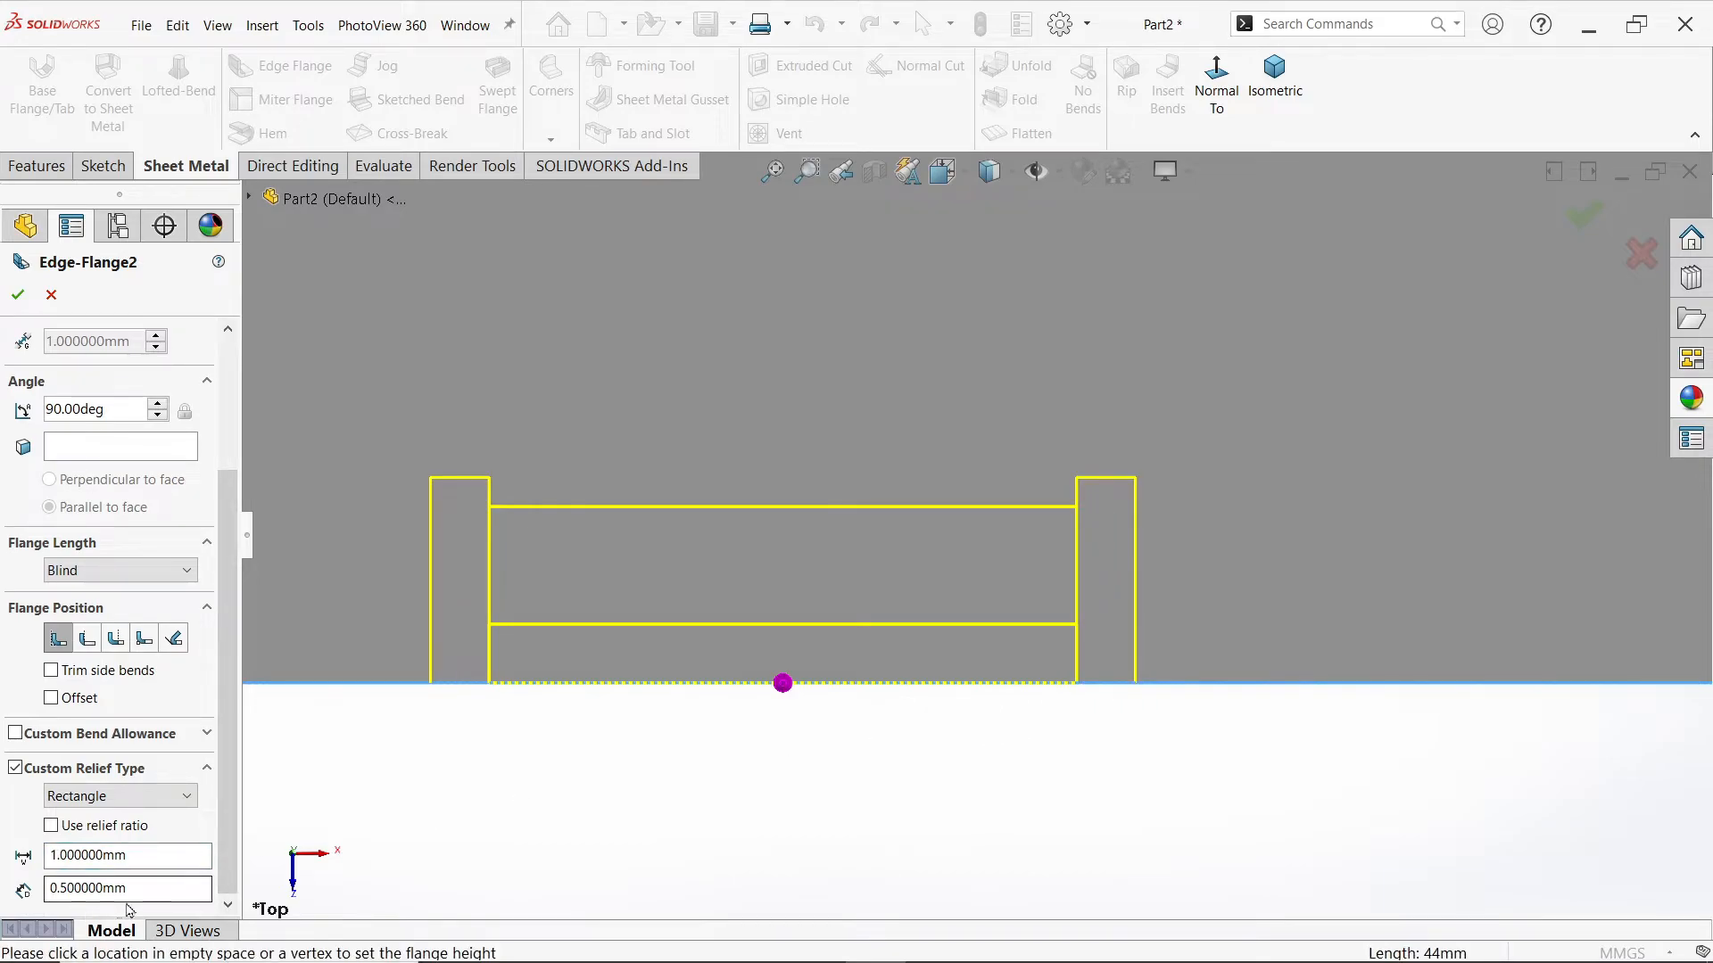
Step: Set the relief depth to 1 mm and accept the edge flange
drag(125, 889, 33, 883)
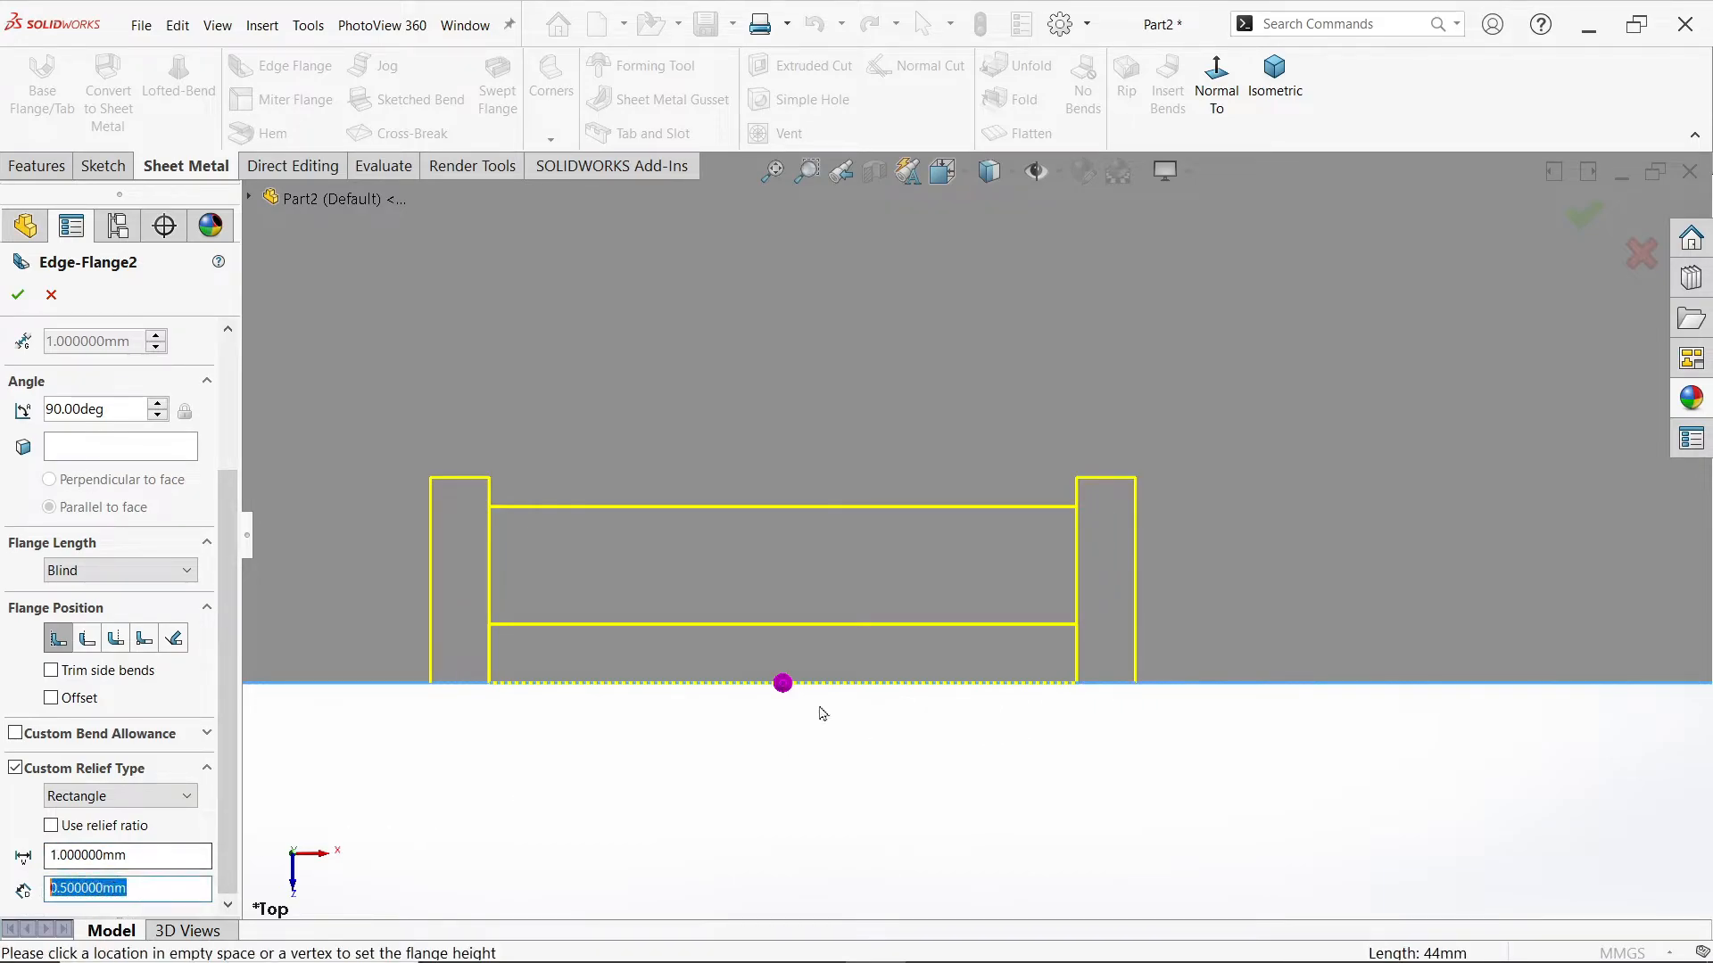
text(1)
key(Return)
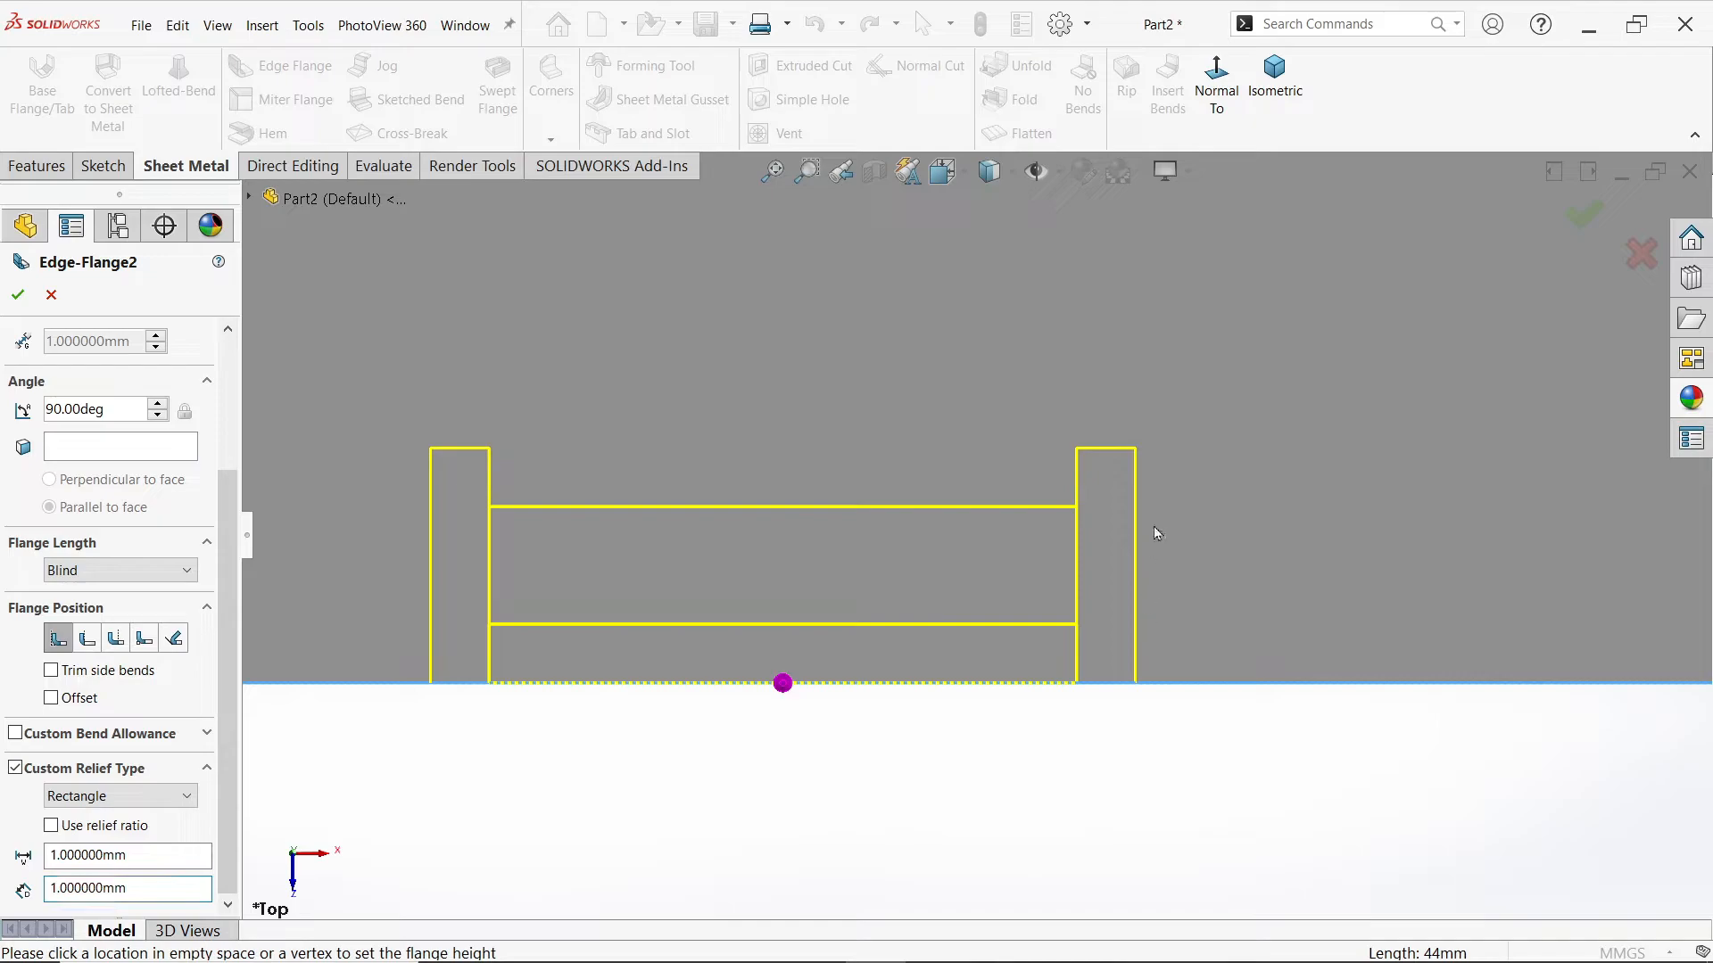
scroll(745, 542, up, 3)
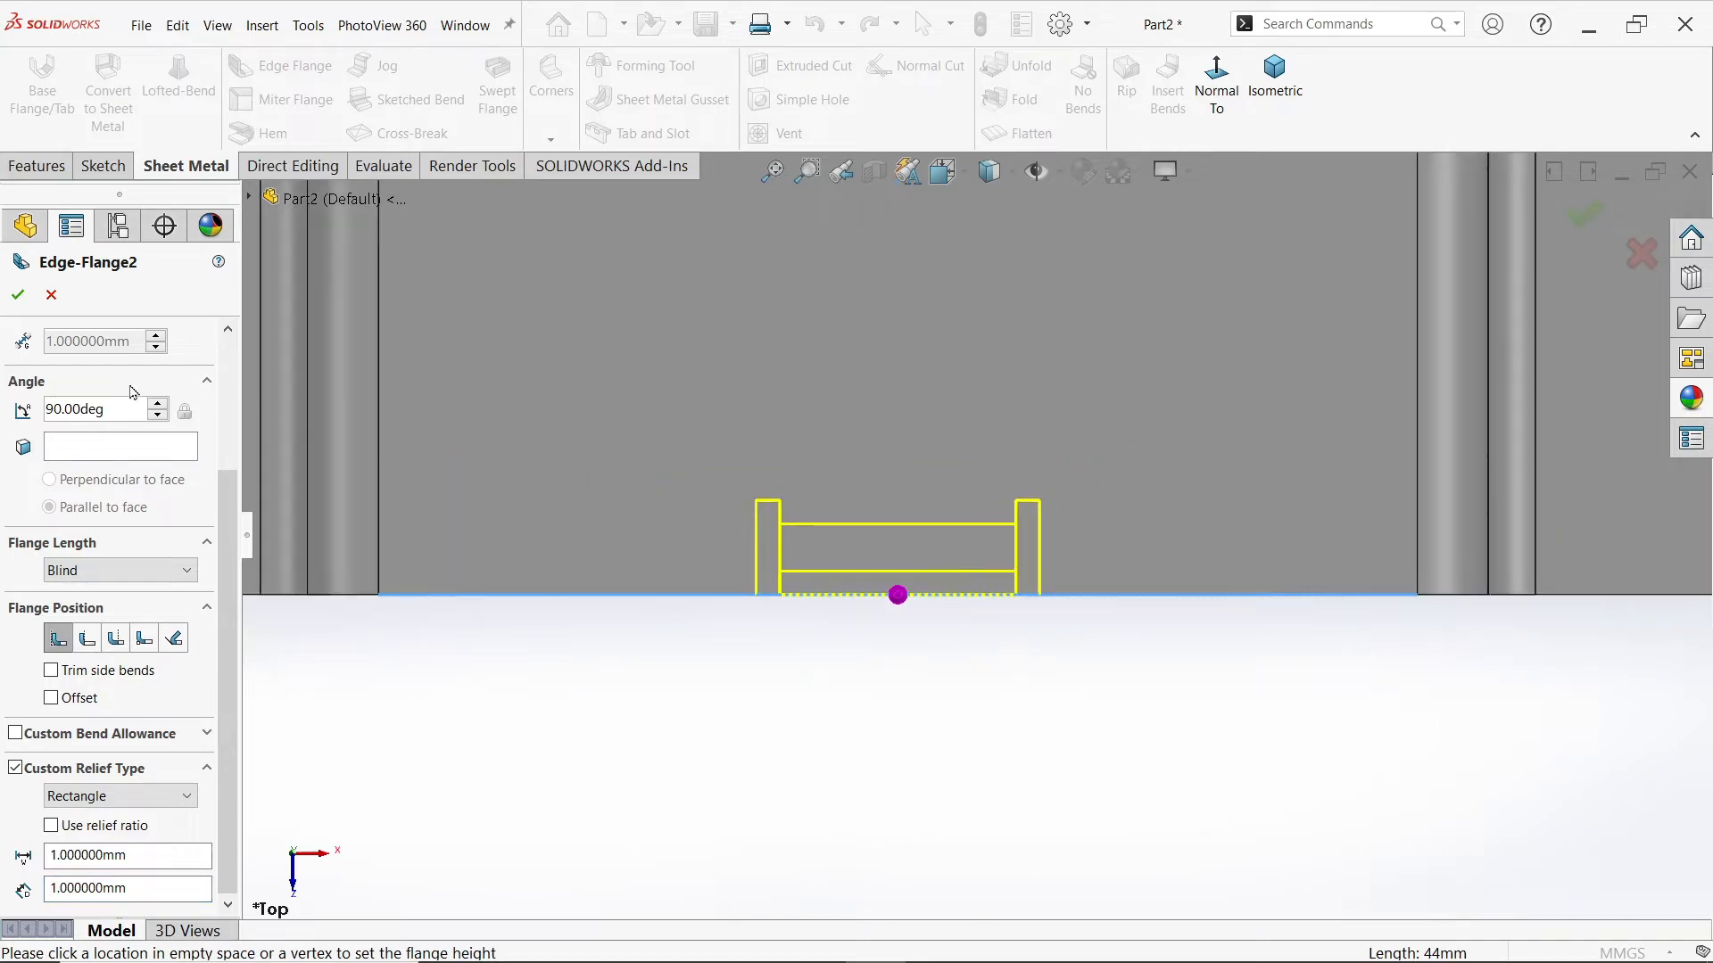
click(20, 298)
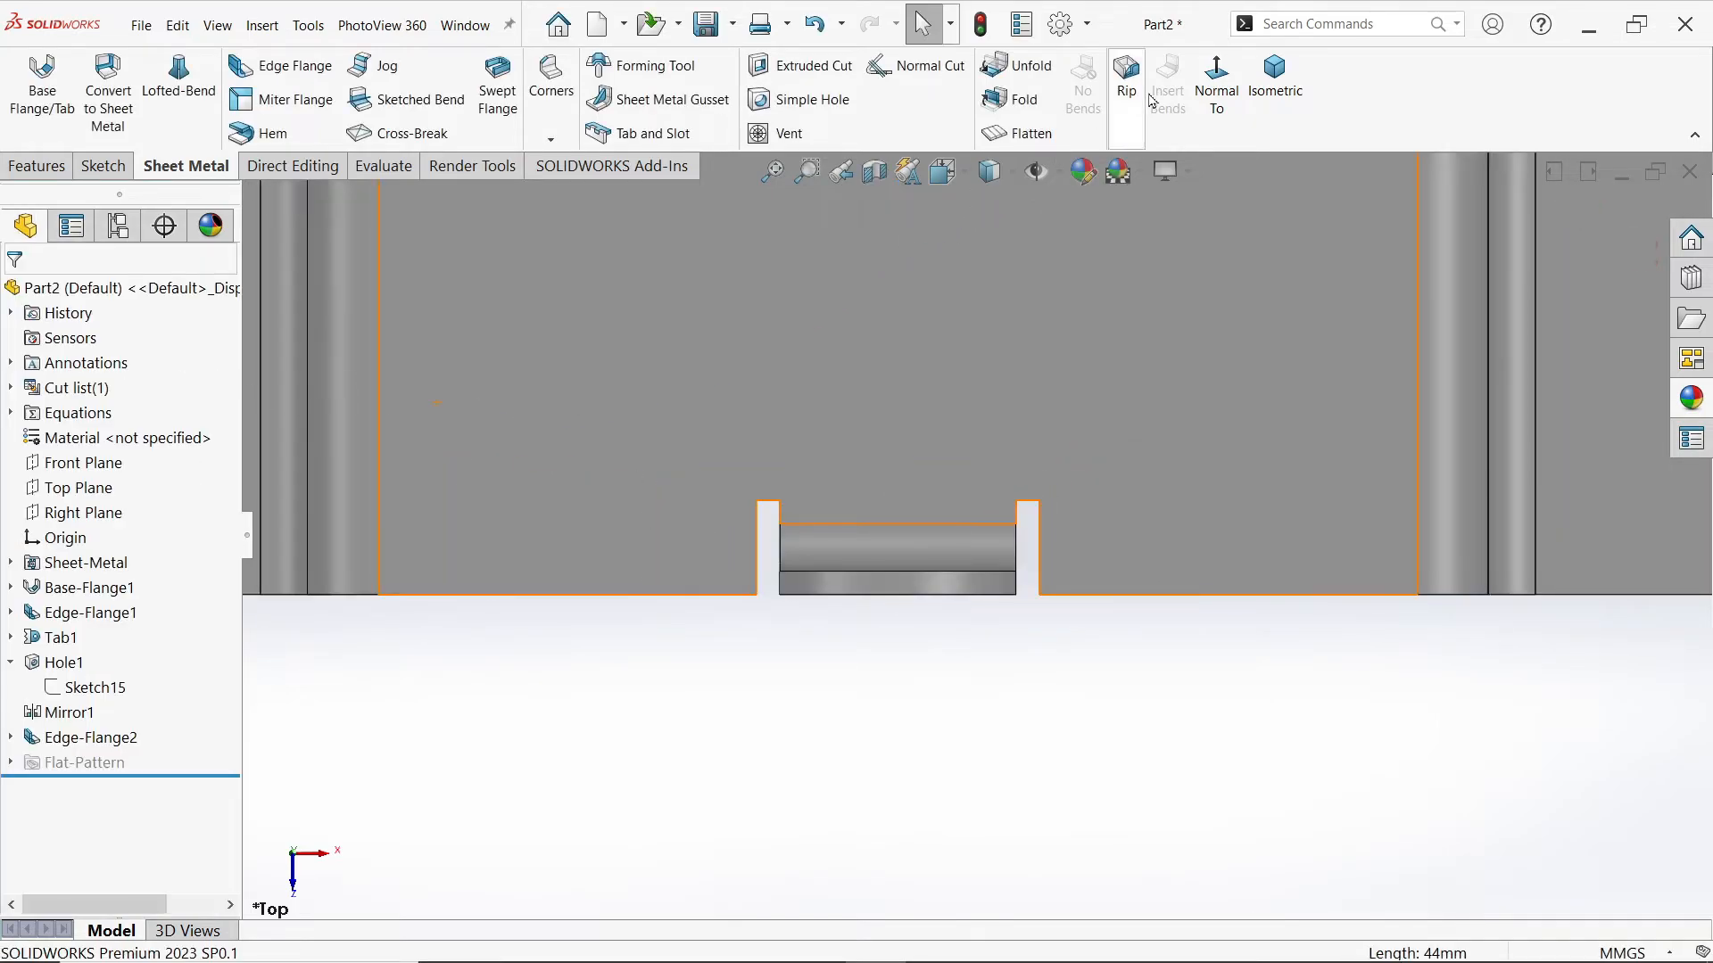
Step: Examine the relief cut beside the upright tab in isometric view, checking the lengths of its edges
click(1275, 76)
scroll(987, 505, down, 5)
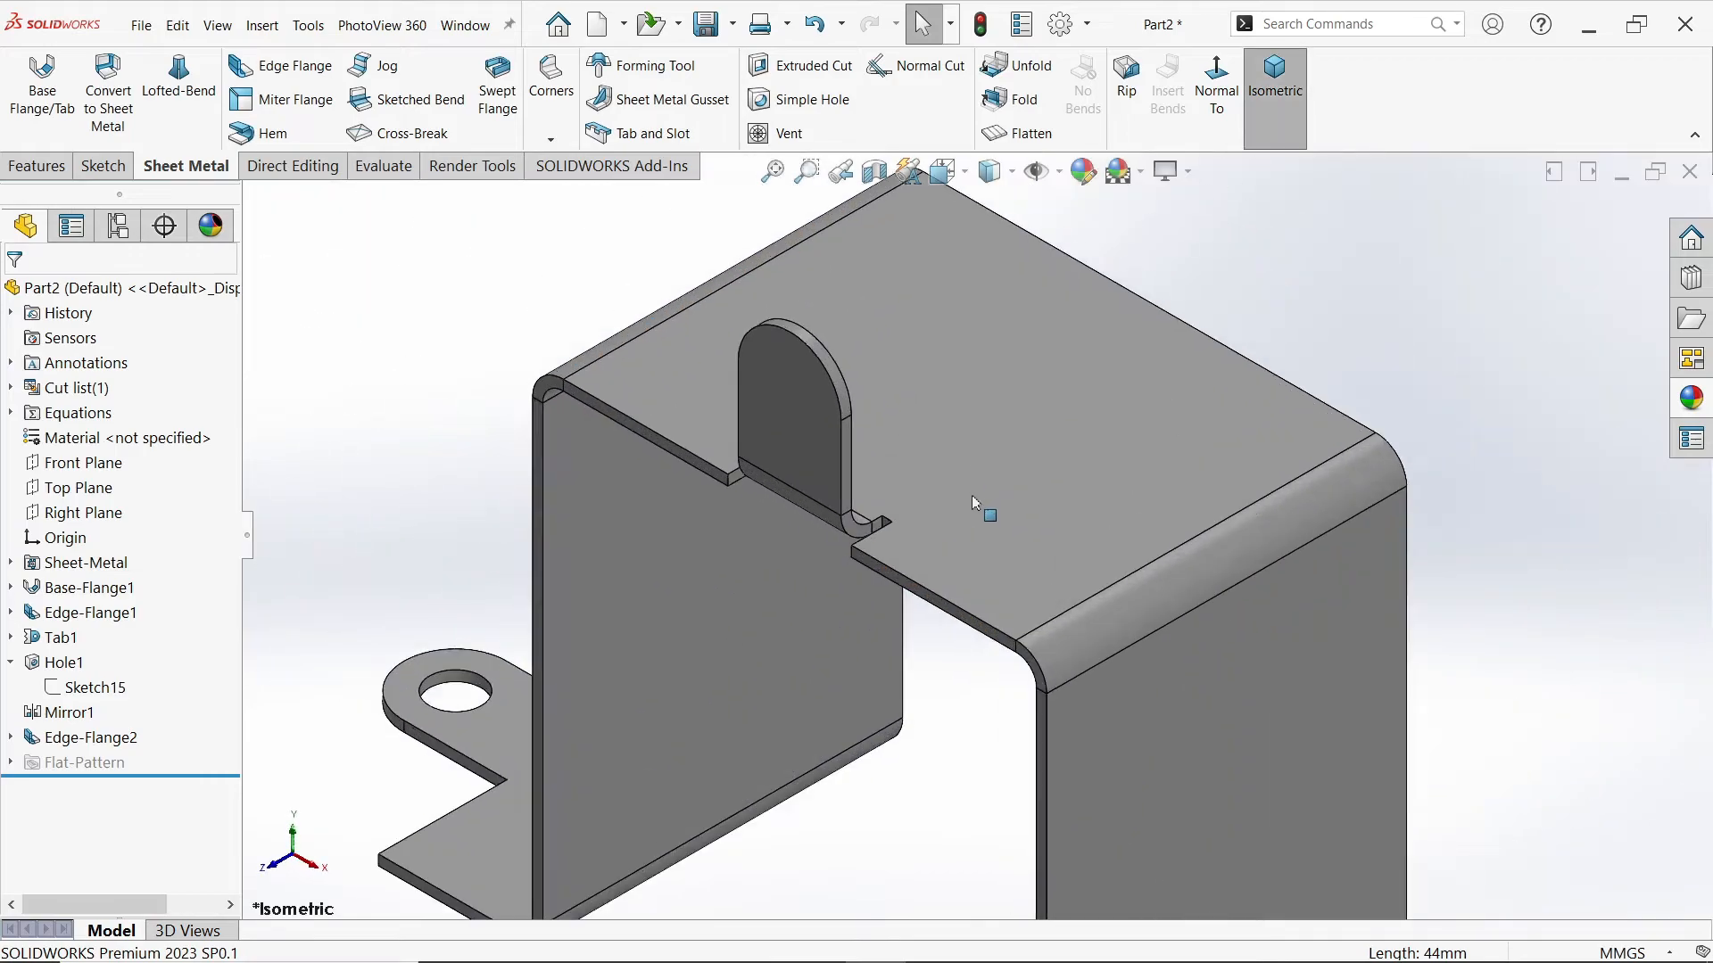
scroll(857, 542, down, 2)
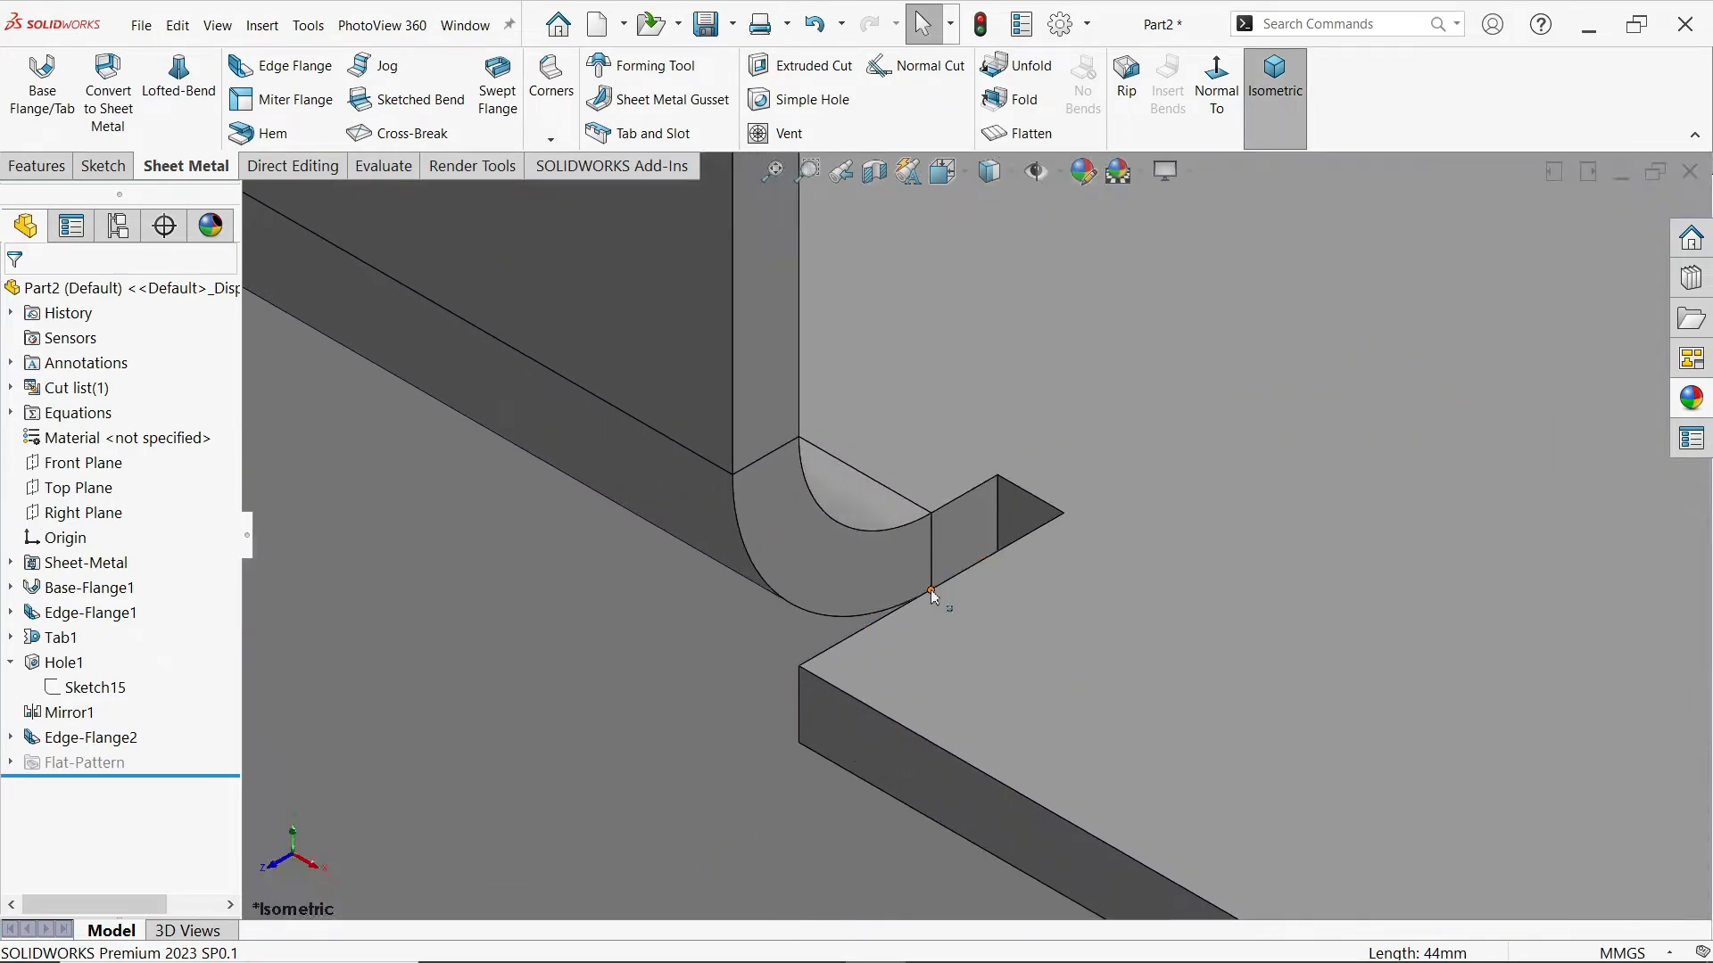
click(919, 607)
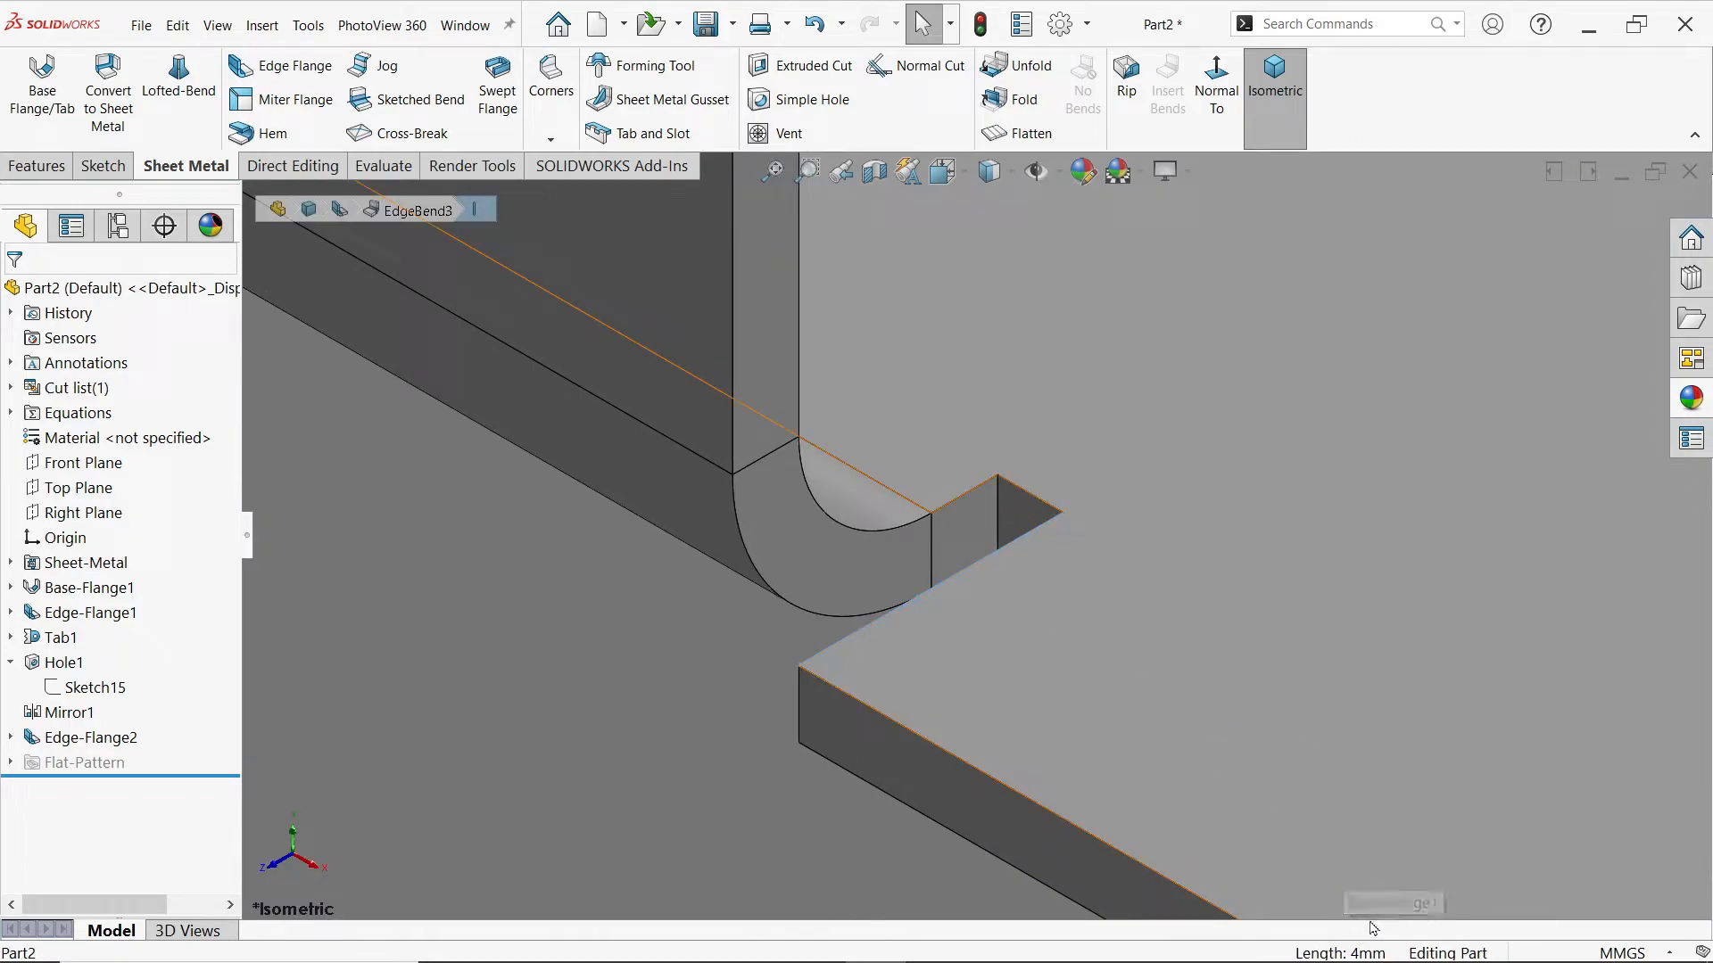
click(1035, 506)
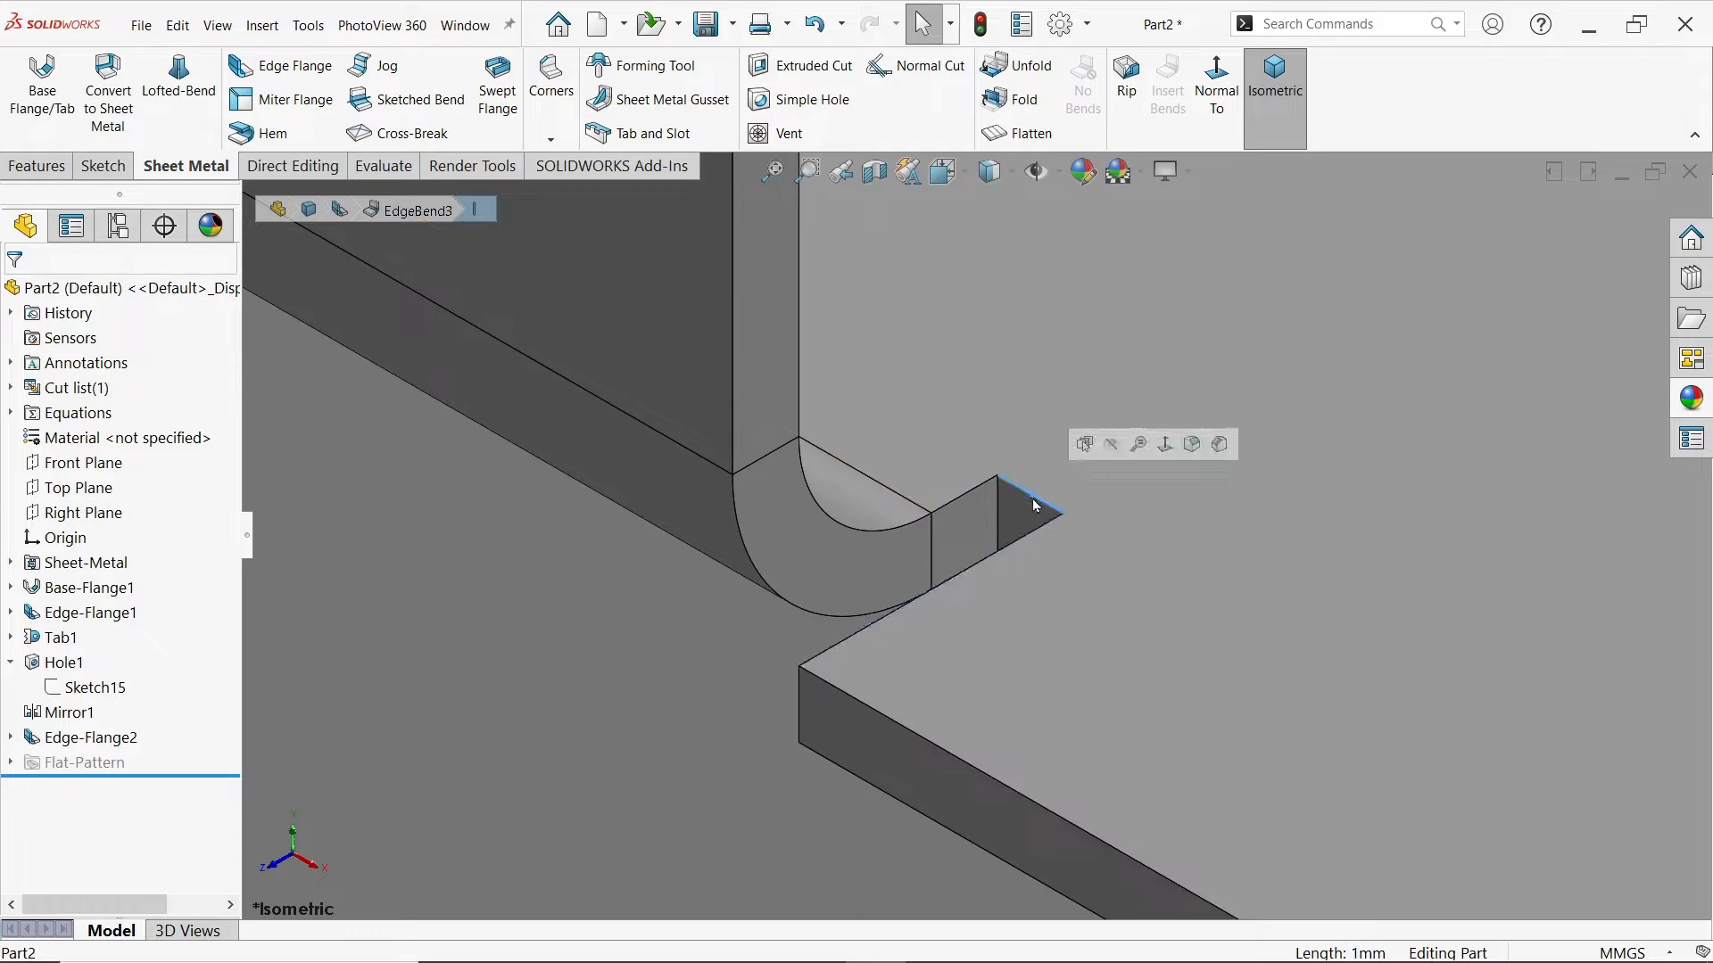
click(981, 496)
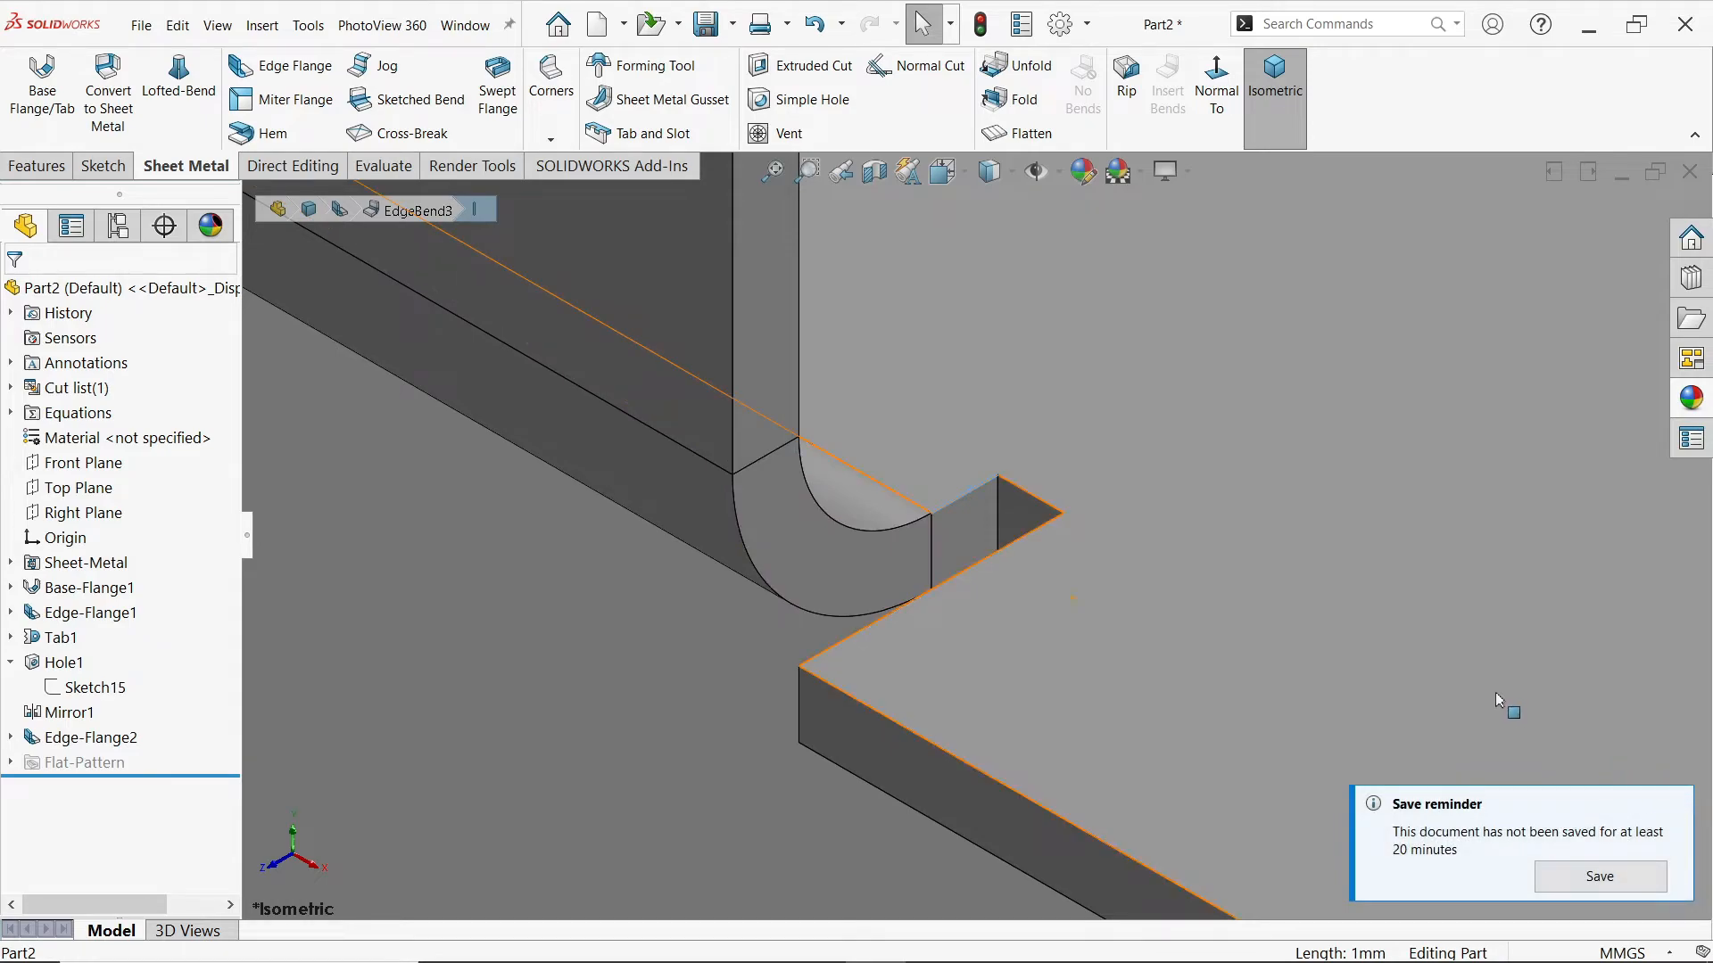
click(1675, 803)
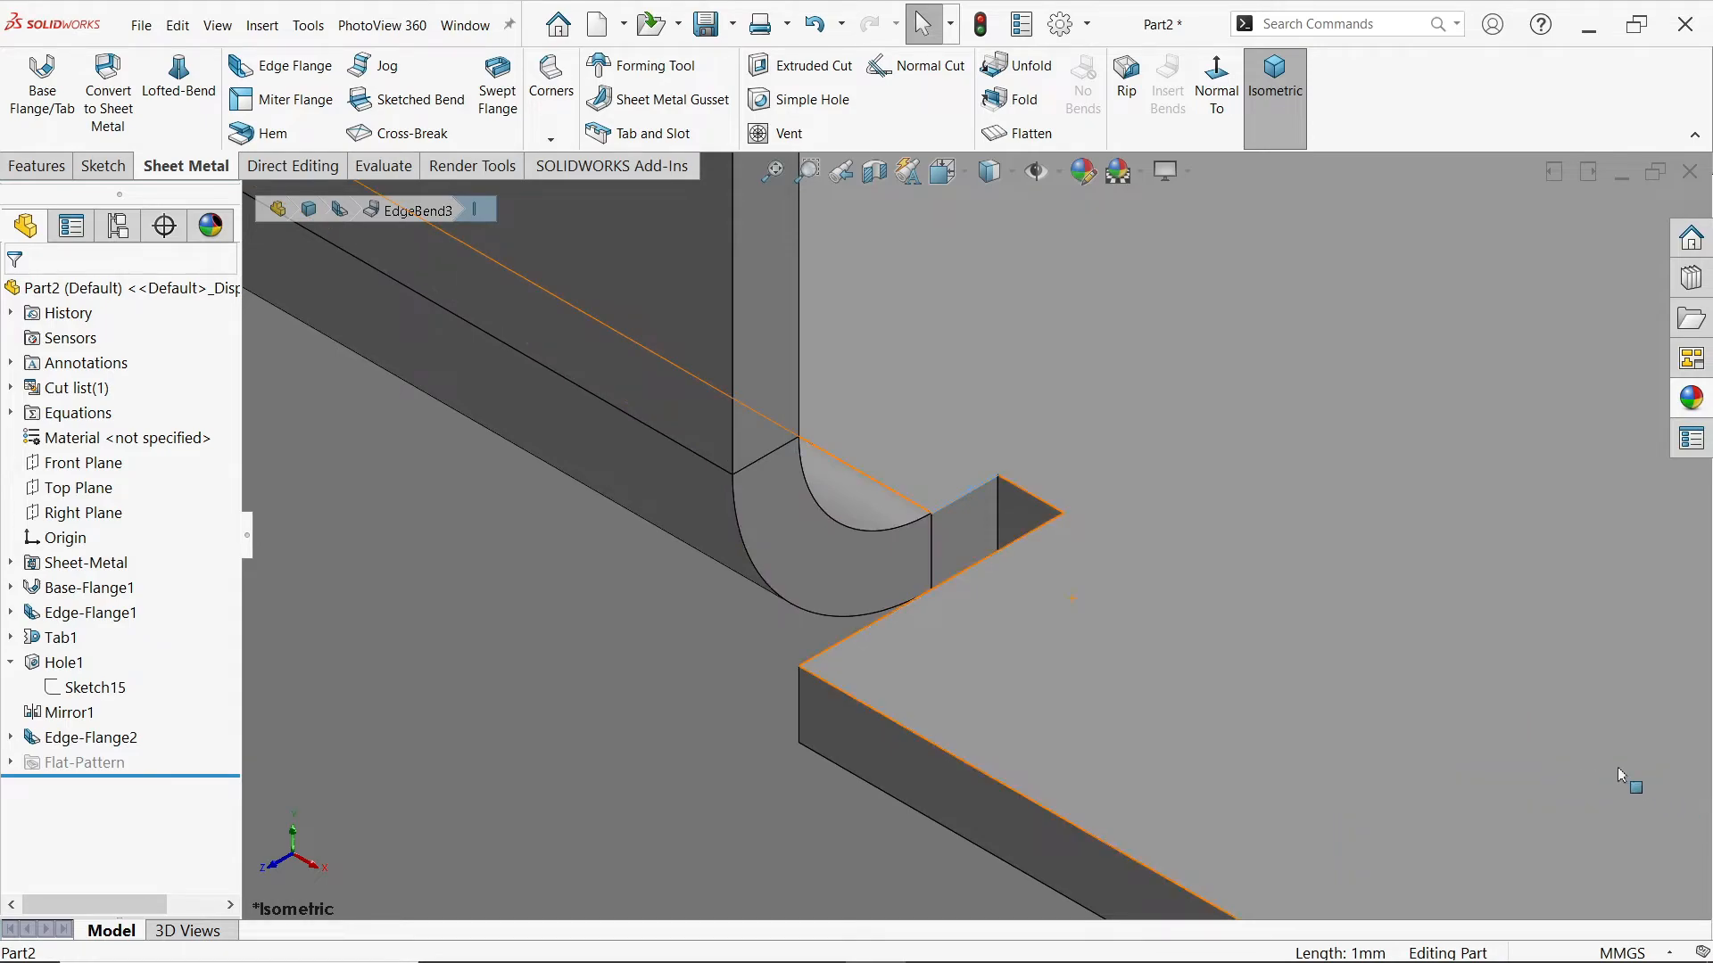
Step: Place a 5 mm diameter blind simple hole, linked to the sheet thickness, on the upright tab's flat face near its rounded end
scroll(1369, 593, up, 5)
scroll(958, 319, down, 1)
click(804, 105)
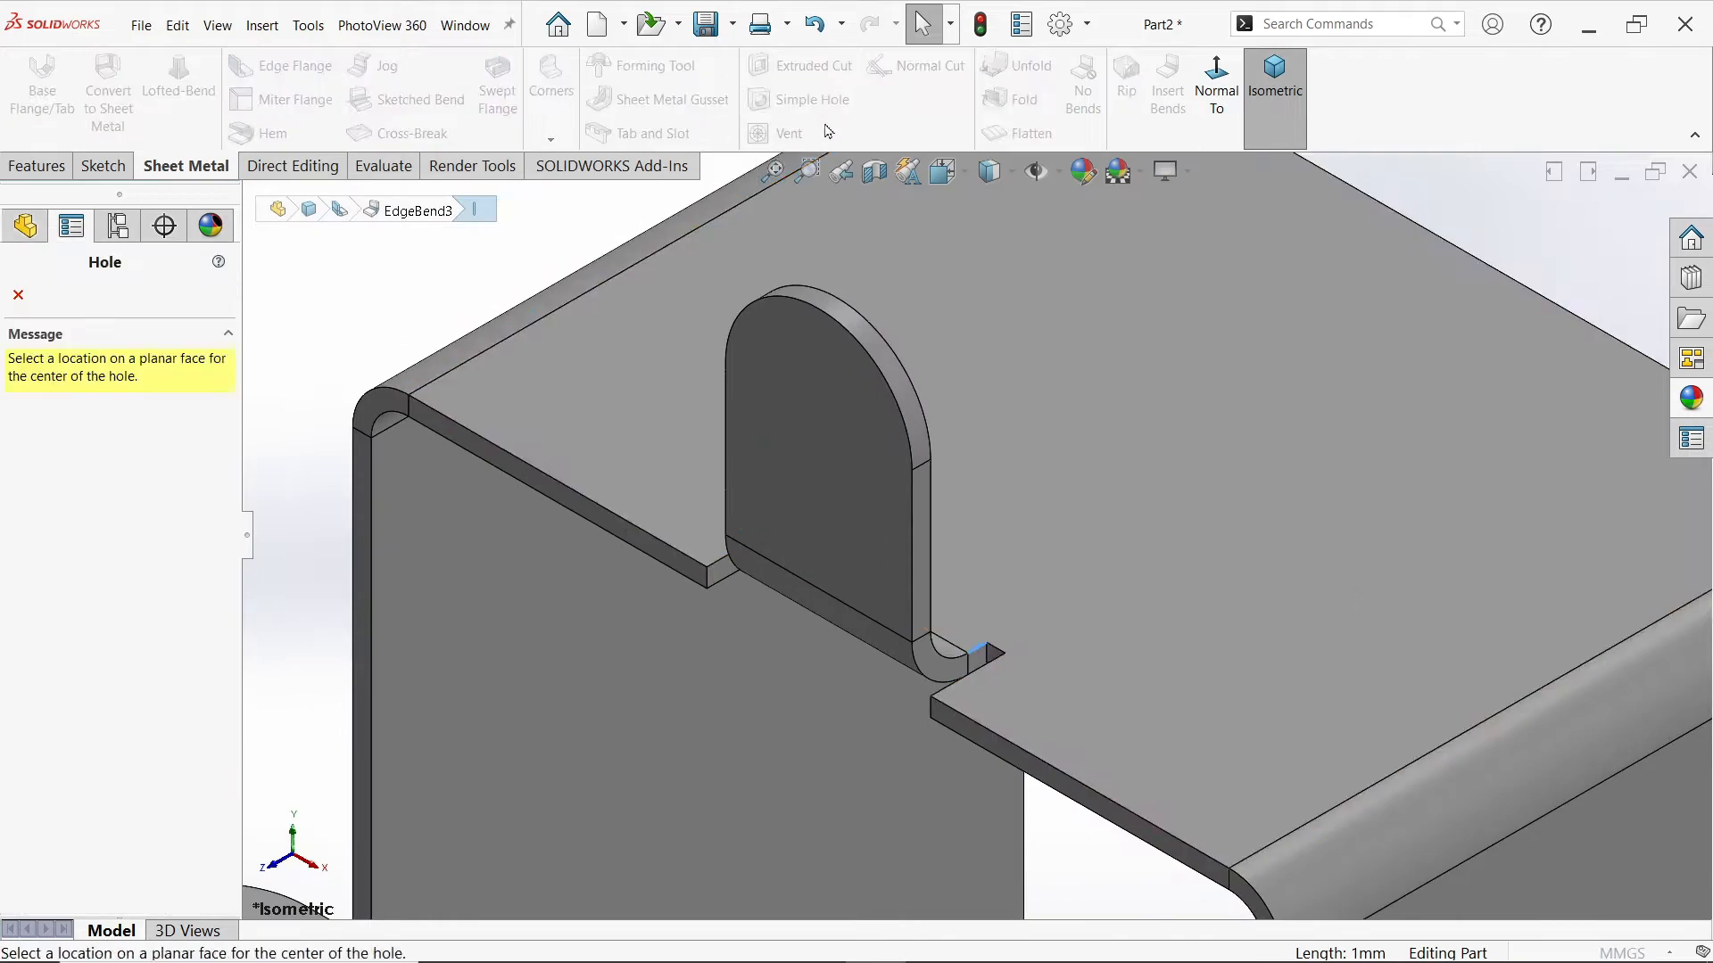
click(817, 387)
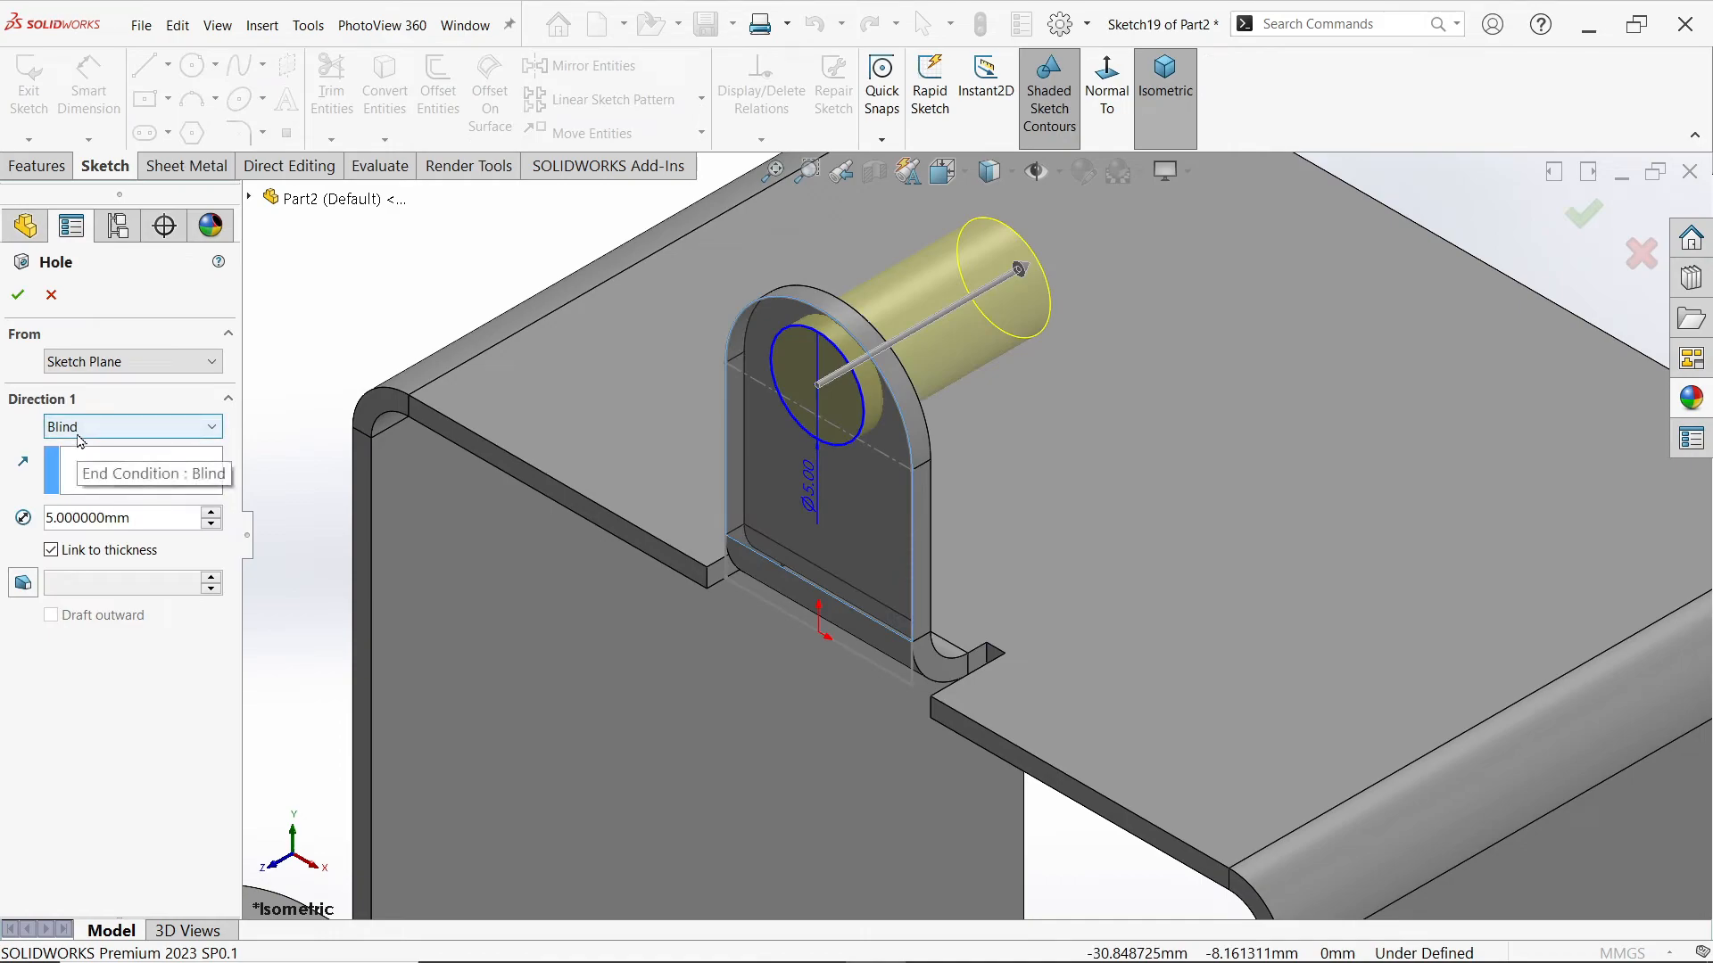
click(17, 294)
Step: Edit the new hole's sketch to make its circle concentric with the tab's rounded edge, and exit the sketch
click(10, 763)
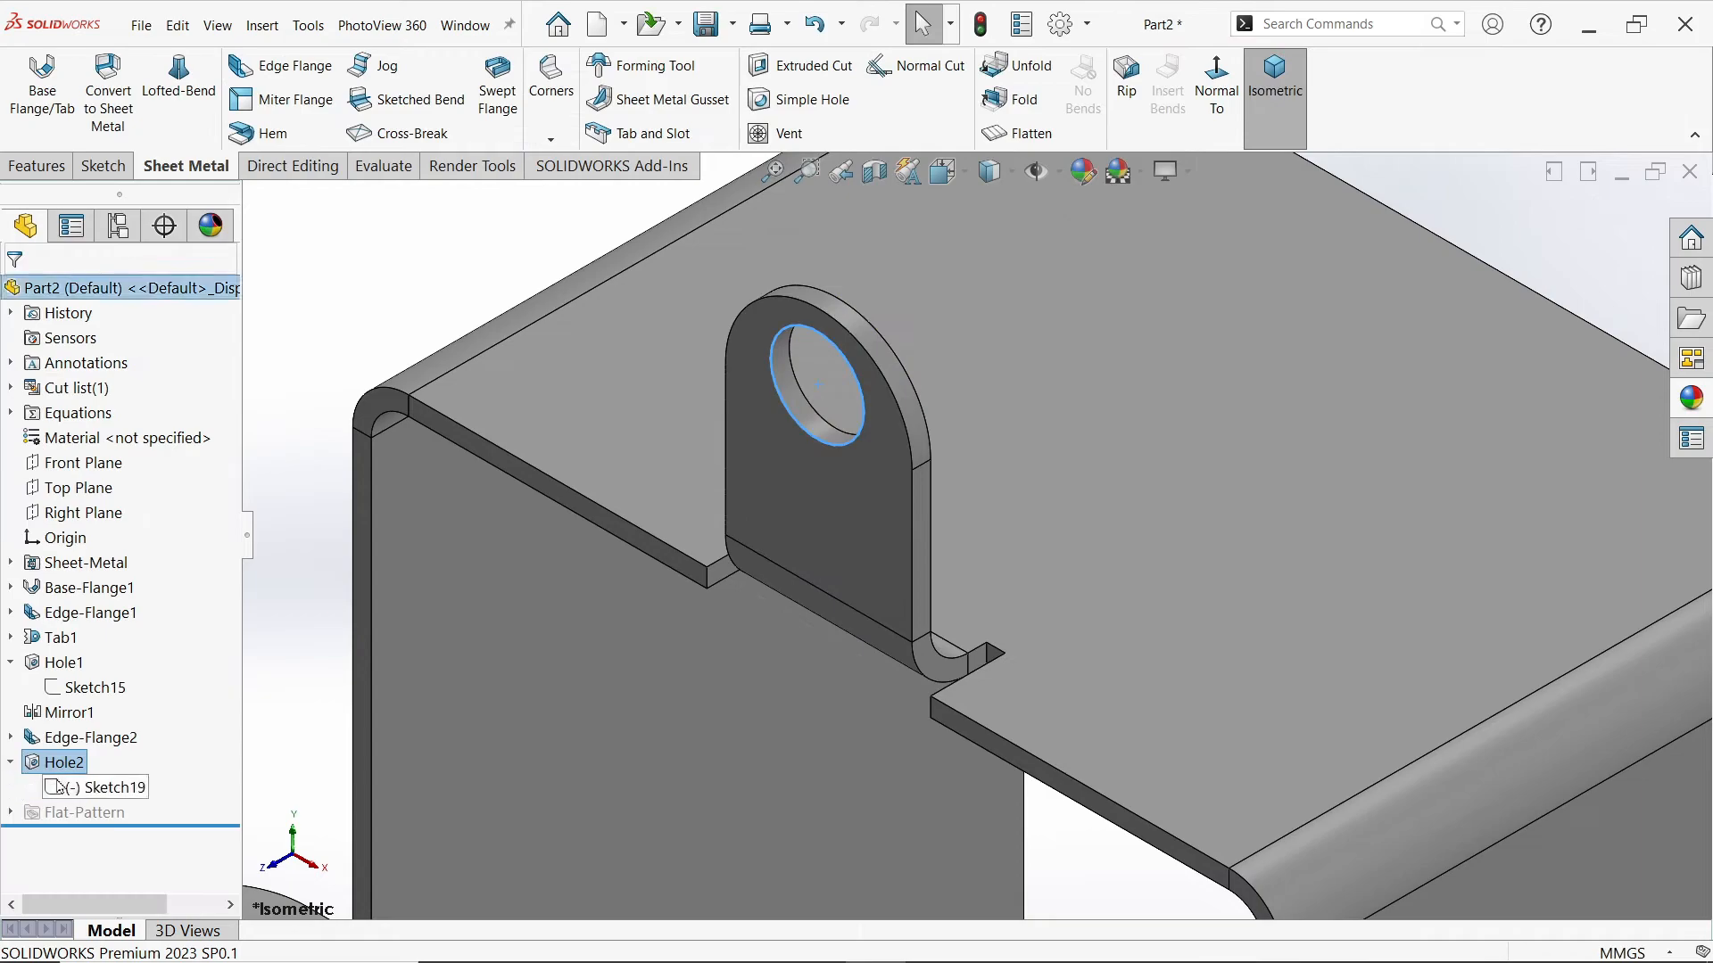
click(83, 789)
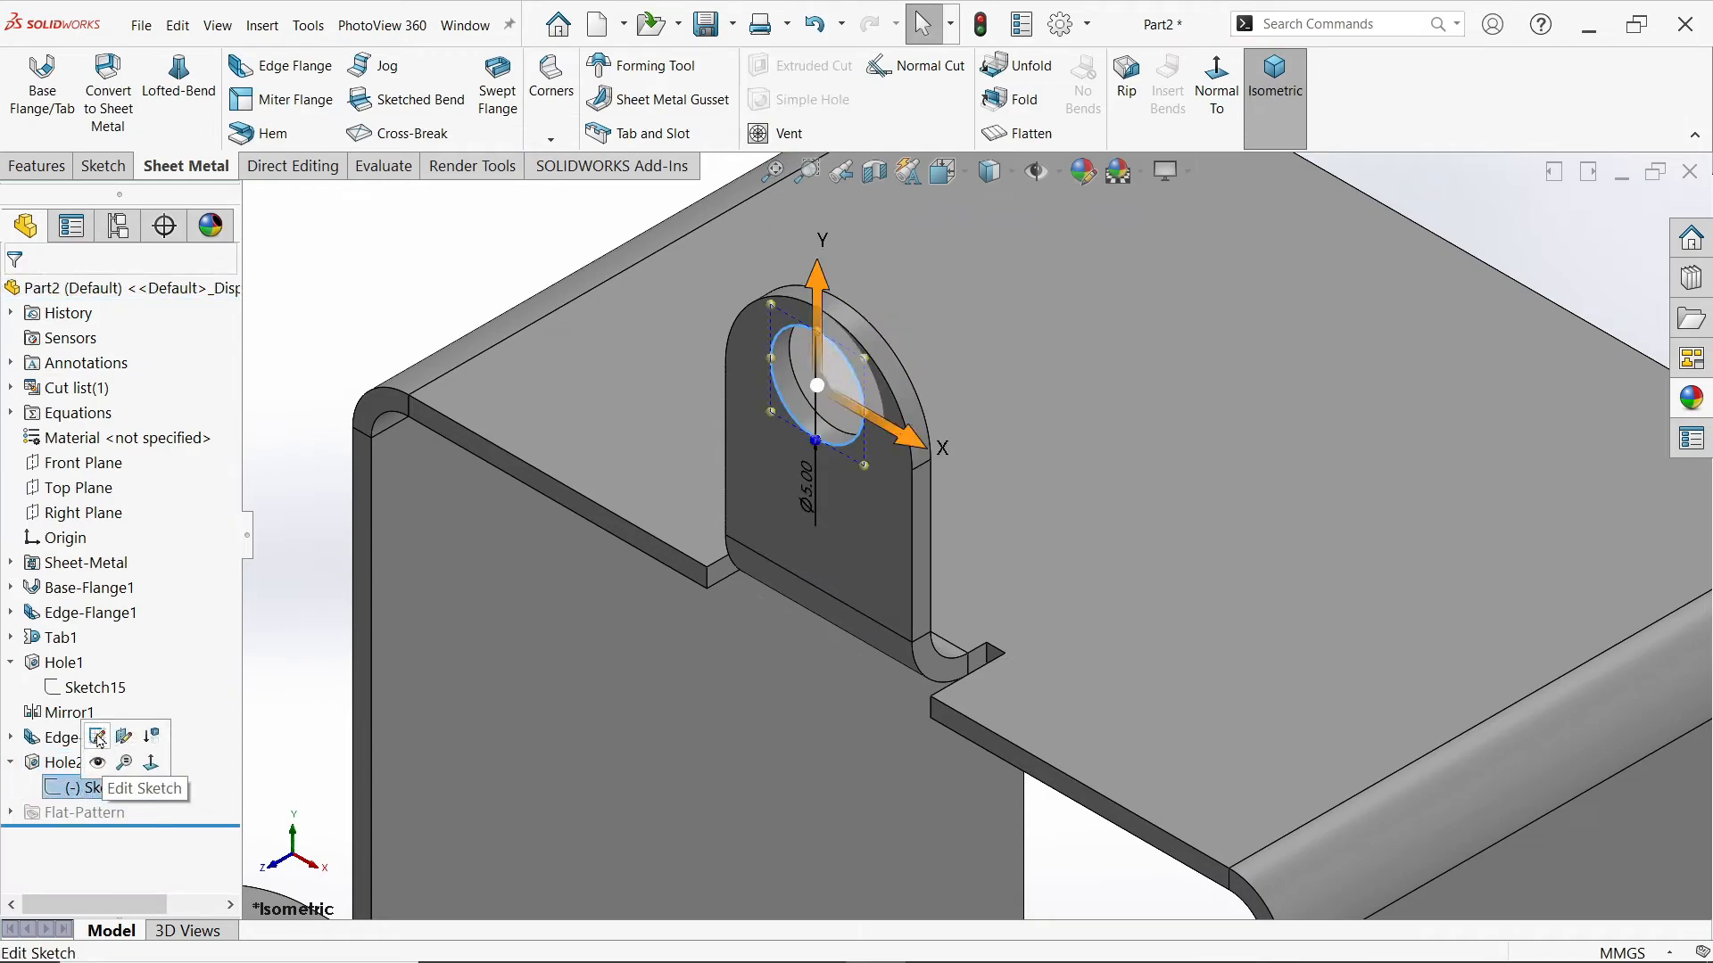
click(98, 736)
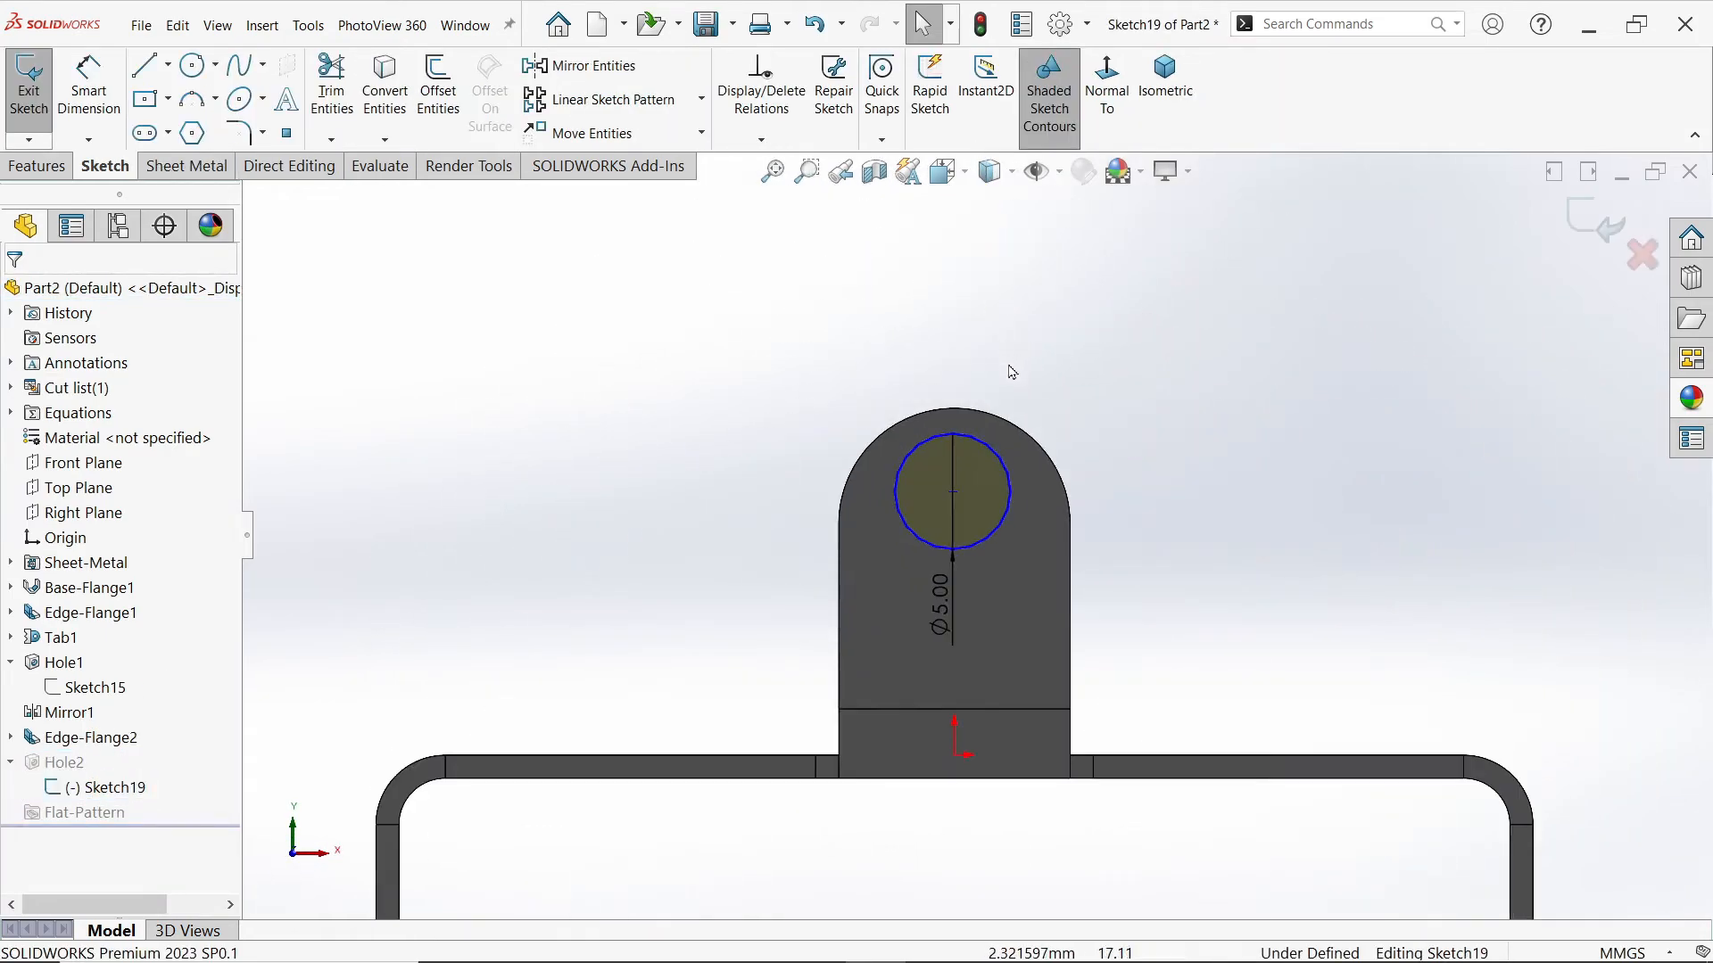
click(1012, 496)
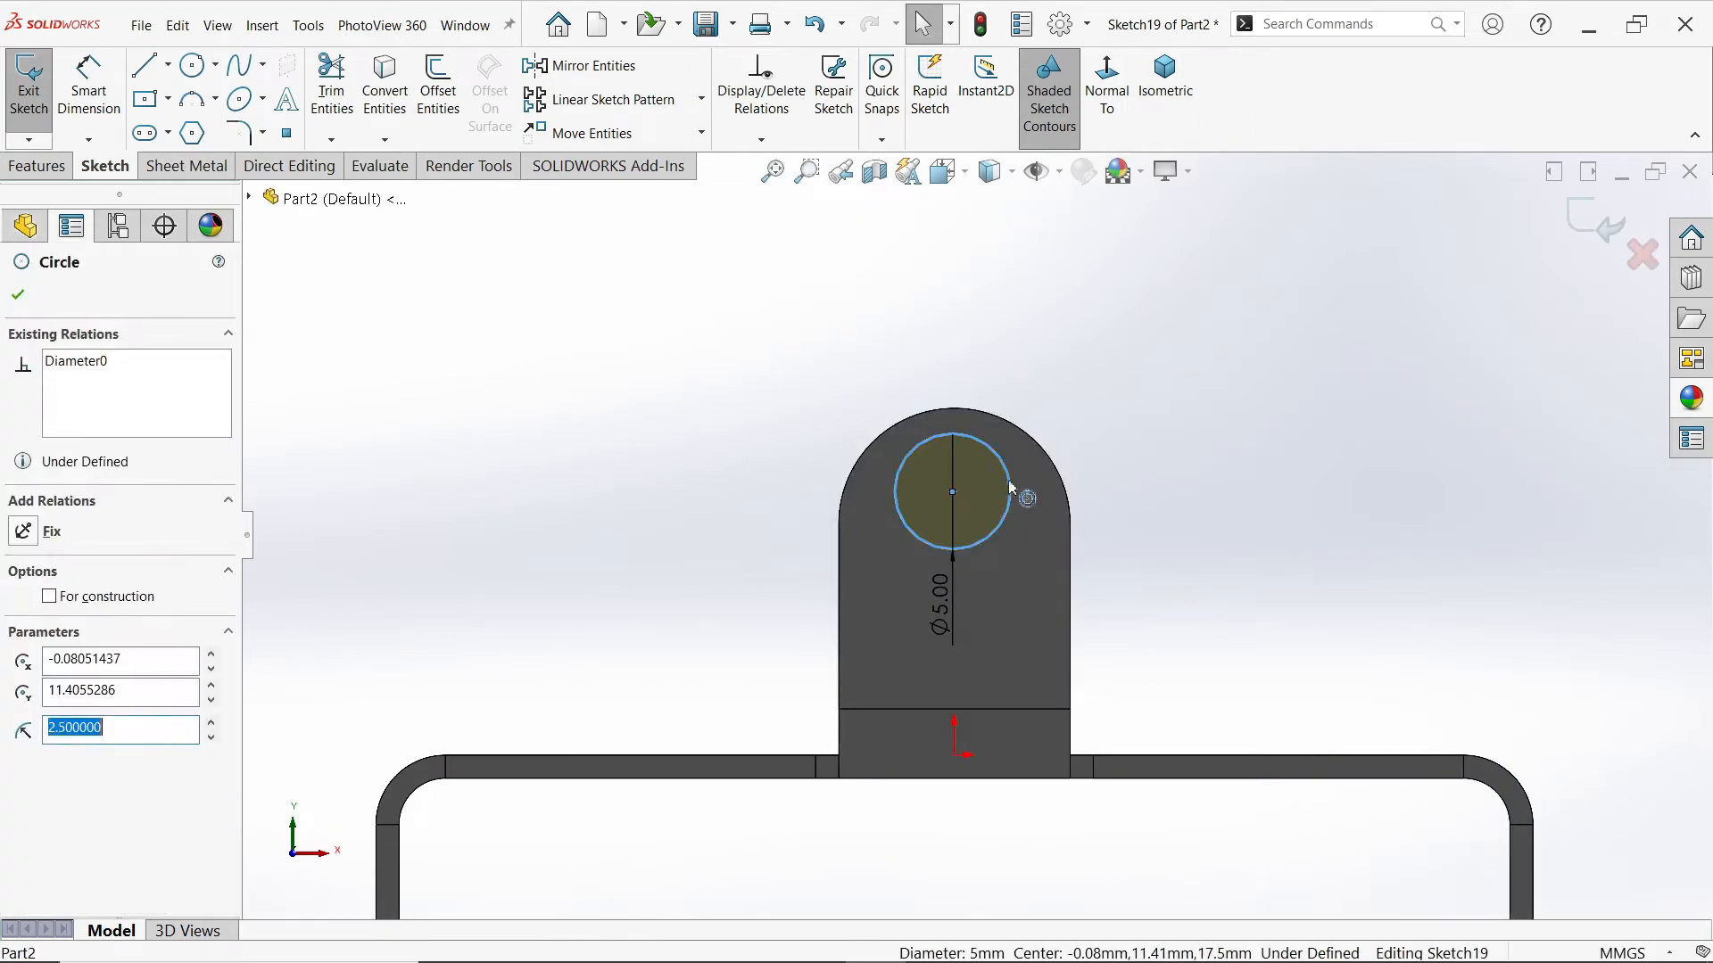
ctrl+click(1059, 475)
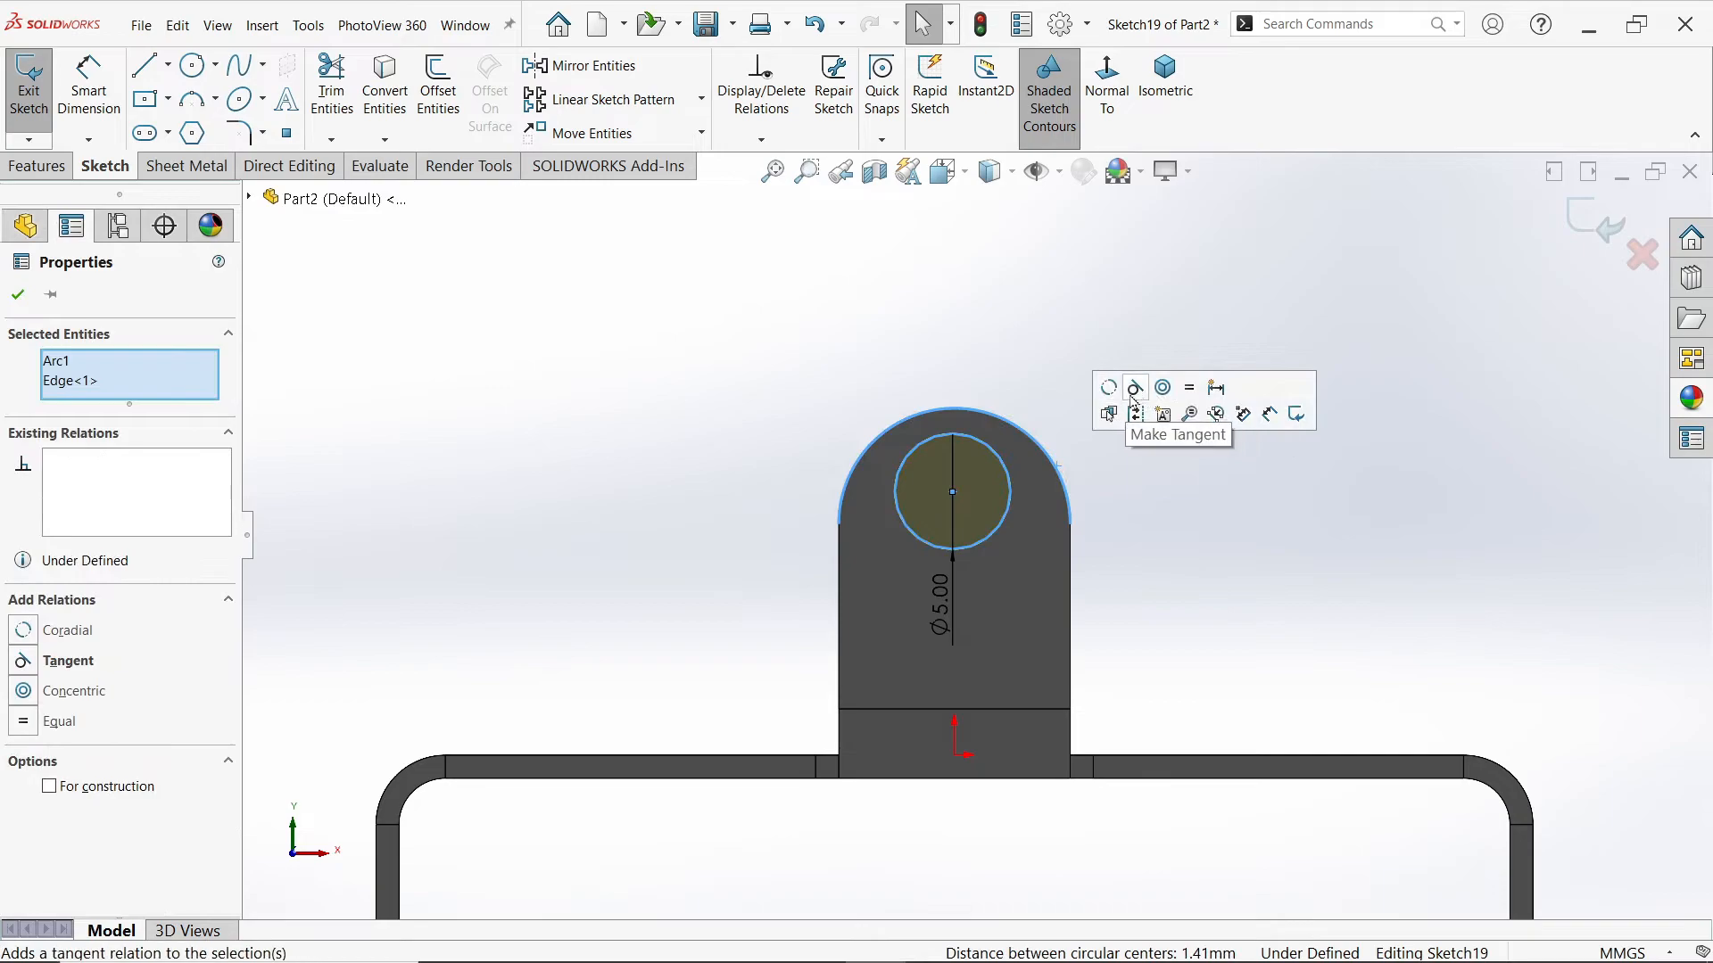
click(1171, 395)
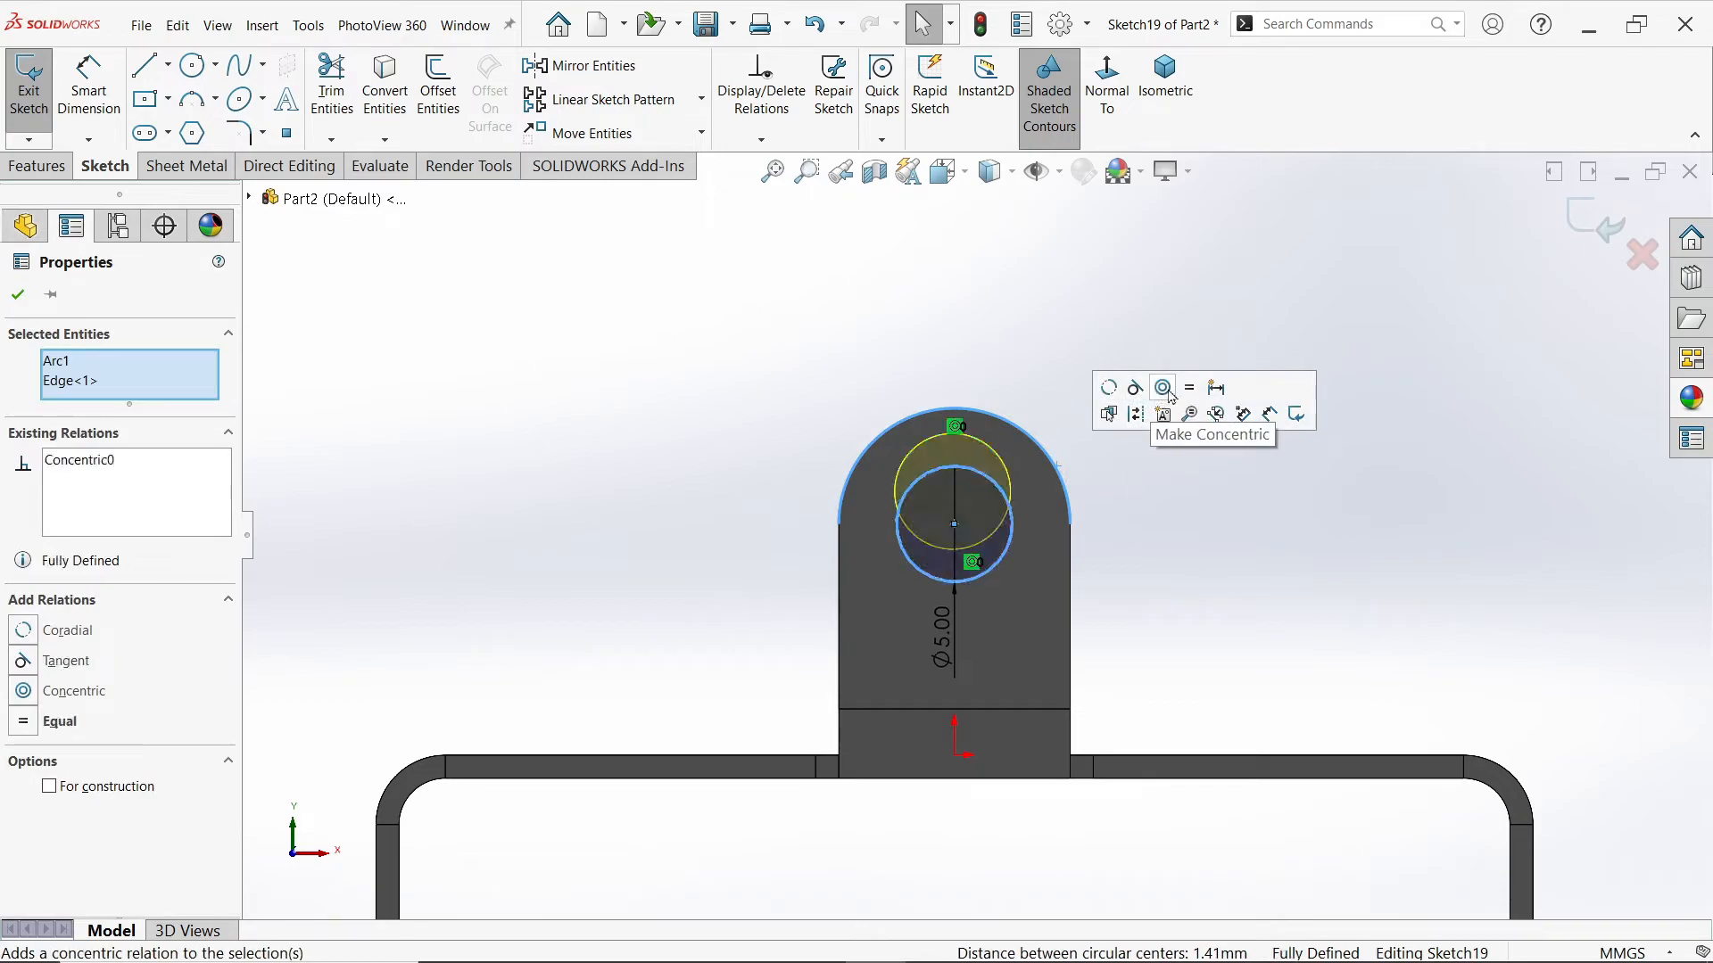
click(1146, 306)
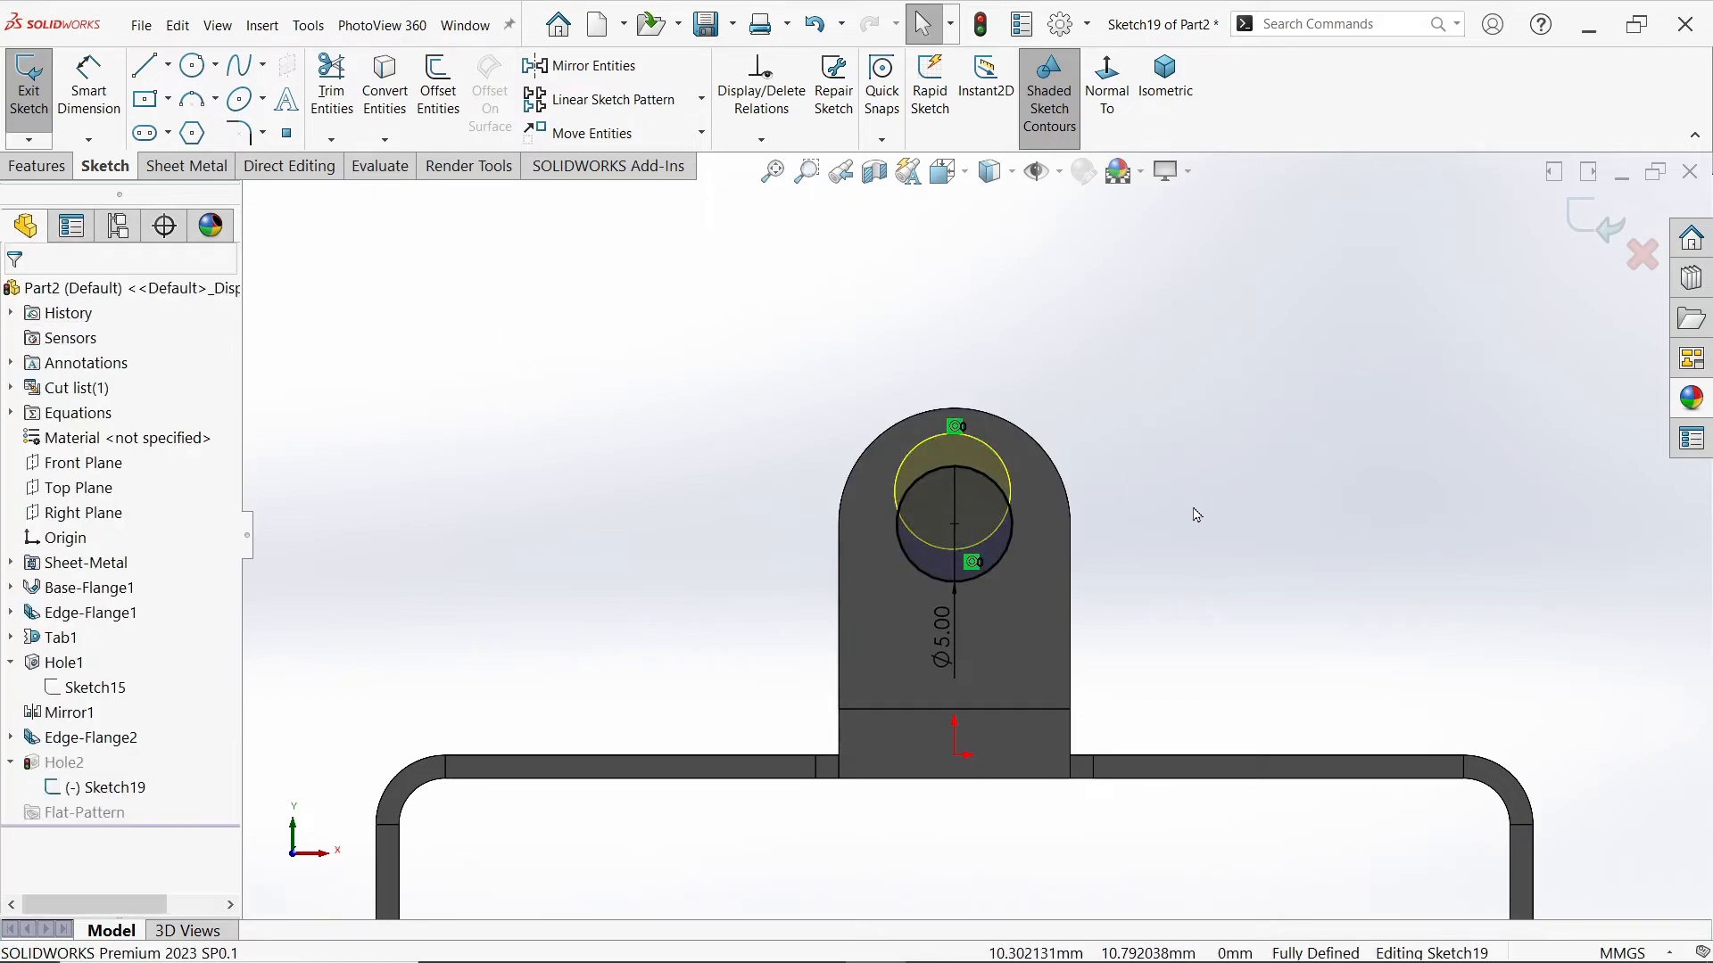
click(1592, 229)
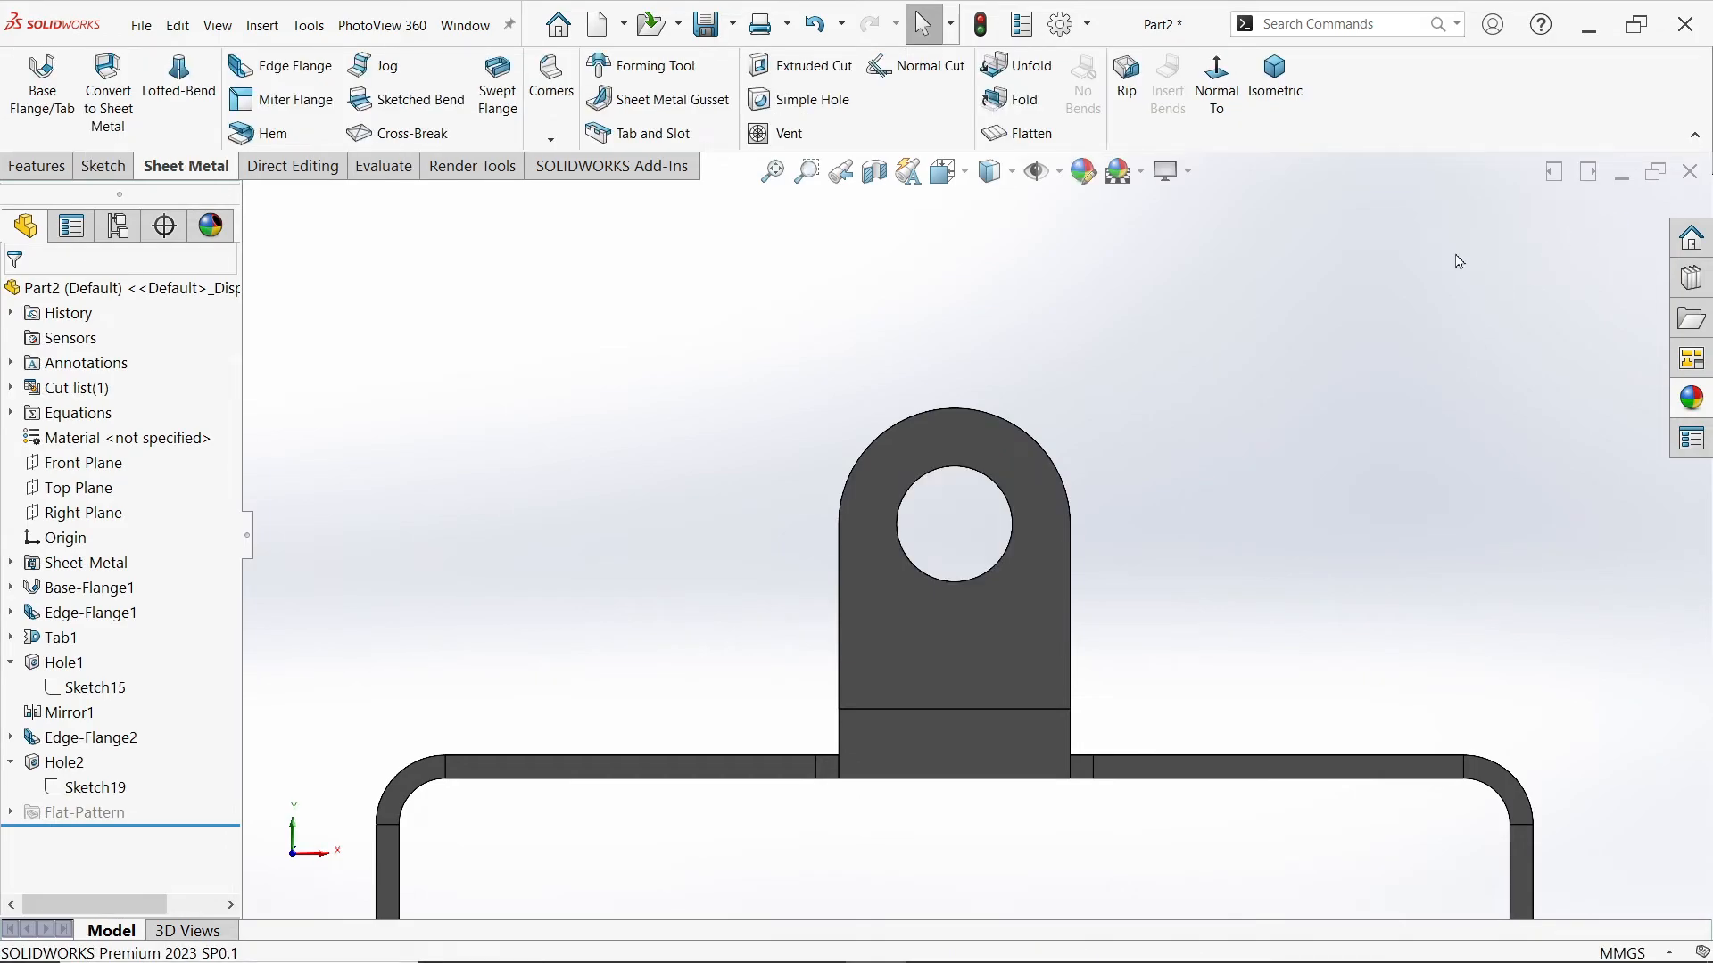
Step: Mirror the upright tab's edge flange and its hole about the Front Plane
click(1292, 105)
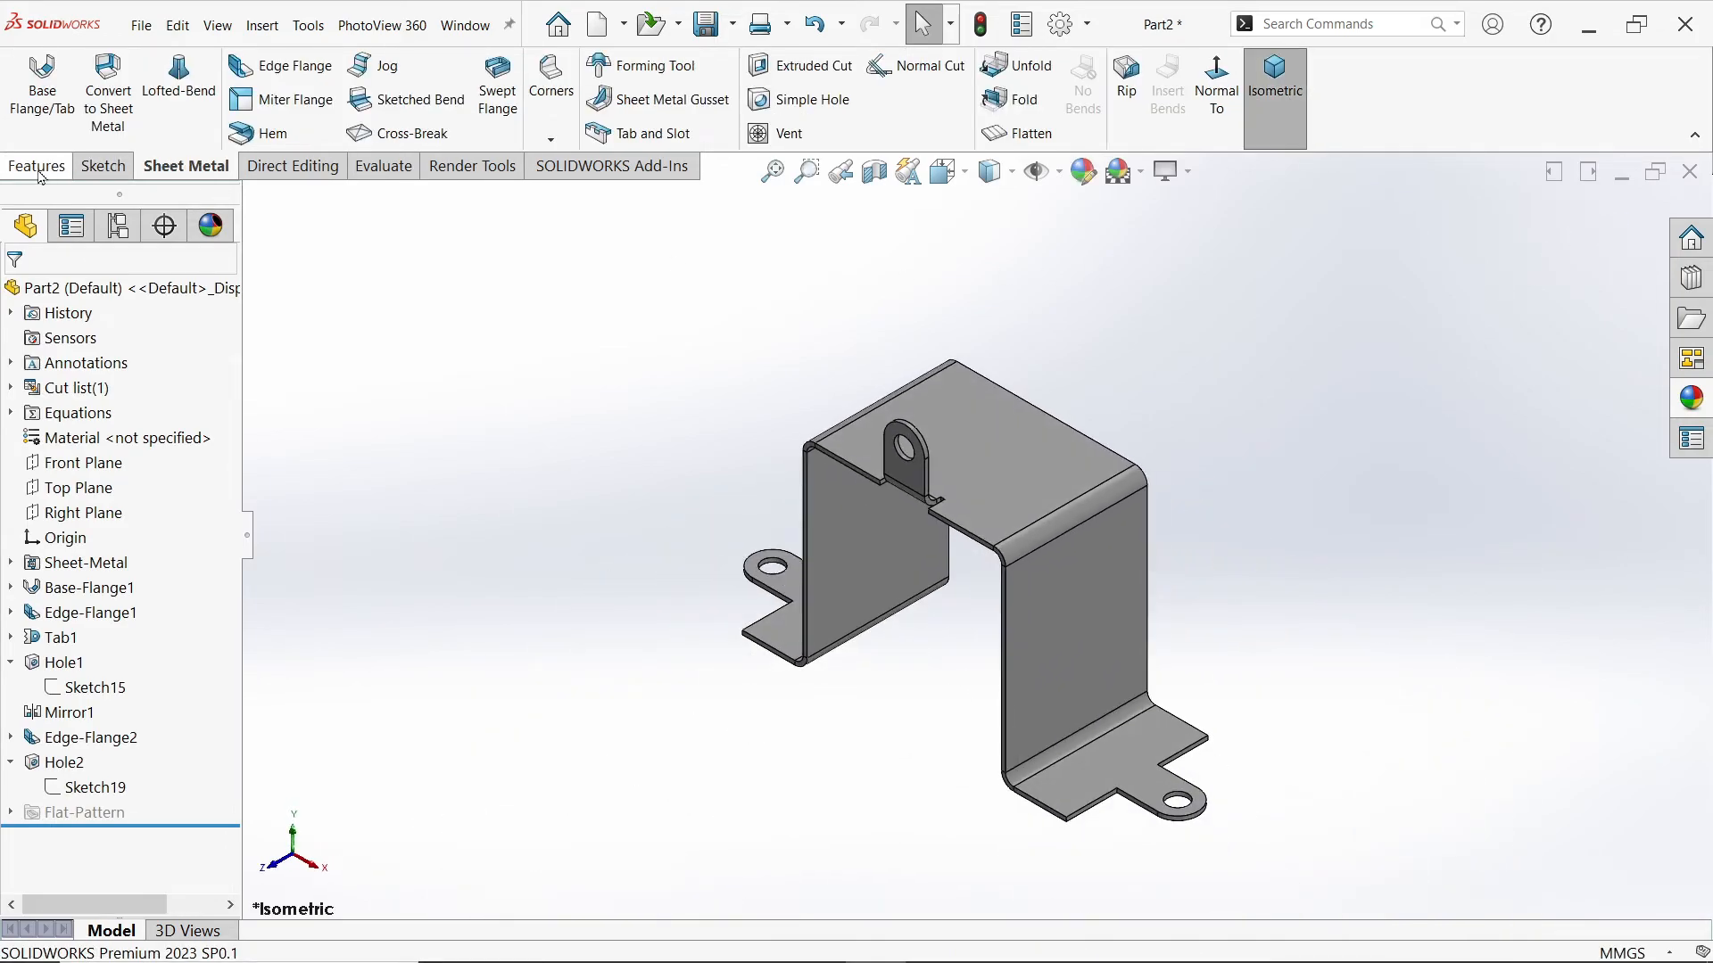
click(36, 166)
click(814, 133)
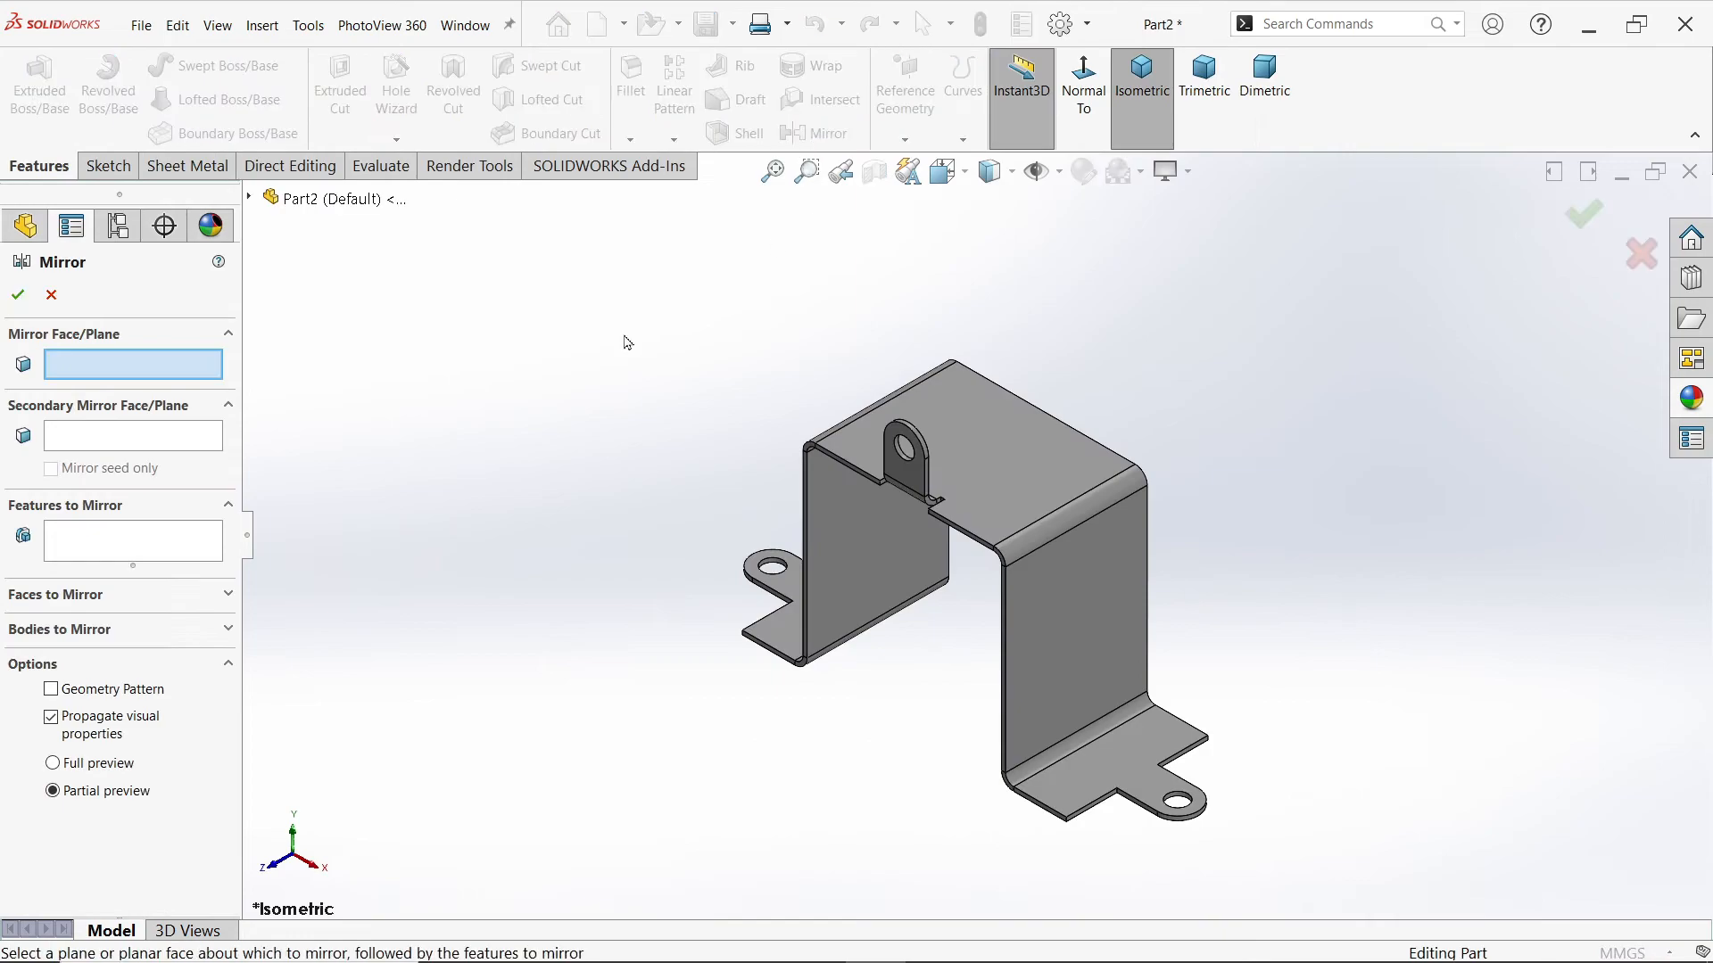
click(248, 198)
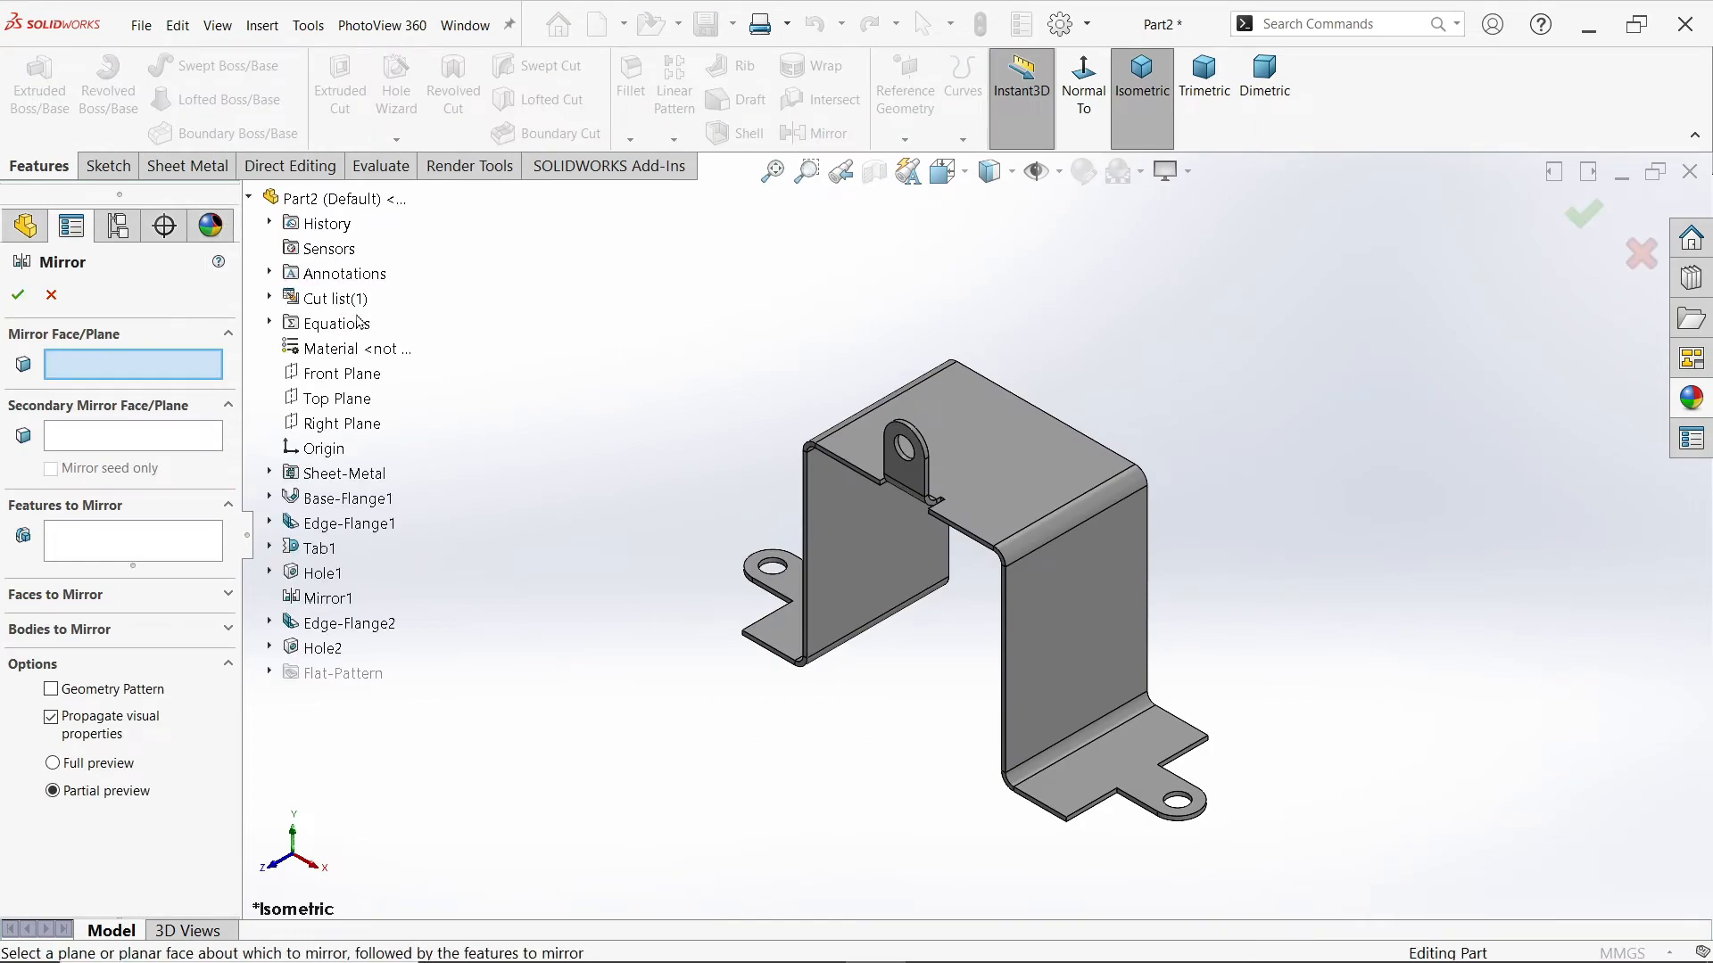
click(347, 375)
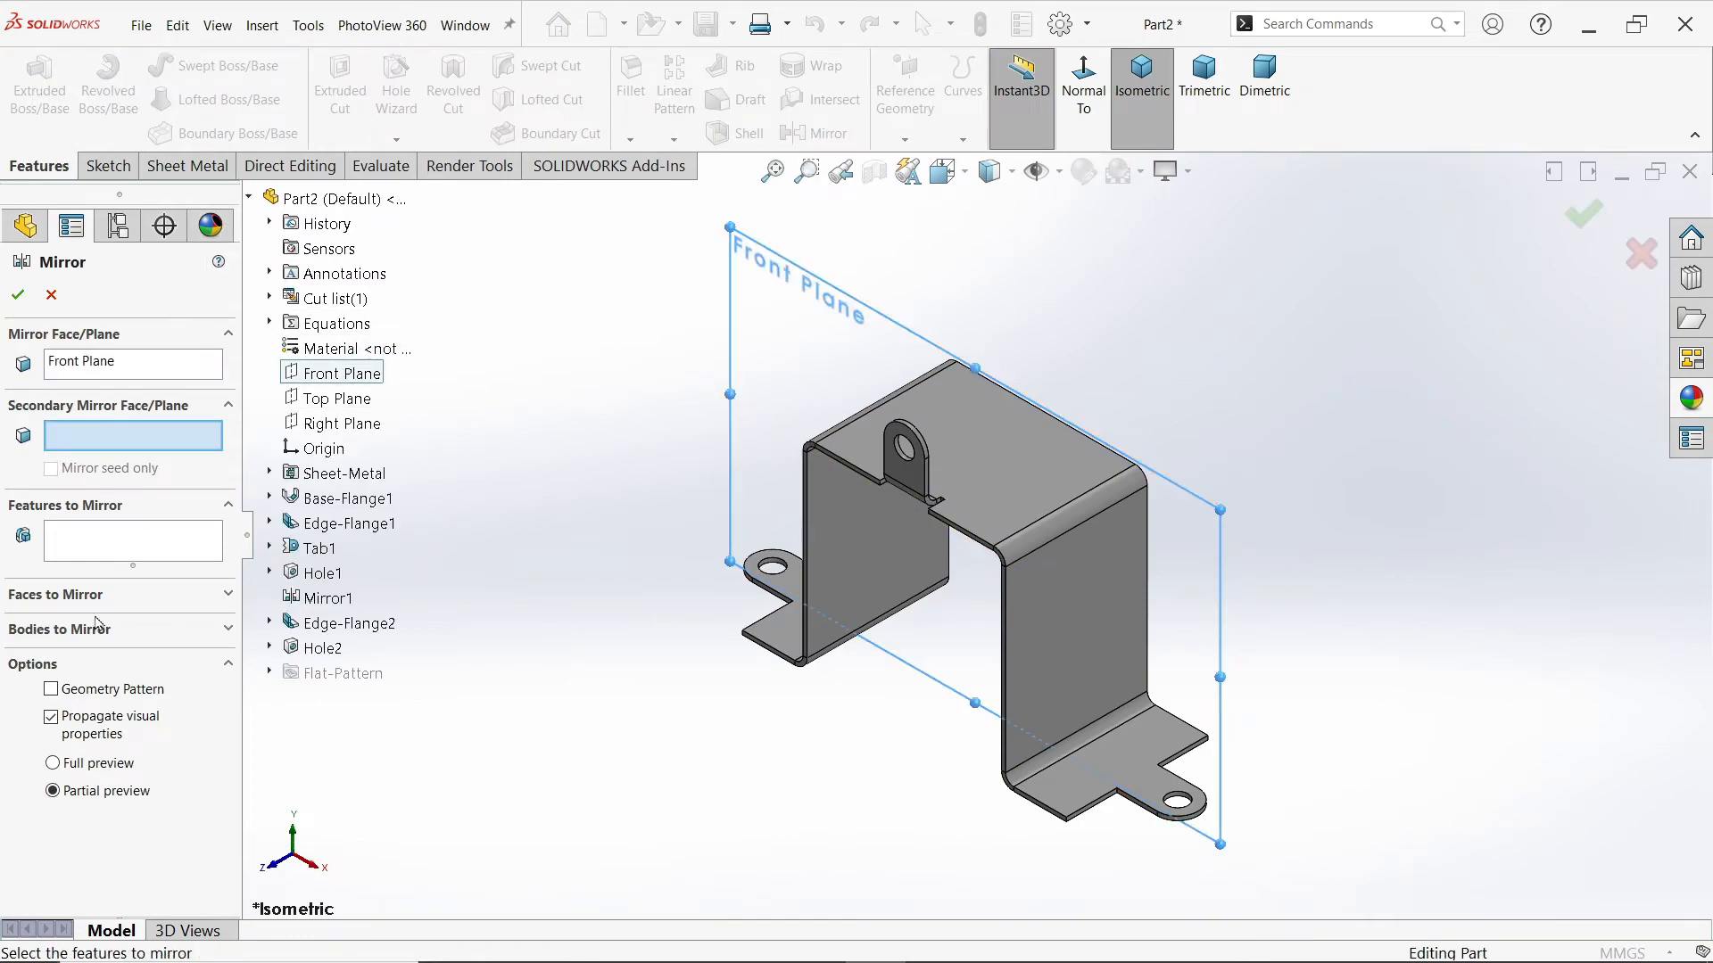
click(81, 558)
click(321, 626)
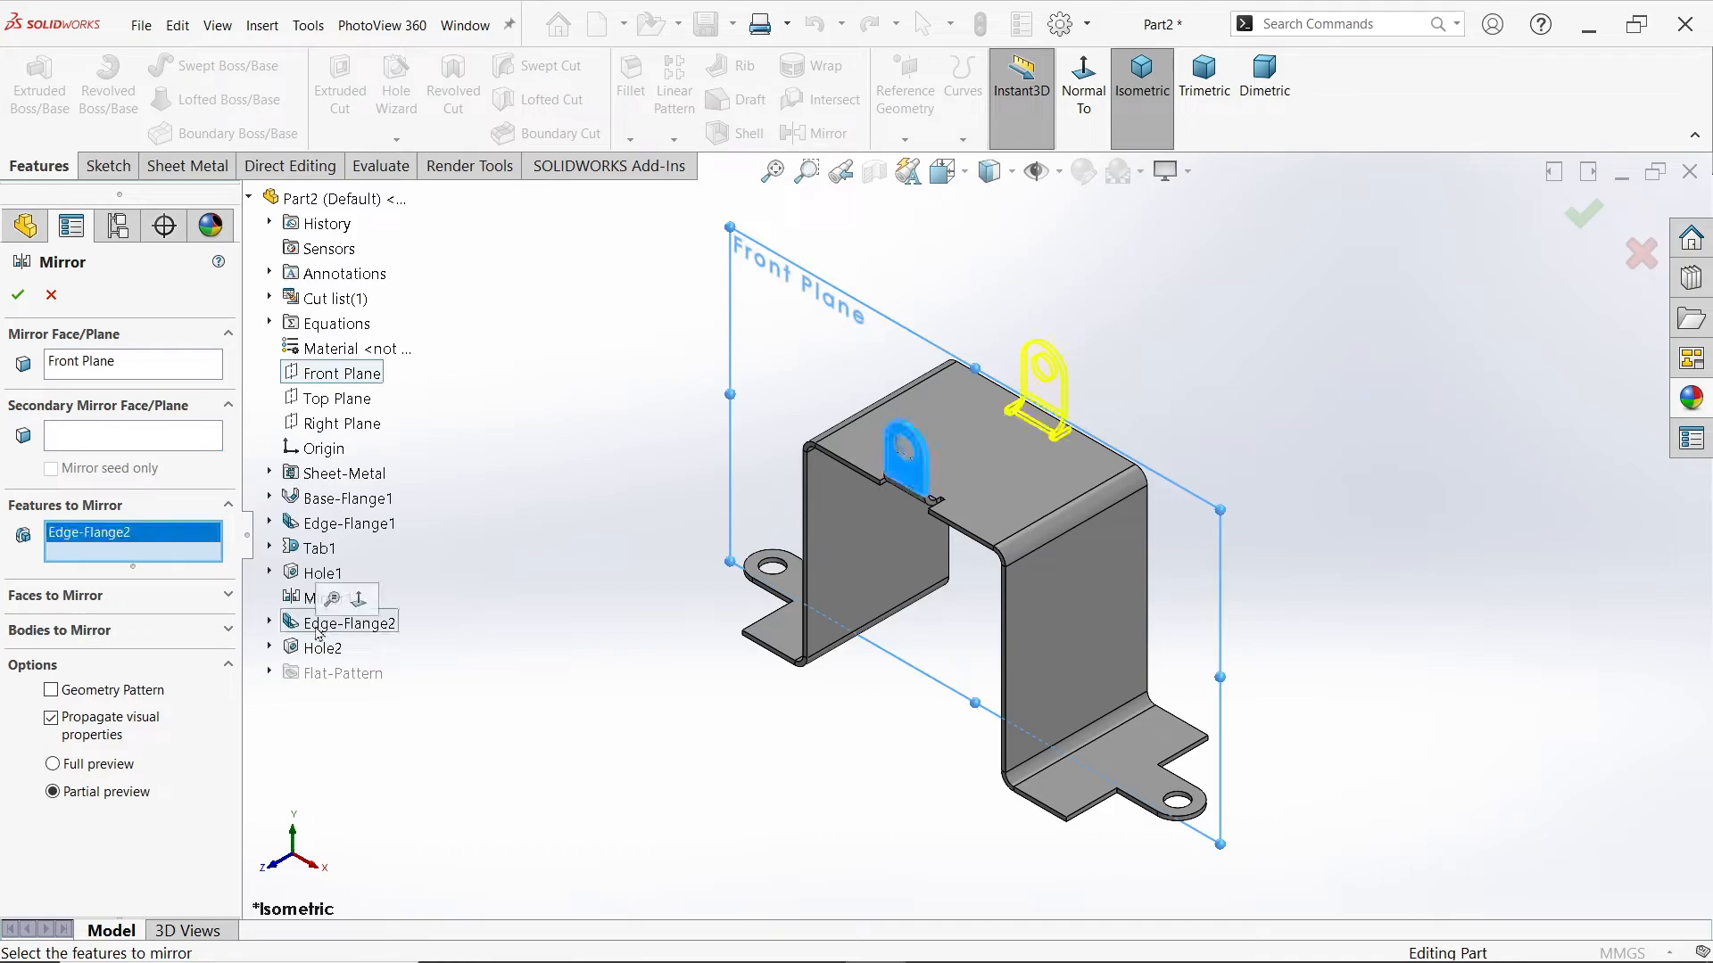
click(323, 648)
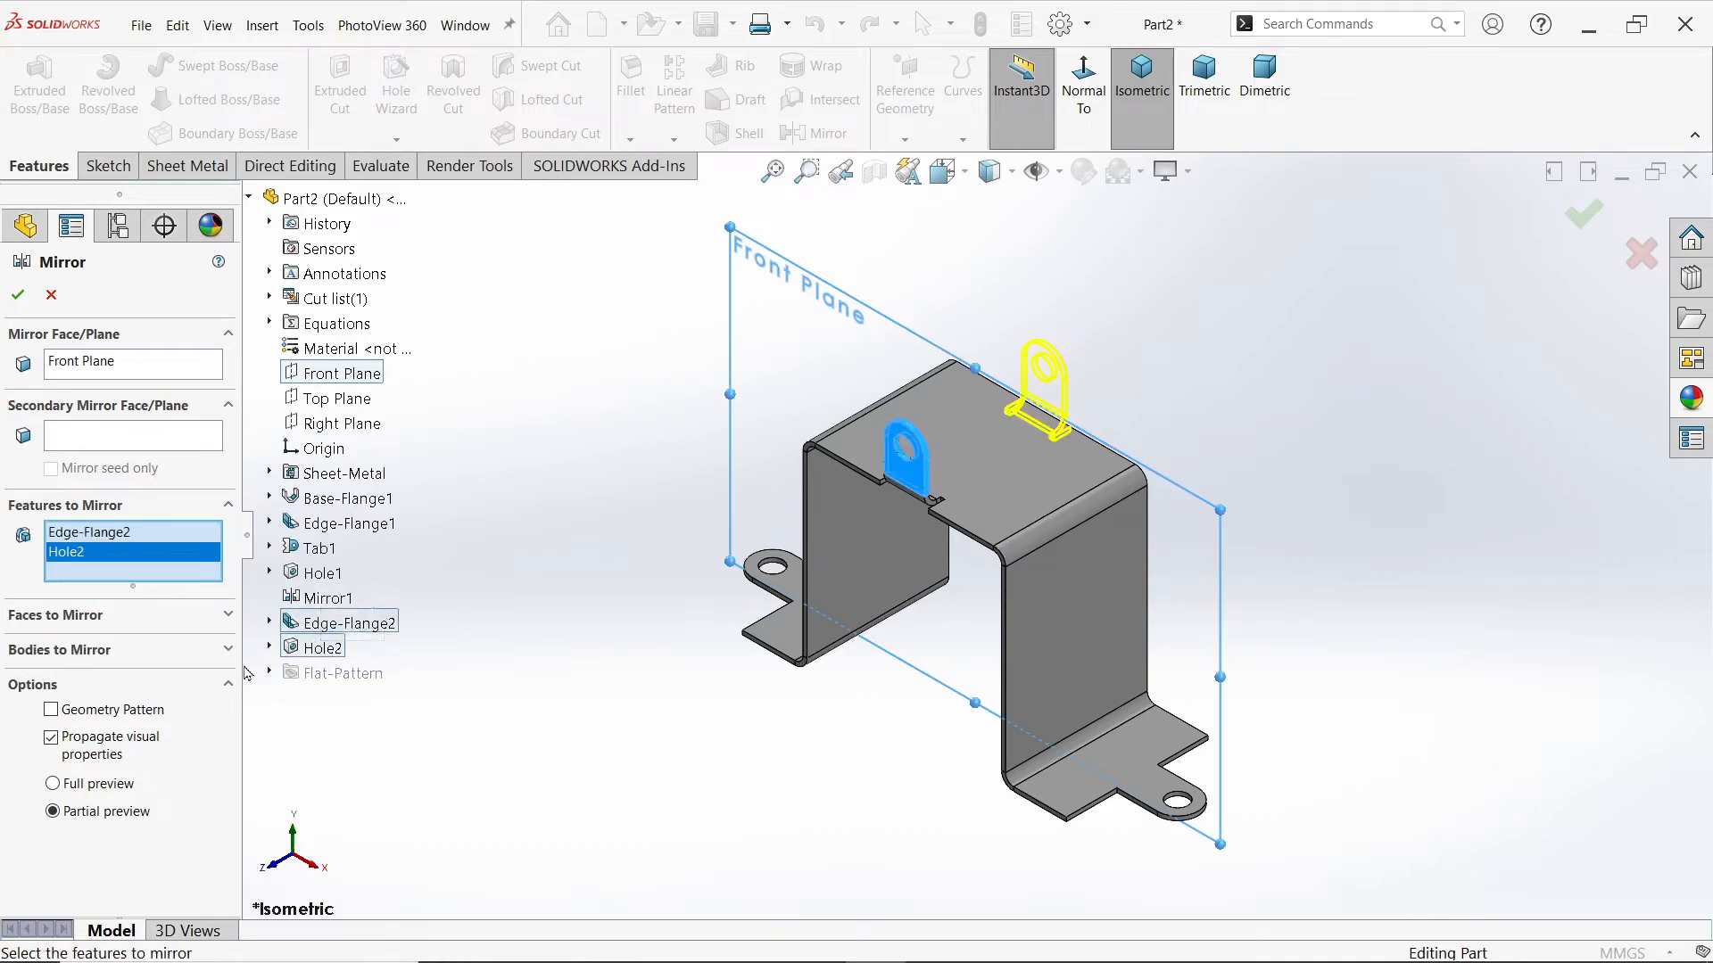
click(18, 294)
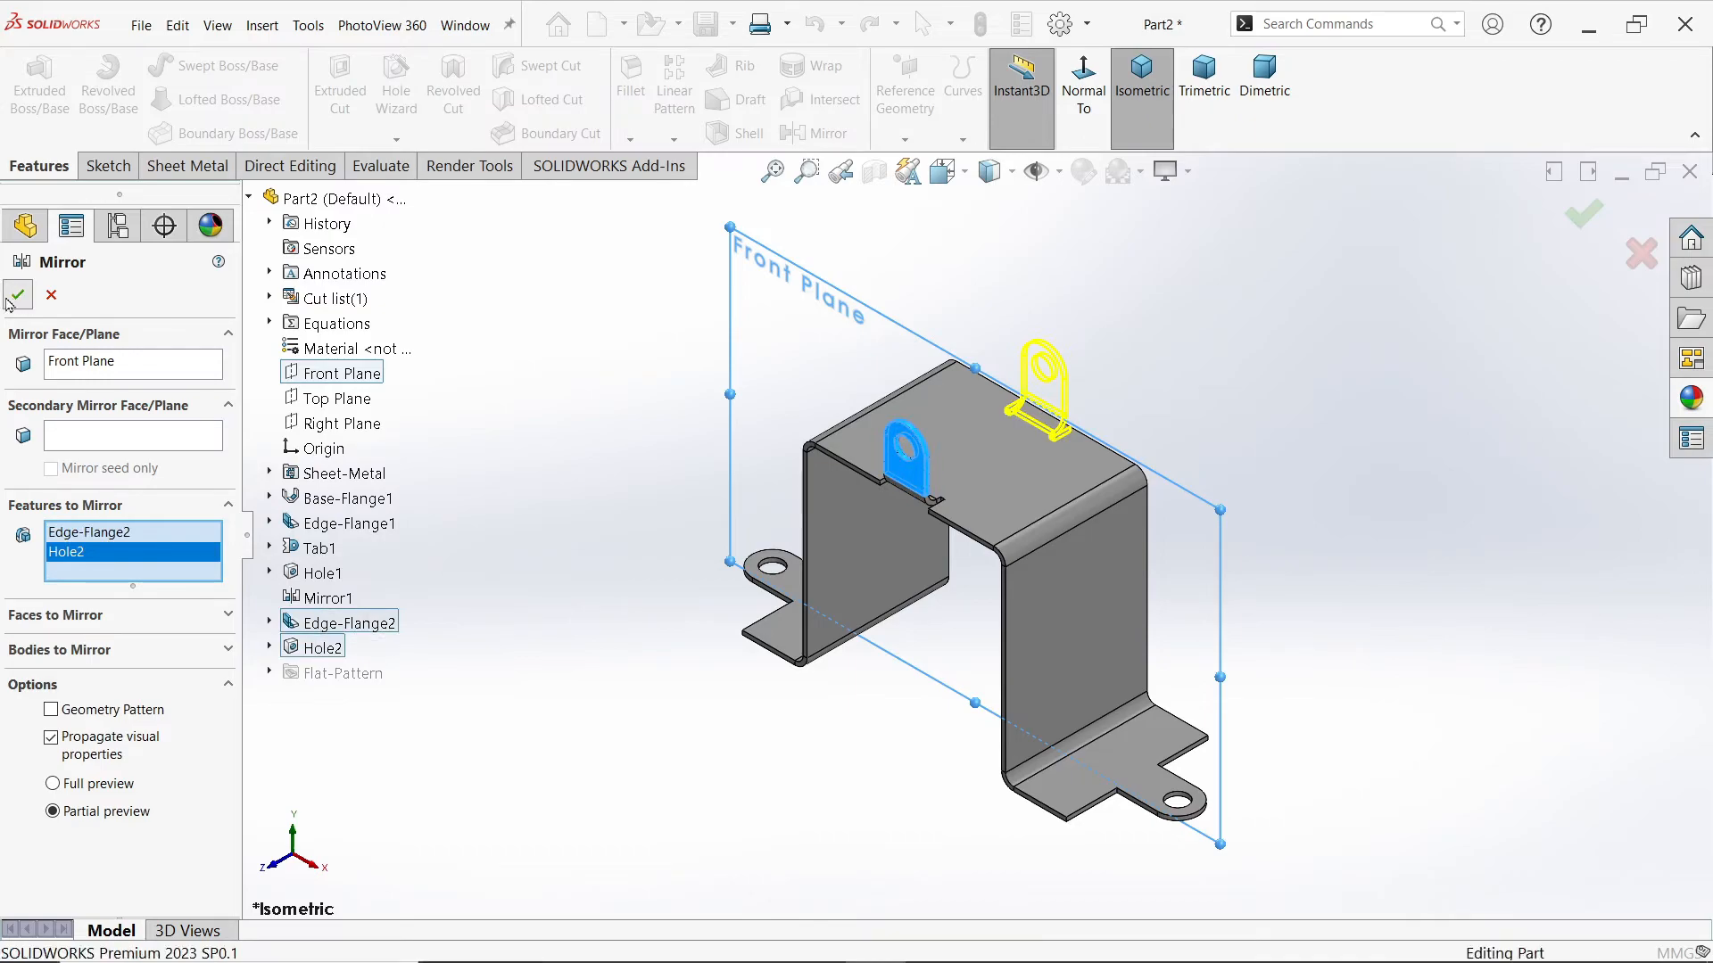
Step: Start a sketch on the side wall's outer face and draw a circle about 13.3 mm in diameter near its middle
click(1095, 656)
click(1174, 621)
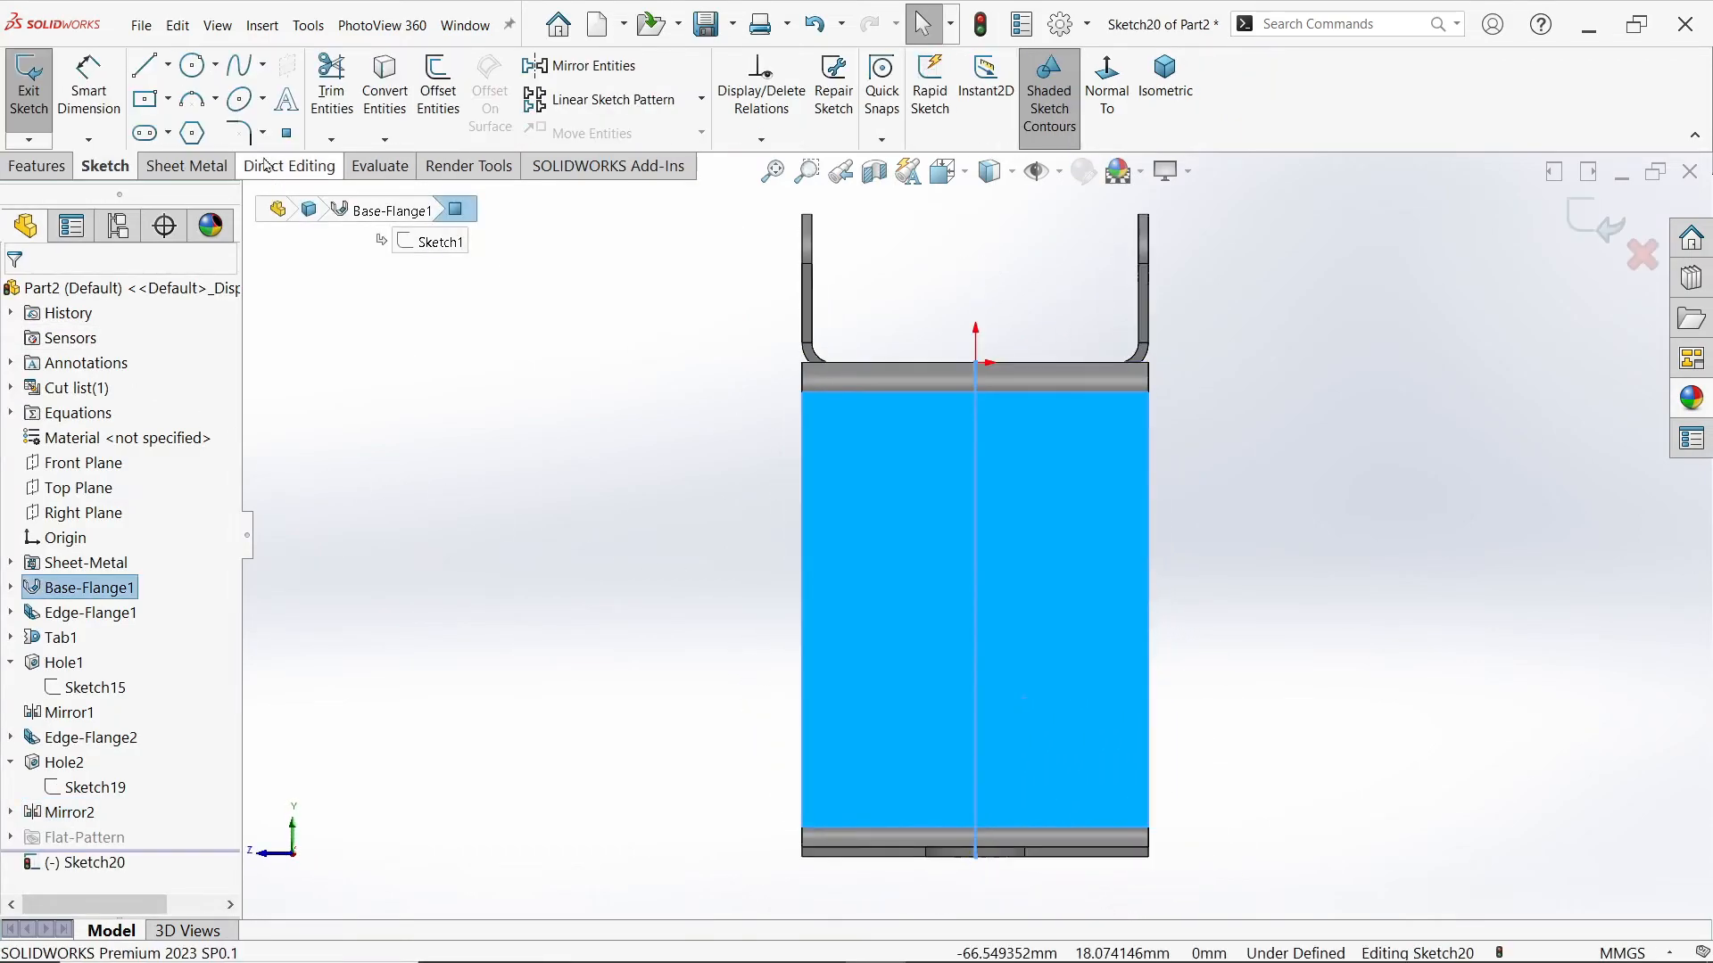
click(192, 64)
click(983, 585)
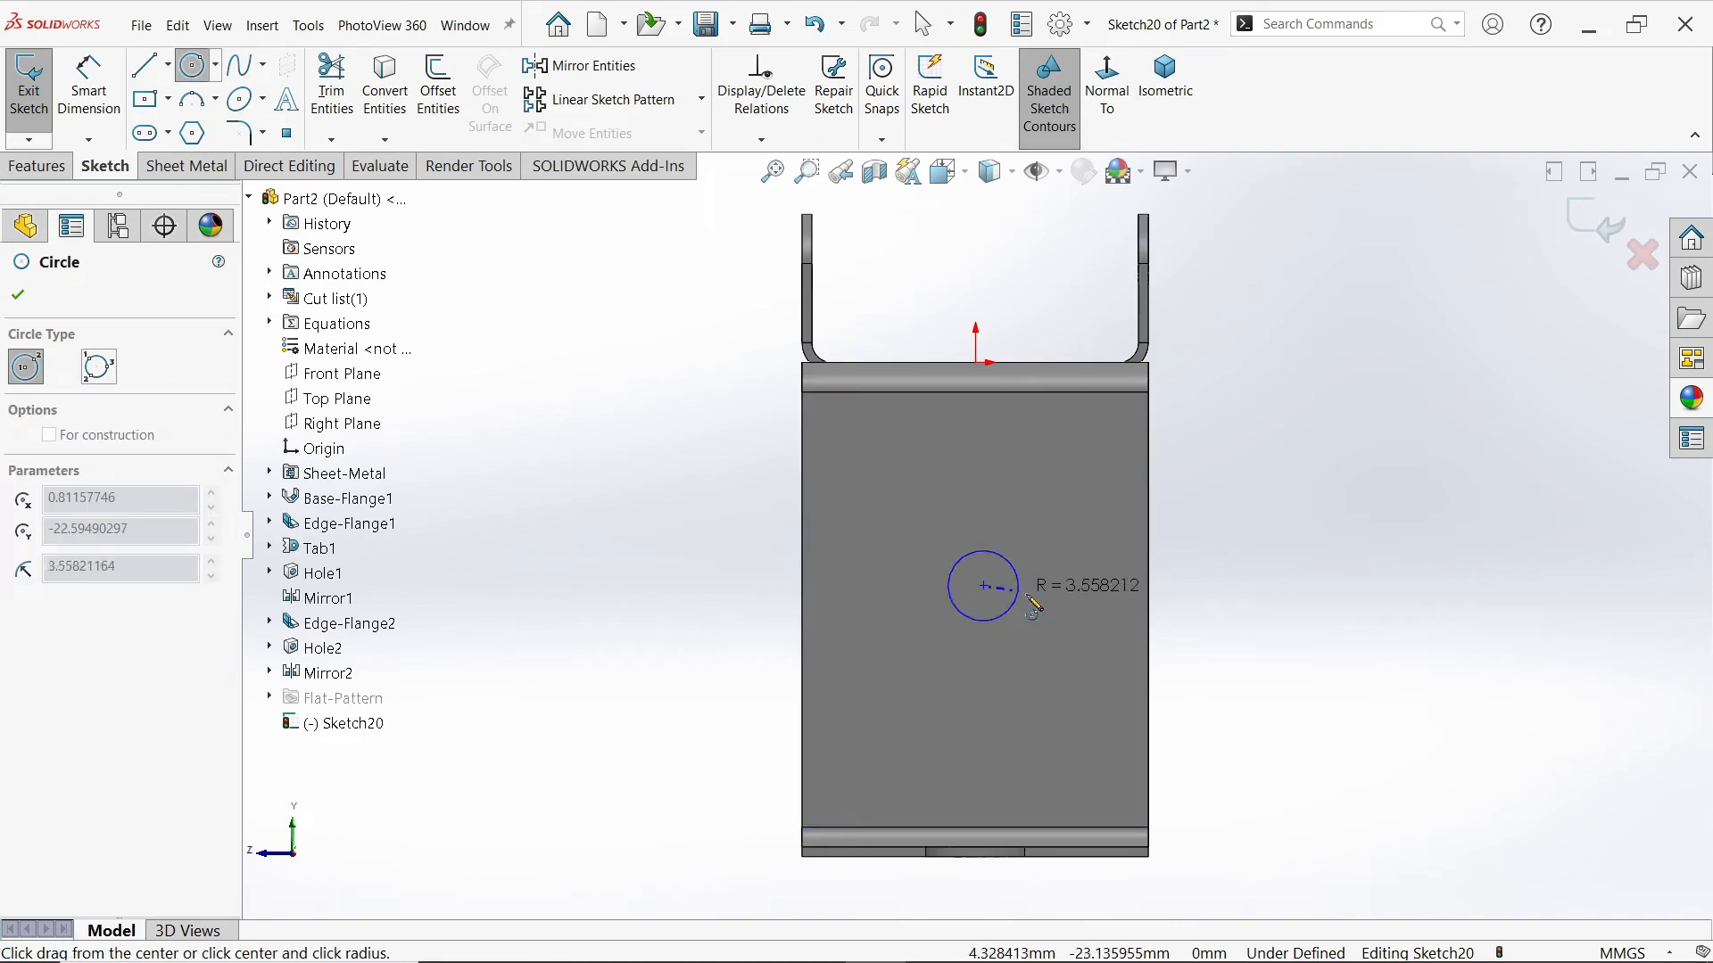
click(1049, 591)
Step: Dimension the sketched circle's diameter as 10 mm
click(92, 104)
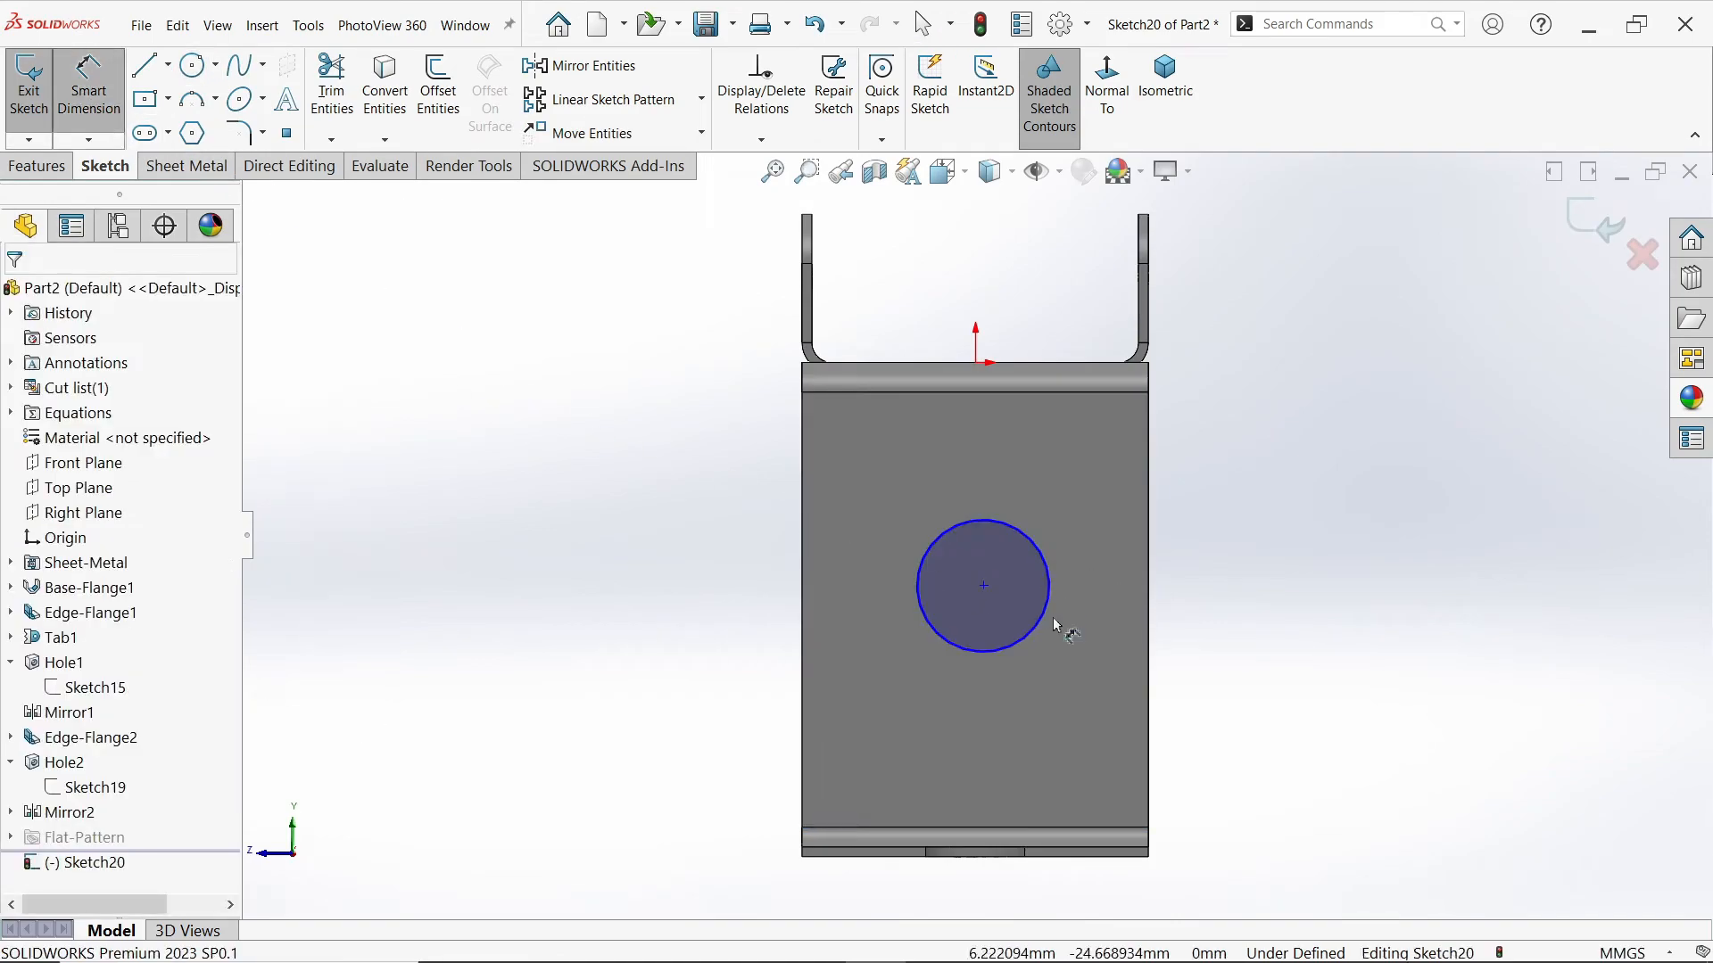
click(1050, 600)
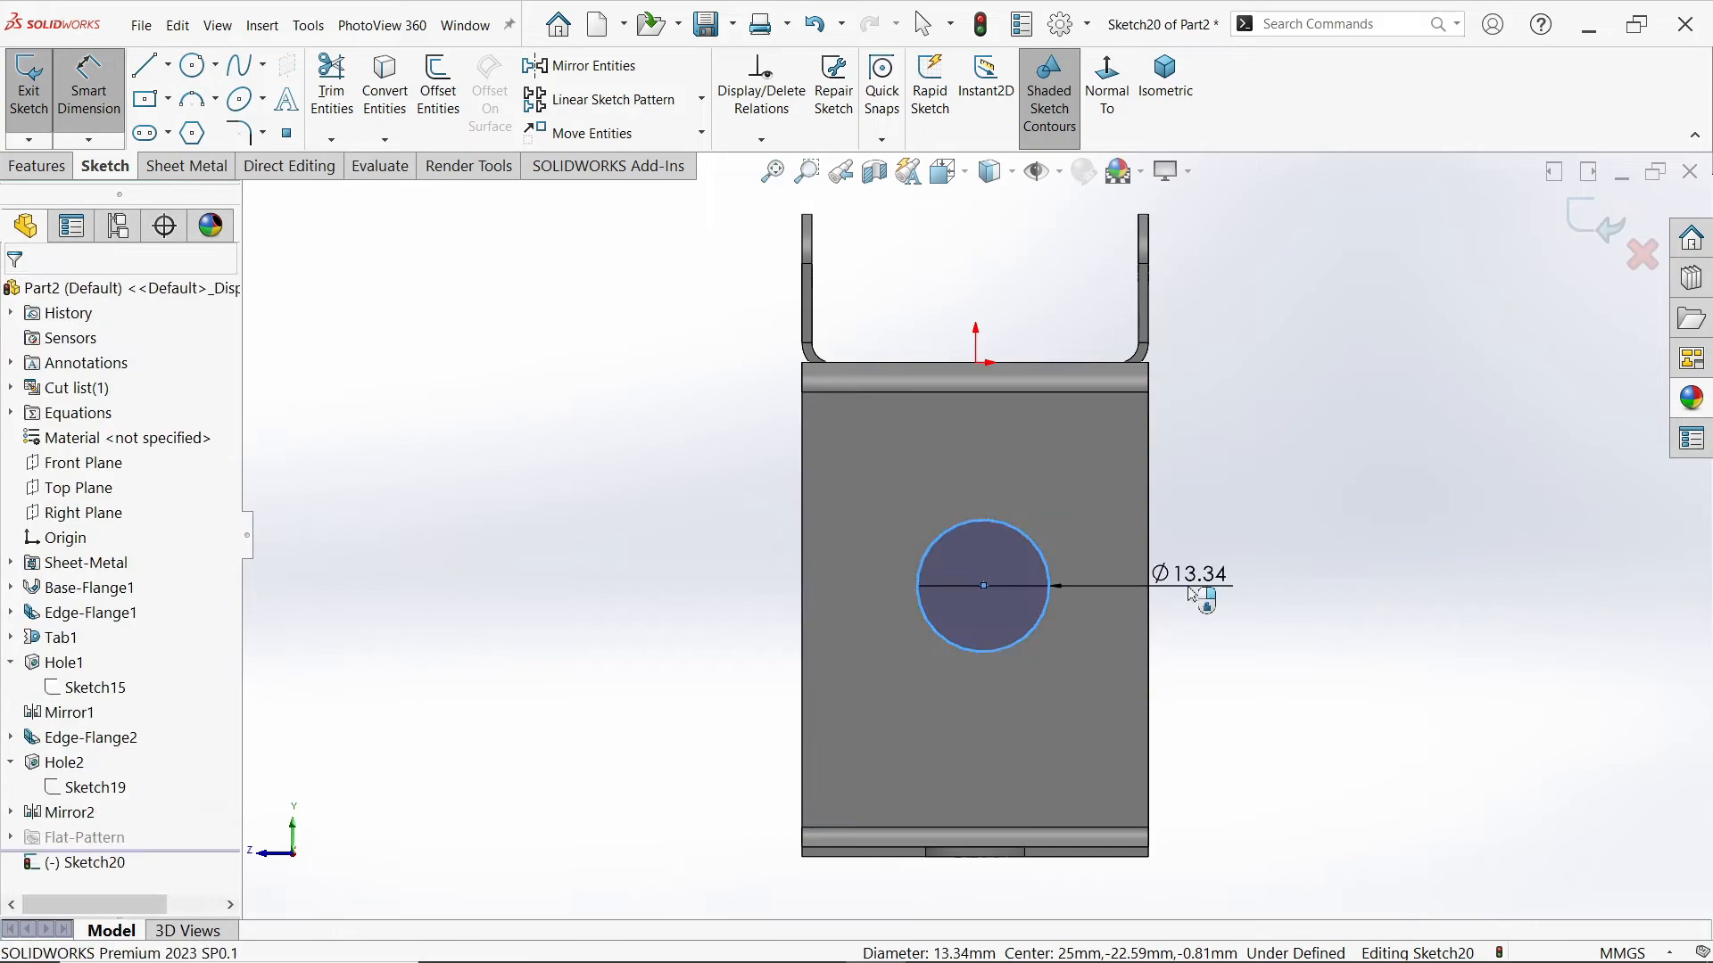
click(1195, 594)
text(10)
key(Return)
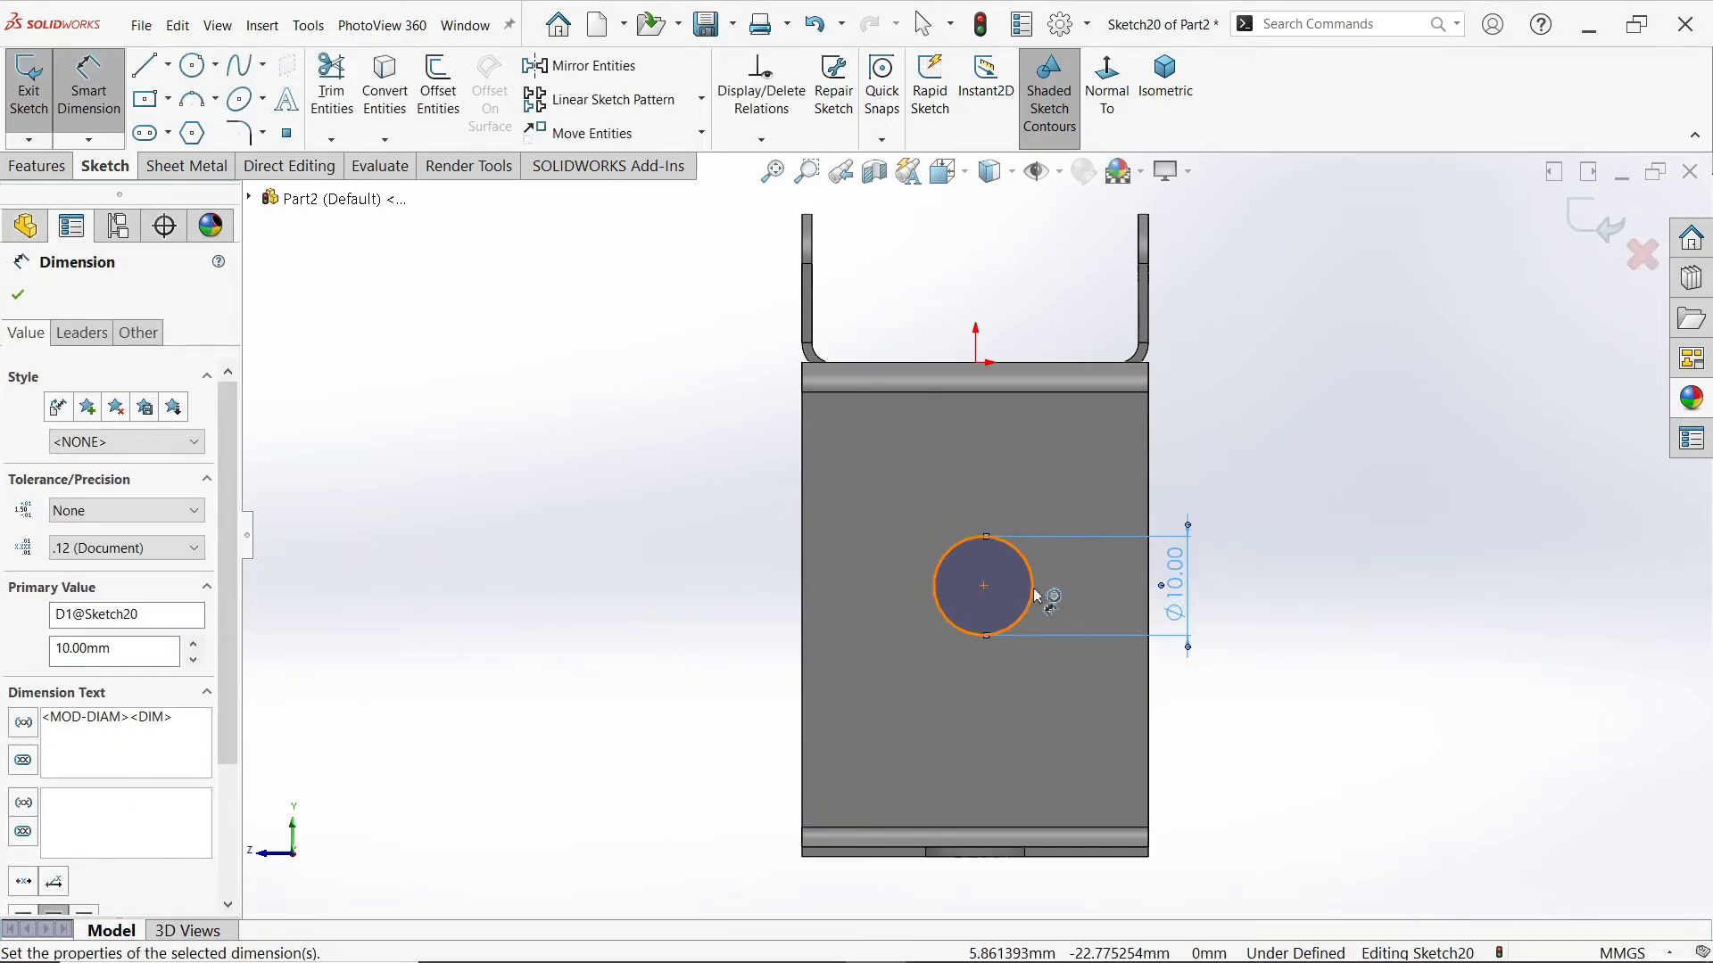
Step: Dimension the circle's centre 17.5 mm horizontally from the wall's vertical edge
click(1032, 592)
click(804, 609)
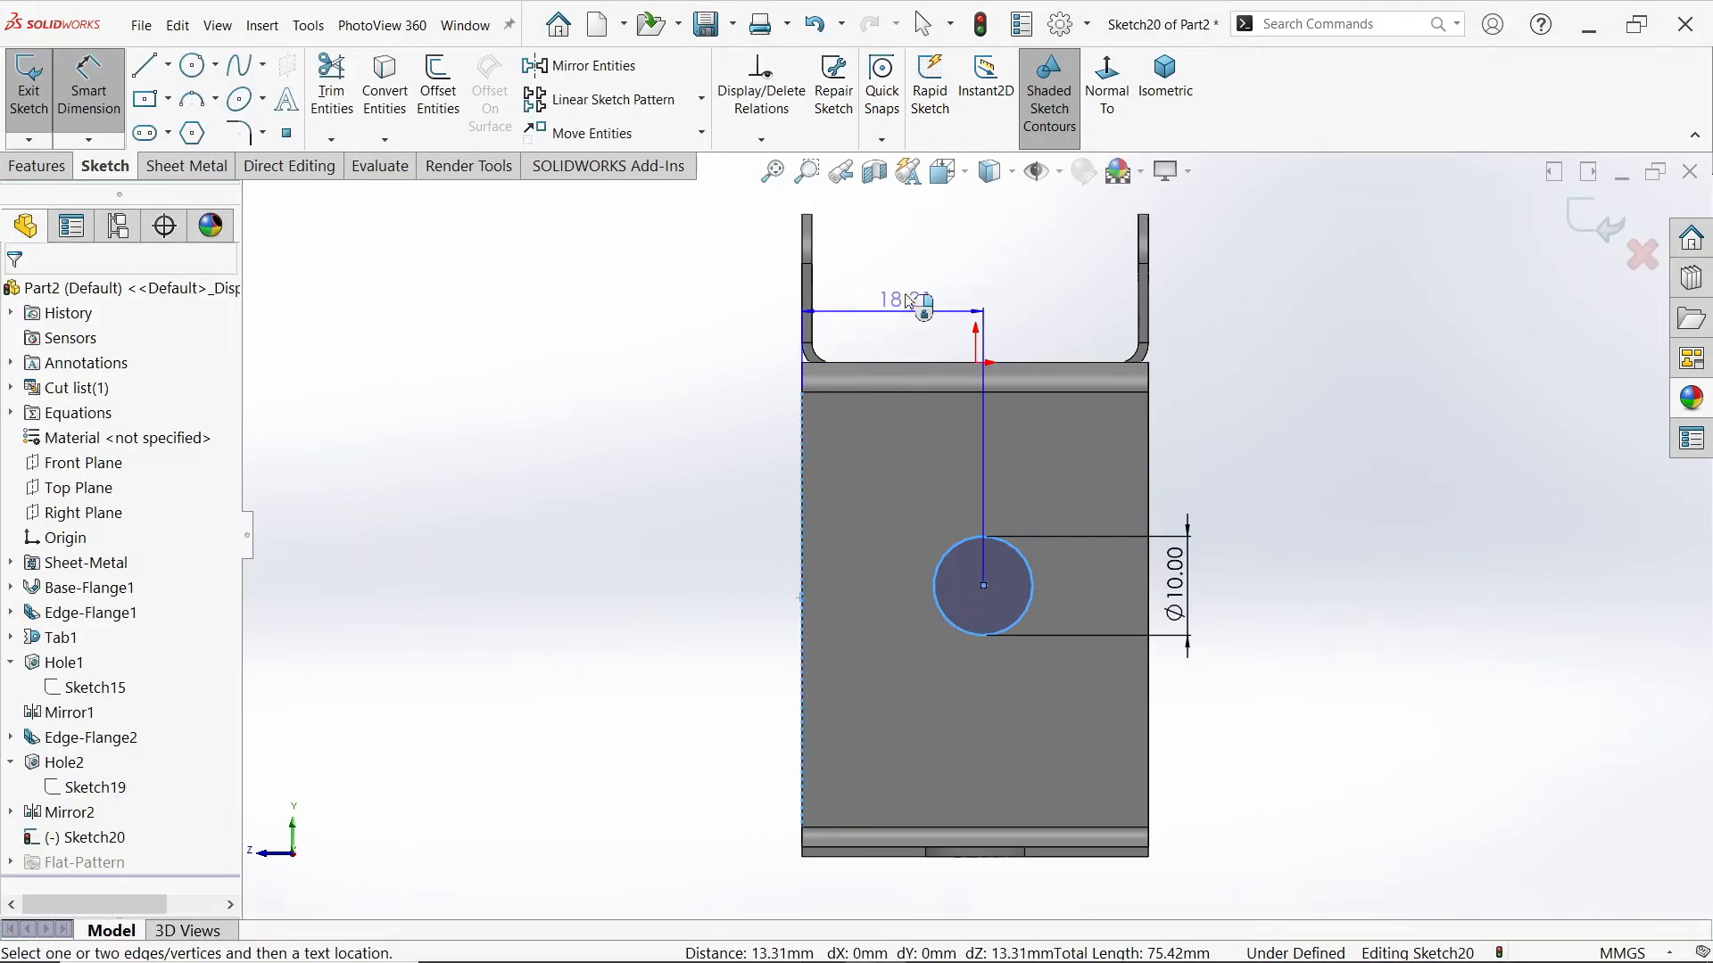
click(907, 284)
text(3)
key(BackSpace)
text(17.5)
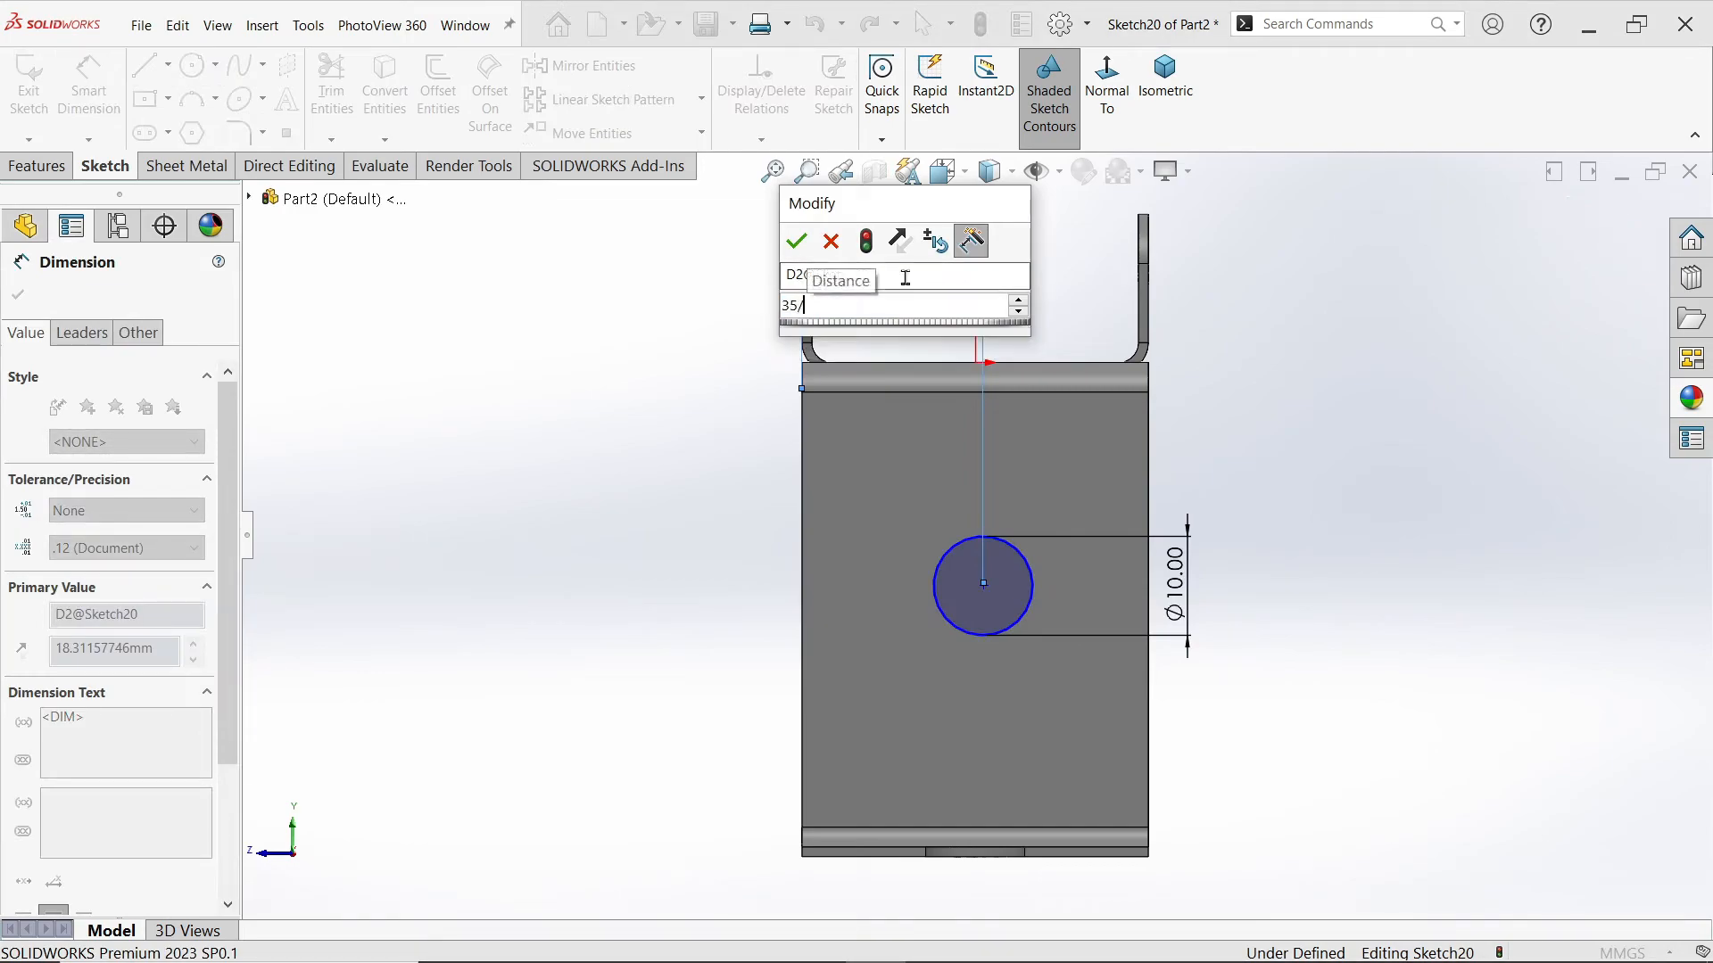
key(Return)
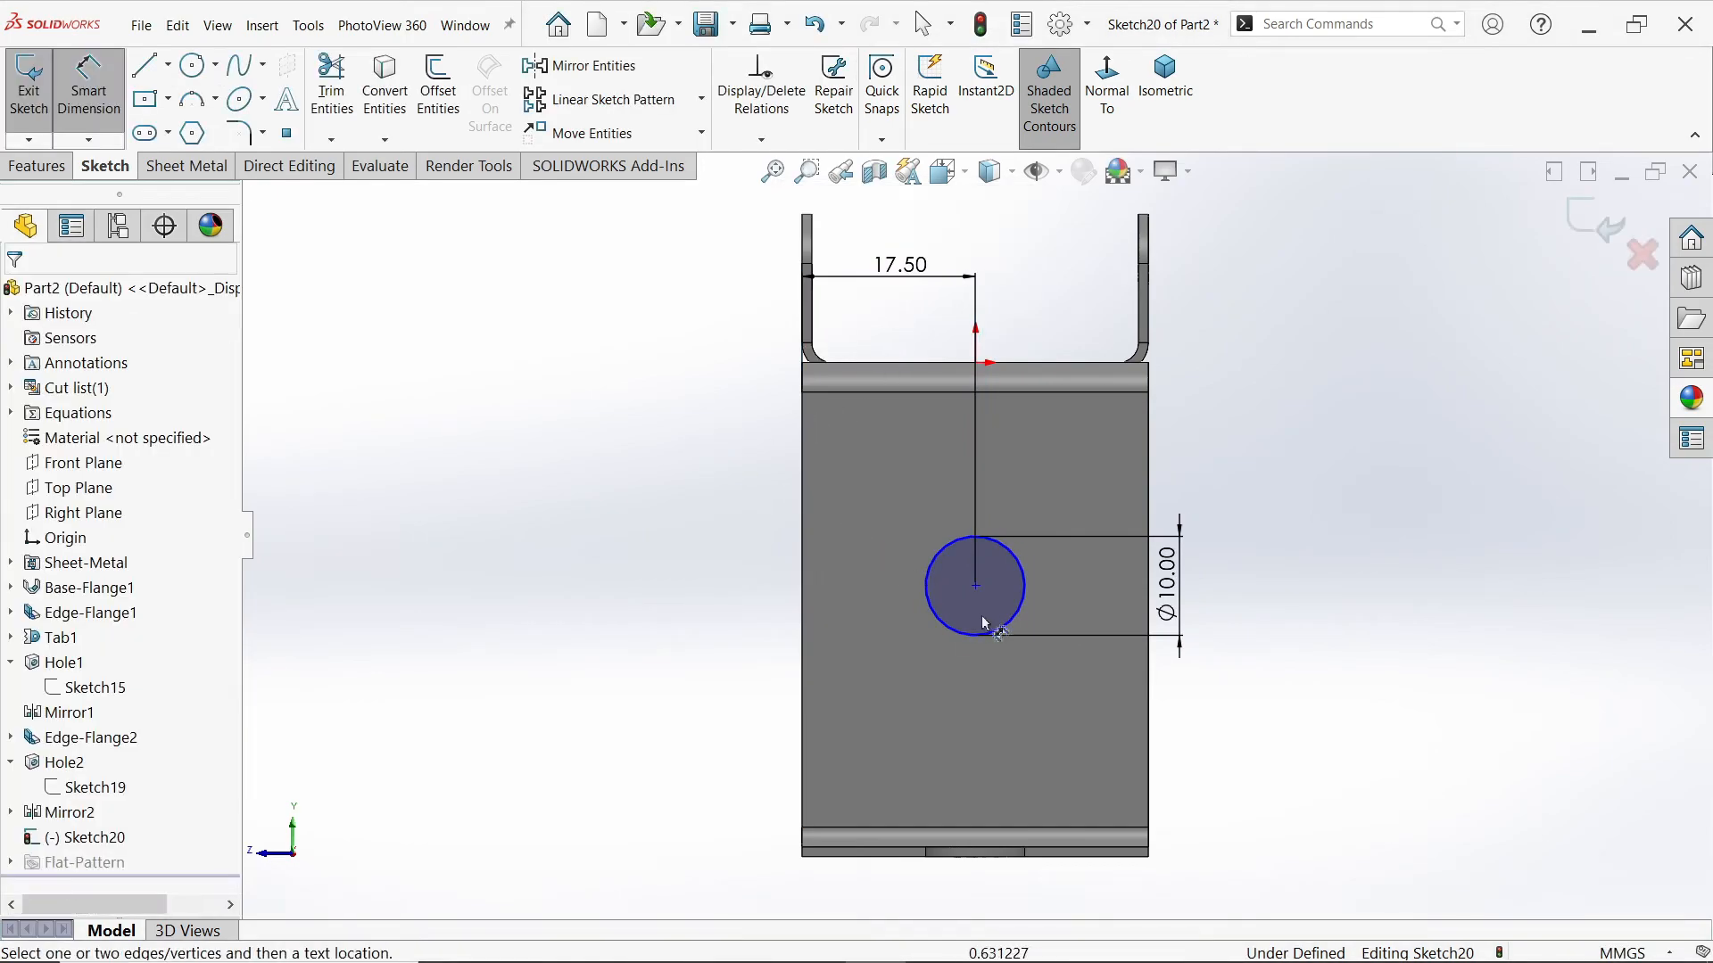
Step: Dimension the circle's centre 50/2 (25 mm) above the bracket's bottom edge
click(984, 635)
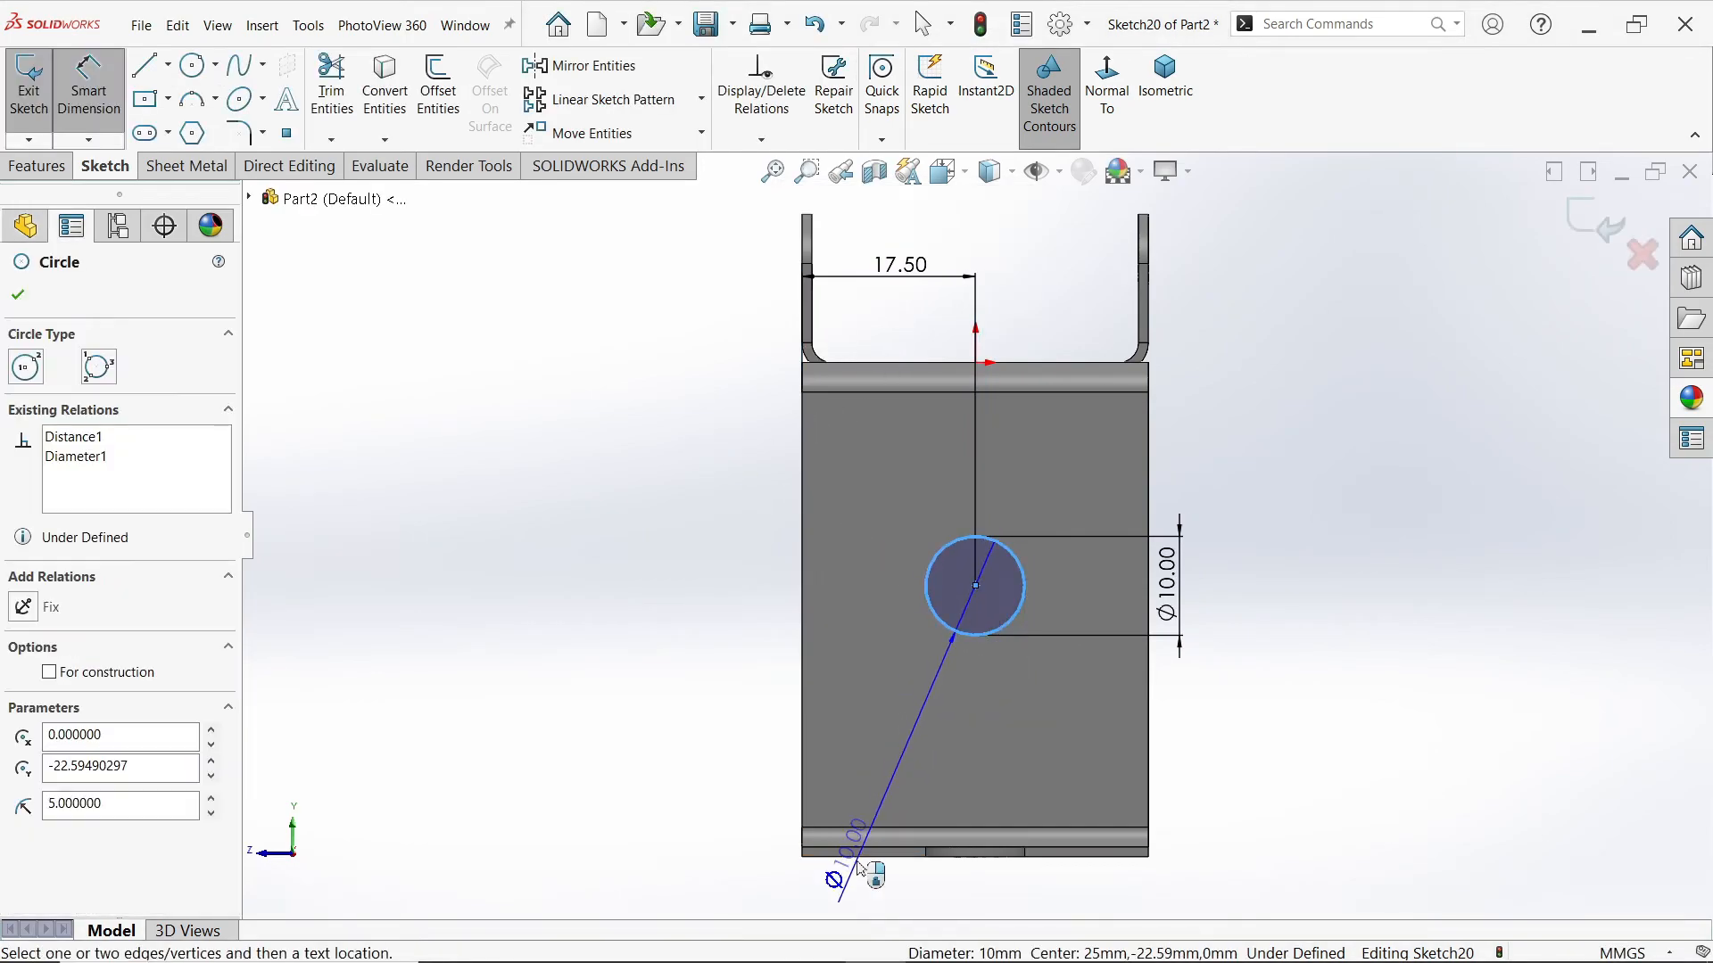
click(854, 858)
click(704, 713)
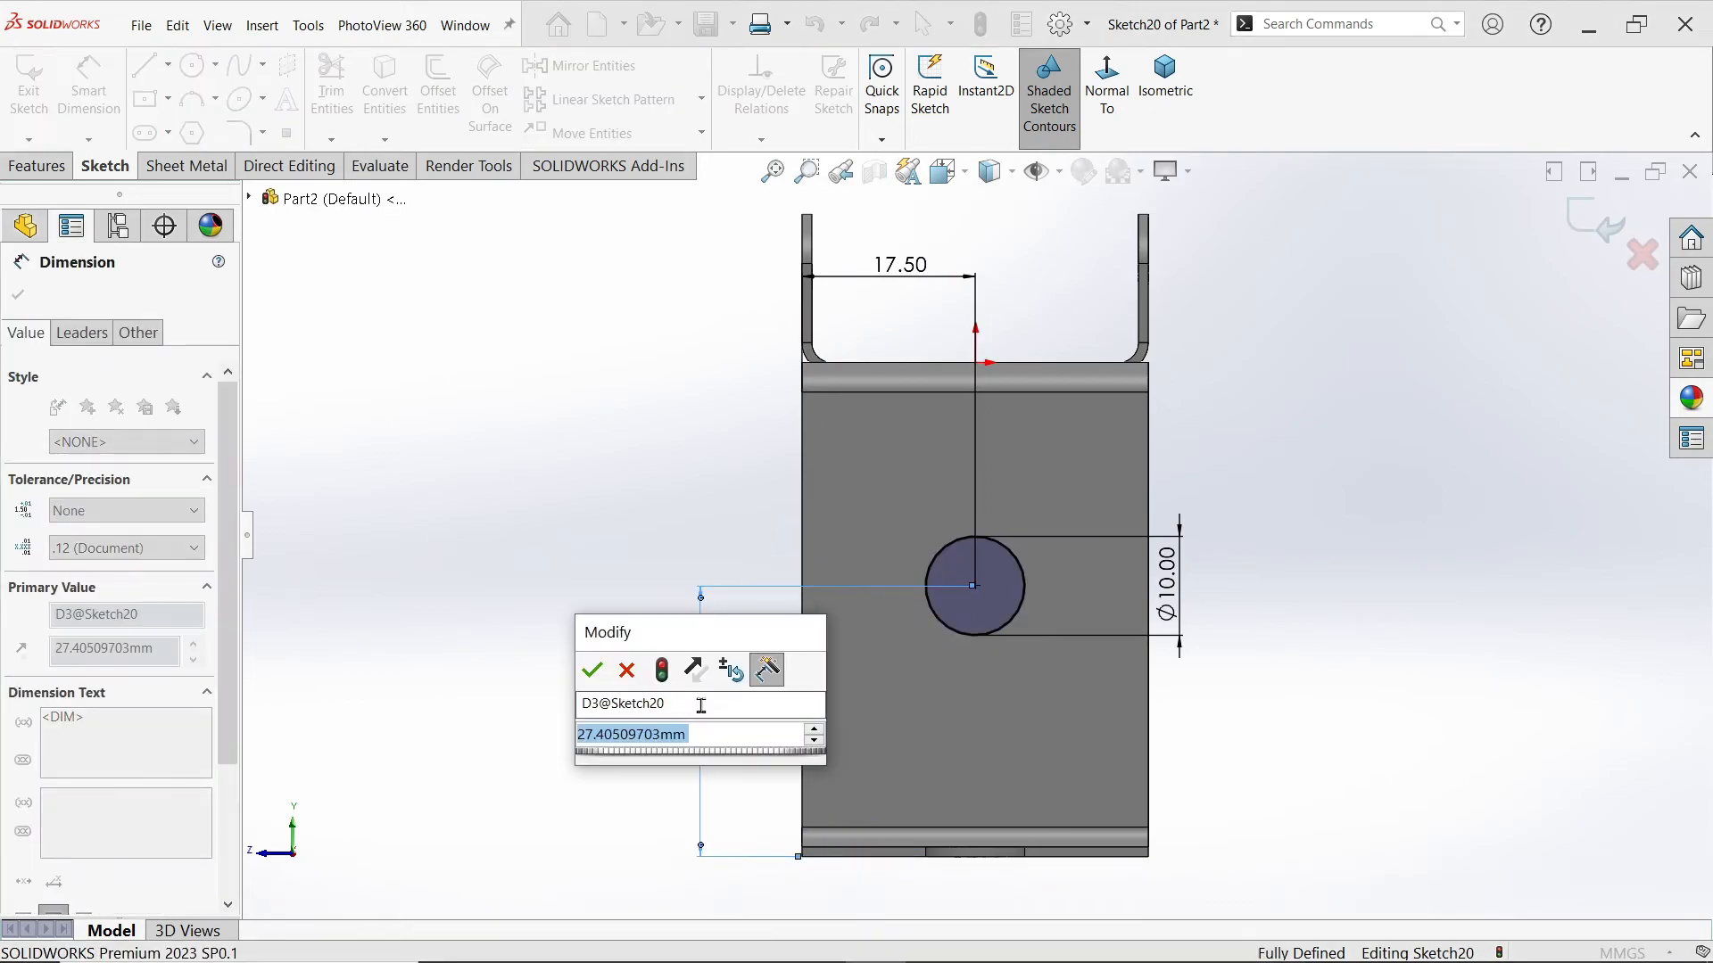
text(50/2)
key(Return)
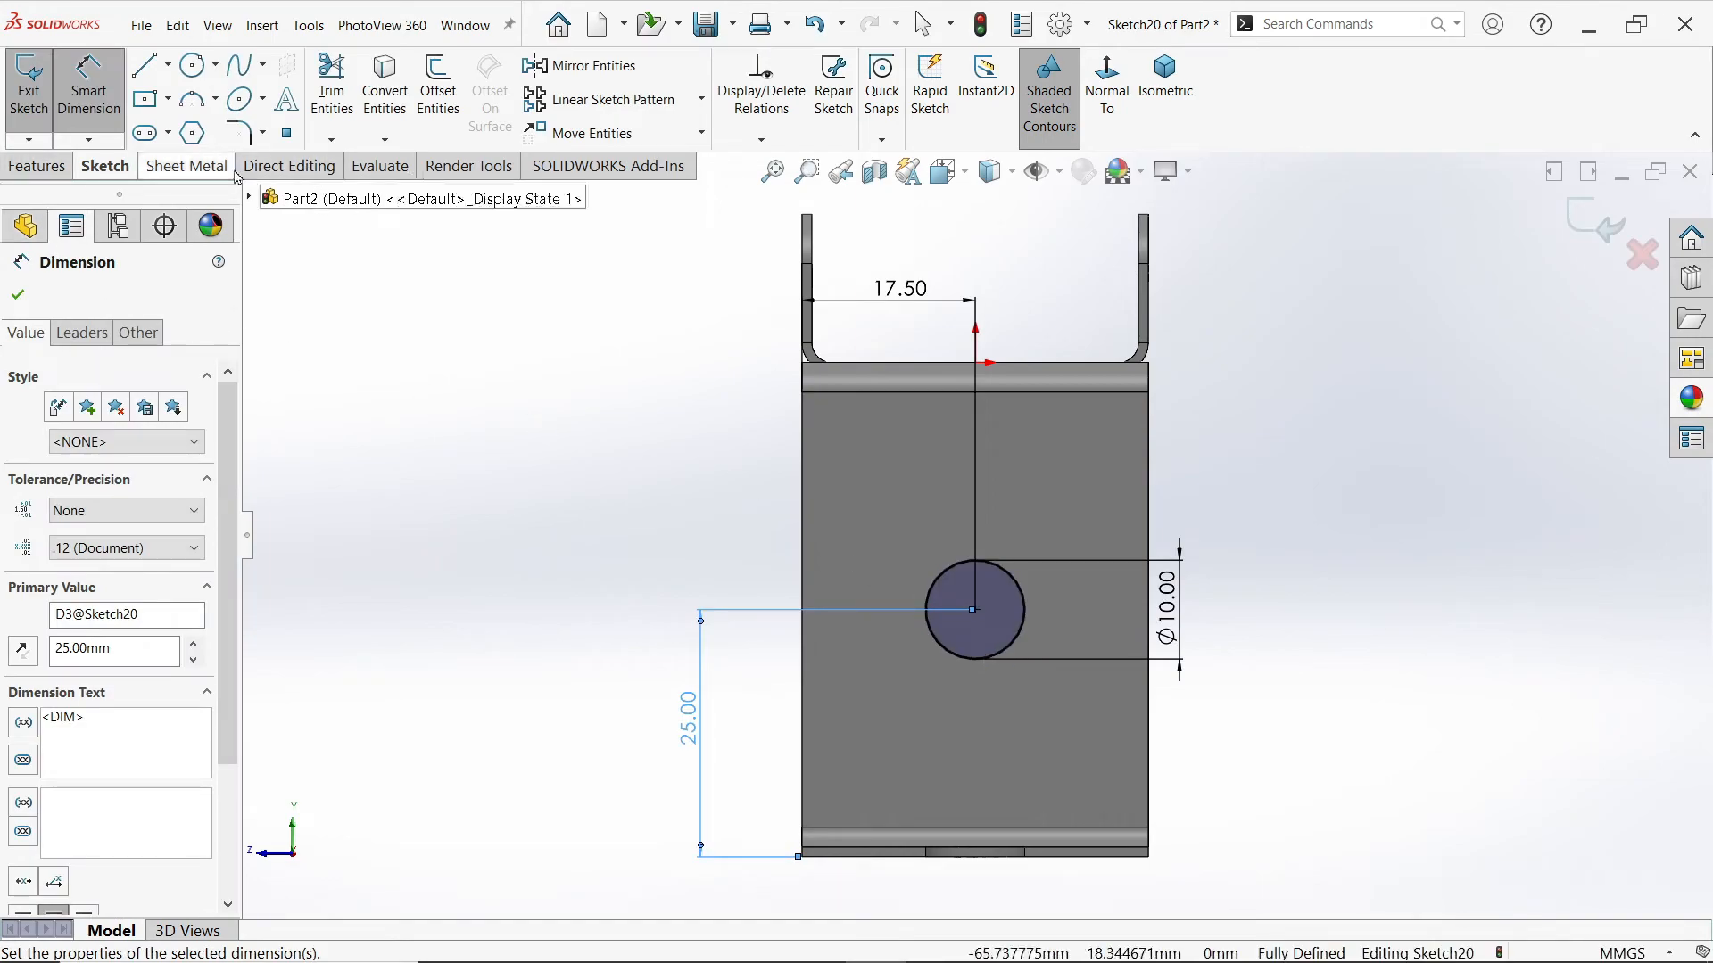
Step: Cut the circle through both side walls with an Extruded Cut, using Up To Surface to the opposite wall's outer face
click(205, 170)
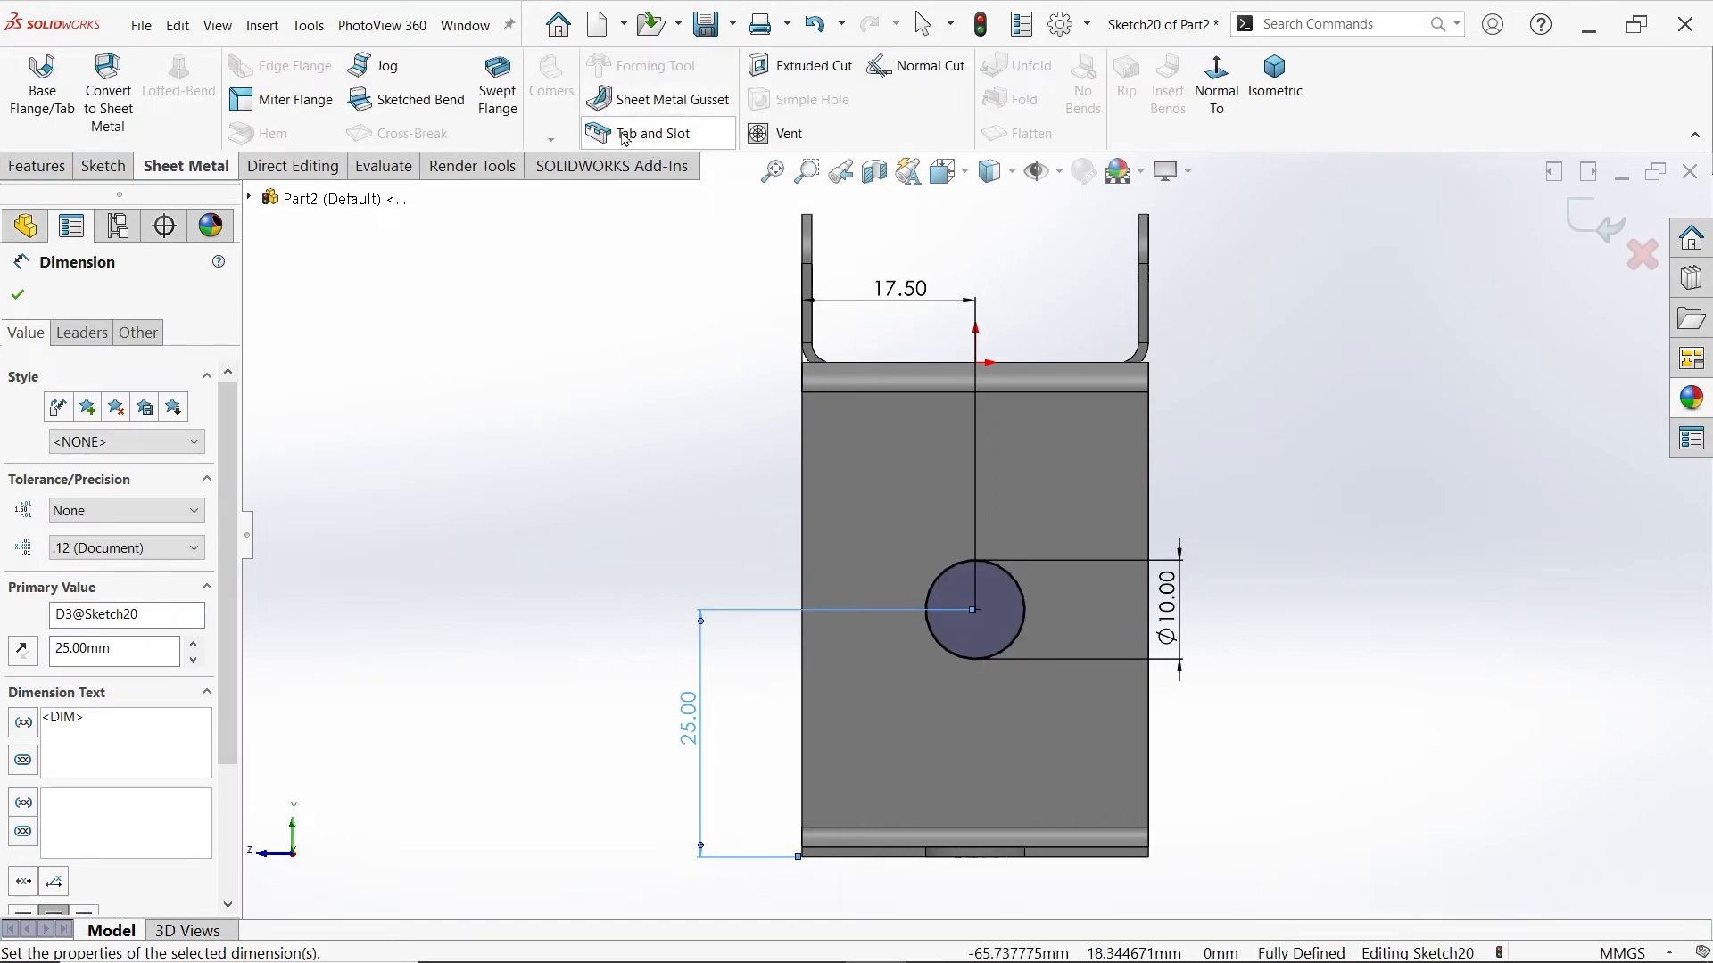
click(819, 72)
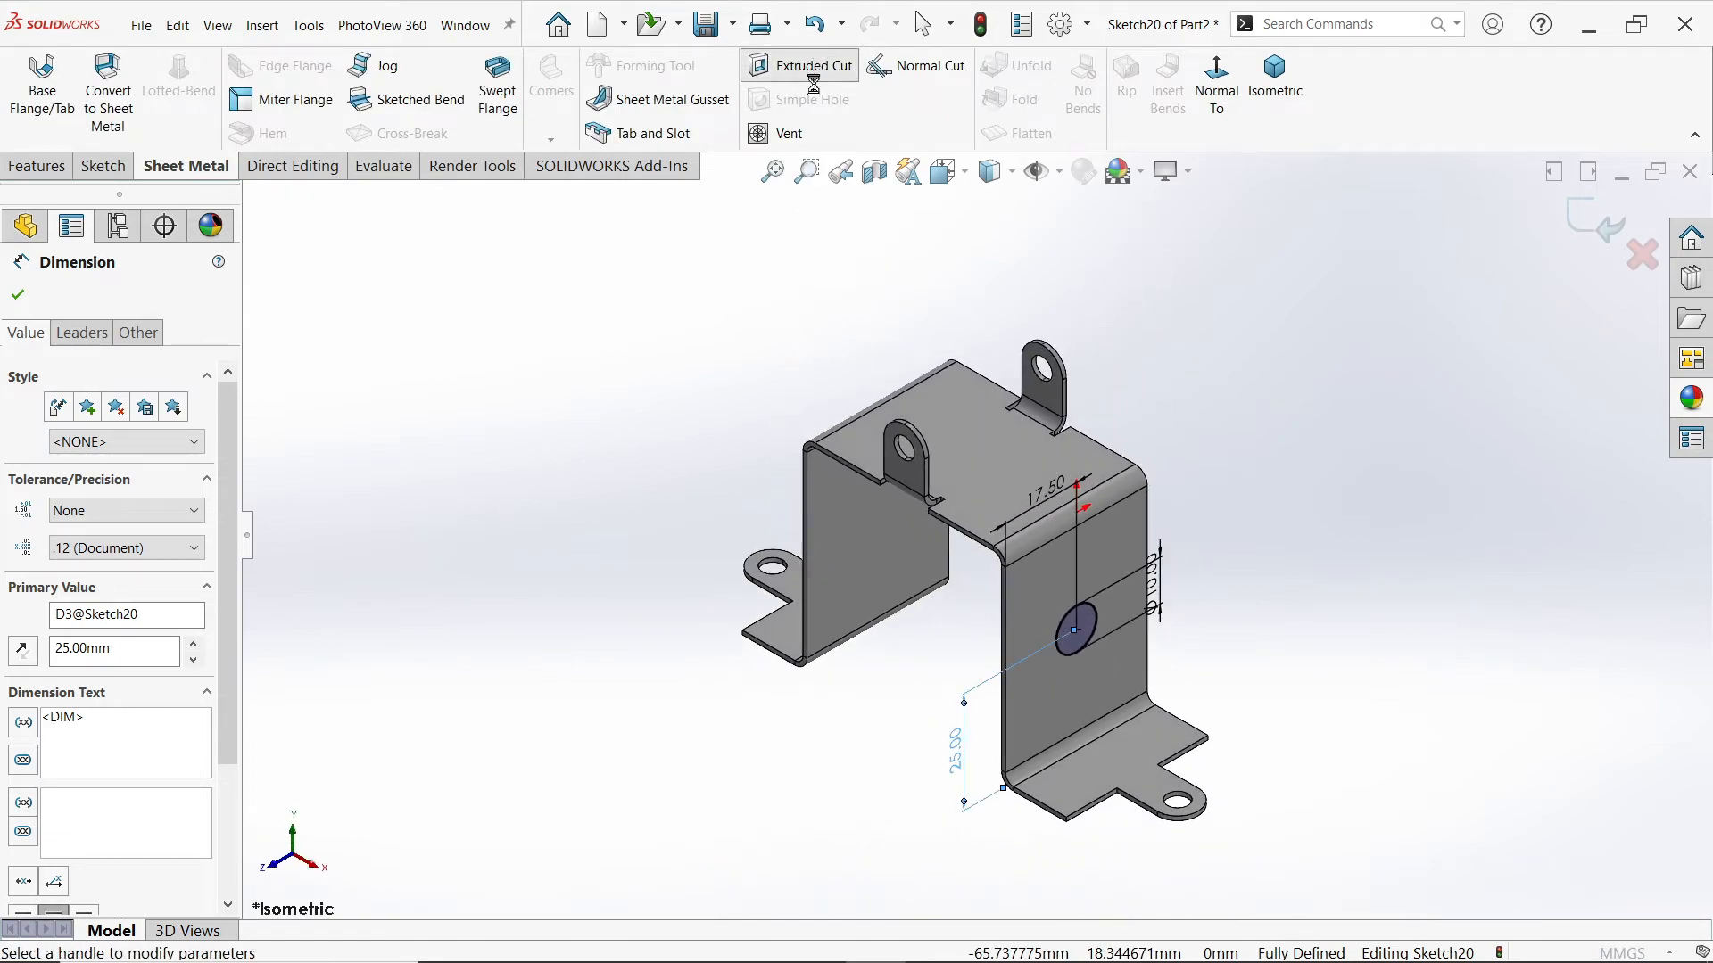
click(107, 432)
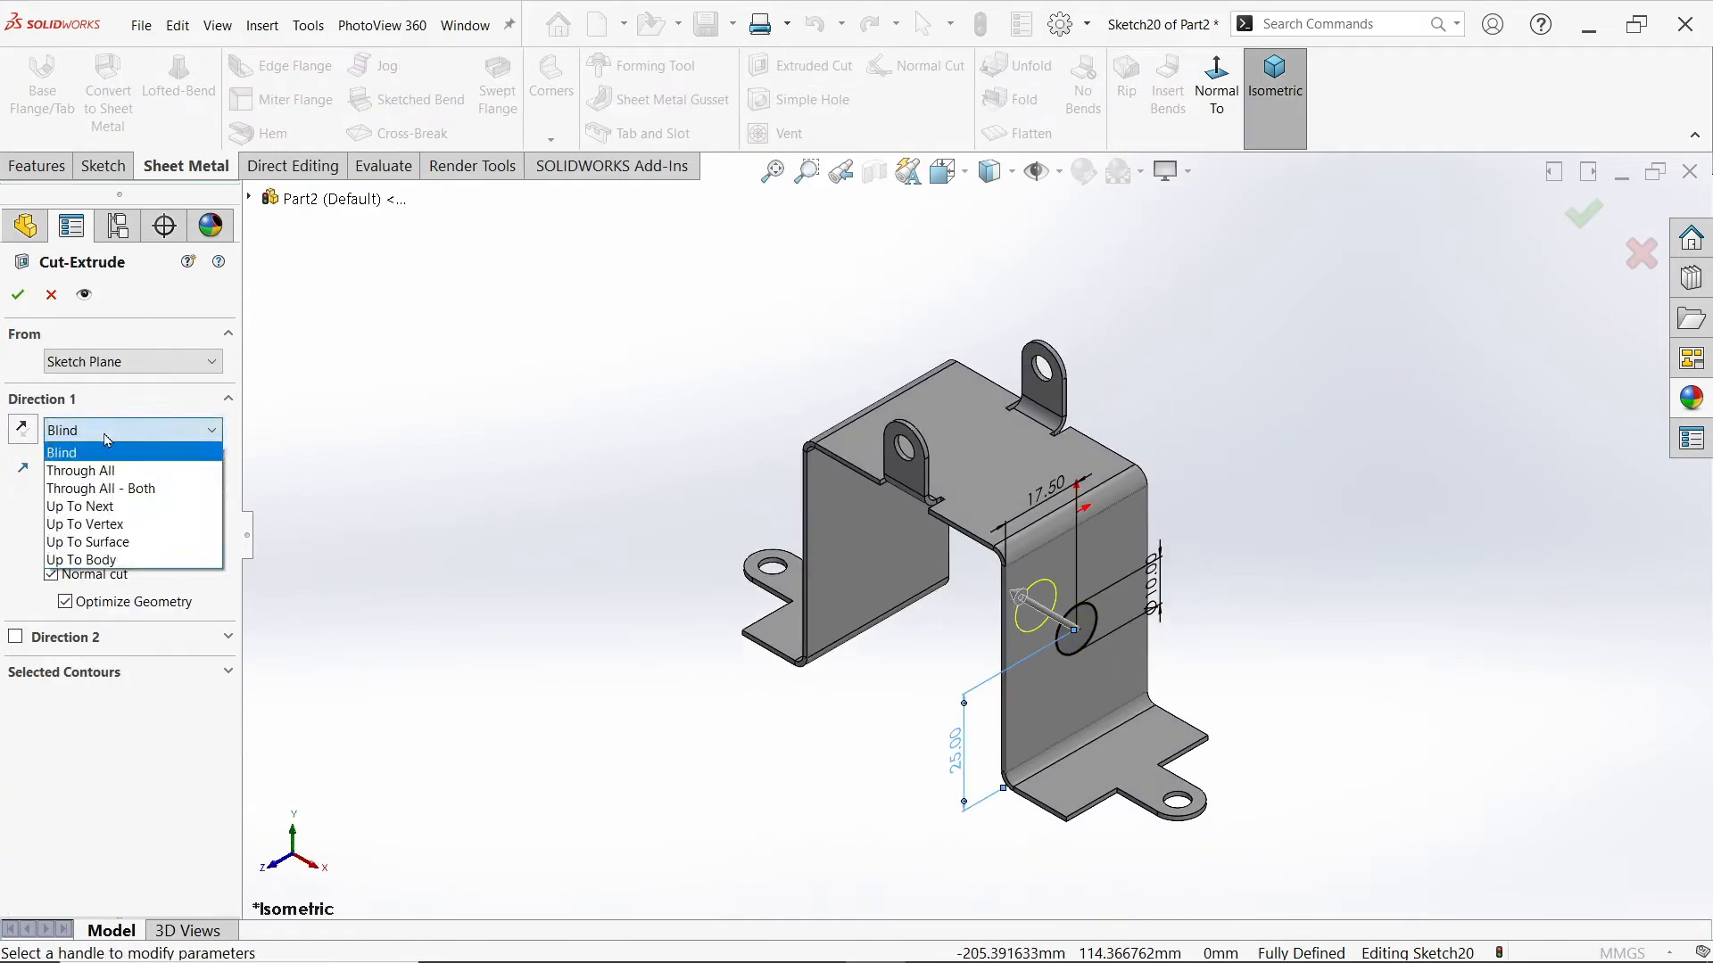
click(113, 546)
middle_drag(535, 512, 661, 510)
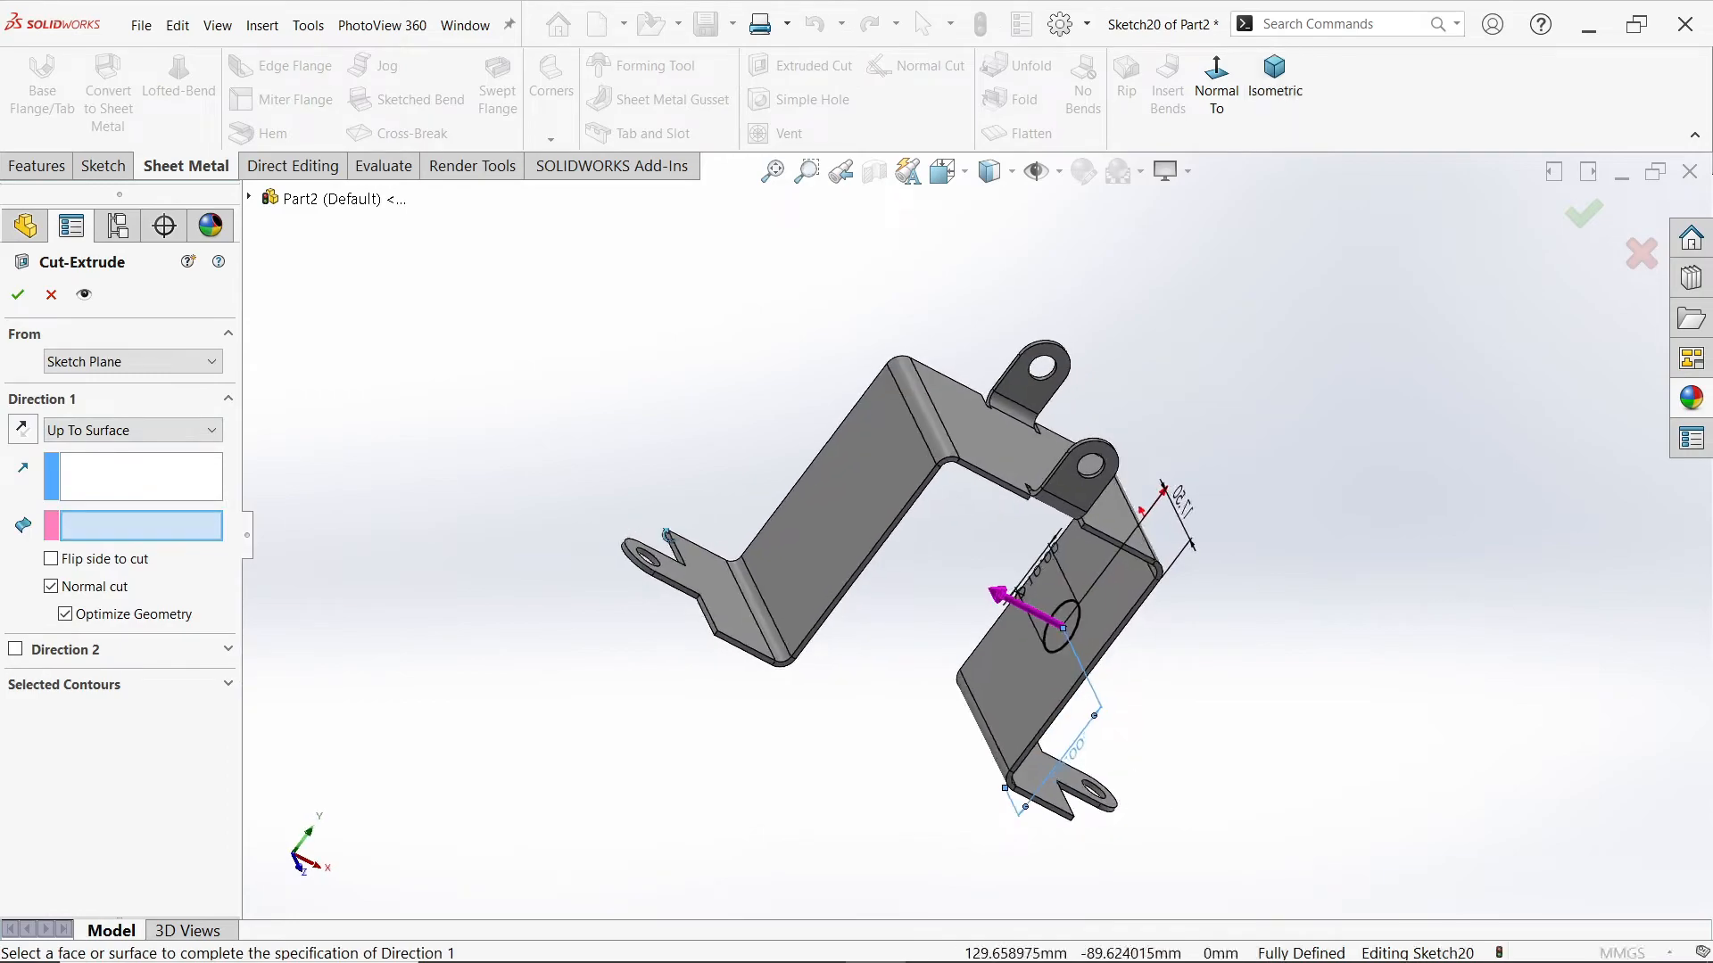
click(818, 521)
click(17, 294)
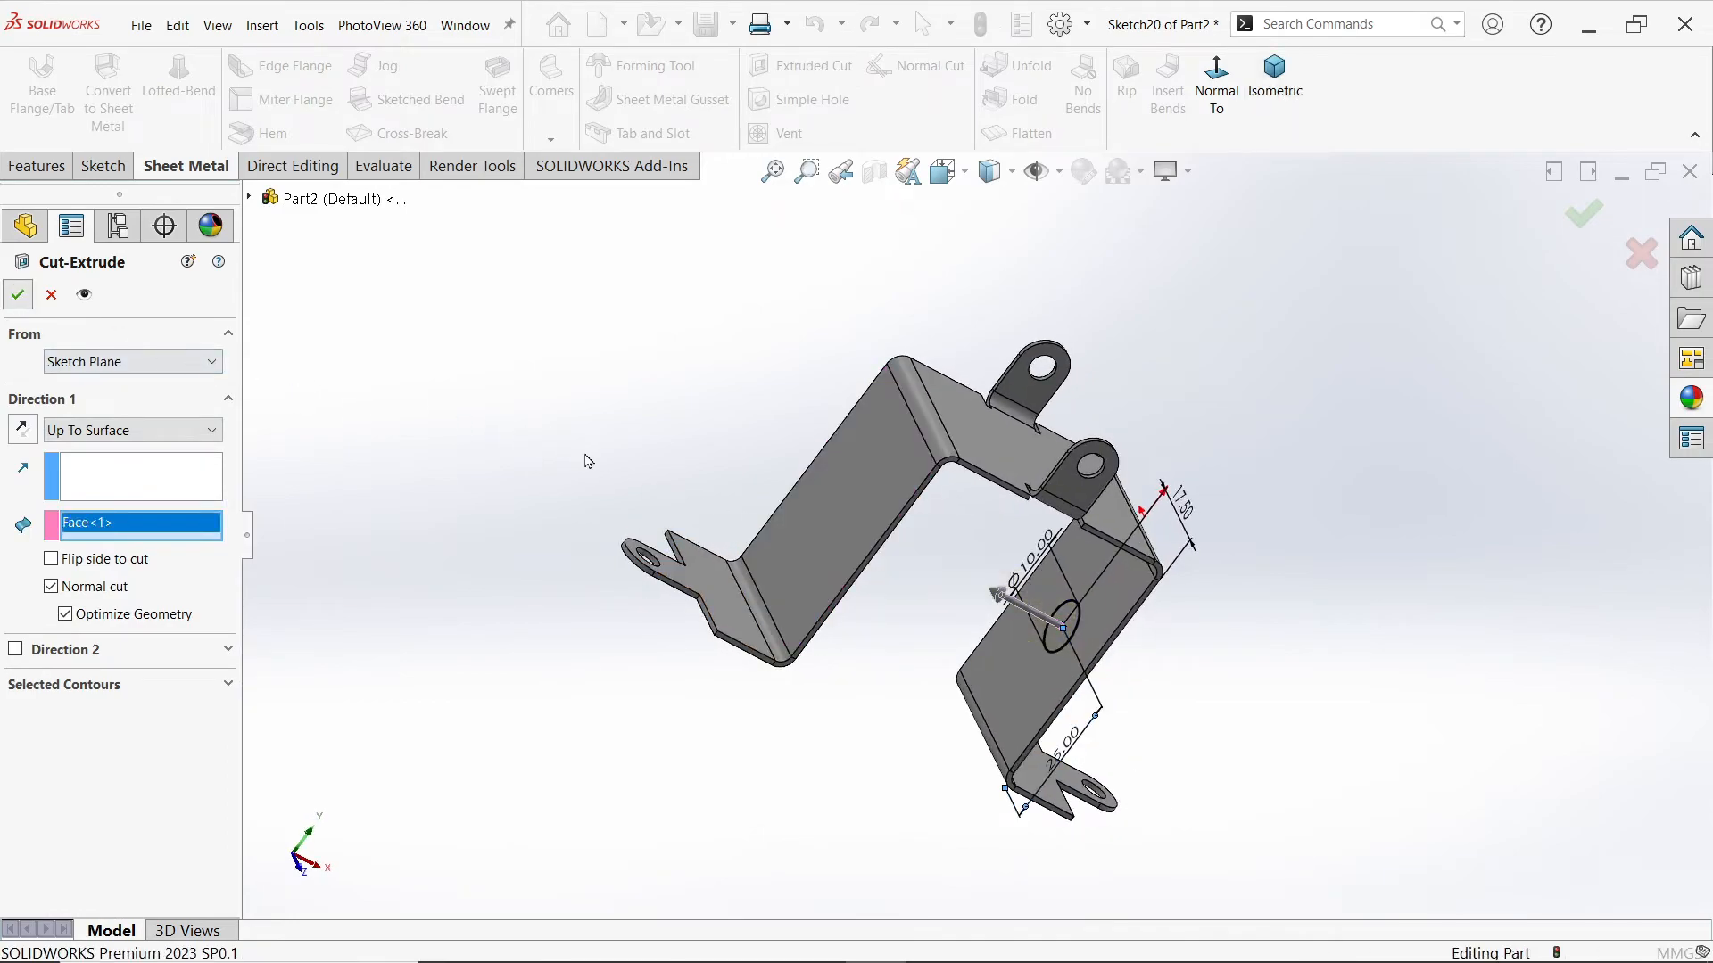
Step: Flatten the sheet metal bracket and inspect its flat pattern
middle_drag(634, 440, 512, 397)
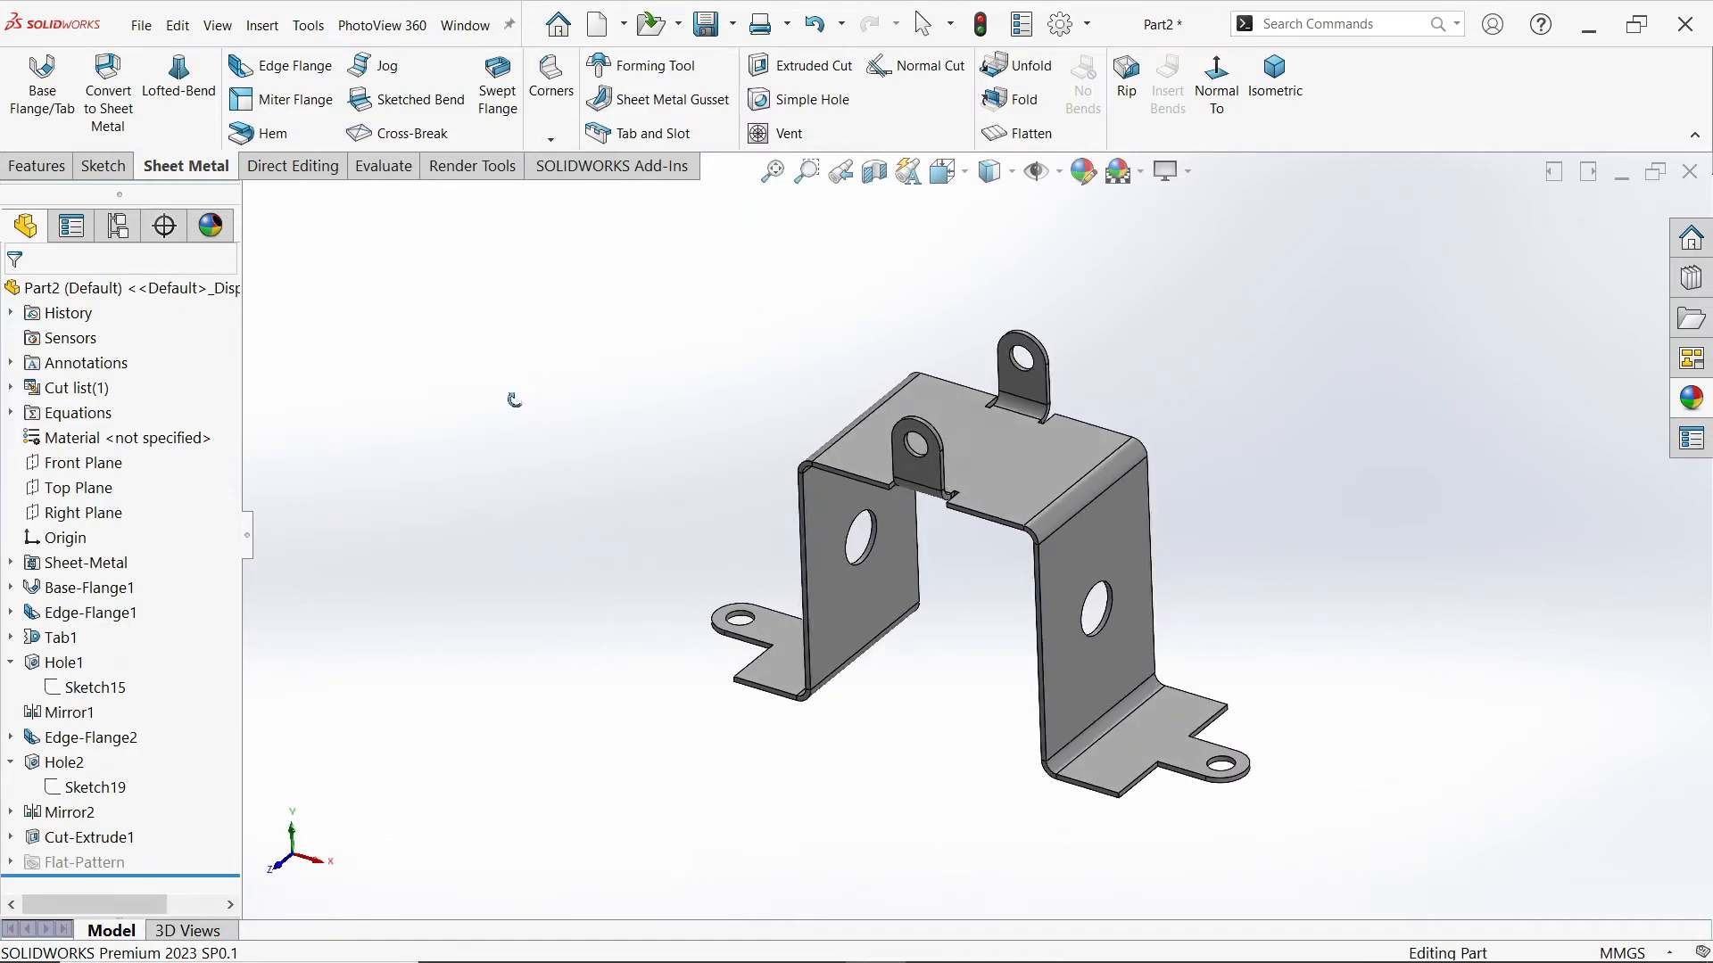
click(1040, 136)
middle_drag(918, 463, 798, 275)
scroll(1050, 308, up, 3)
scroll(1011, 314, down, 4)
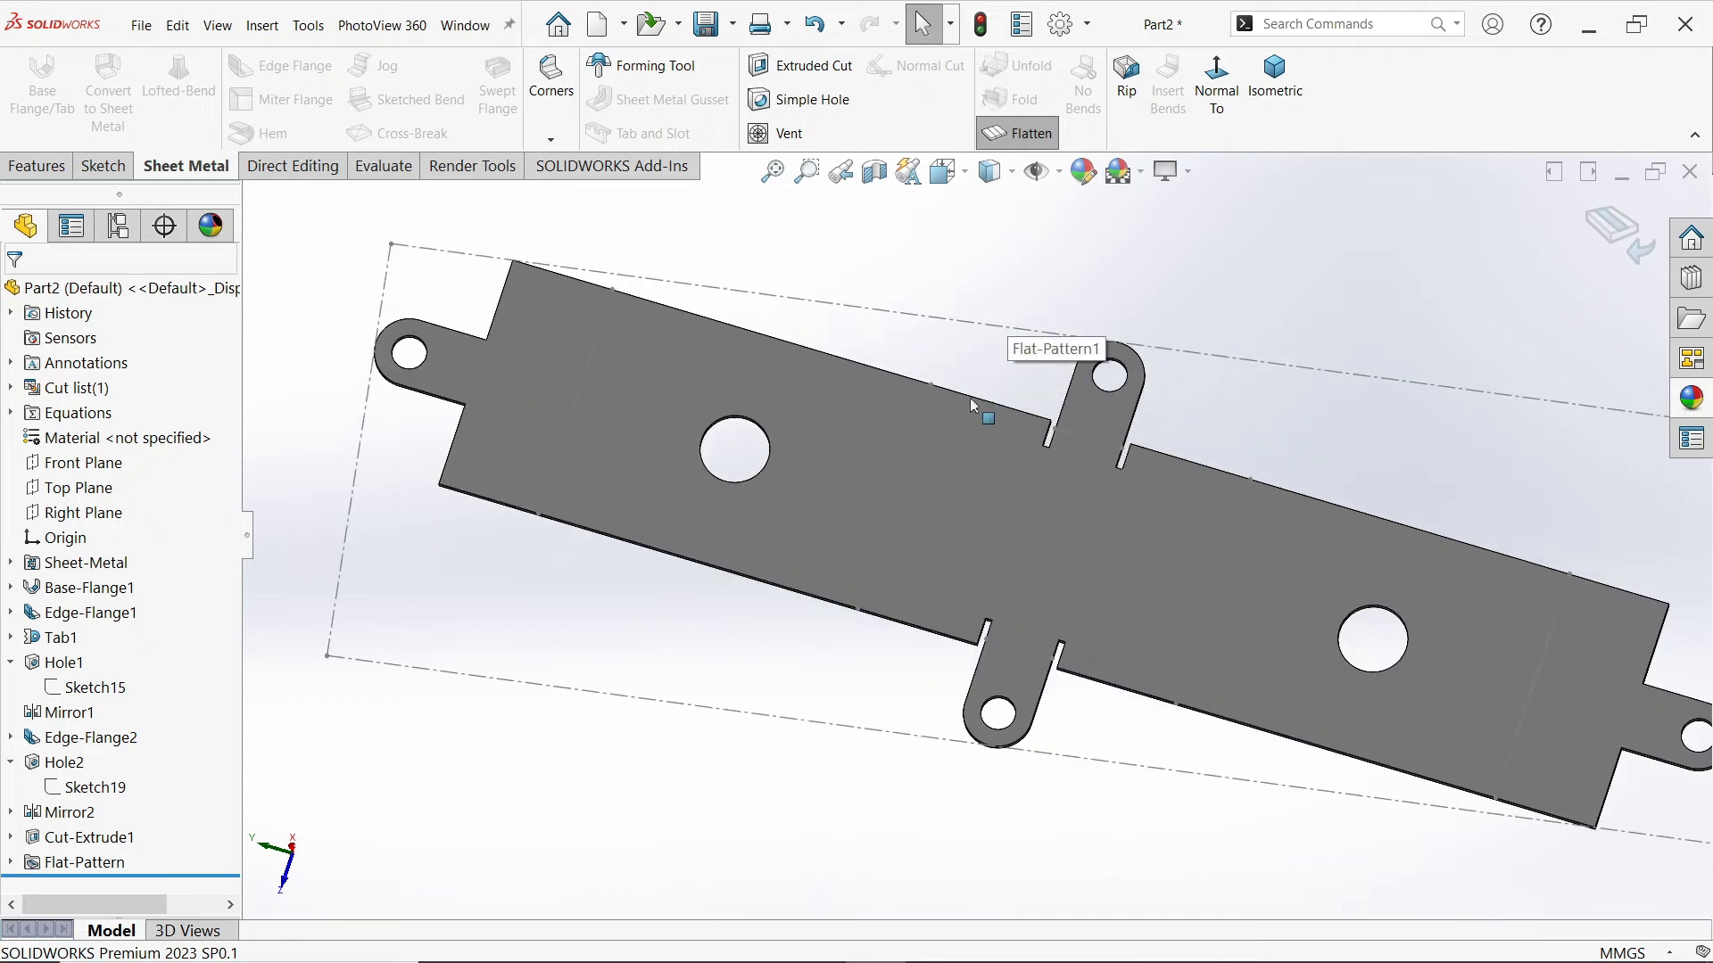
scroll(858, 534, up, 2)
right_click(909, 516)
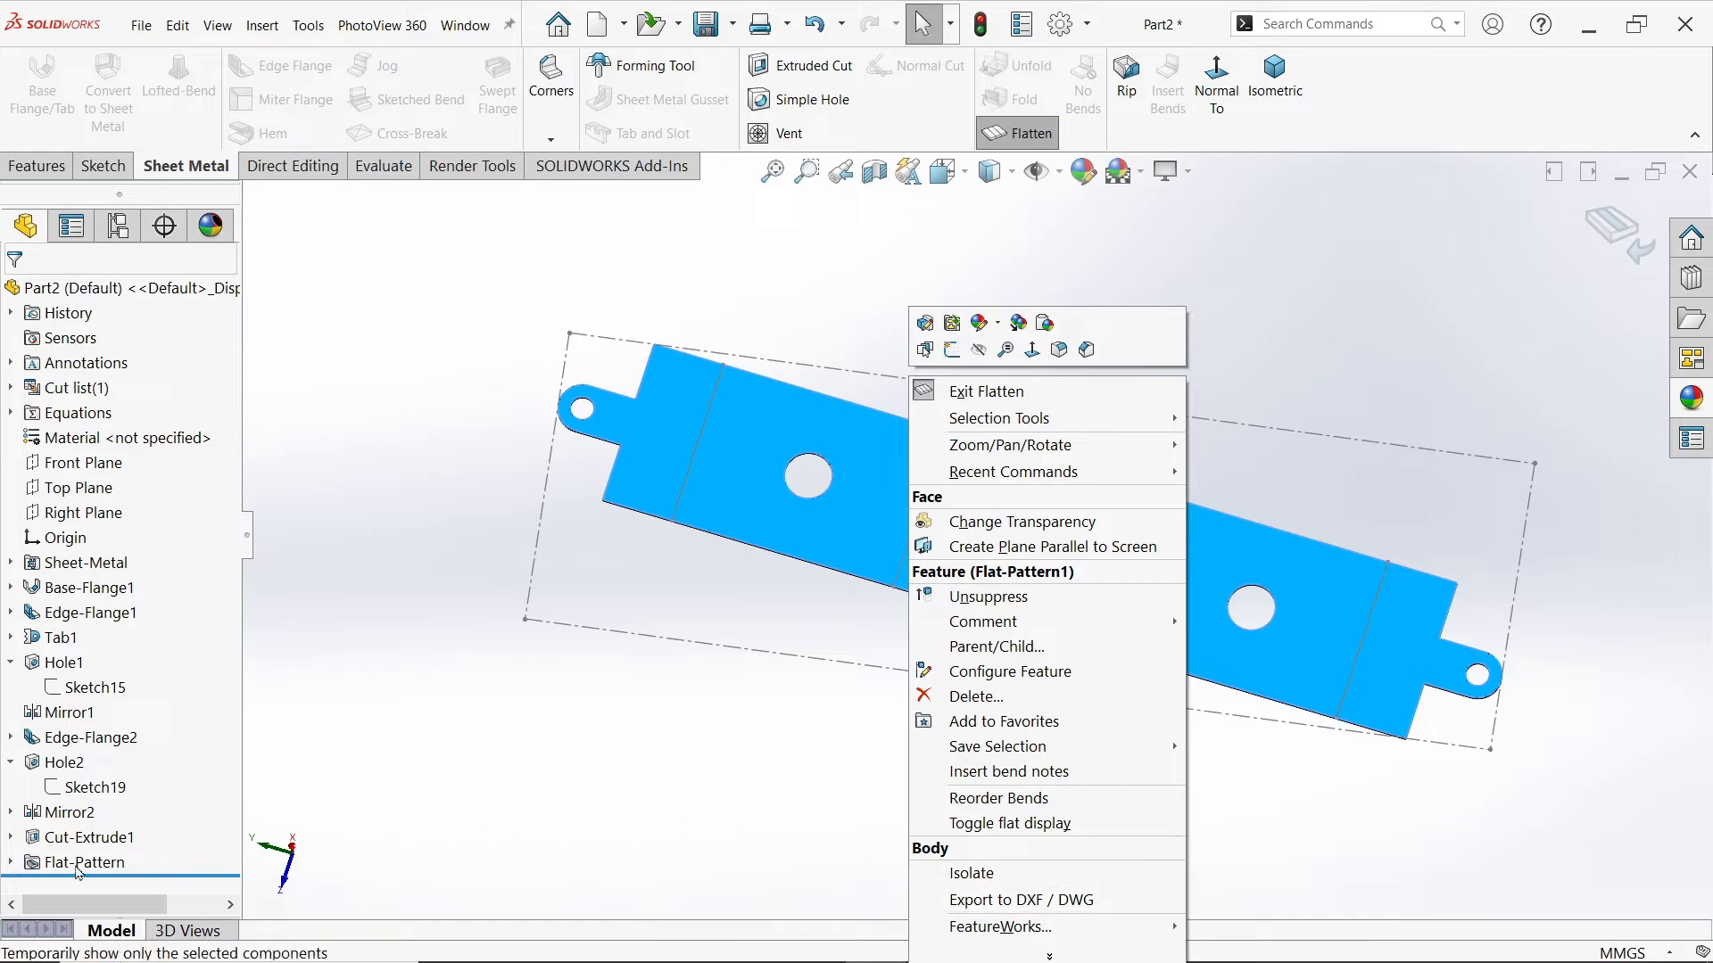
click(201, 818)
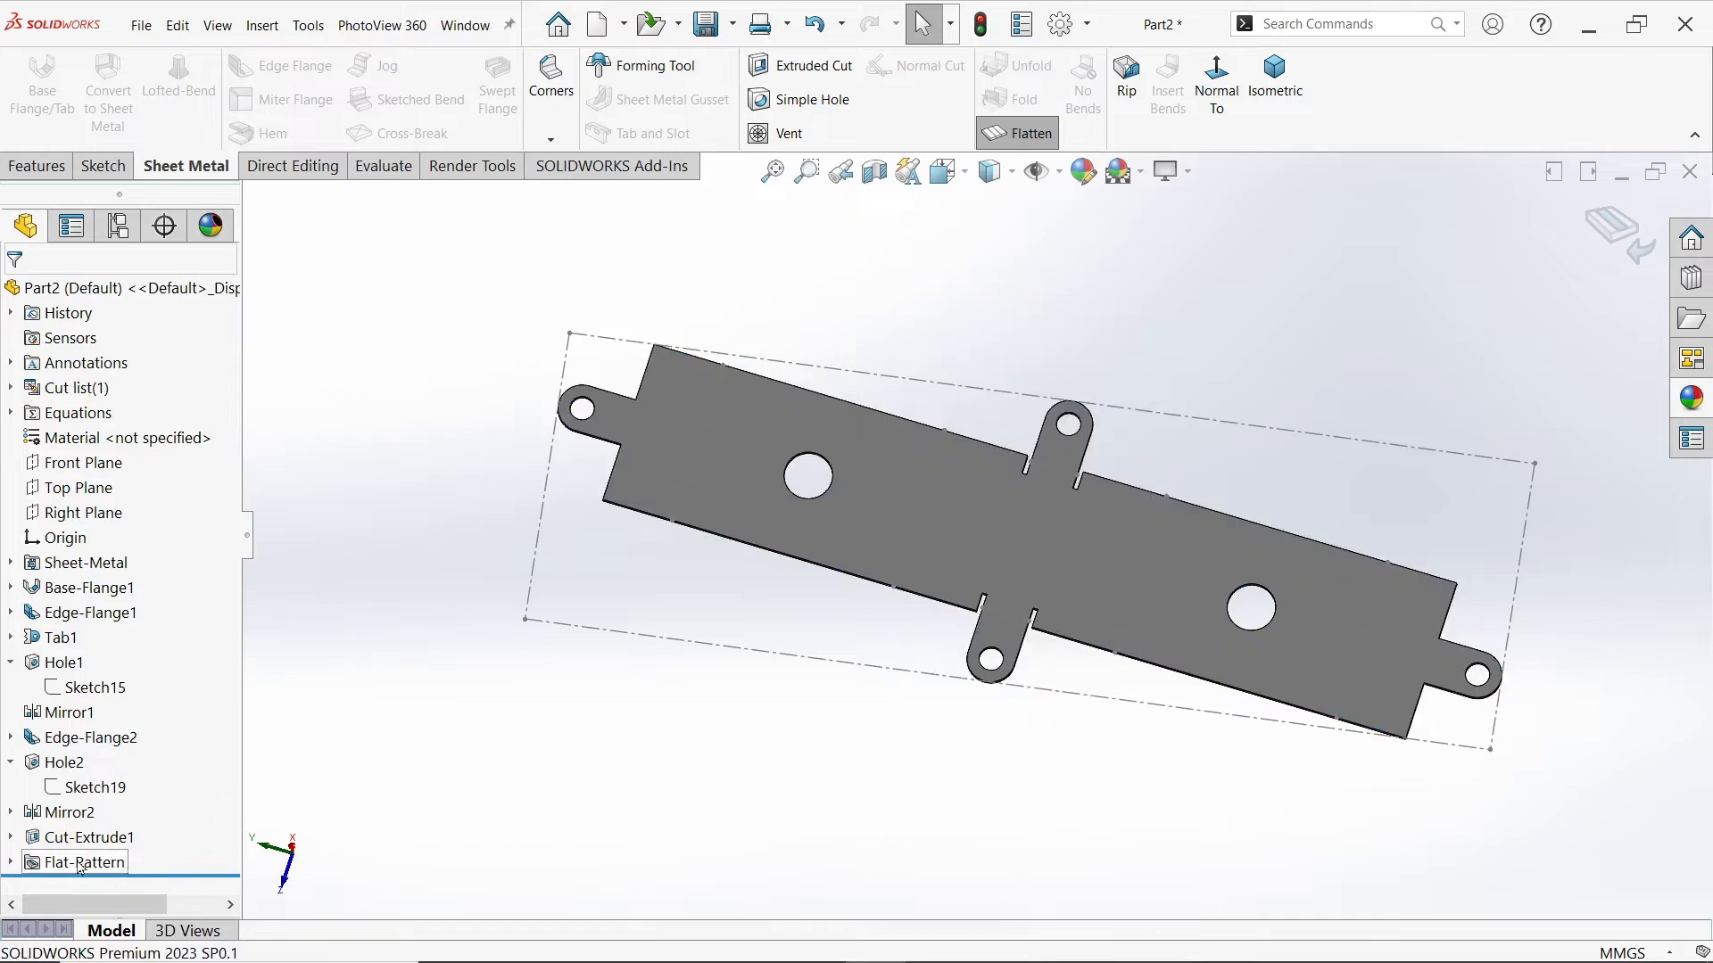
Step: Start a DXF export of the flat pattern, saving the file as Part2 on the Desktop
right_click(696, 469)
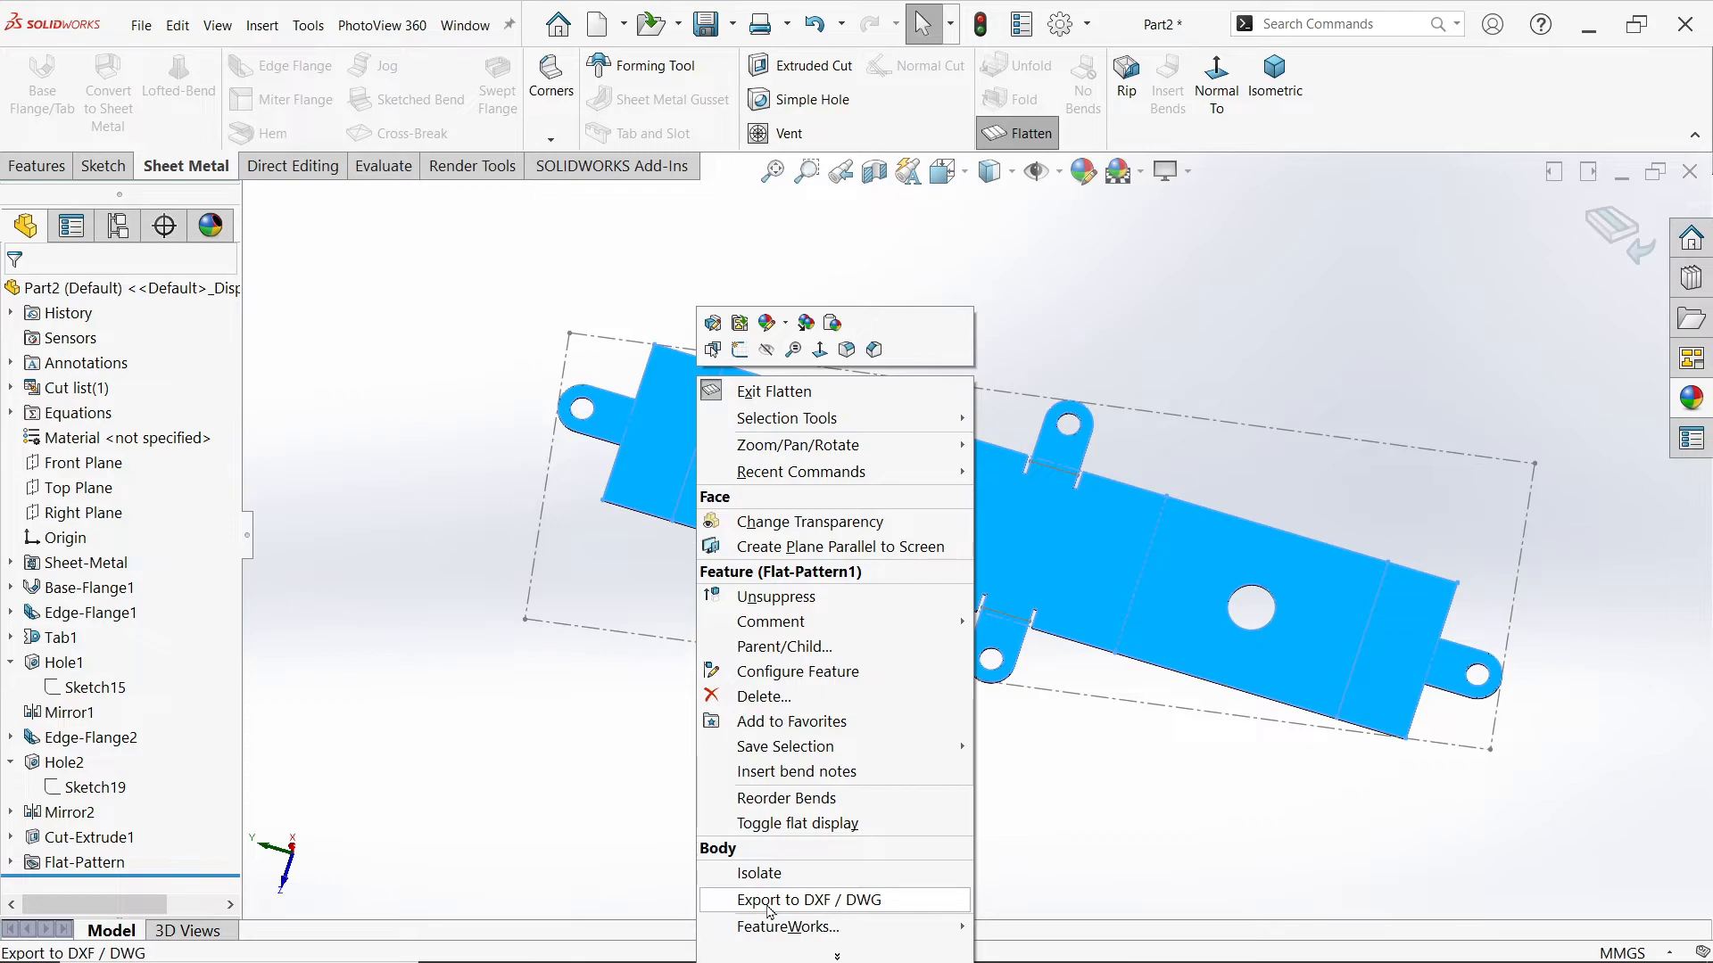
click(769, 901)
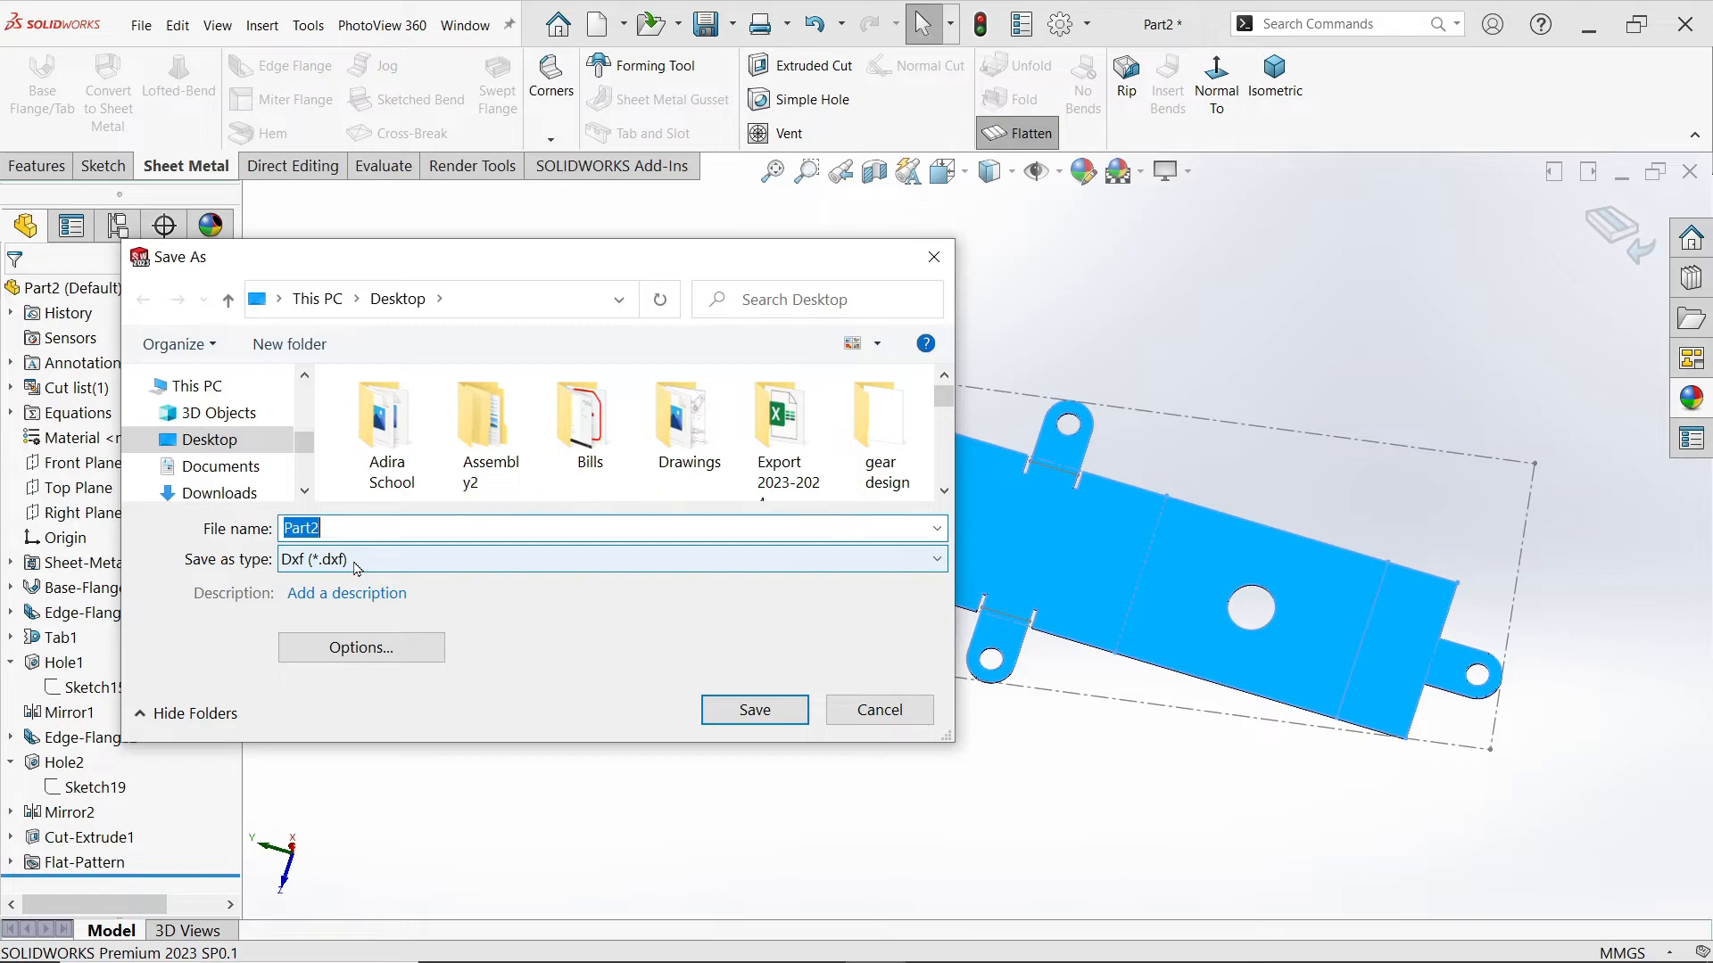
click(756, 710)
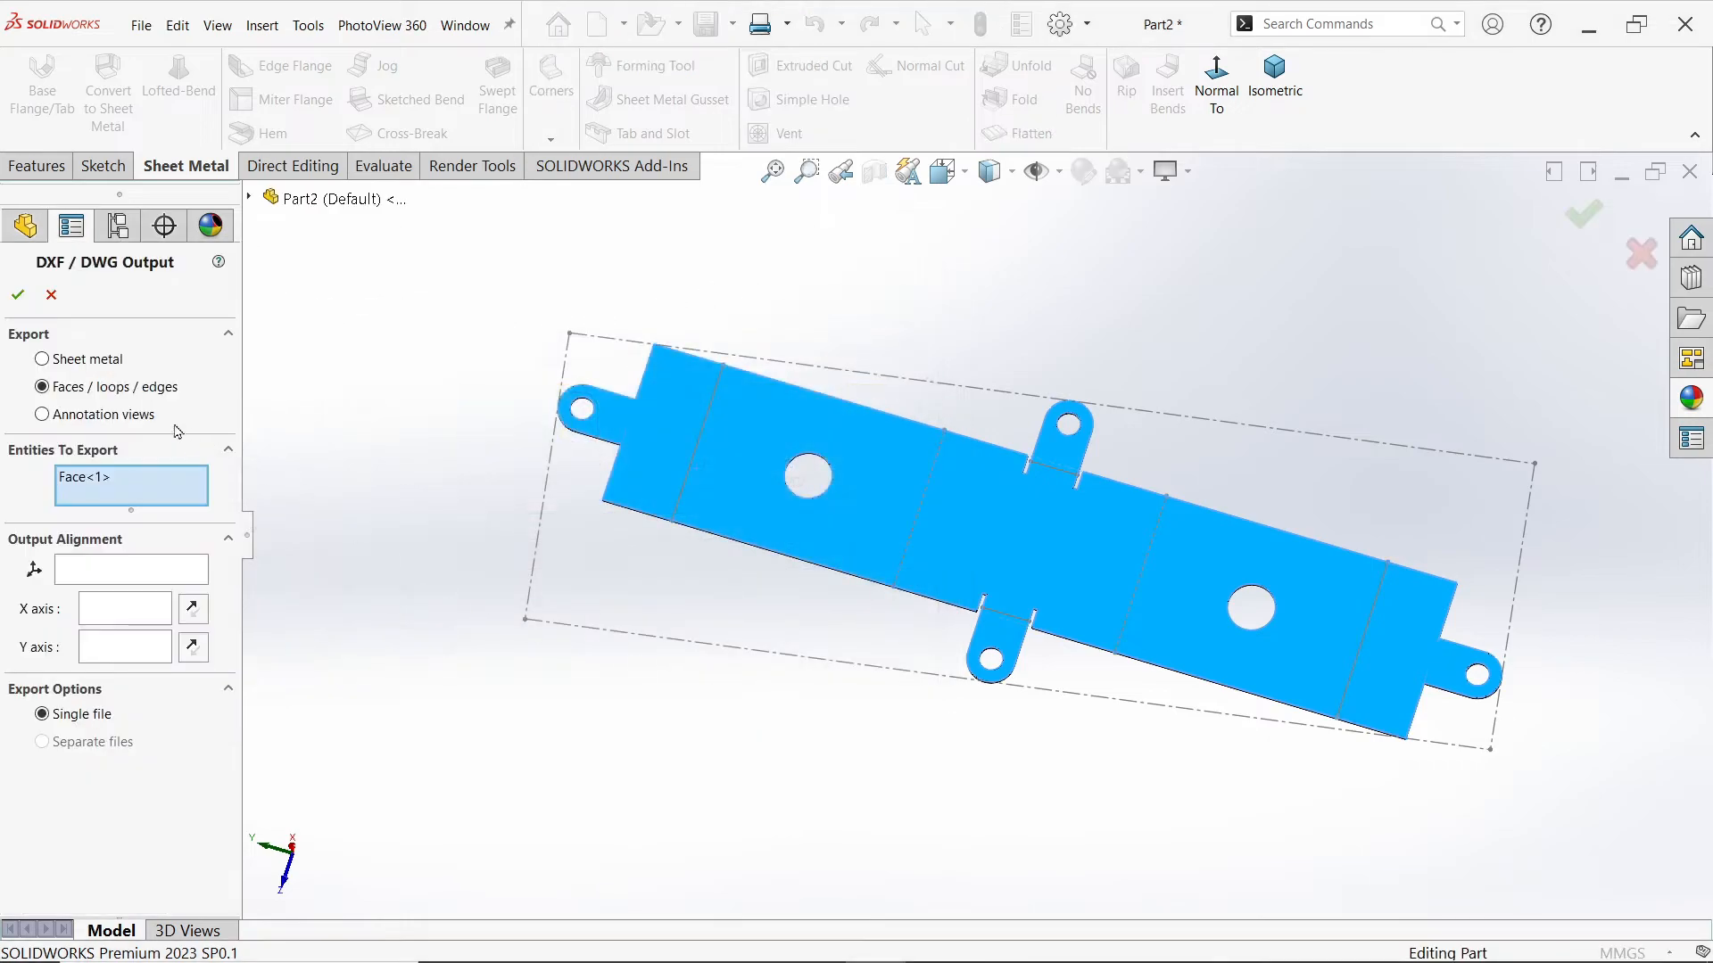
Step: Export as sheet metal with geometry, hidden edges, bend lines, sketches and bounding box, and save the DXF from the cleanup preview
click(42, 359)
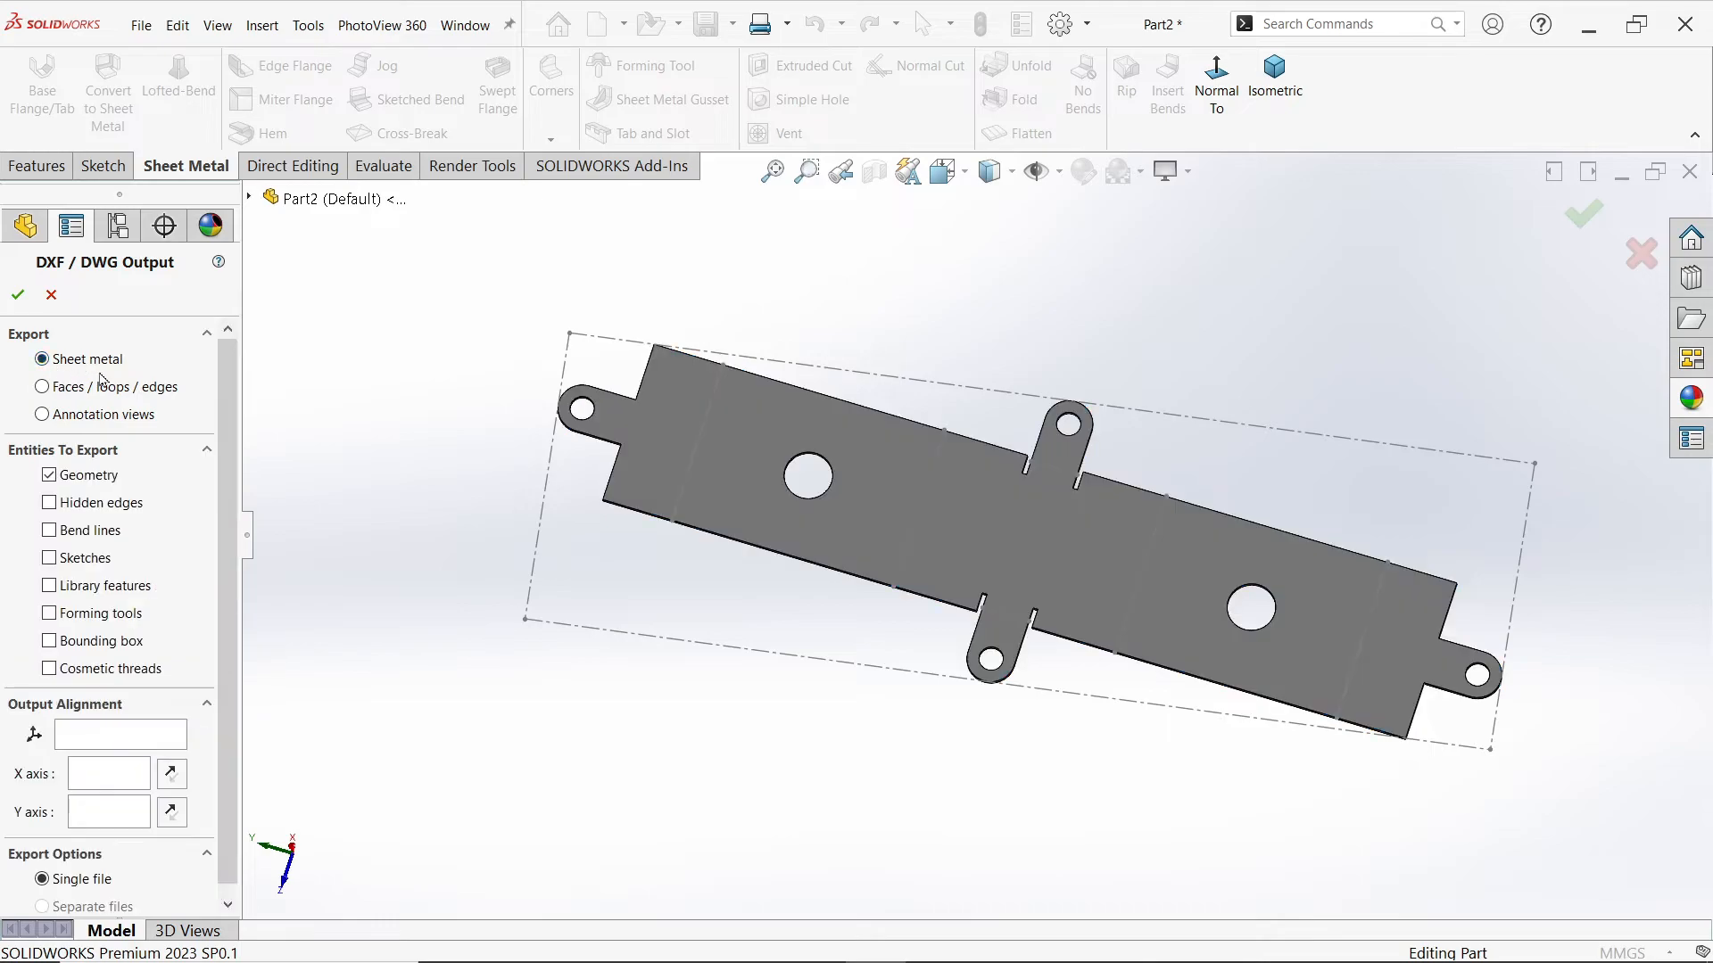
drag(232, 499, 229, 526)
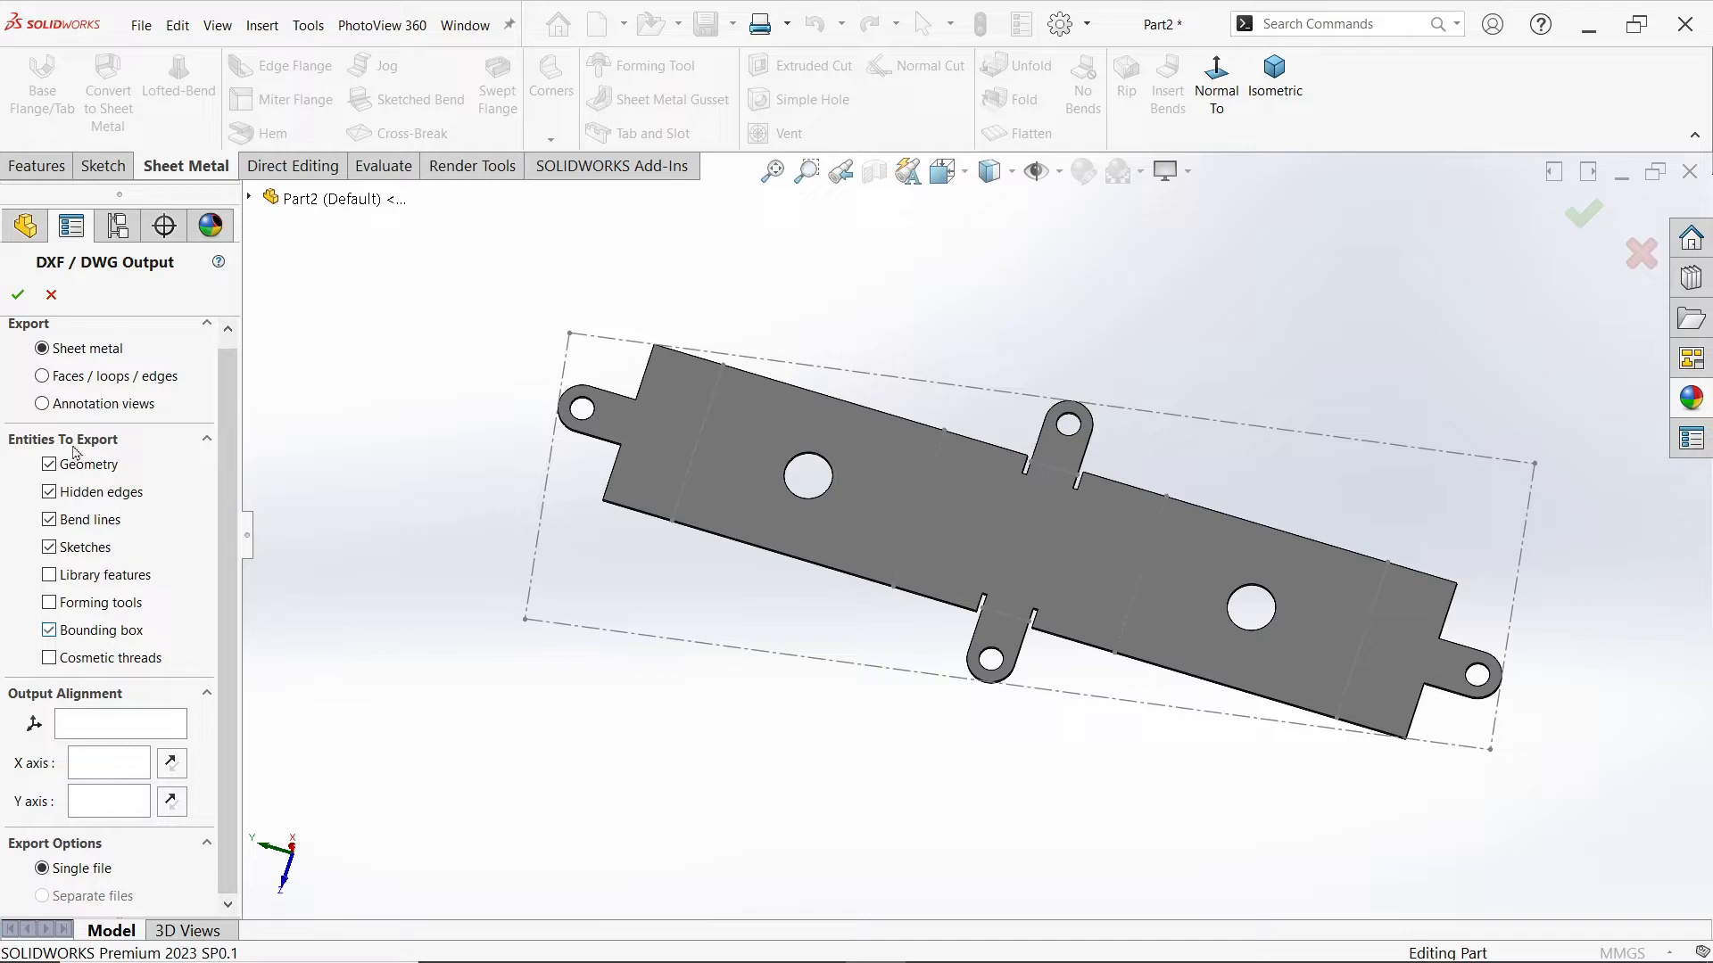
click(20, 295)
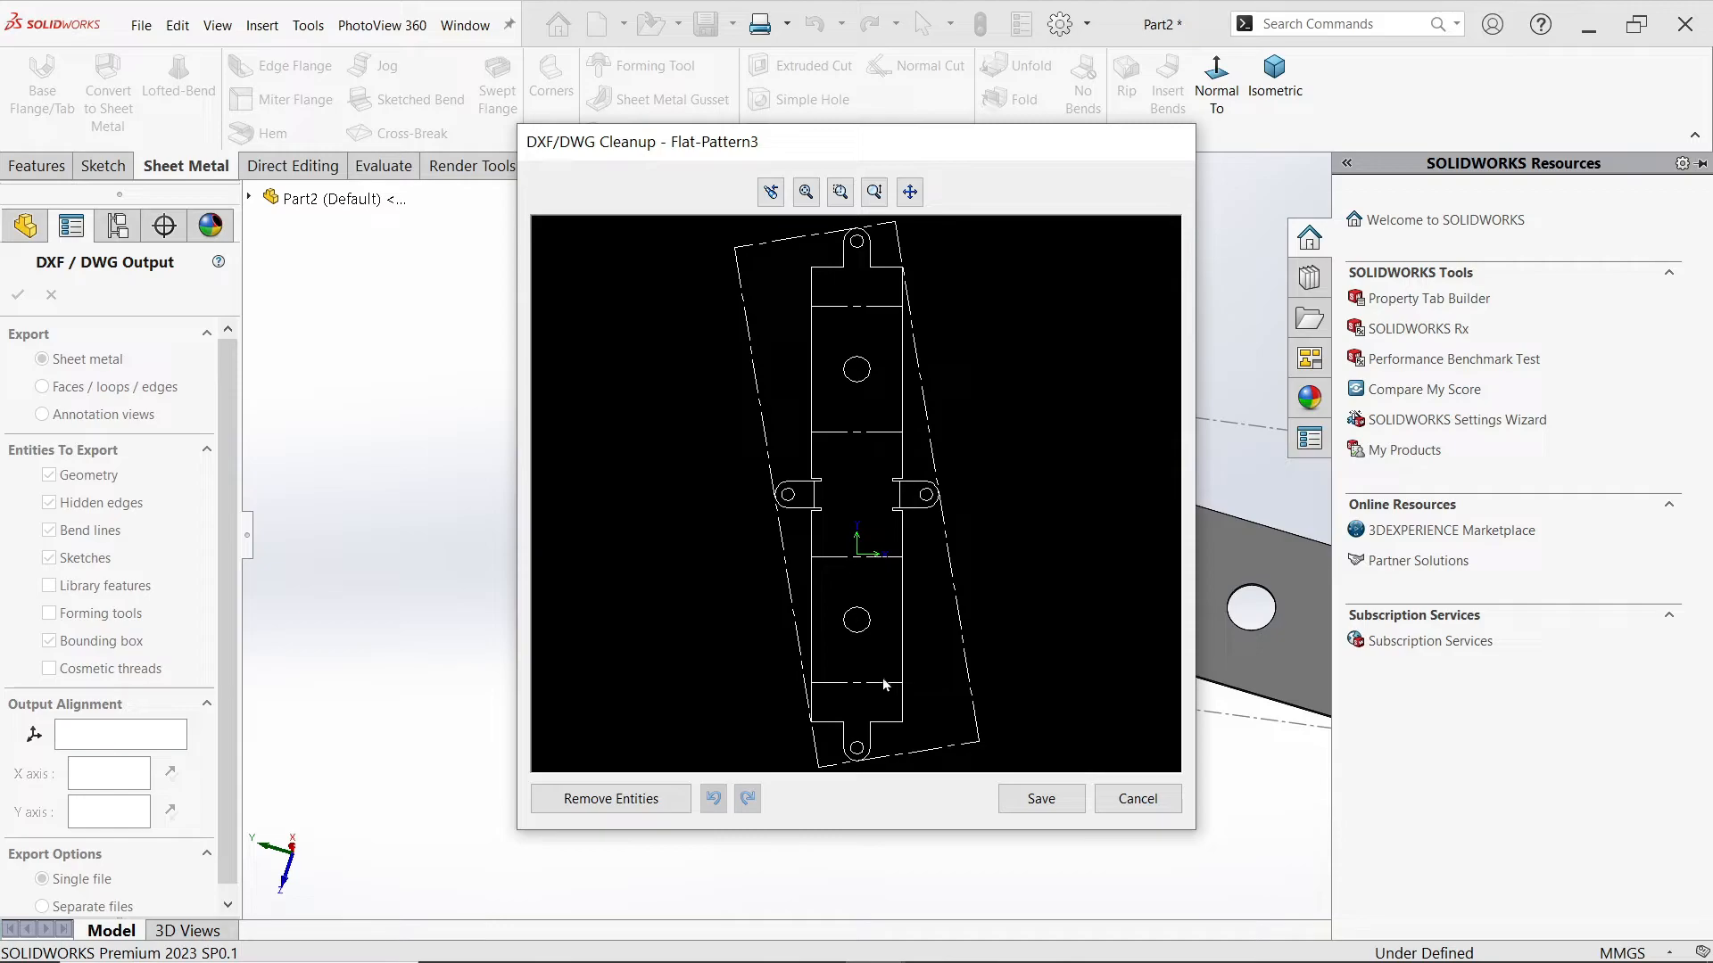
click(1041, 799)
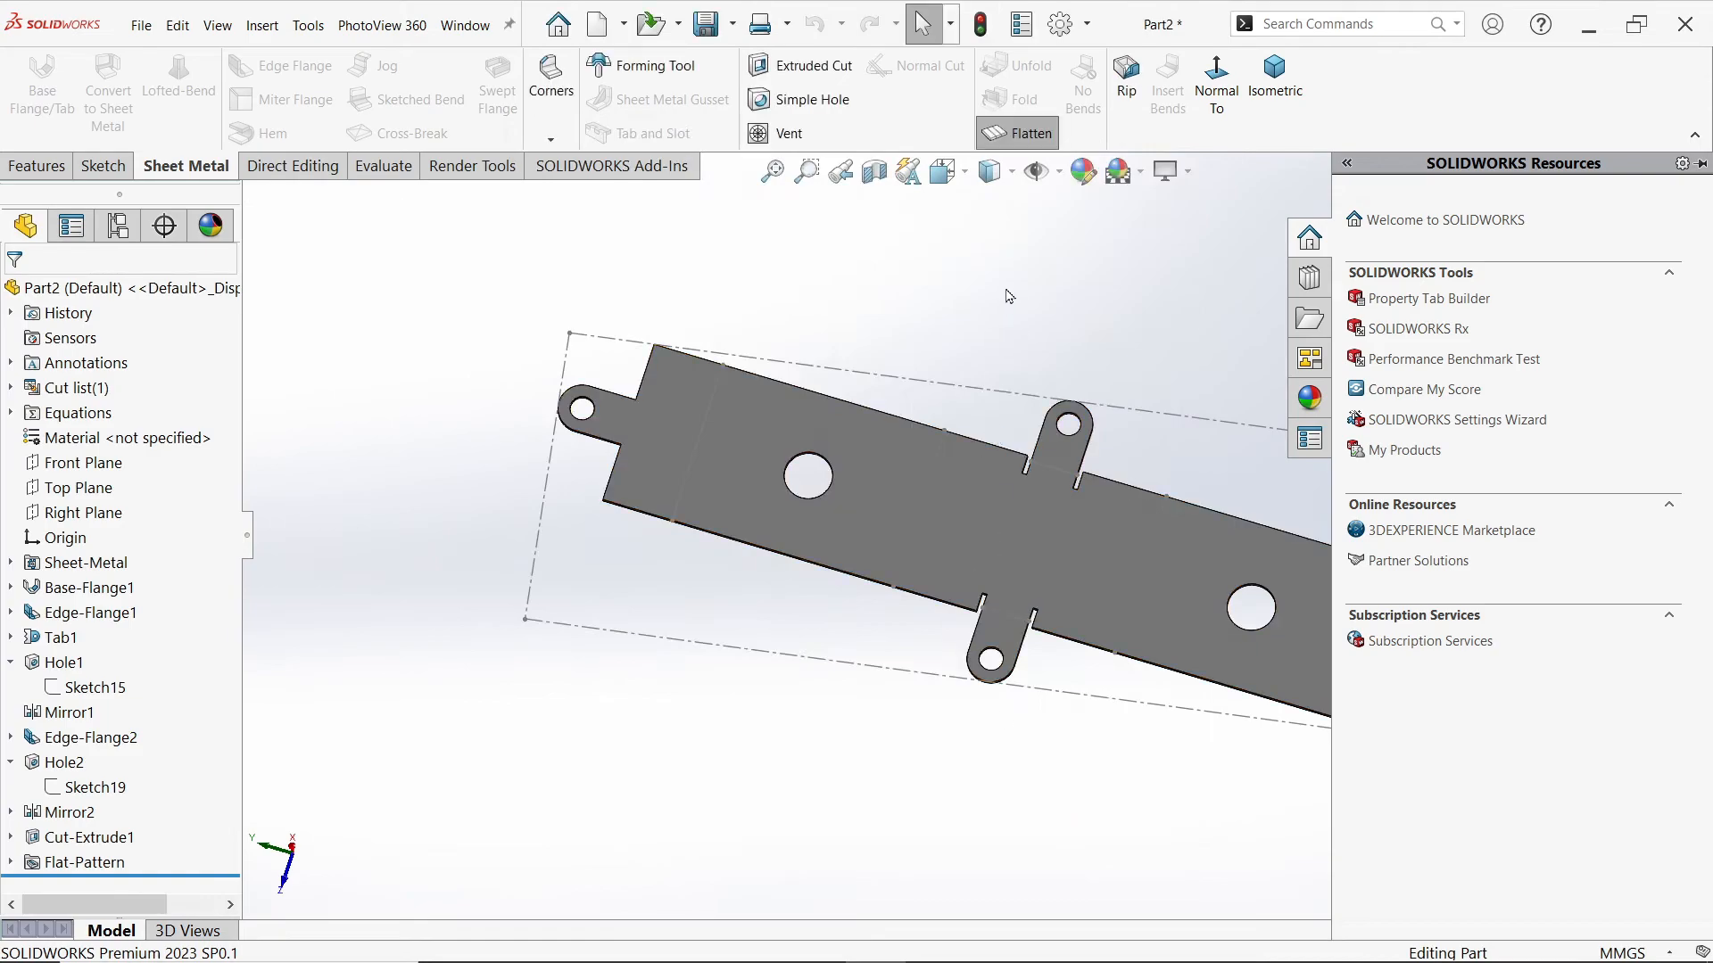
Step: Exit the flattened state and show the folded bracket in isometric view
click(1024, 134)
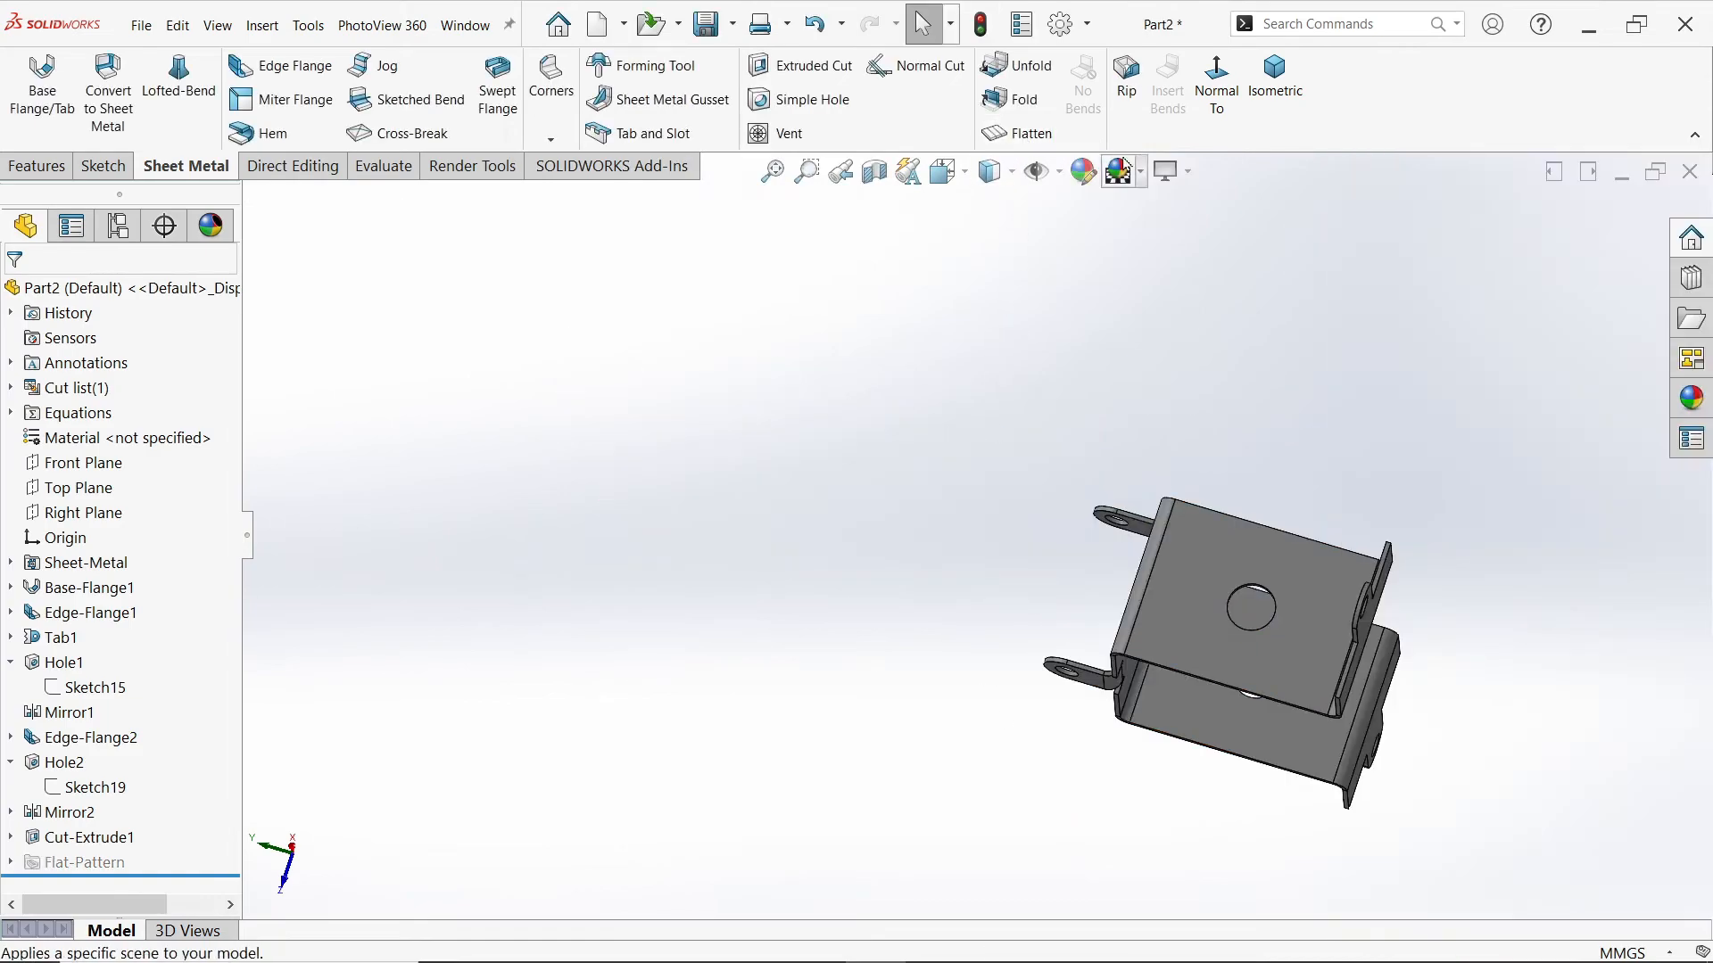
click(1275, 80)
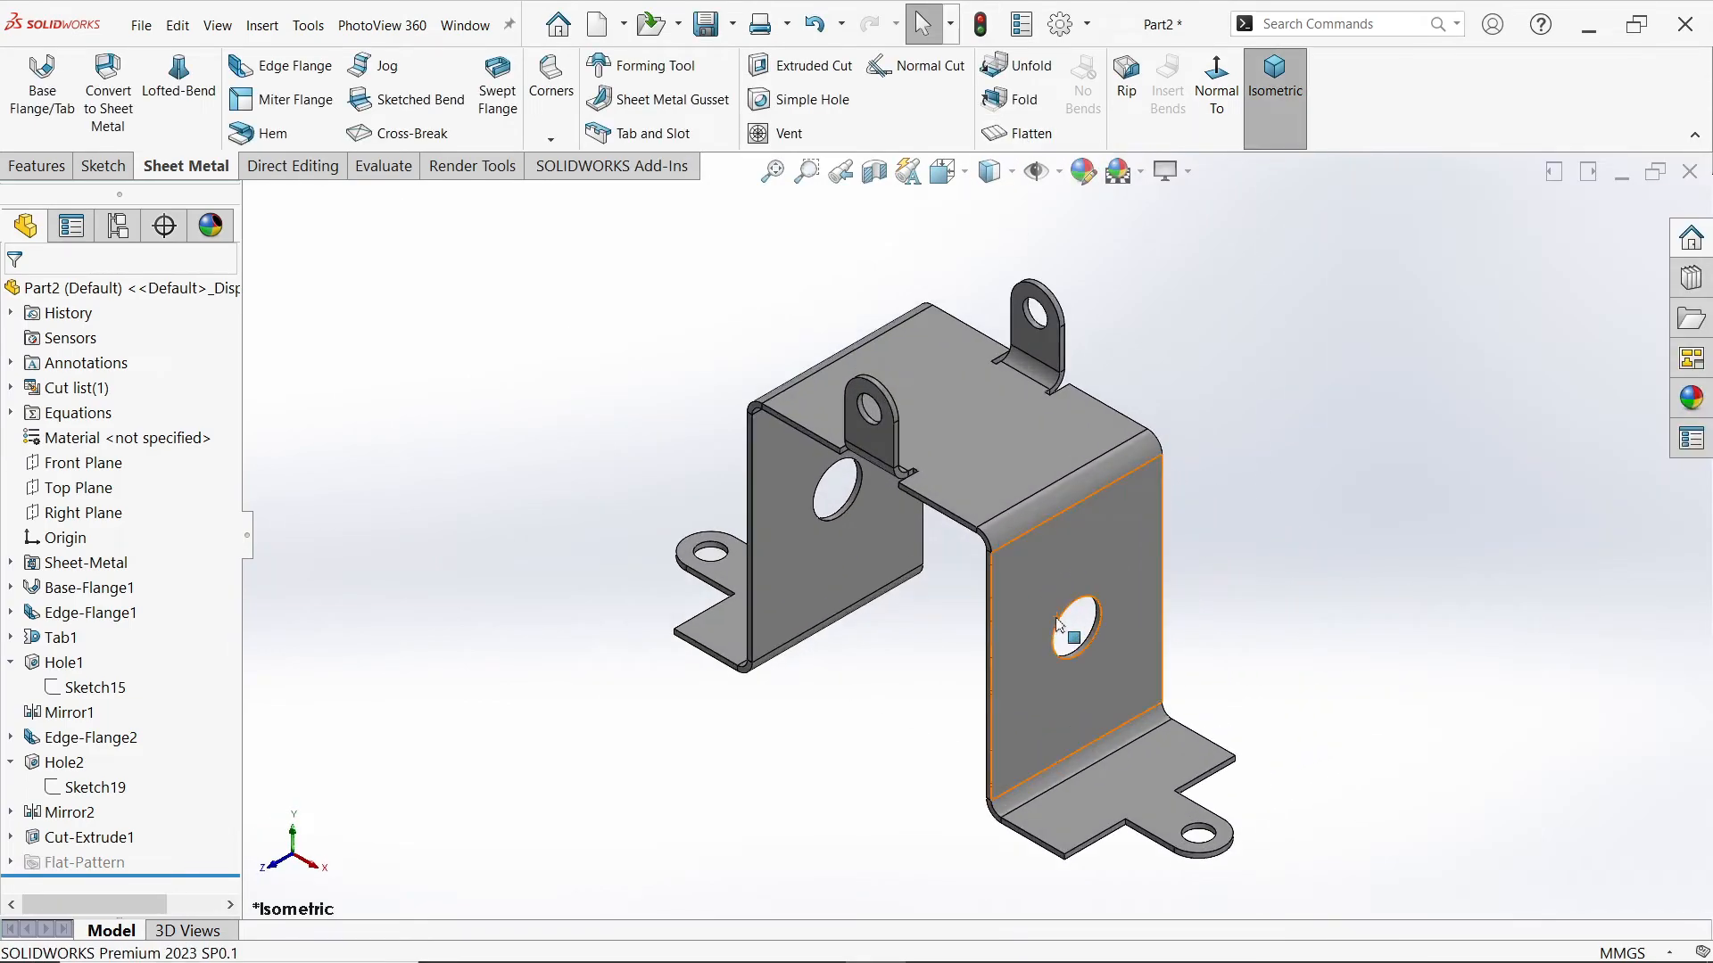
scroll(1058, 619, down, 2)
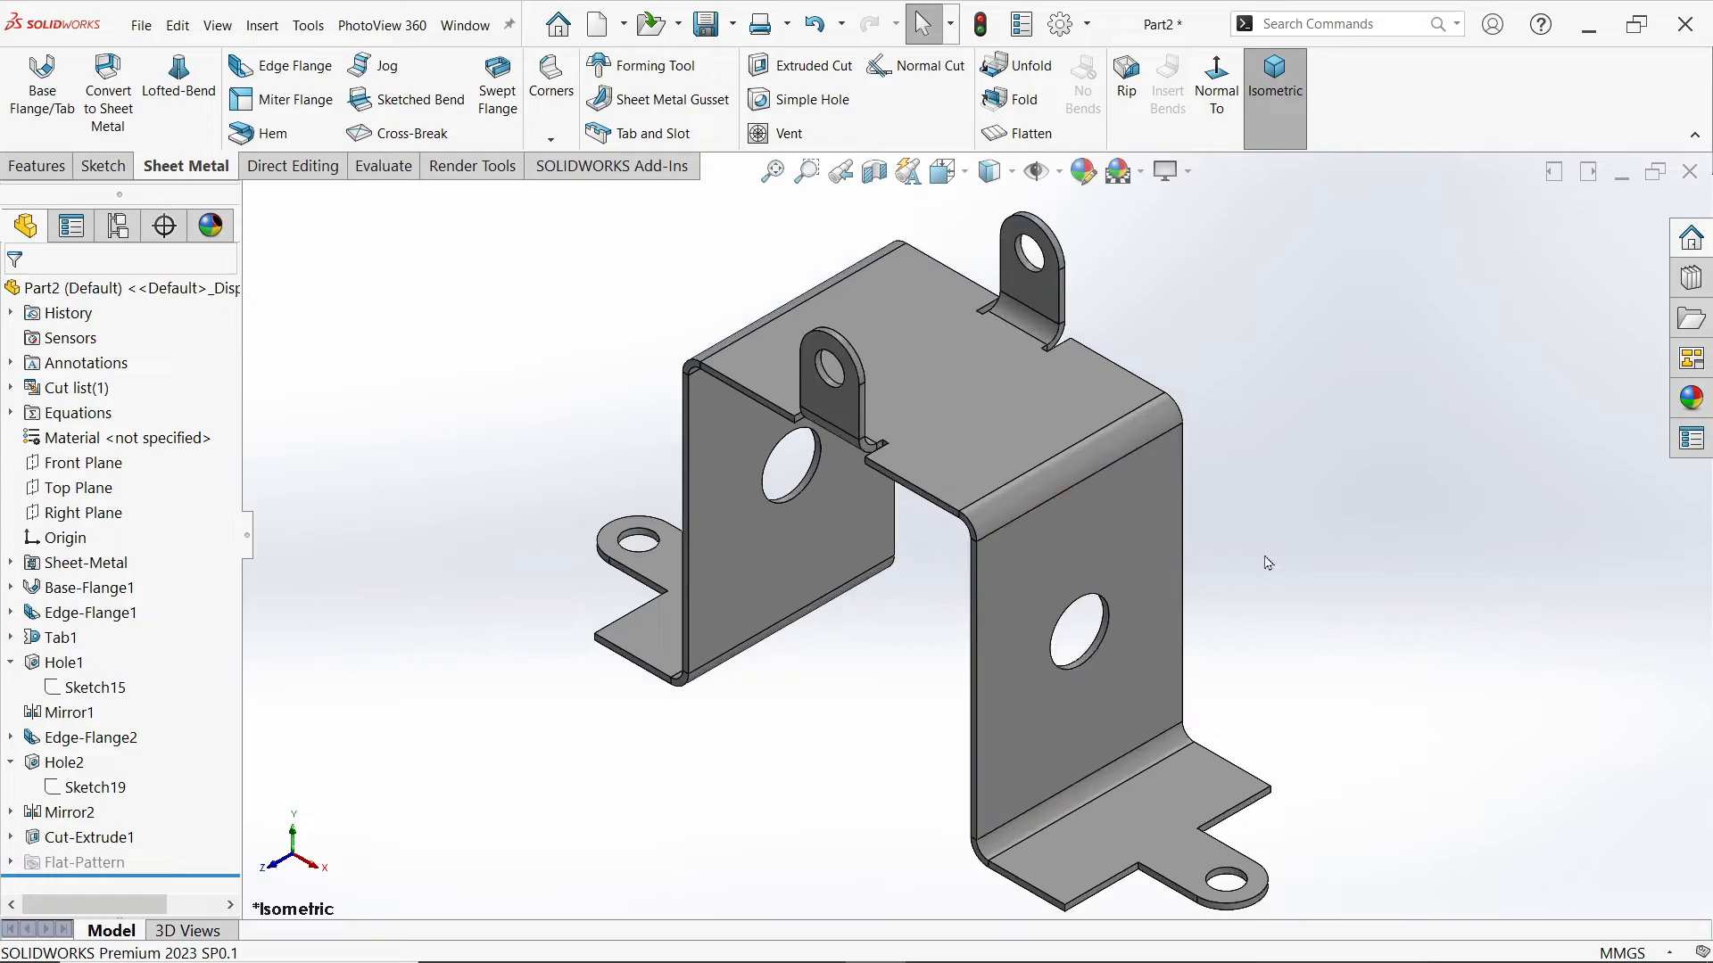